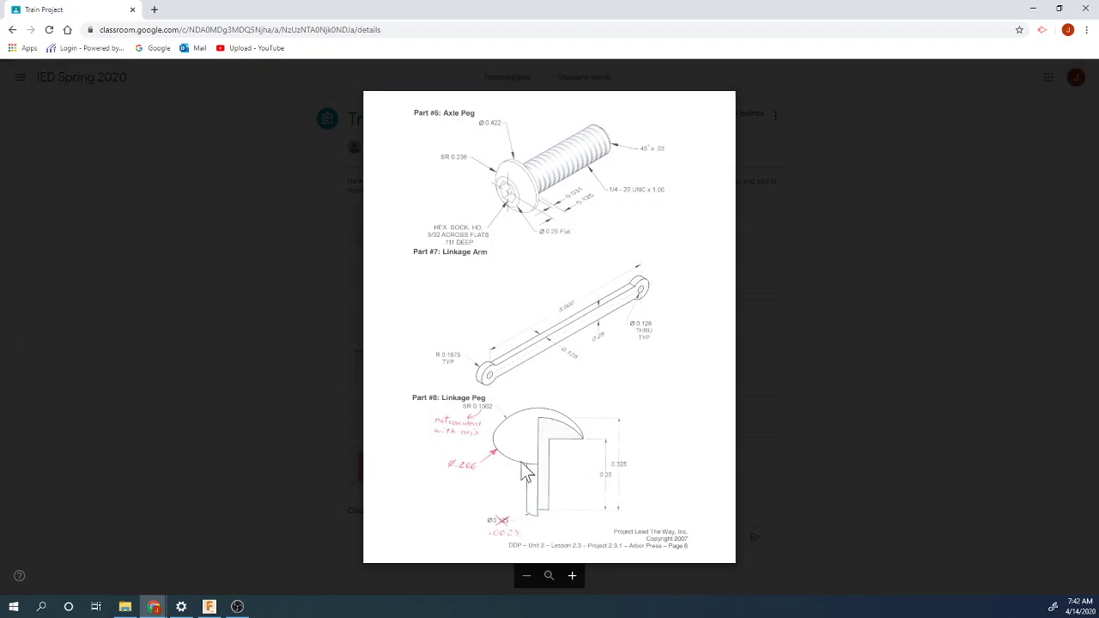
Step: Switch to Fusion 360, activate Component4, and open its profile sketch for editing
left_click(209, 608)
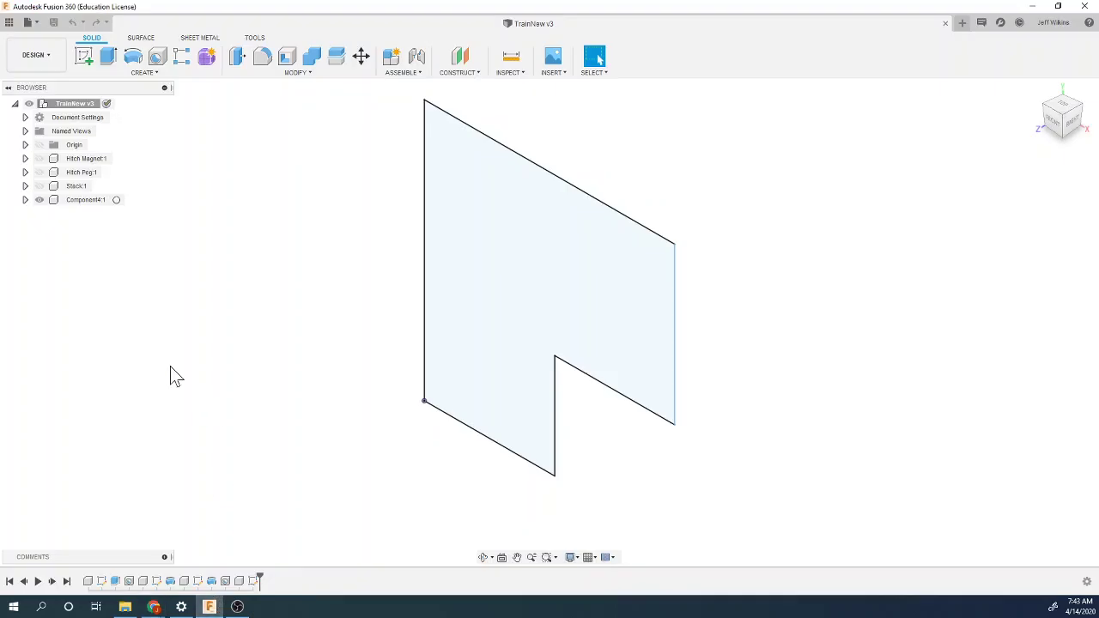
left_click(117, 200)
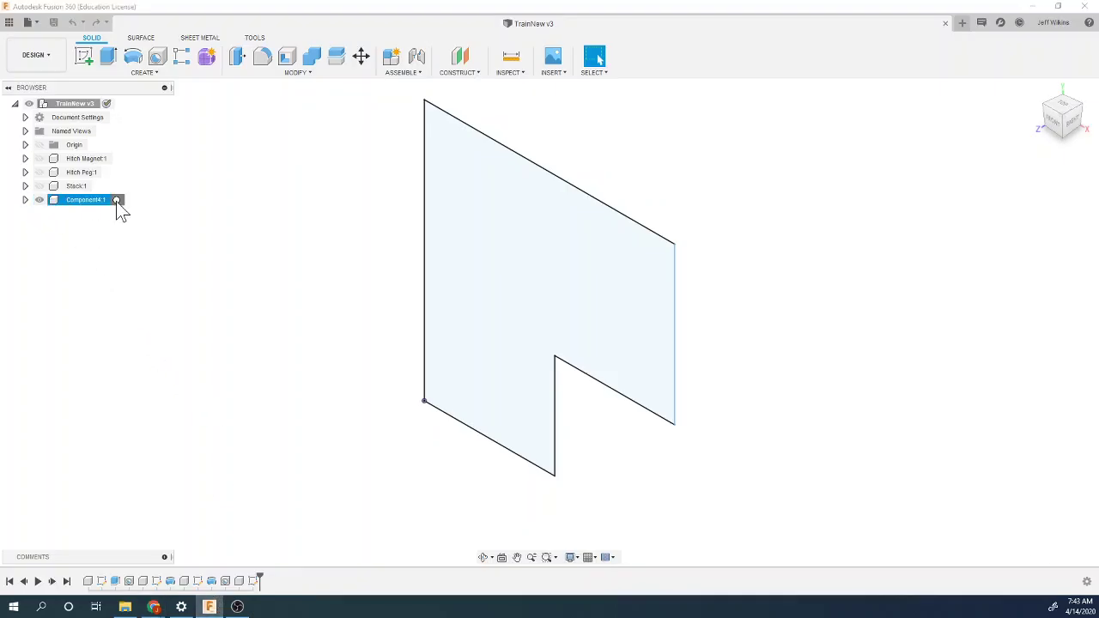
double_click(89, 582)
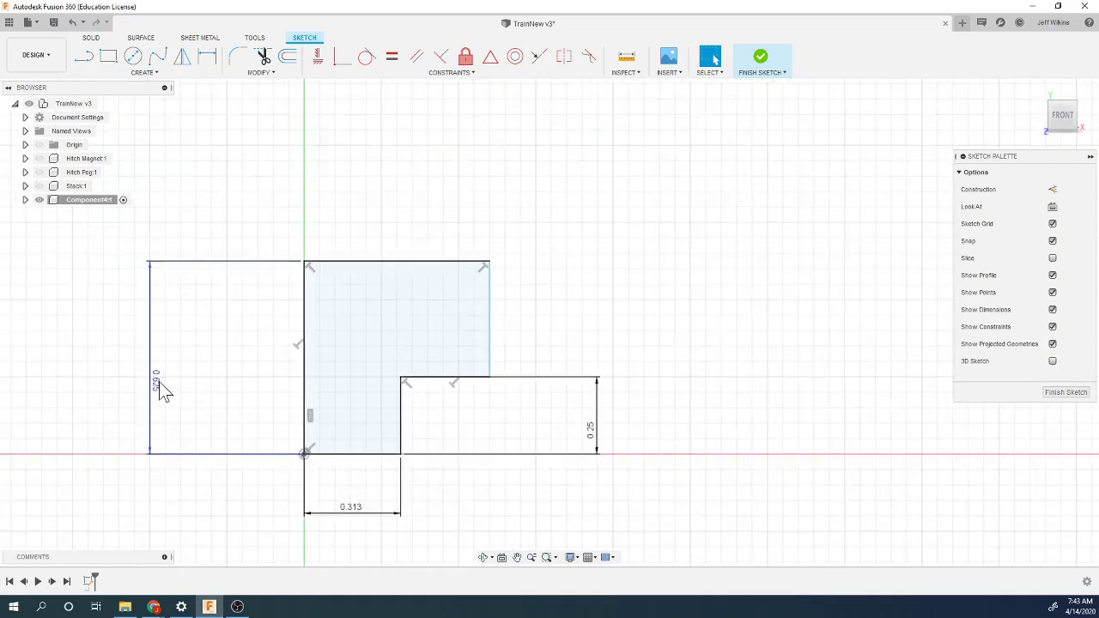
Step: Check the Linkage Peg drawing in Chrome and set the profile's overall height in Fusion 360 to 0.325 in
mouse_move(153, 606)
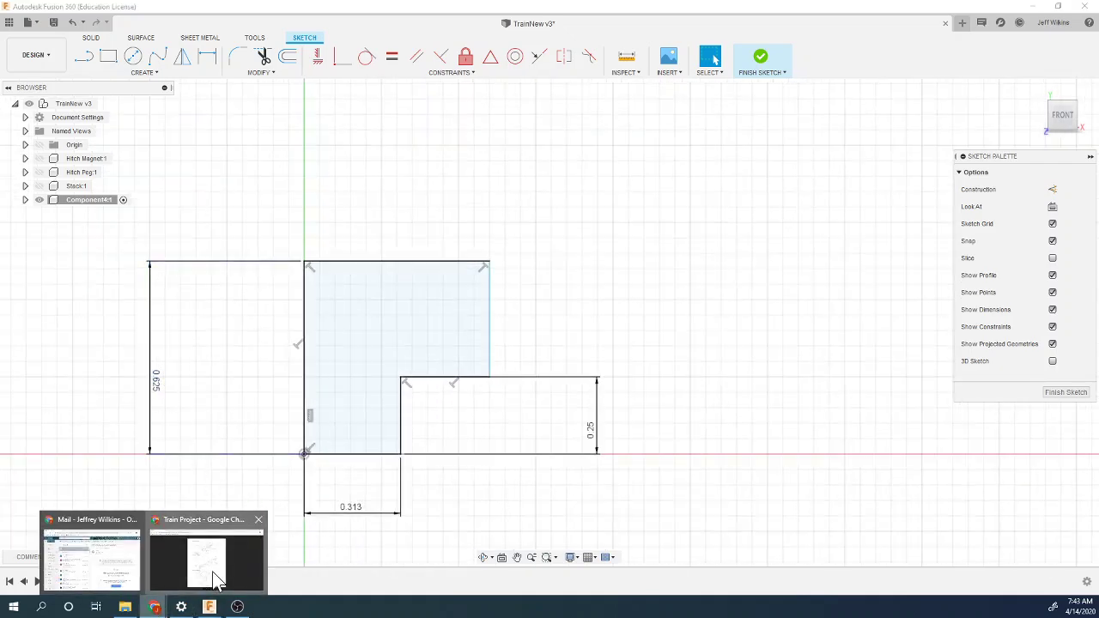
left_click(216, 582)
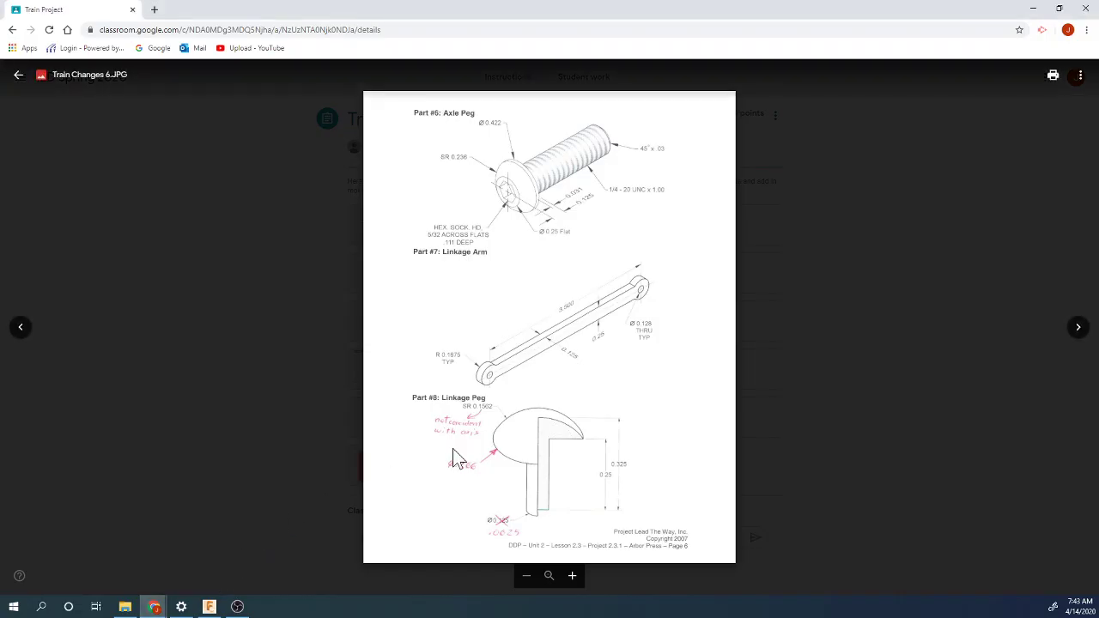
left_click(209, 607)
double_click(153, 379)
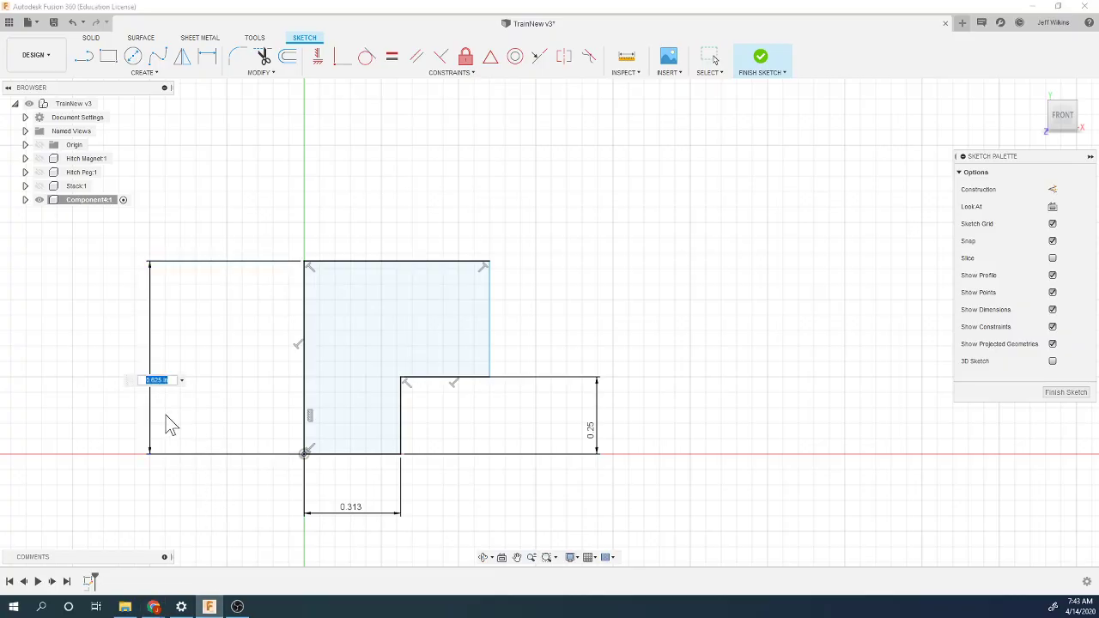
type("0.325")
key("Return")
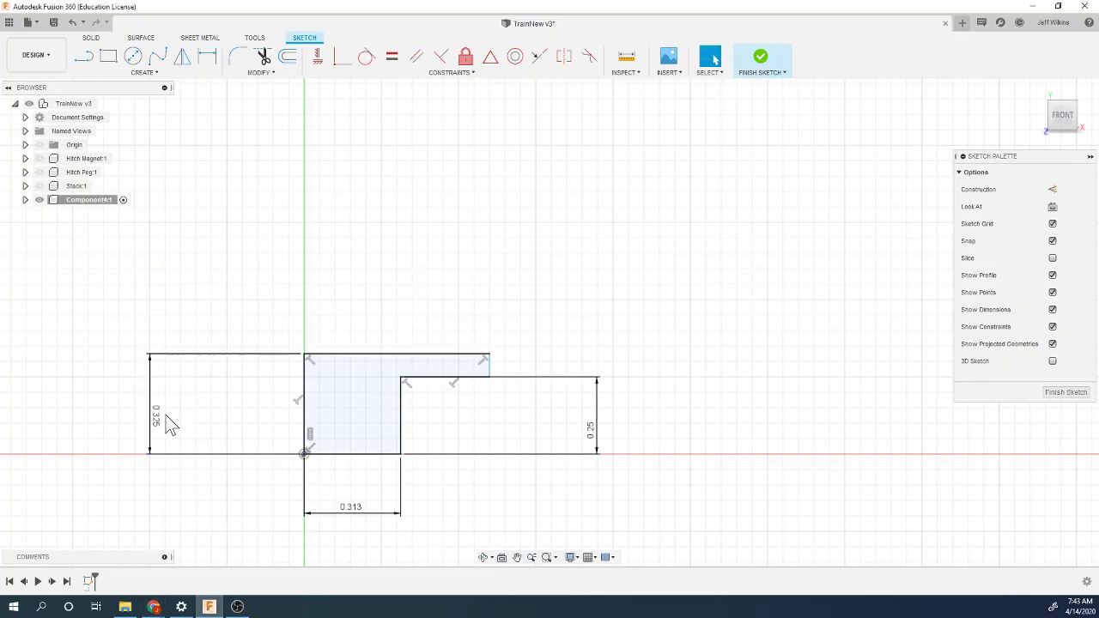
Step: Set the width of the profile's stem to half of 0.0625 in
double_click(358, 511)
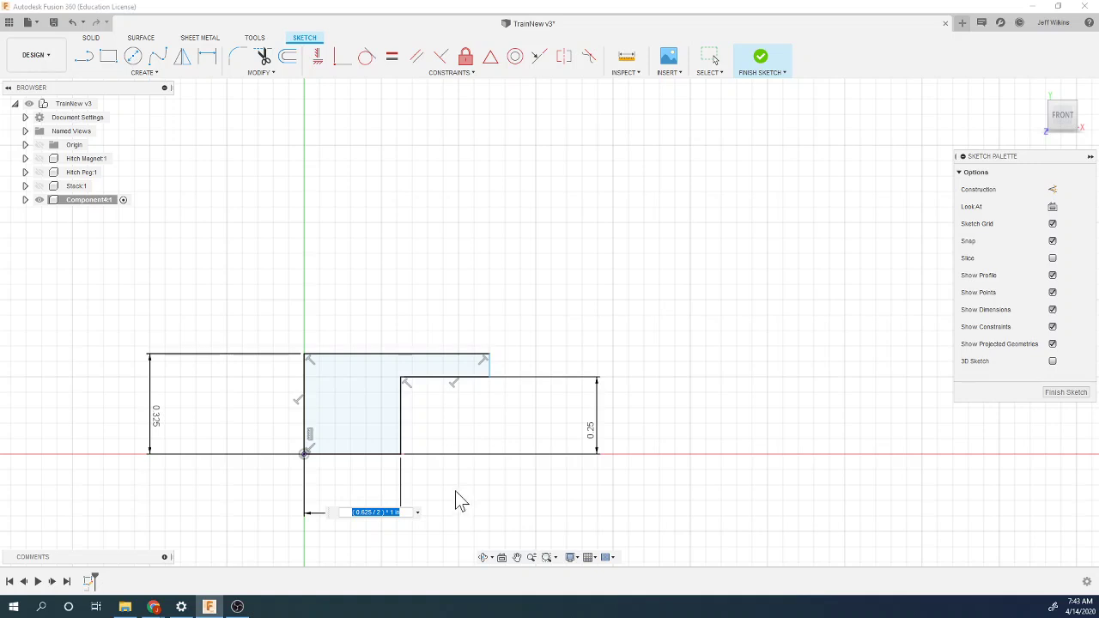
left_click(356, 513)
type("0")
key("Return")
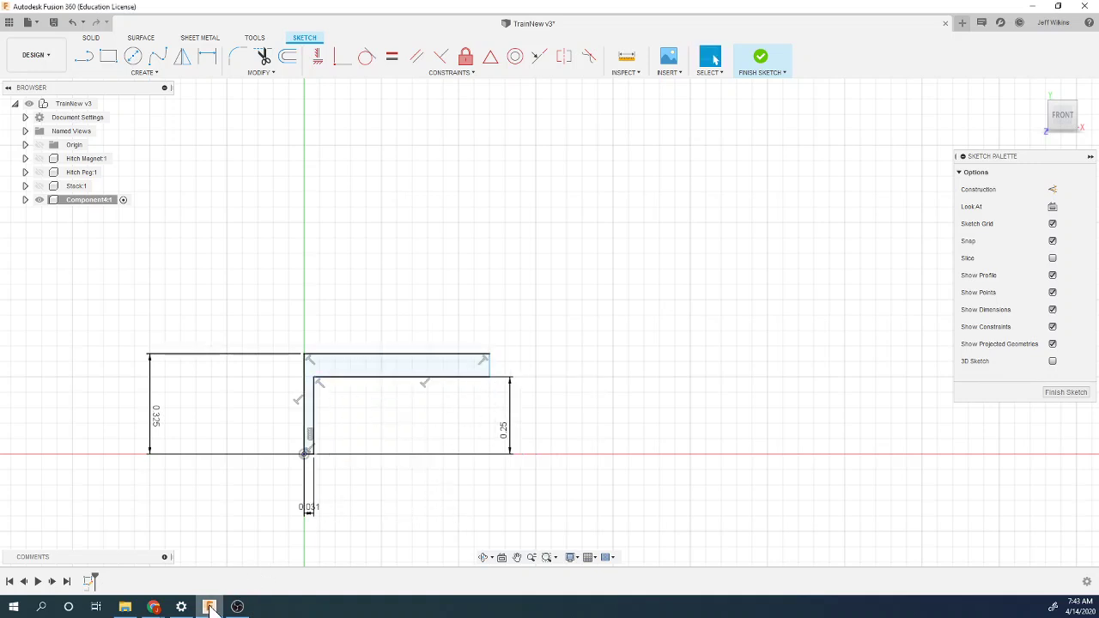
Step: Check the head diameter on the drawing in Chrome, then dimension the profile's head width in Fusion 360 as .266/2
mouse_move(154, 608)
left_click(204, 557)
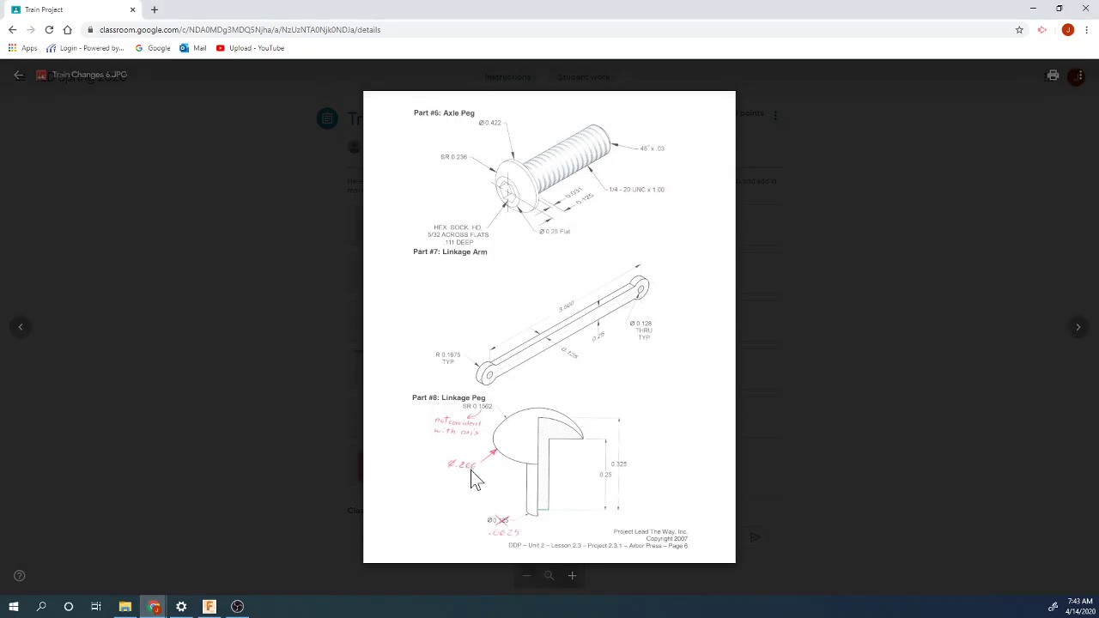
key("alt+Tab")
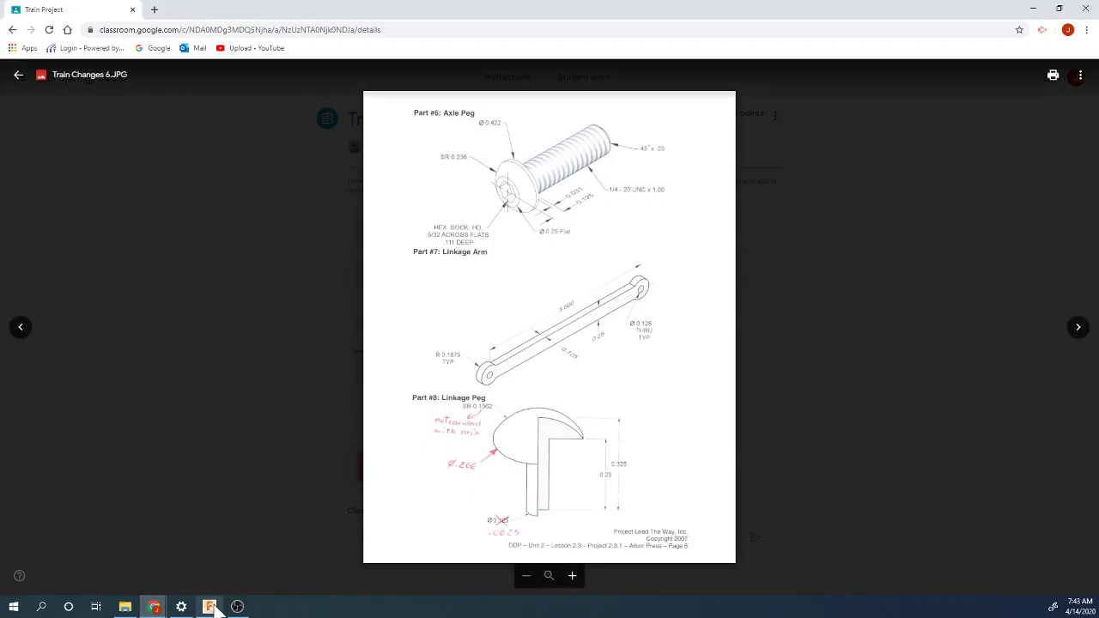
key("d")
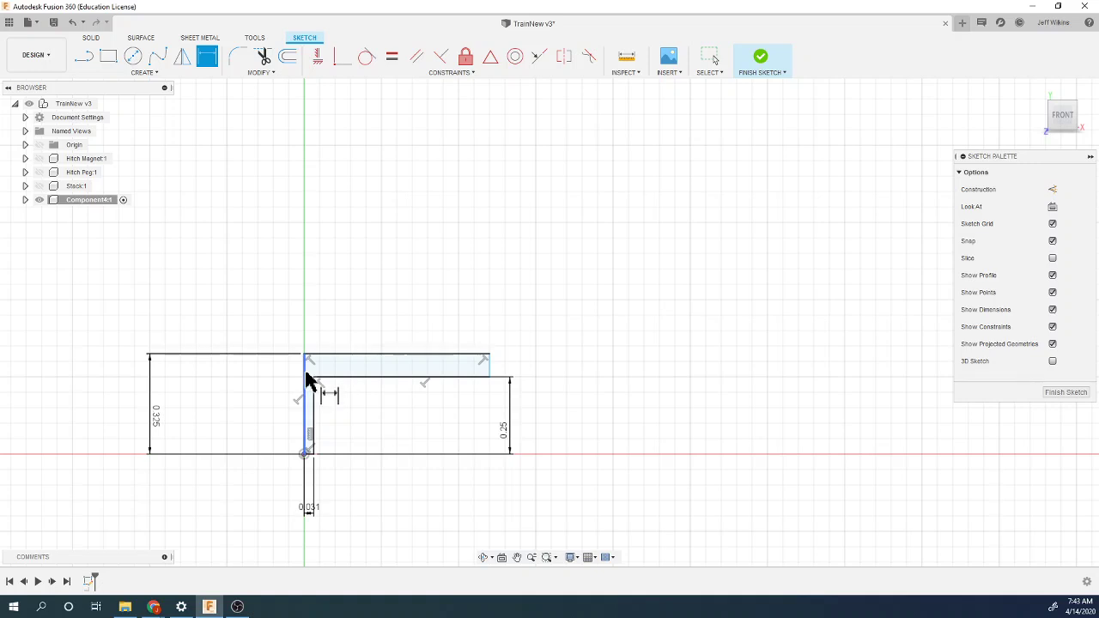
left_click(306, 382)
left_click(487, 381)
left_click(383, 287)
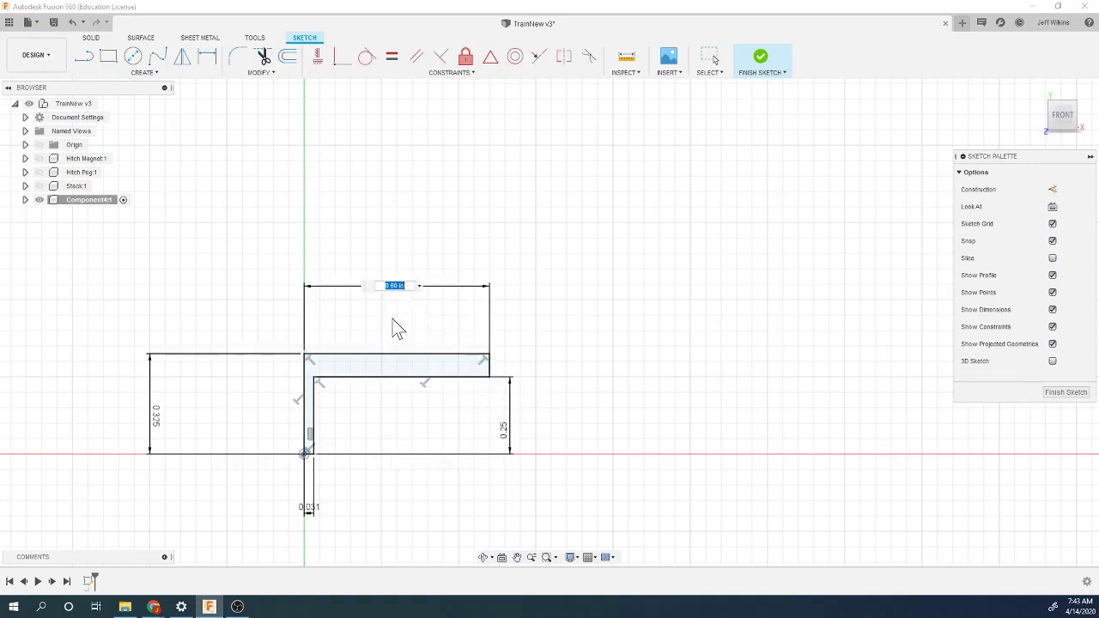
type(".266/2")
key("Return")
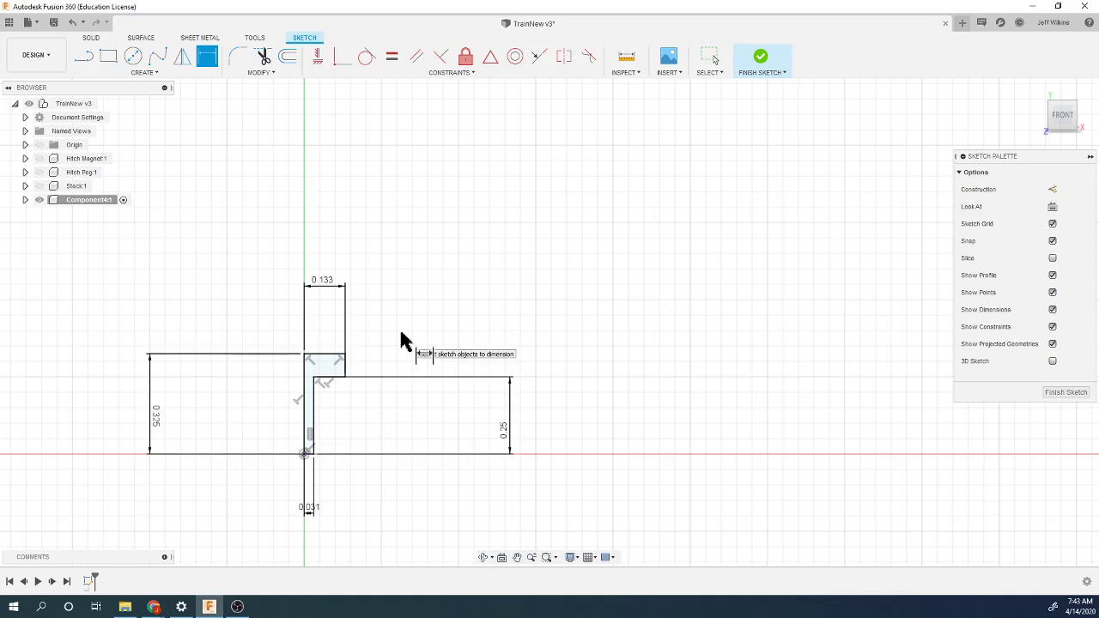
Step: Draw a three-point arc across the head from its upper corner on the axis to its lower outer corner
scroll(311, 361, "up", 5)
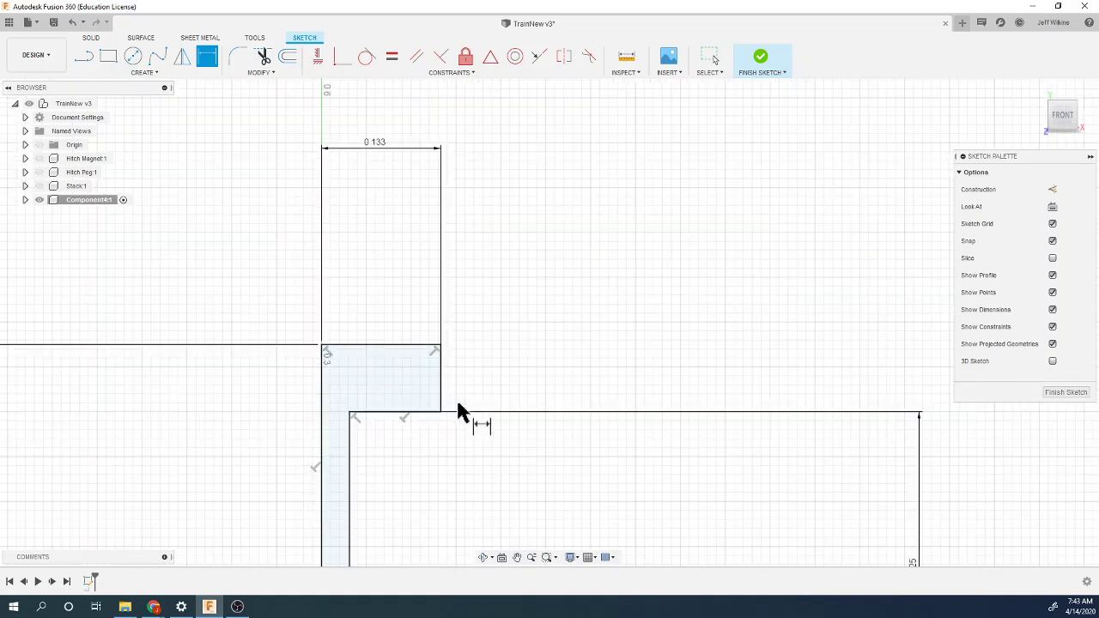
left_click(142, 74)
mouse_move(137, 126)
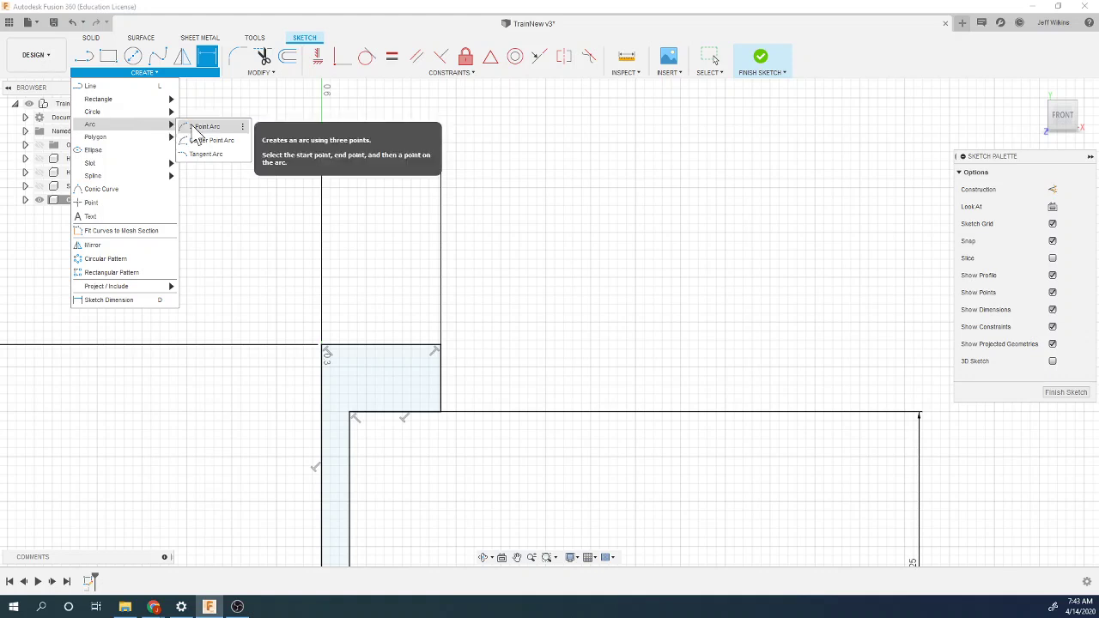
left_click(203, 127)
left_click(322, 347)
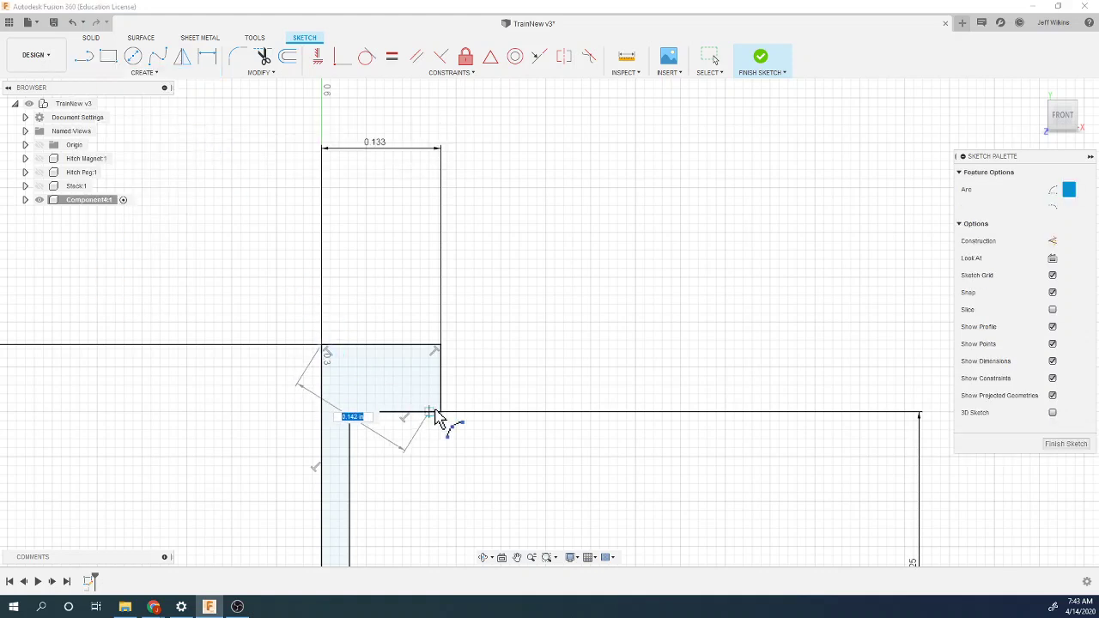
left_click(438, 413)
left_click(402, 384)
Step: Dimension the head arc's radius as 0.1562 in, checking the drawing in Chrome for the value, and finish the sketch
key("d")
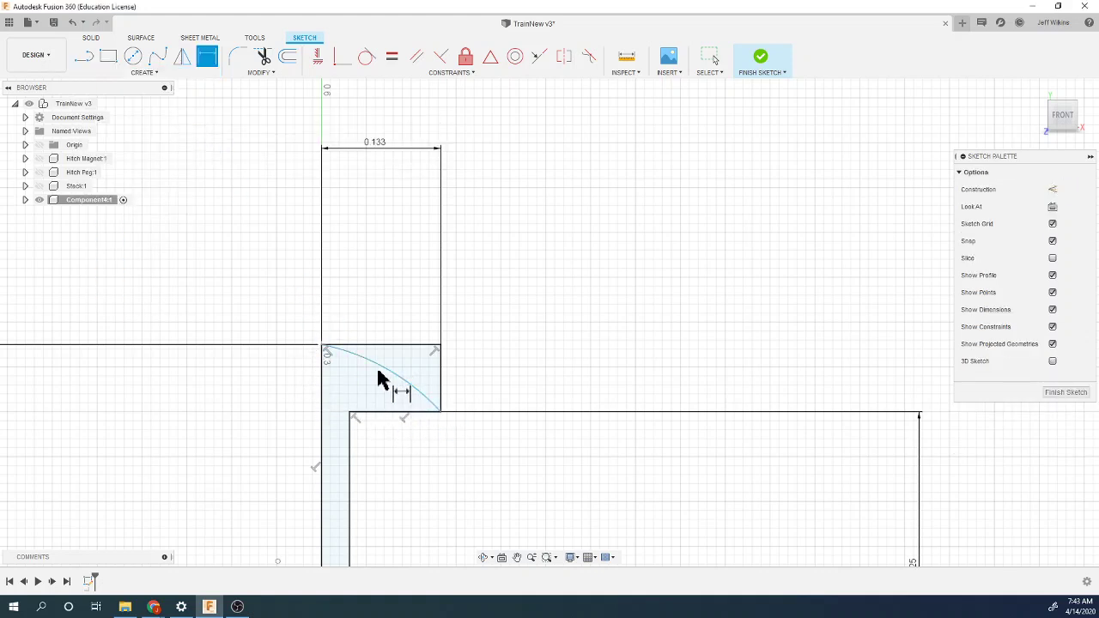
left_click(387, 374)
left_click(341, 414)
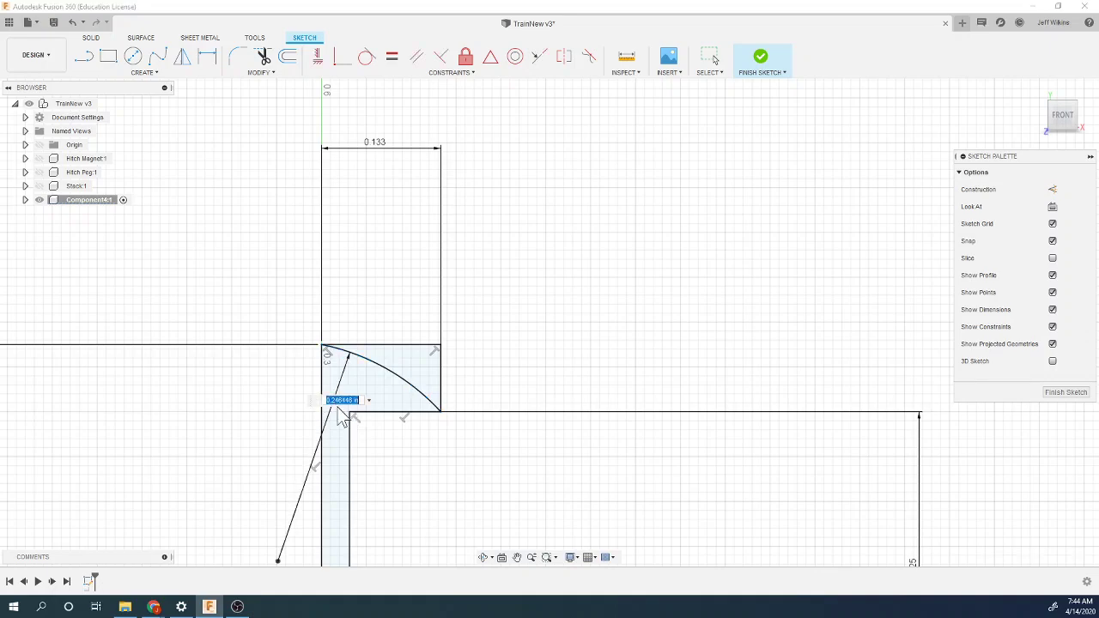
mouse_move(154, 607)
left_click(222, 555)
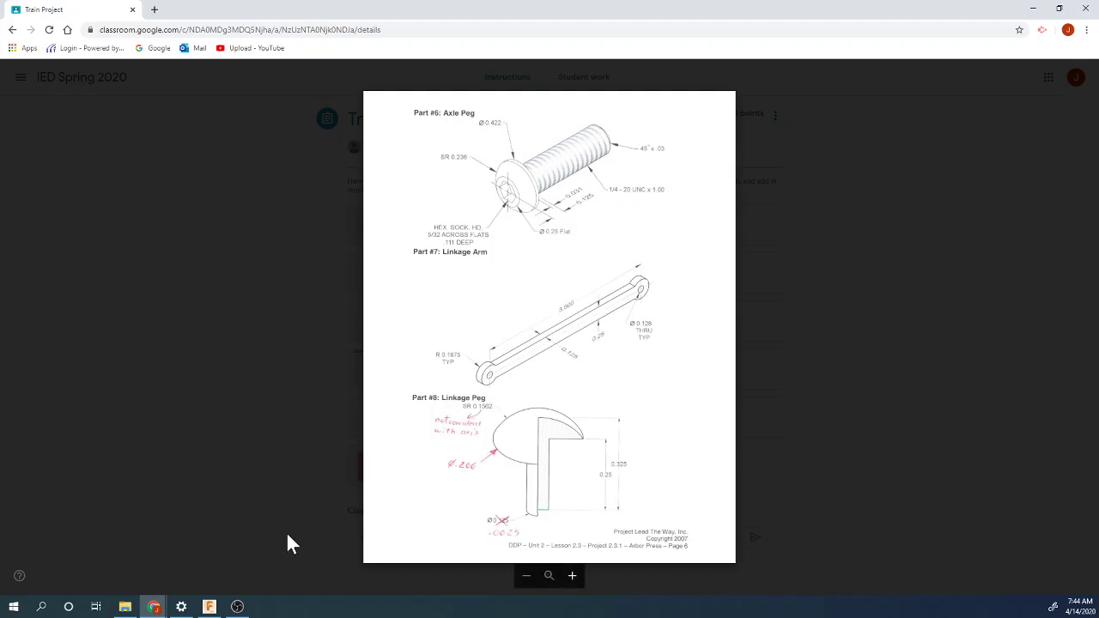
left_click(208, 607)
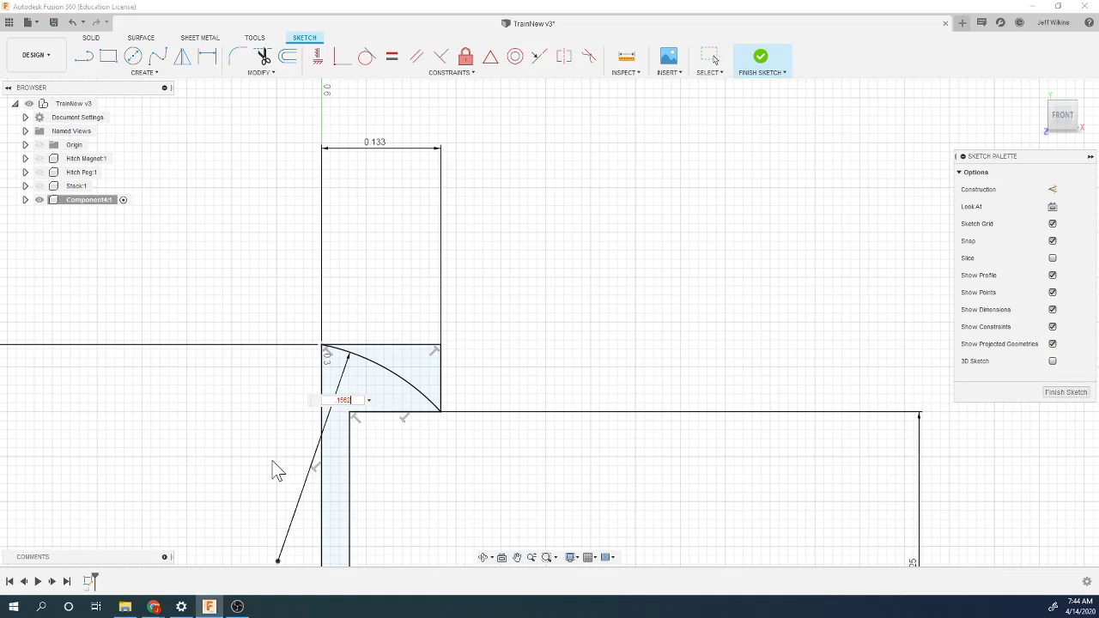
key("Return")
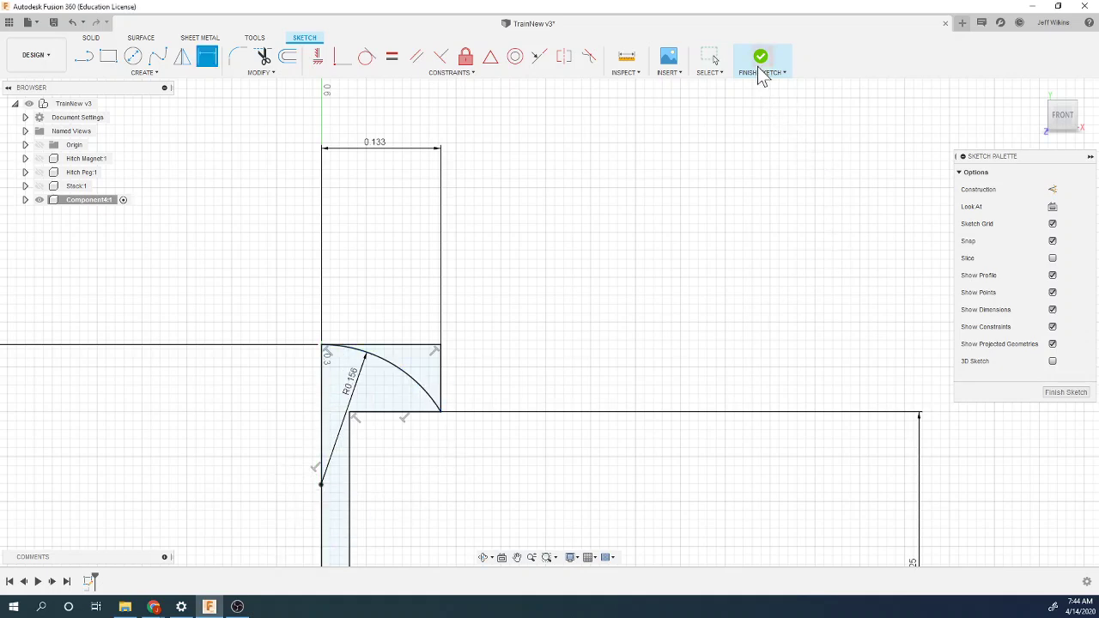
scroll(645, 357, "down", 2)
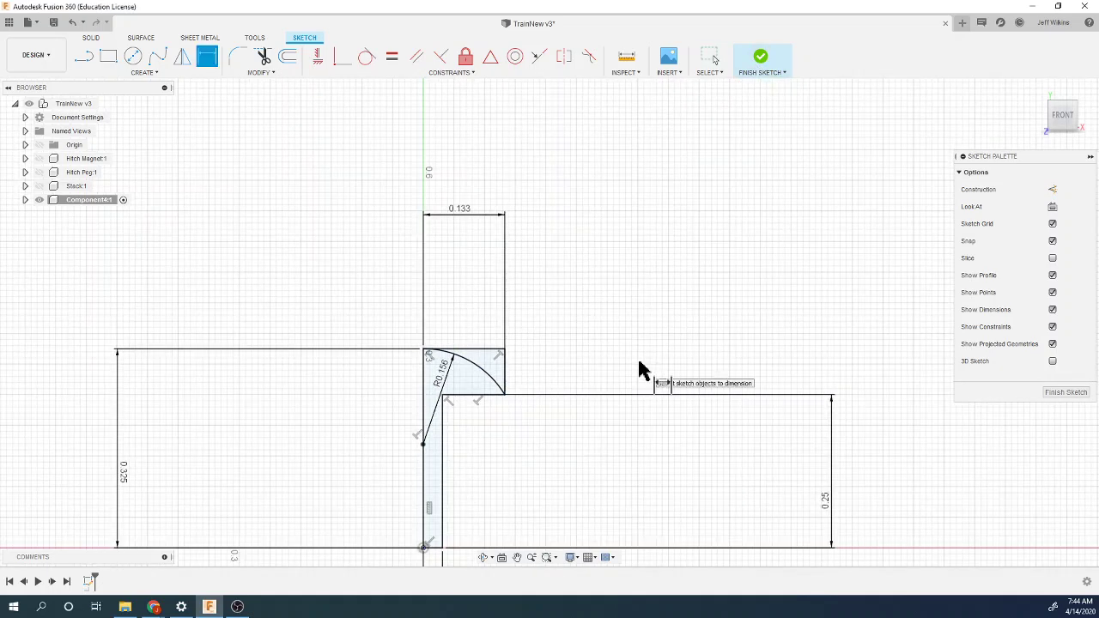
left_click(756, 54)
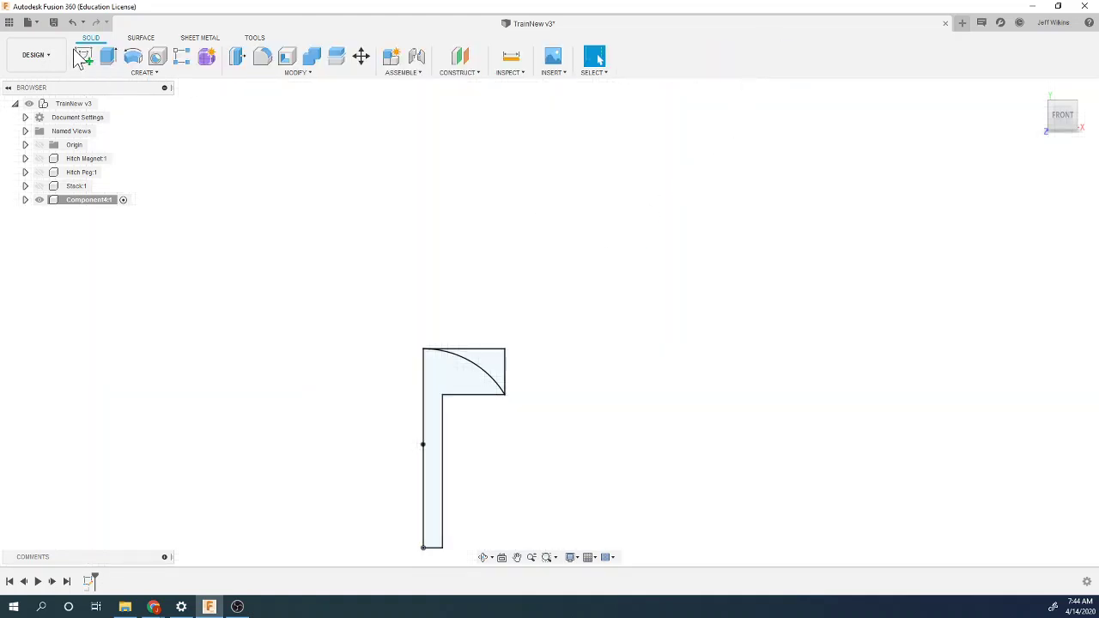
Step: Revolve the stem and the area under the arc 360 degrees about the profile's vertical axis line as a new body
left_click(133, 57)
left_click(441, 409)
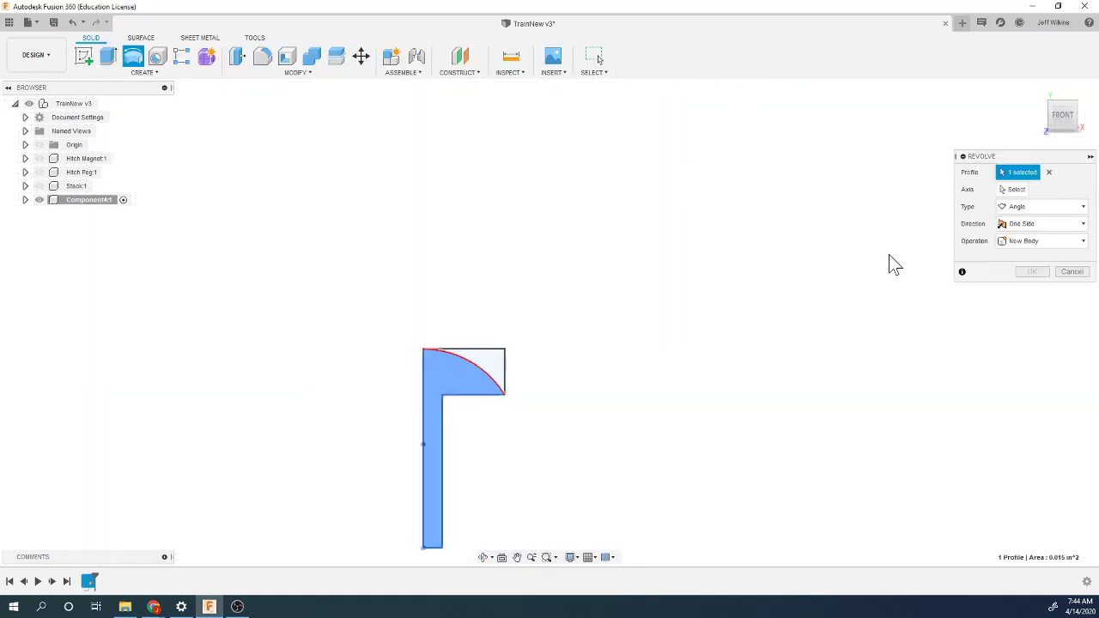
left_click(1014, 190)
left_click(421, 430)
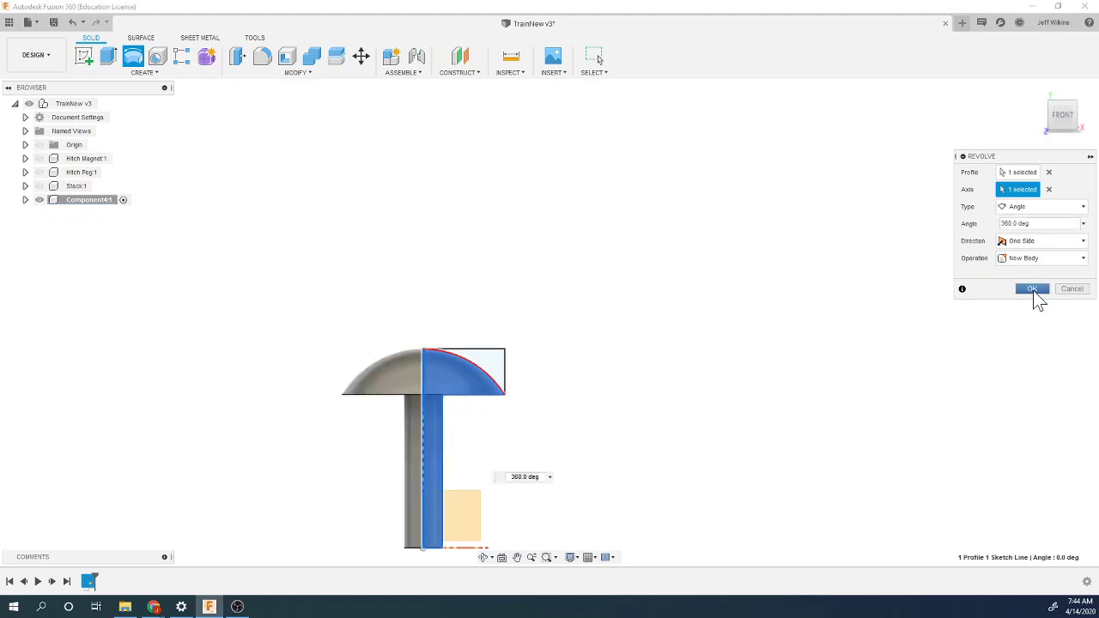
left_click(1035, 292)
scroll(441, 359, "up", 1)
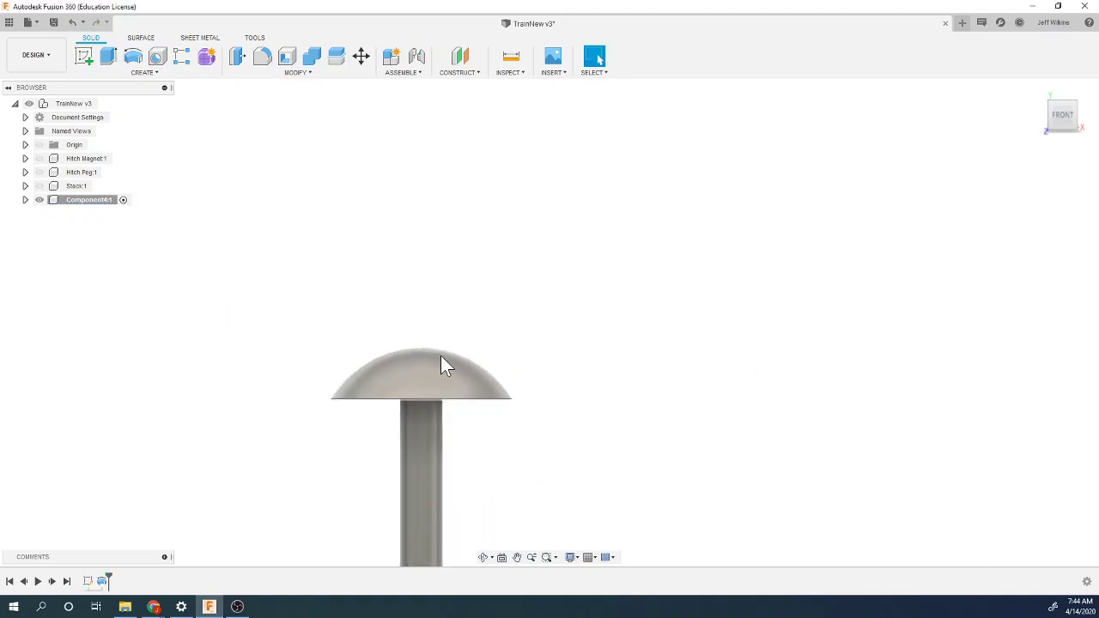
scroll(441, 356, "up", 1)
scroll(440, 355, "down", 2)
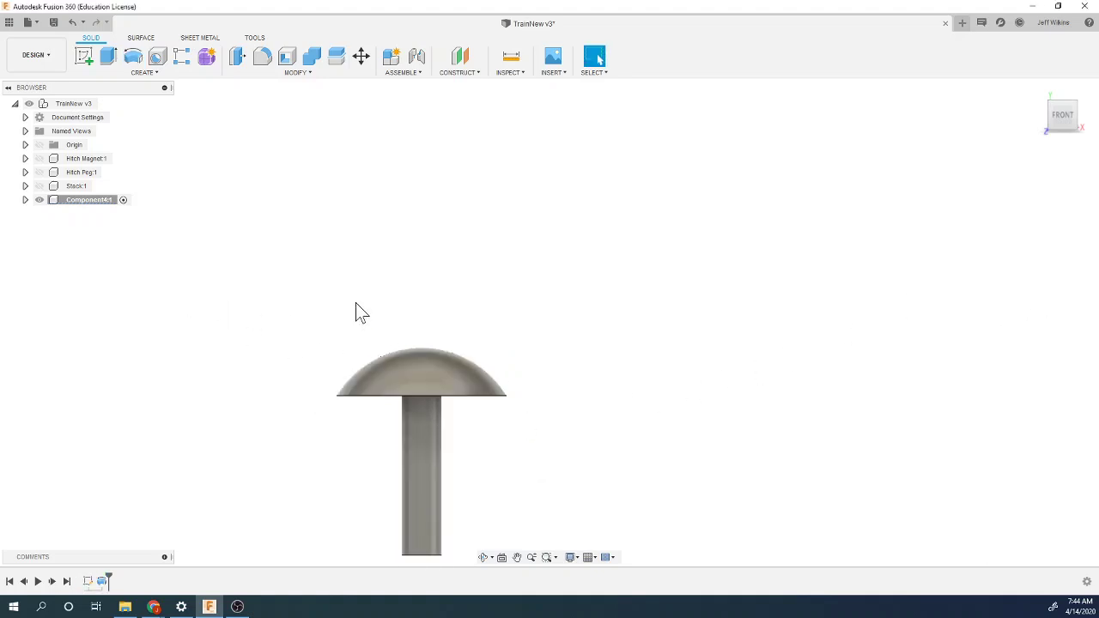
Step: Rename Component4 as Linkage Peg
left_click(79, 203)
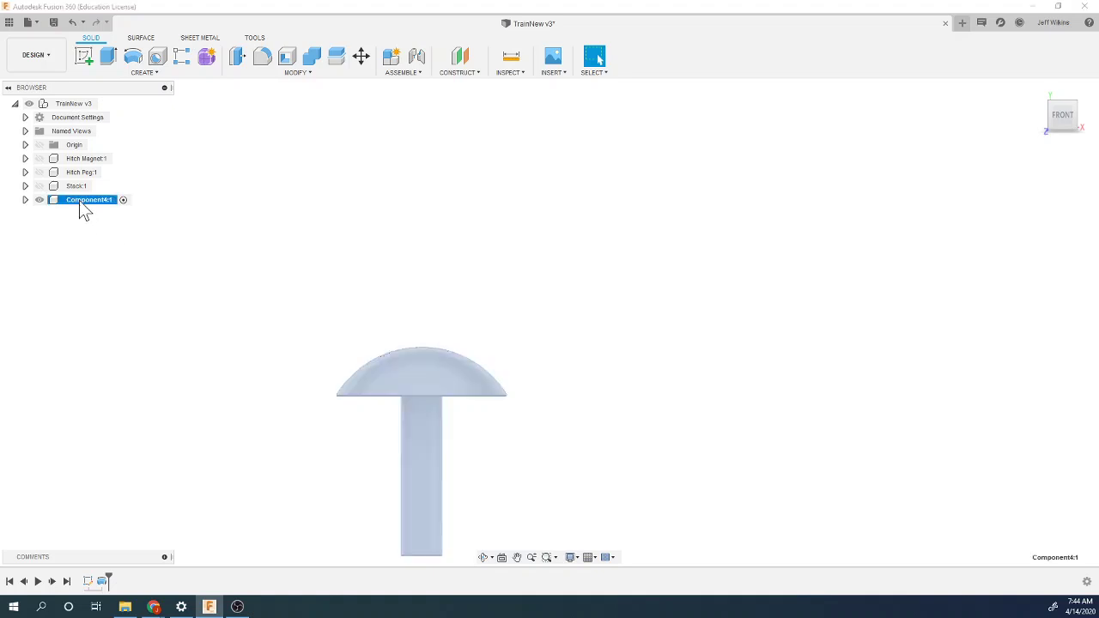
type("Linkage Peg:1")
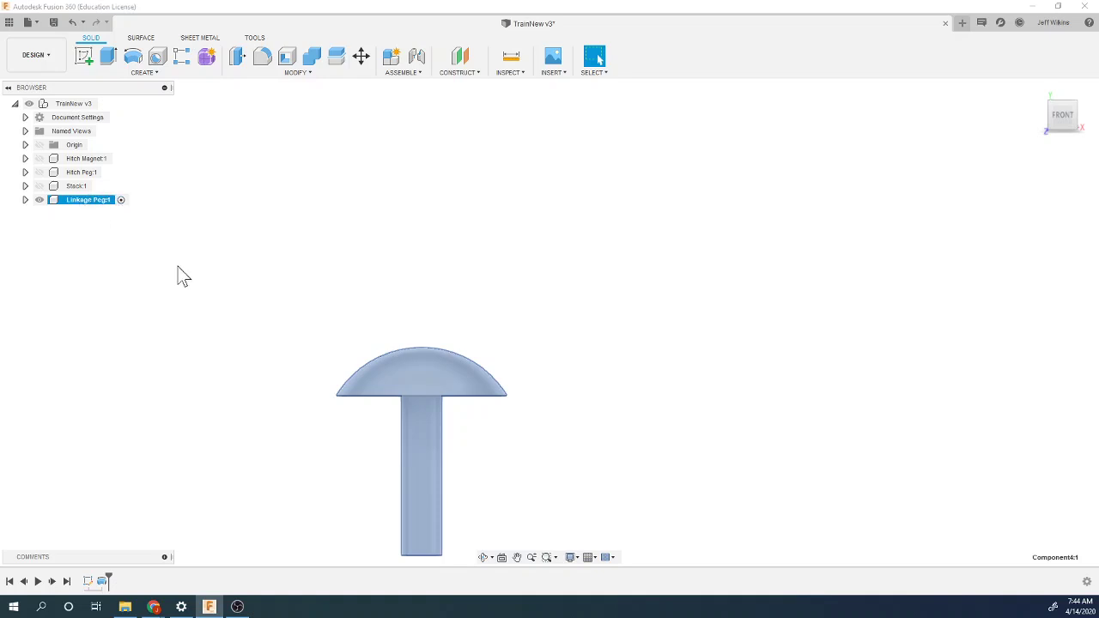
left_click(178, 268)
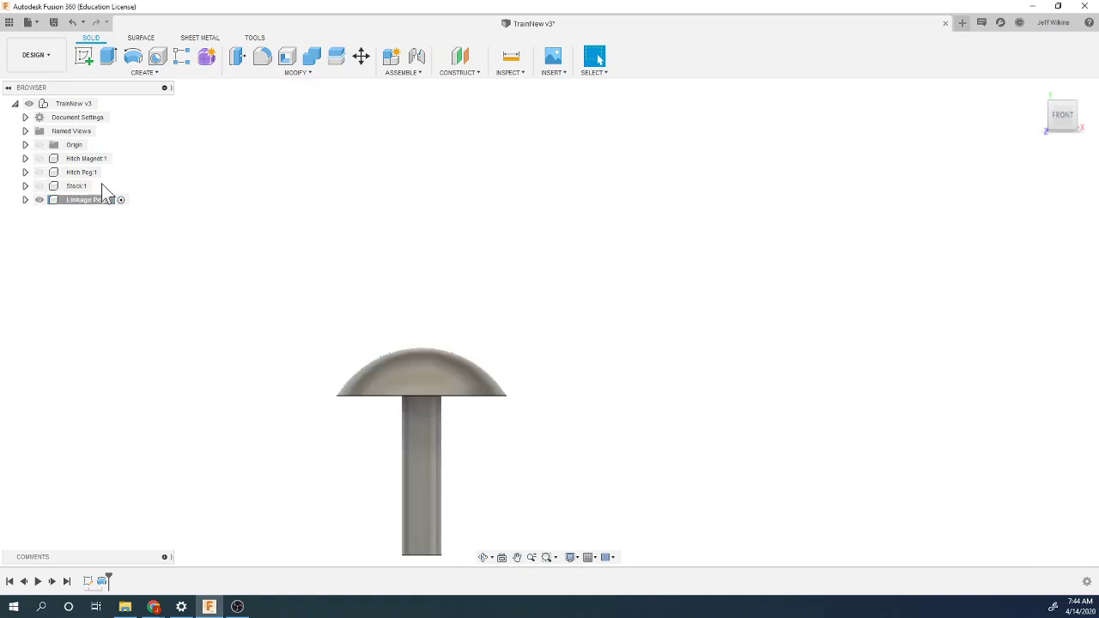
Step: Add a new component under the top-level TrainNew assembly and start a sketch in it on the front XY plane
right_click(67, 112)
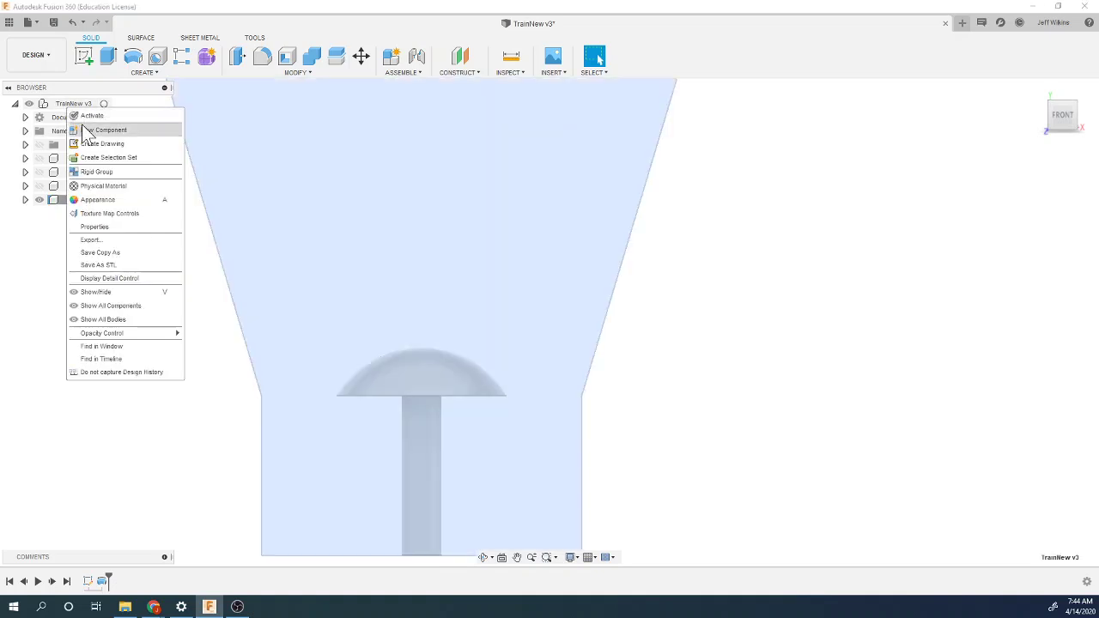
left_click(91, 127)
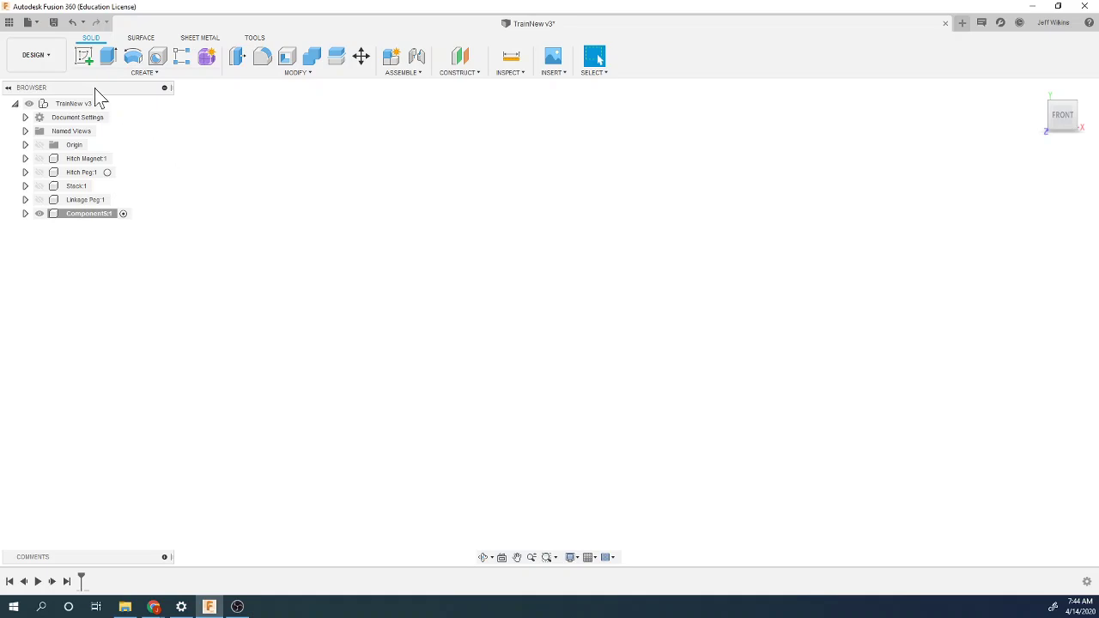
left_click(83, 56)
left_click(454, 523)
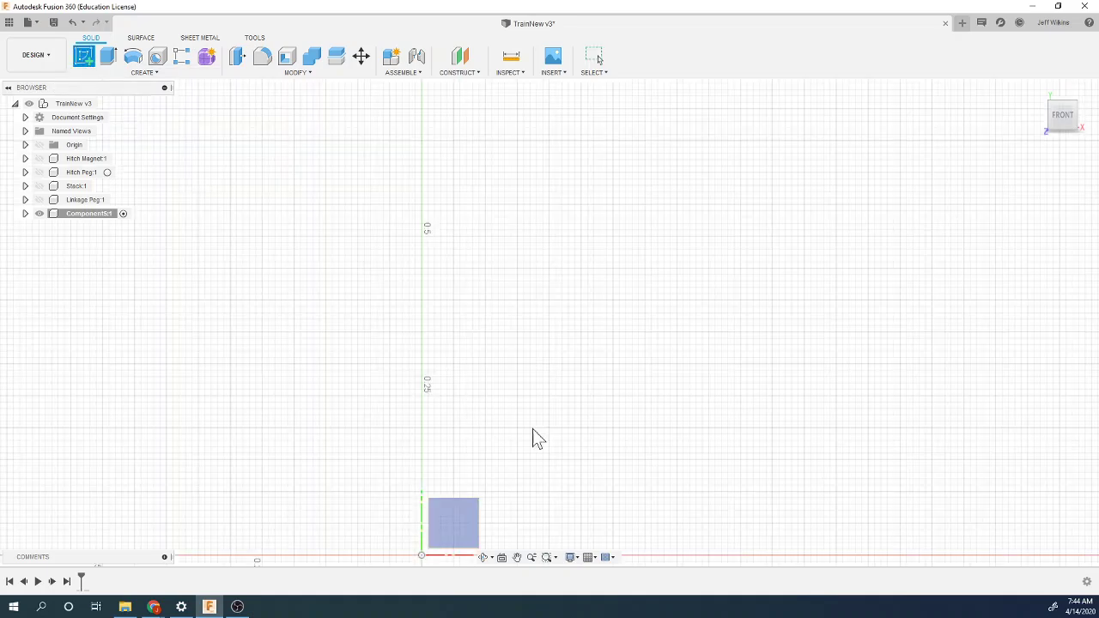
left_click(1038, 89)
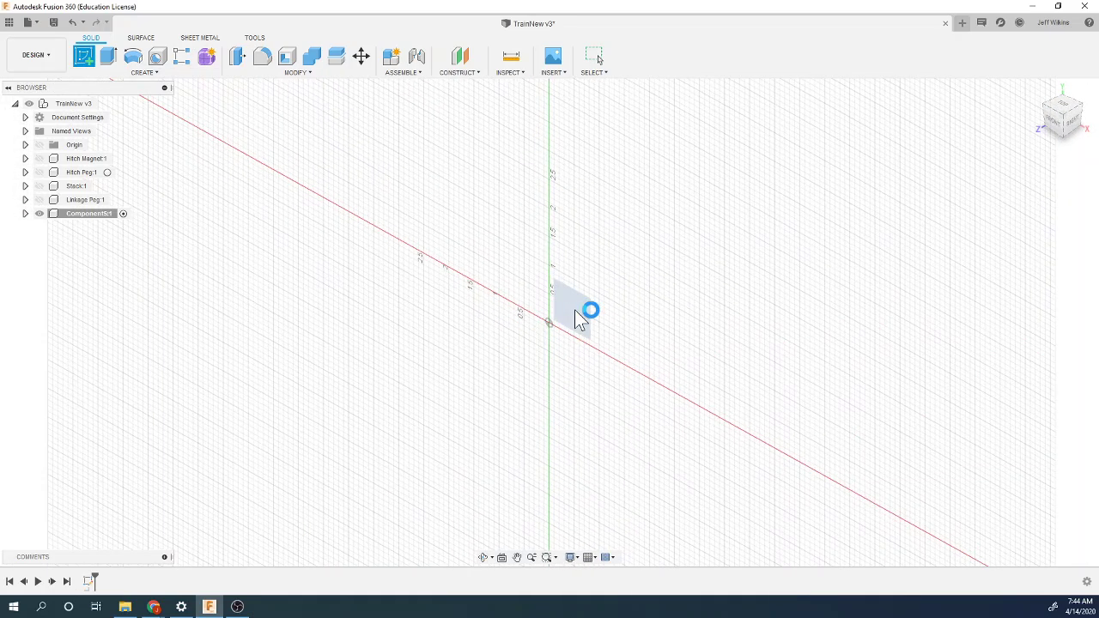
Step: Check the Linkage Arm drawing in Chrome, and sketch a circle about 0.82 in across at the origin and another about 5.3 in along the X axis
mouse_move(155, 606)
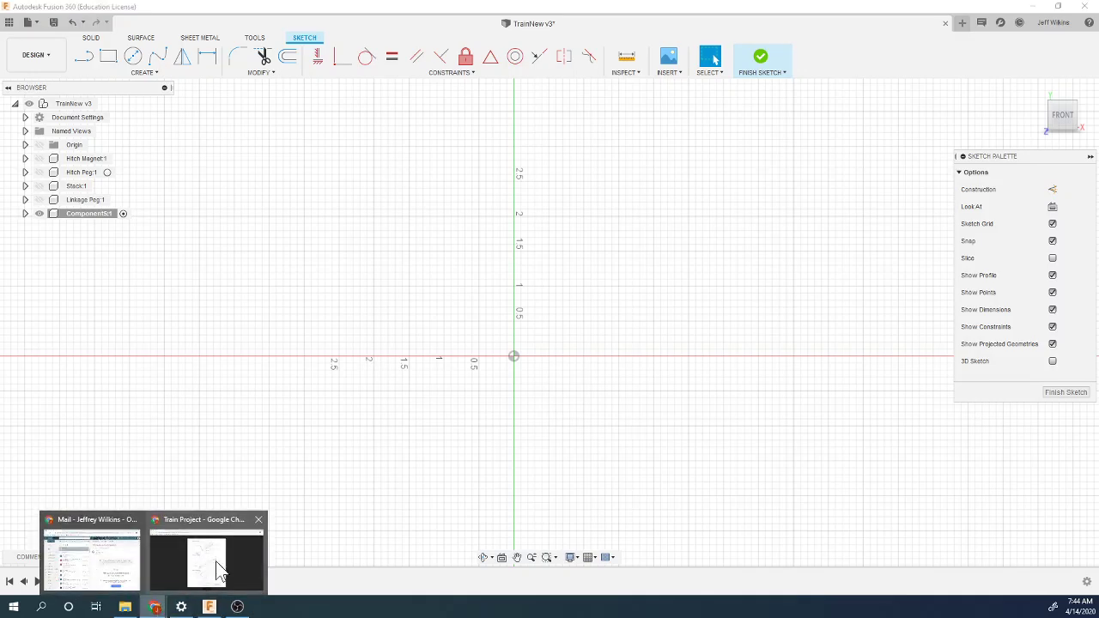
left_click(216, 567)
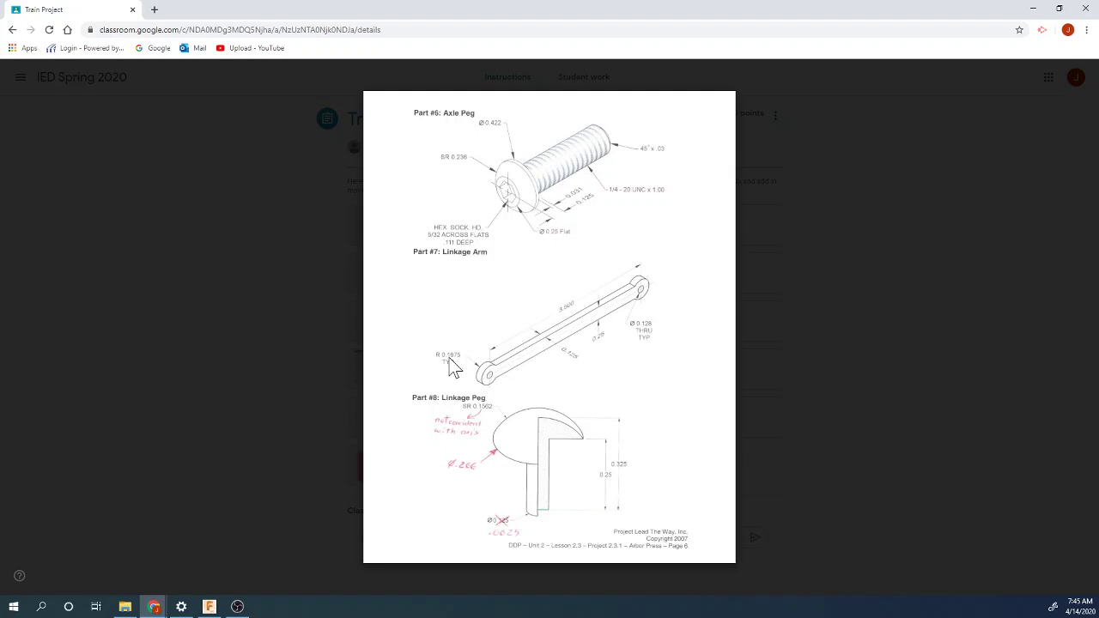
left_click(209, 608)
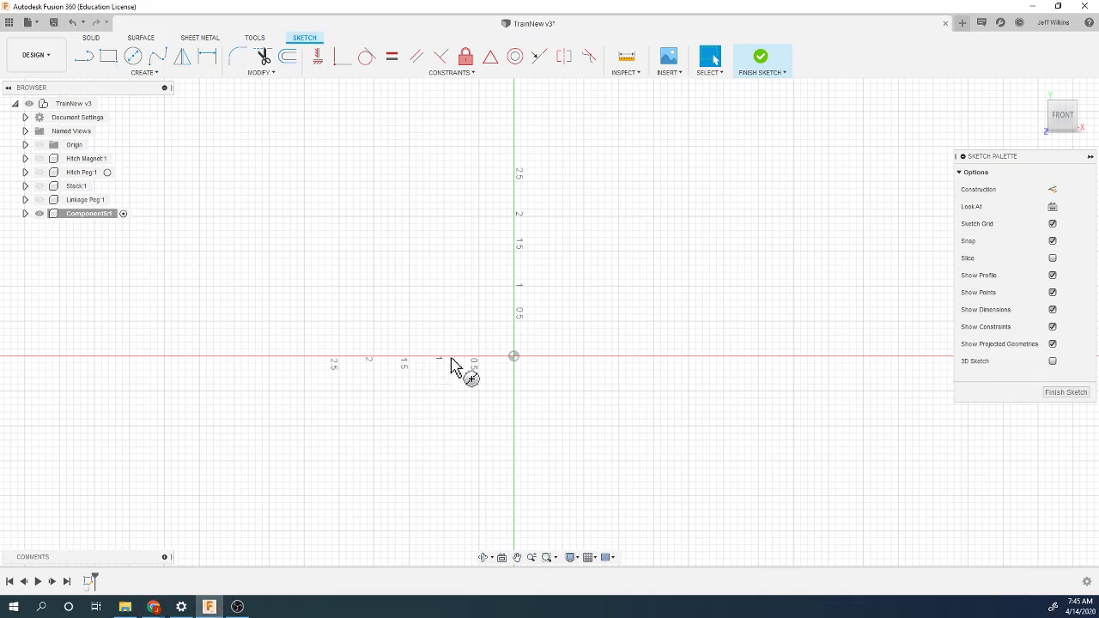
key("c")
left_click(514, 356)
left_click(528, 391)
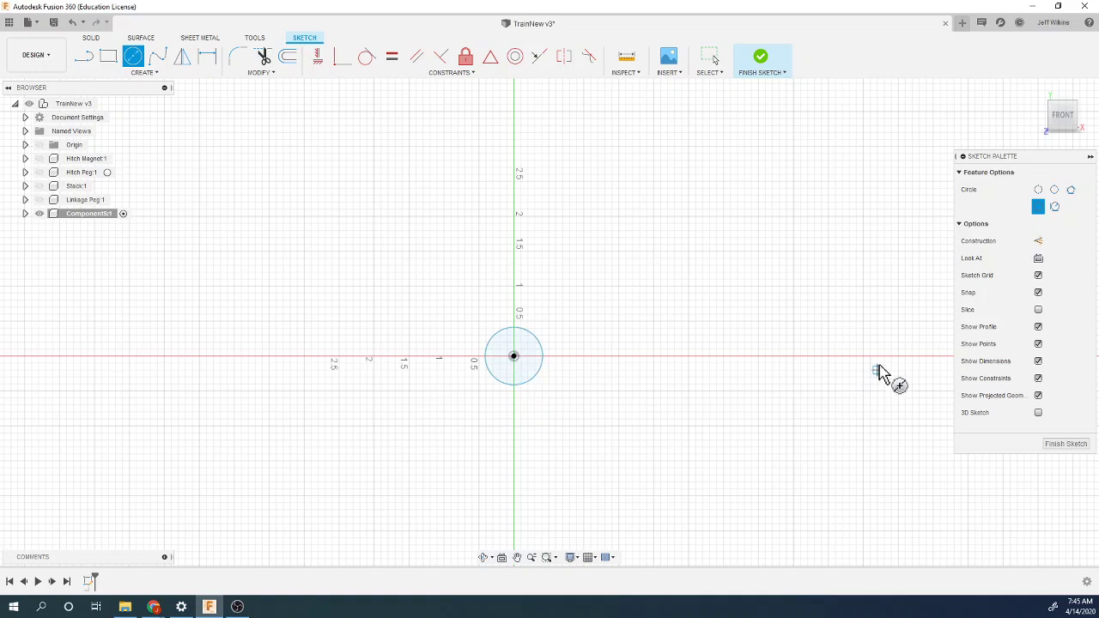
left_click(885, 356)
left_click(899, 386)
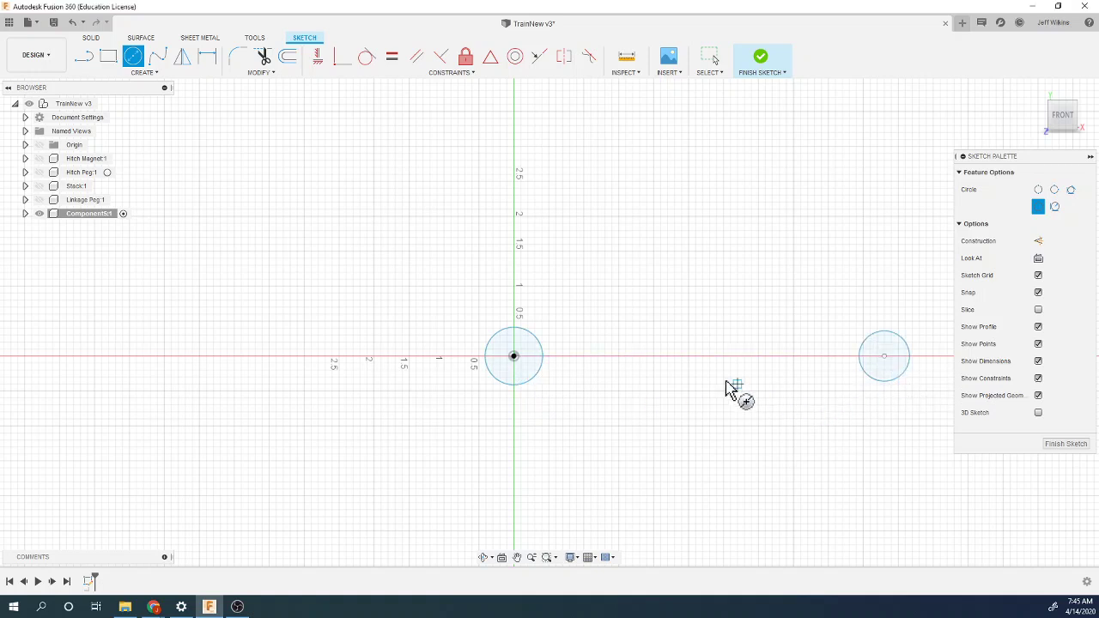
Step: Dimension the origin circle's diameter as 0.375 in, twice the 0.1875 in end radius checked on the drawing in Chrome
key("d")
left_click(498, 337)
left_click(438, 314)
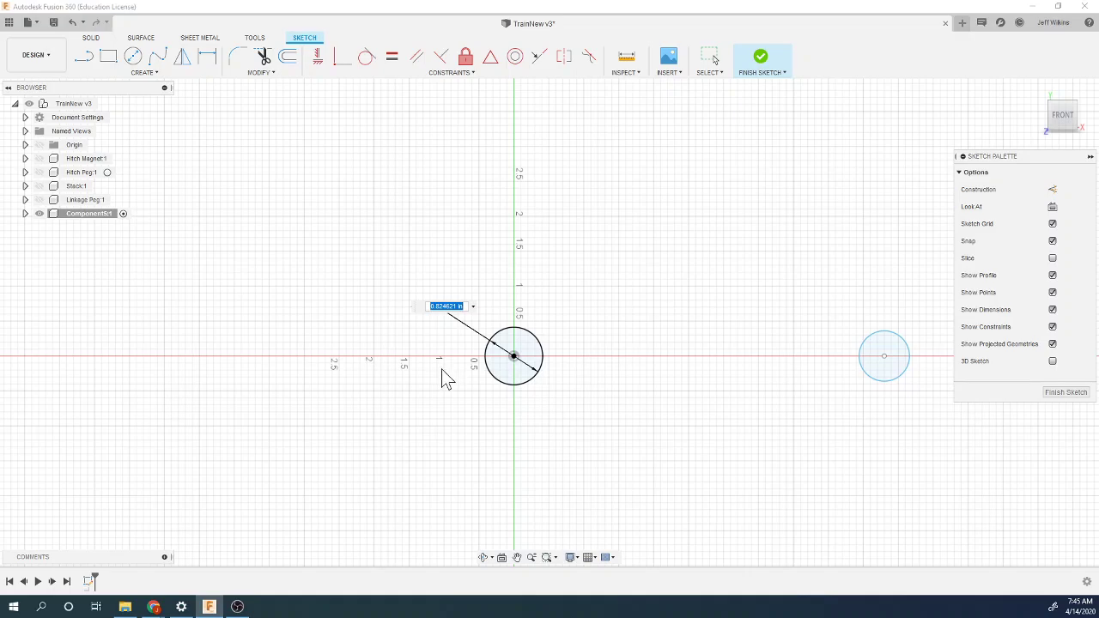
mouse_move(155, 607)
left_click(234, 554)
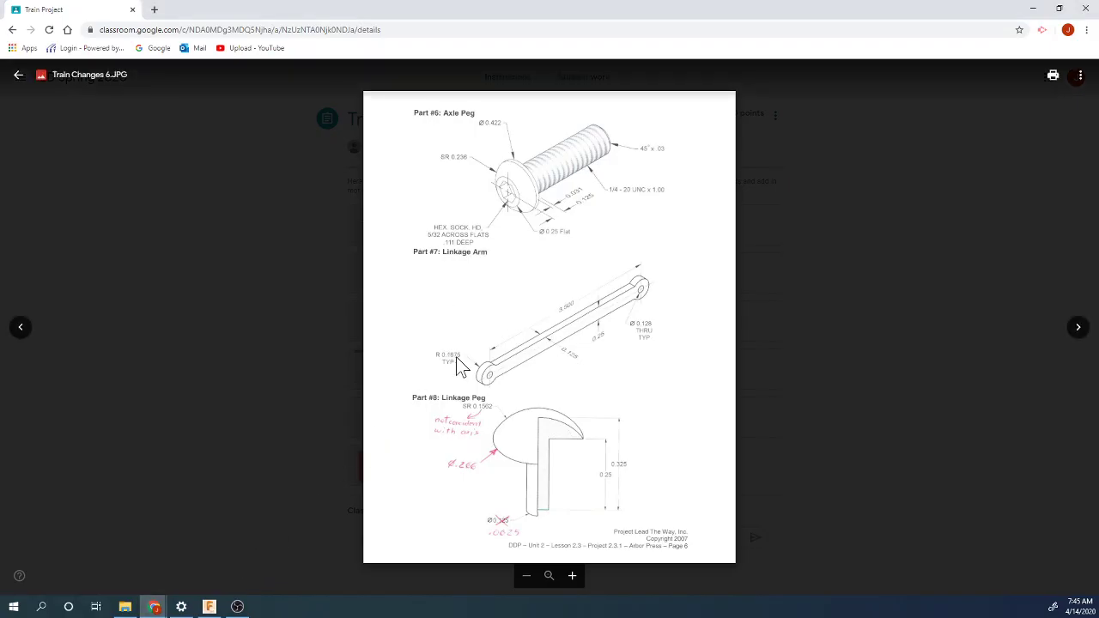
left_click(210, 607)
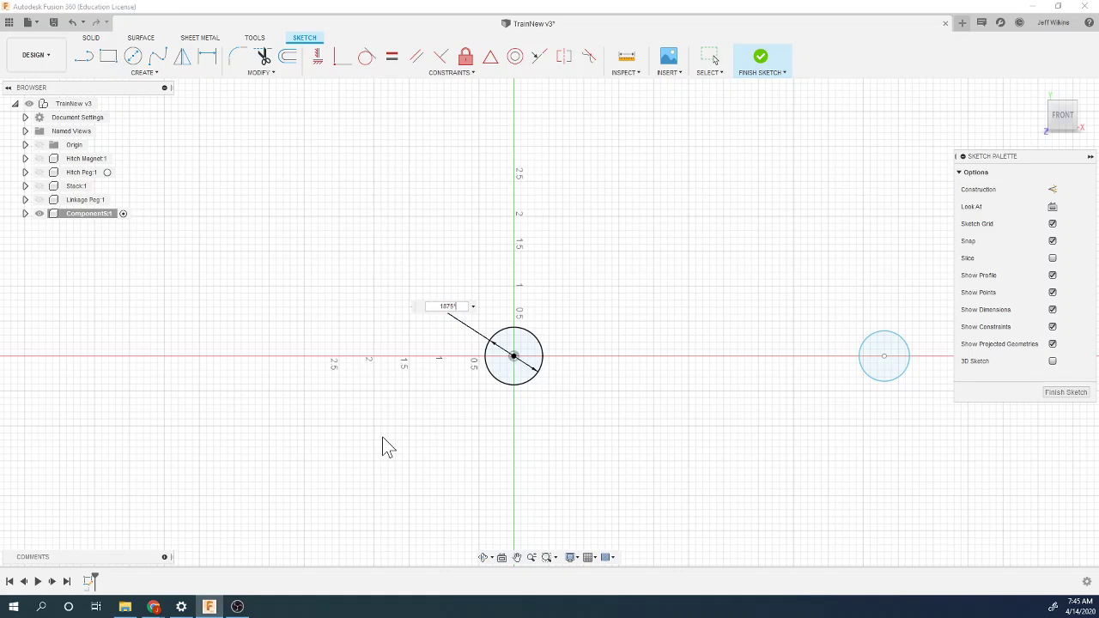
key("Return")
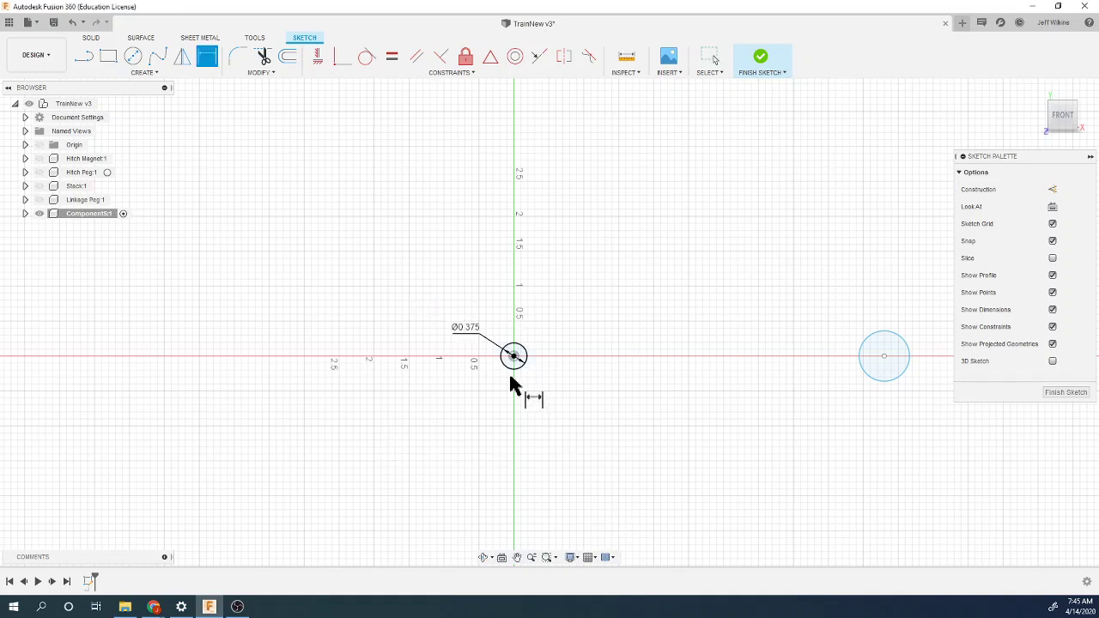
Step: Constrain the second circle equal to the origin circle and align the two circle centers horizontally
scroll(516, 378, "up", 1)
scroll(446, 404, "down", 2)
scroll(798, 437, "up", 1)
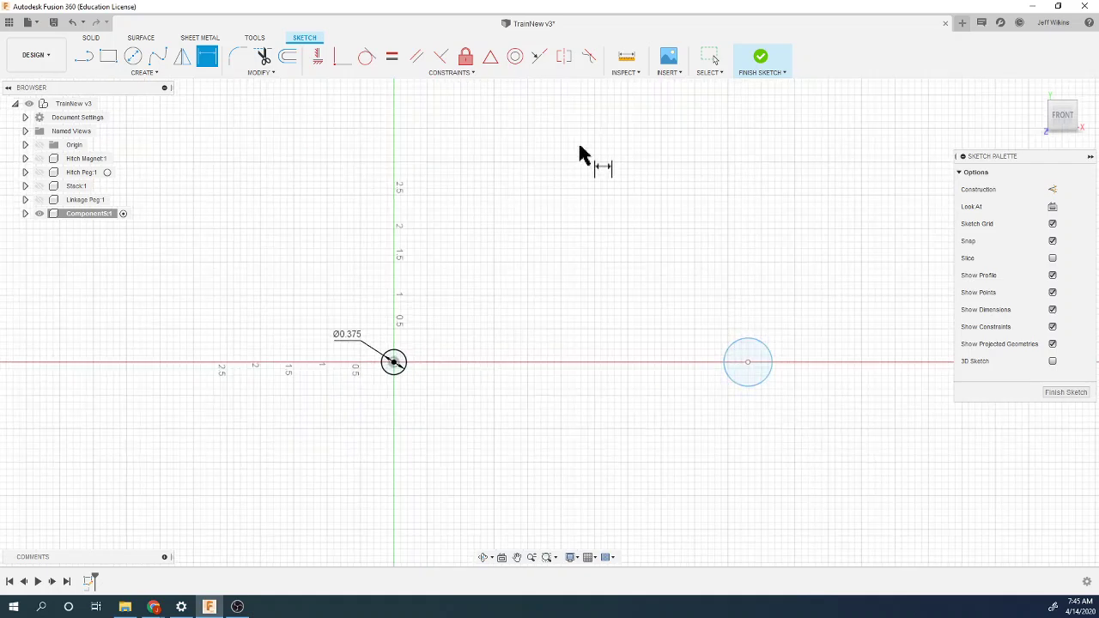
left_click(392, 56)
left_click(401, 353)
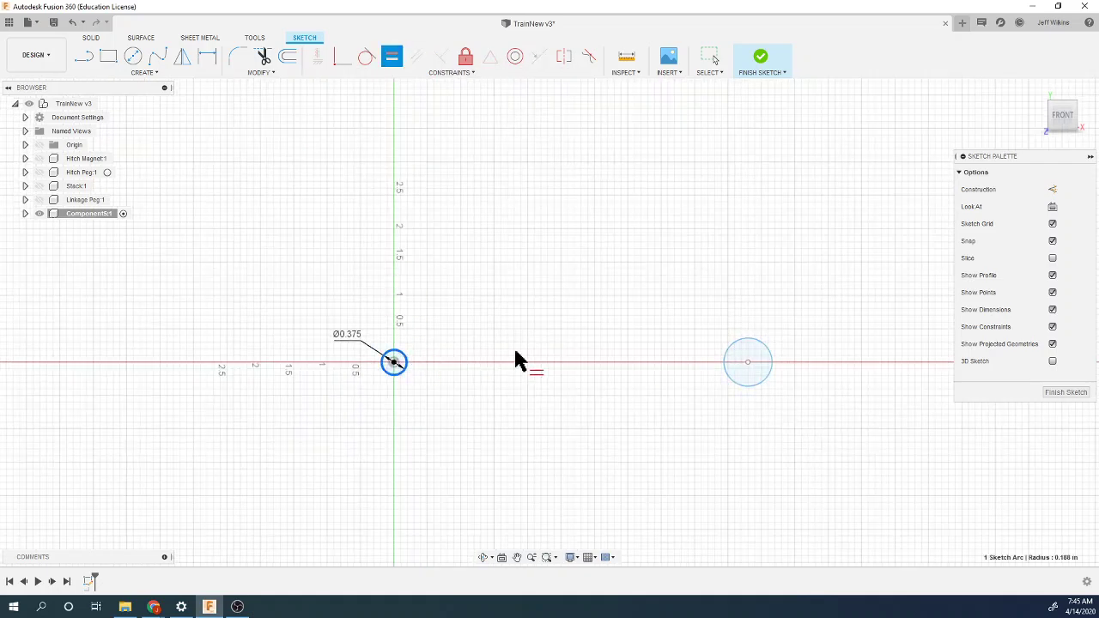
left_click(725, 363)
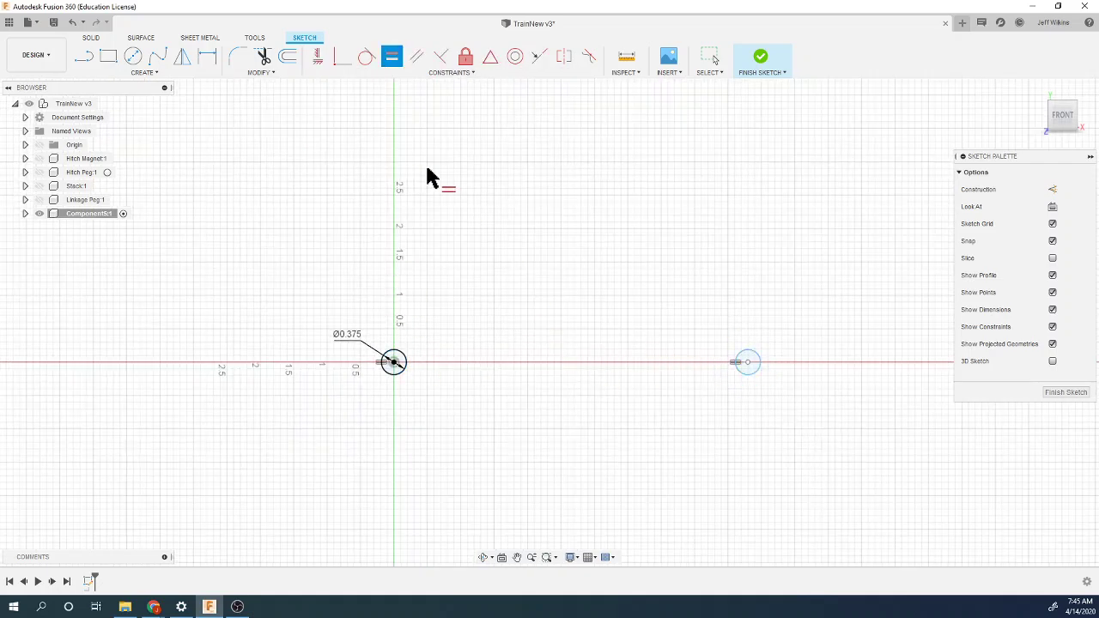
left_click(317, 56)
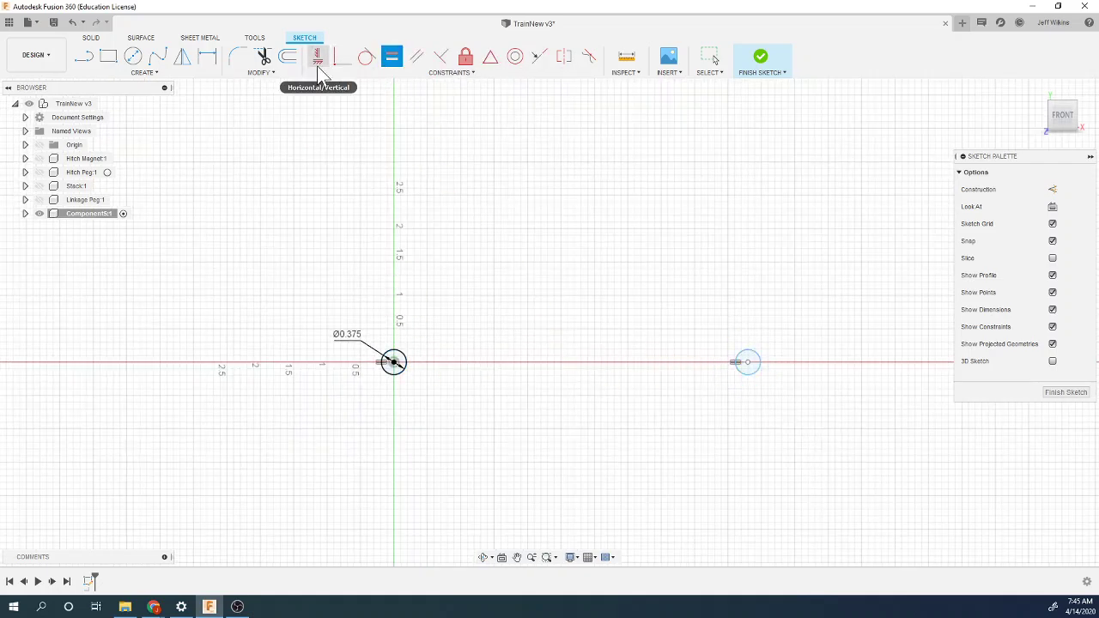
left_click(393, 363)
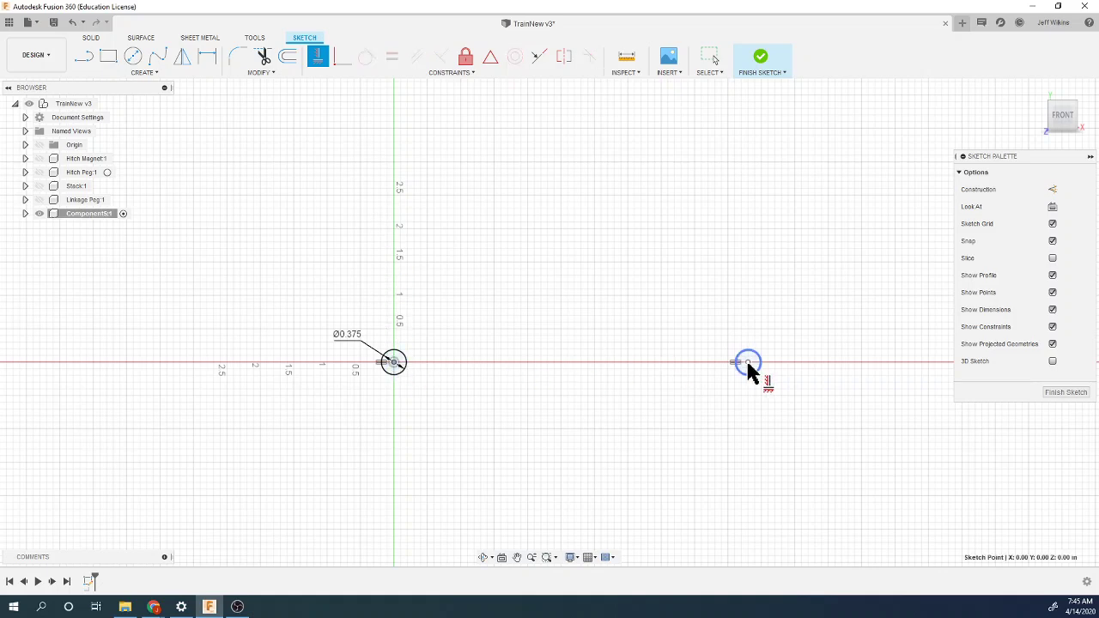
left_click(747, 365)
Step: Dimension the distance between the two circle centers as 3.5 in
key("d")
scroll(432, 356, "up", 3)
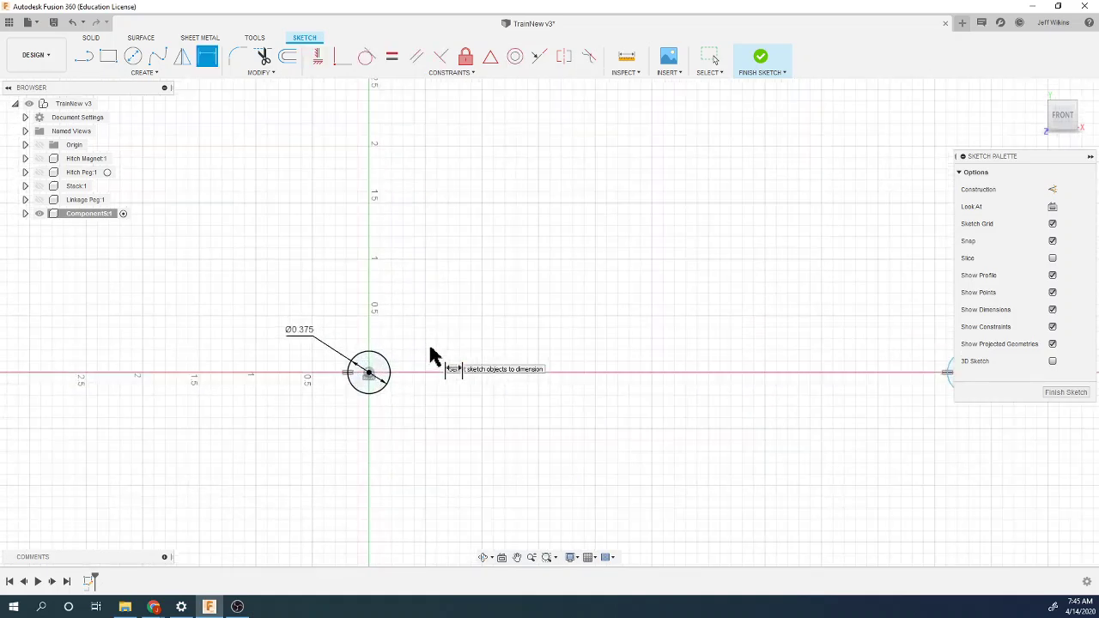
scroll(432, 355, "down", 3)
left_click(391, 363)
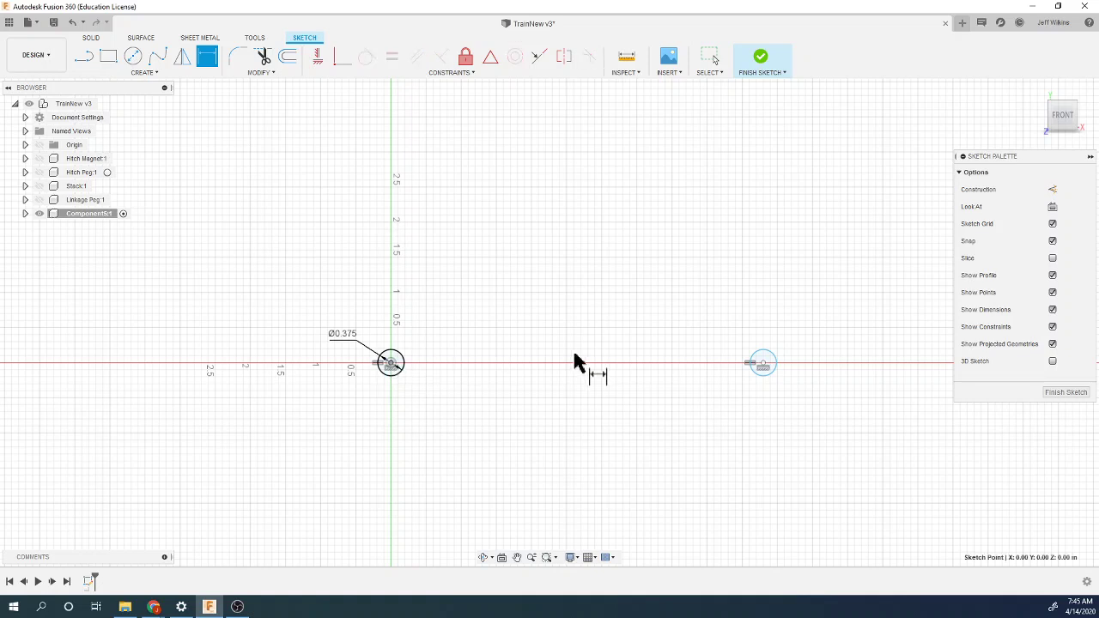
left_click(762, 363)
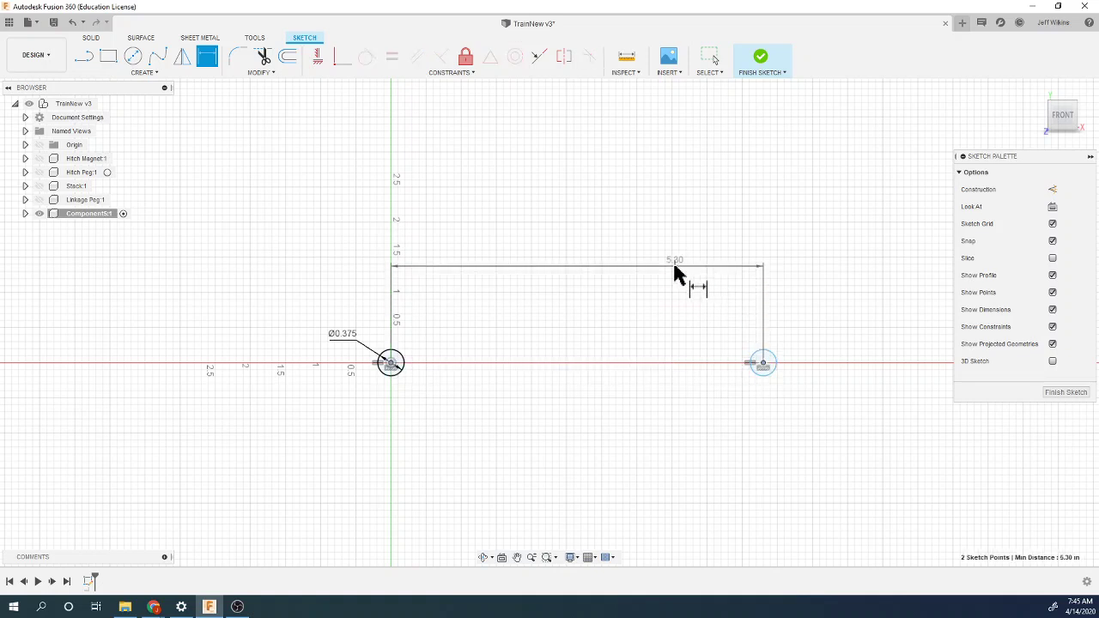
left_click(661, 259)
type("3.5")
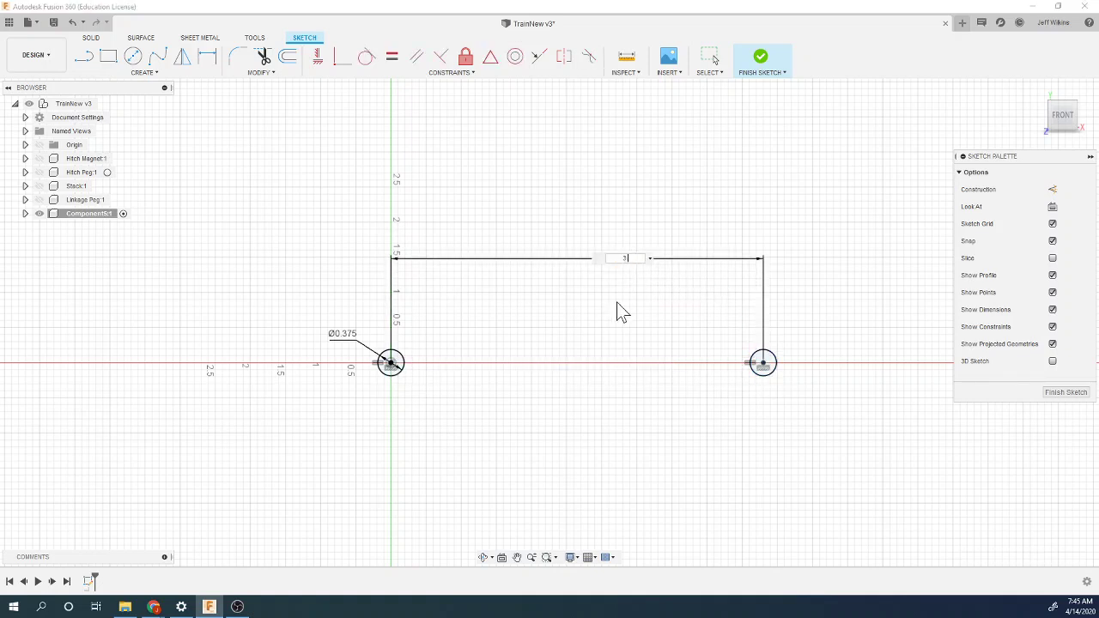
key("Return")
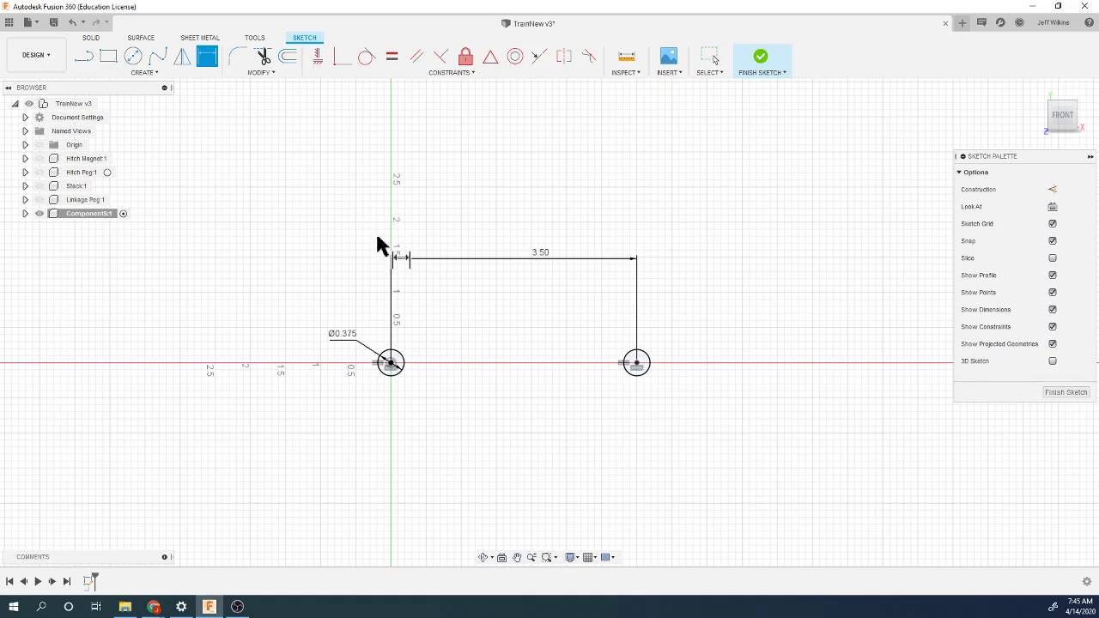
Step: Draw two parallel horizontal lines joining the circles, one above and one below their centers, with the ends on the circles
key("l")
scroll(429, 369, "up", 5)
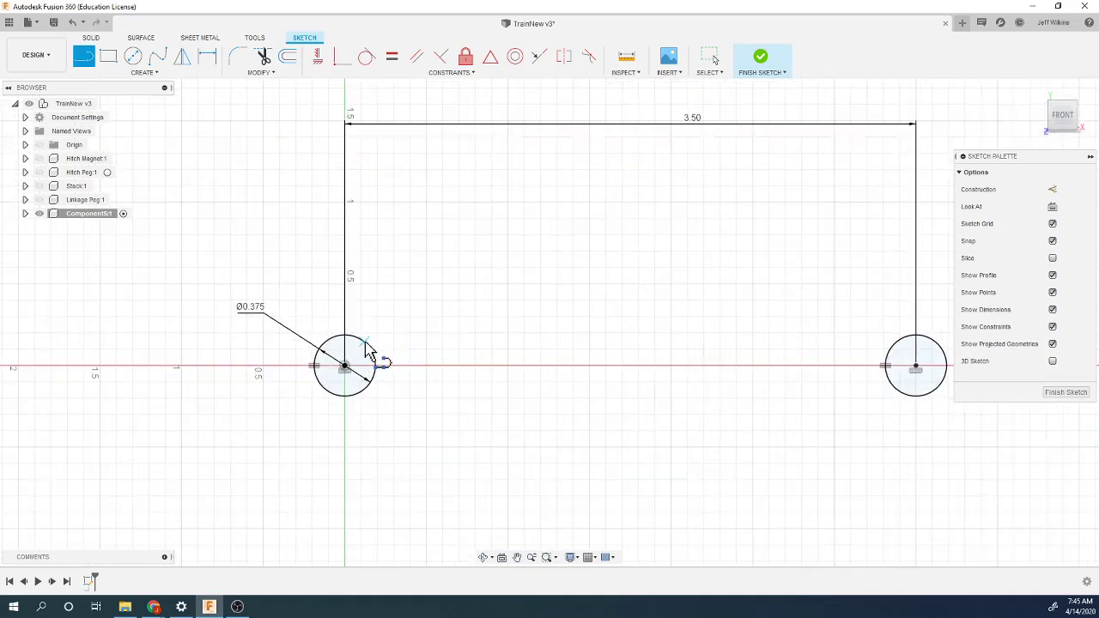
left_click(346, 366)
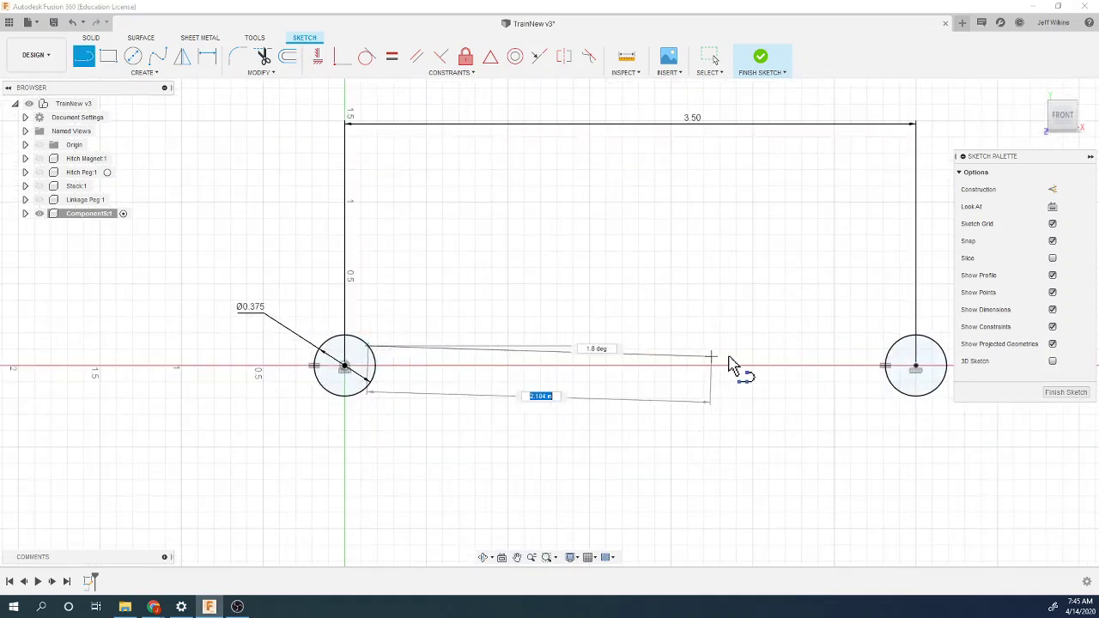
double_click(896, 350)
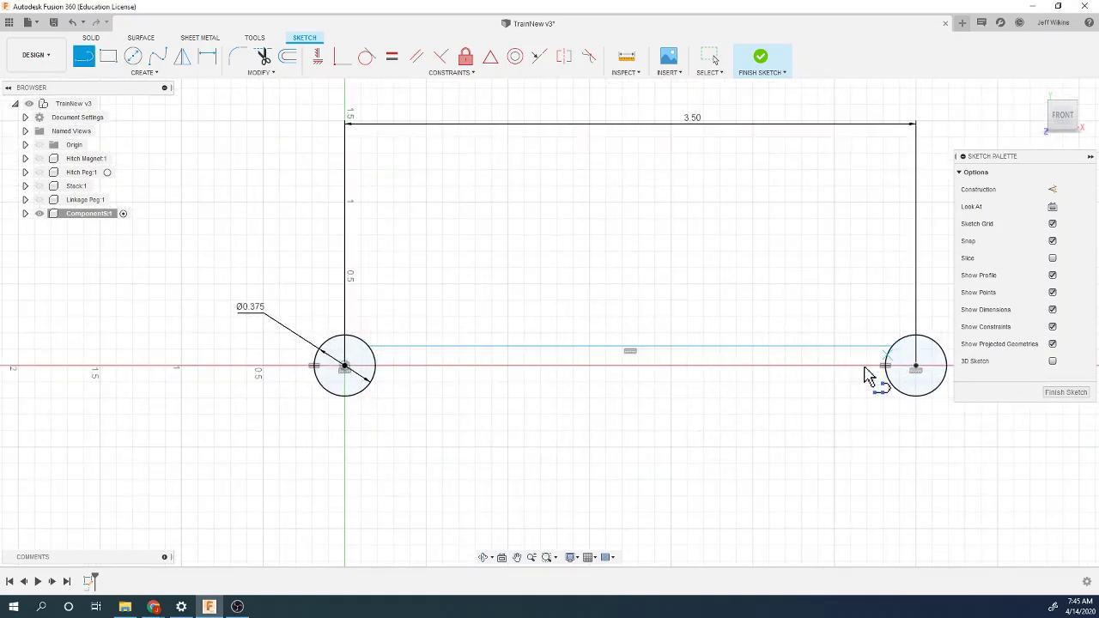
left_click(371, 383)
double_click(890, 384)
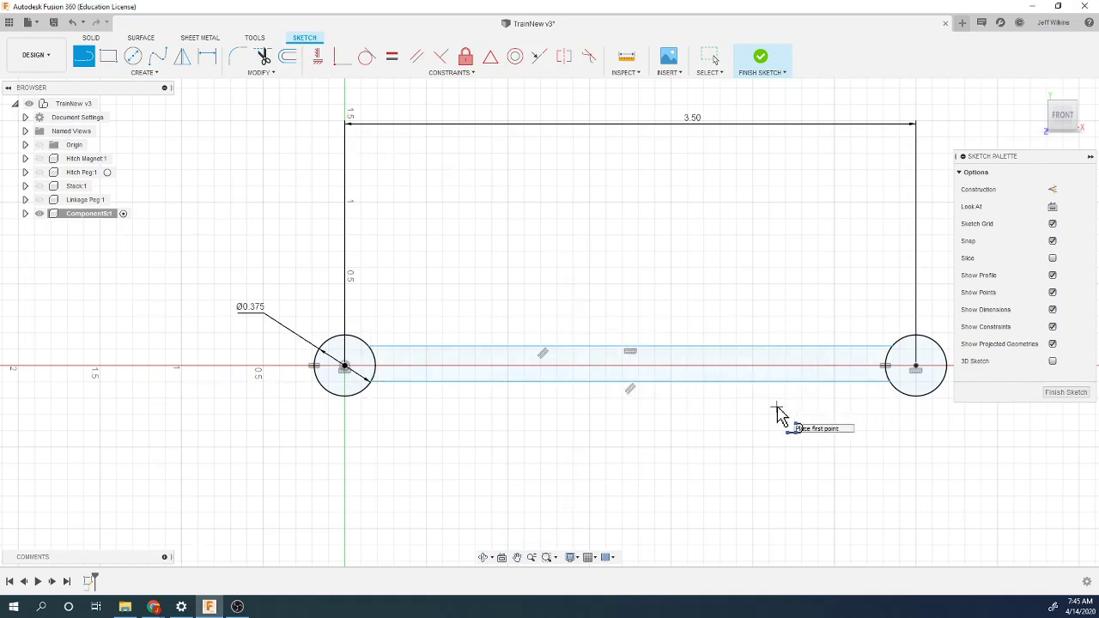
Step: Draw a construction centerline between the centers of the two circles
key("x")
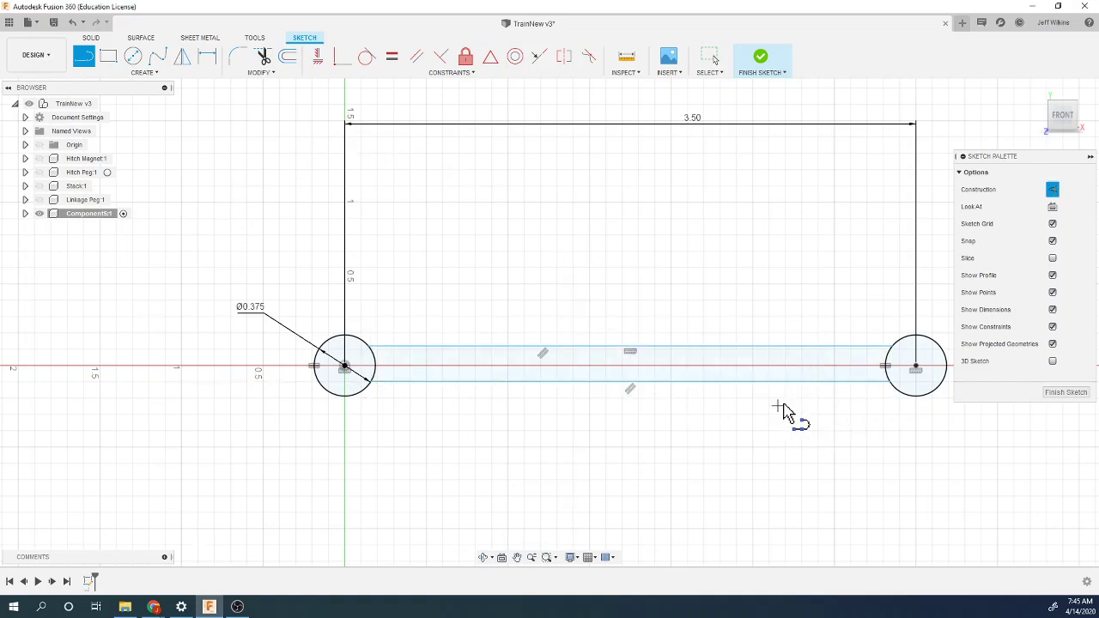
left_click(345, 368)
double_click(916, 368)
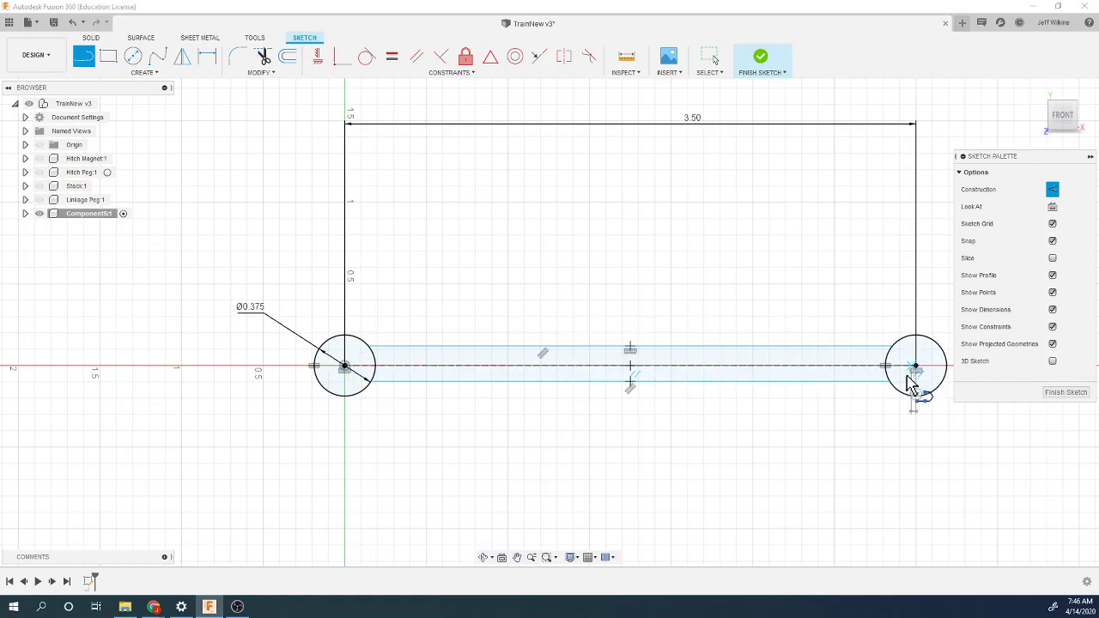
key("Escape")
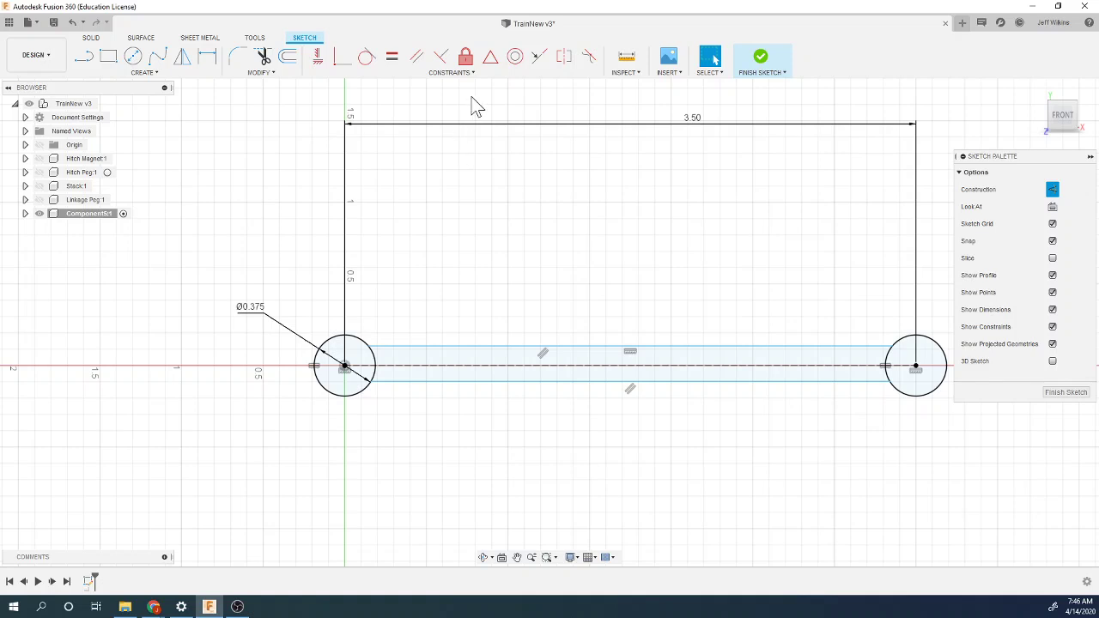
Step: Constrain the upper and lower connecting lines as symmetric about the construction centerline
left_click(563, 57)
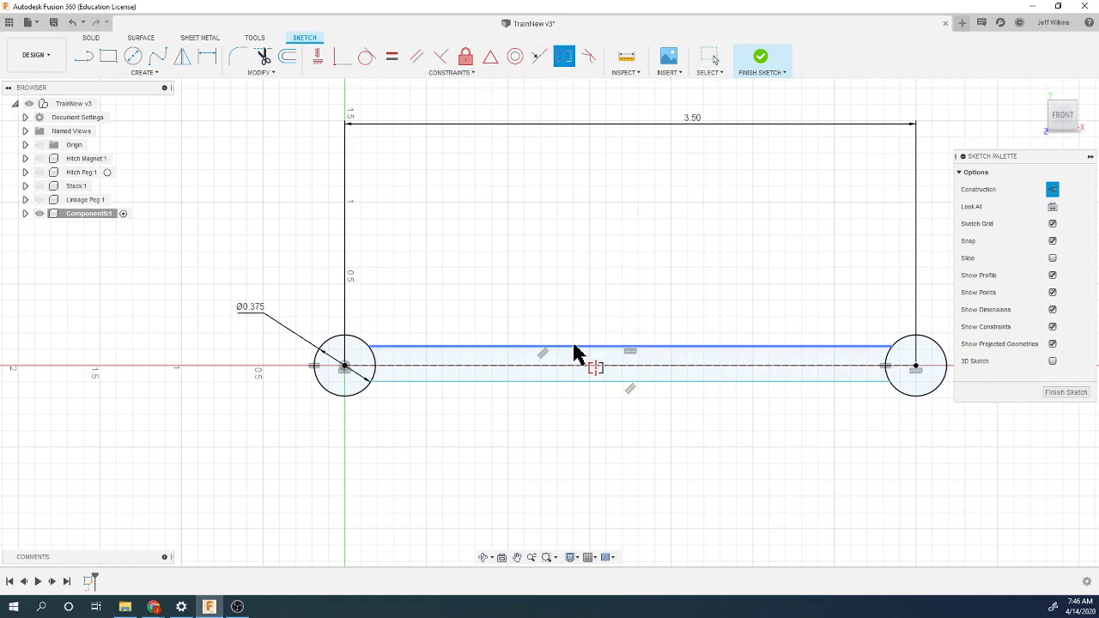
left_click(575, 347)
left_click(576, 382)
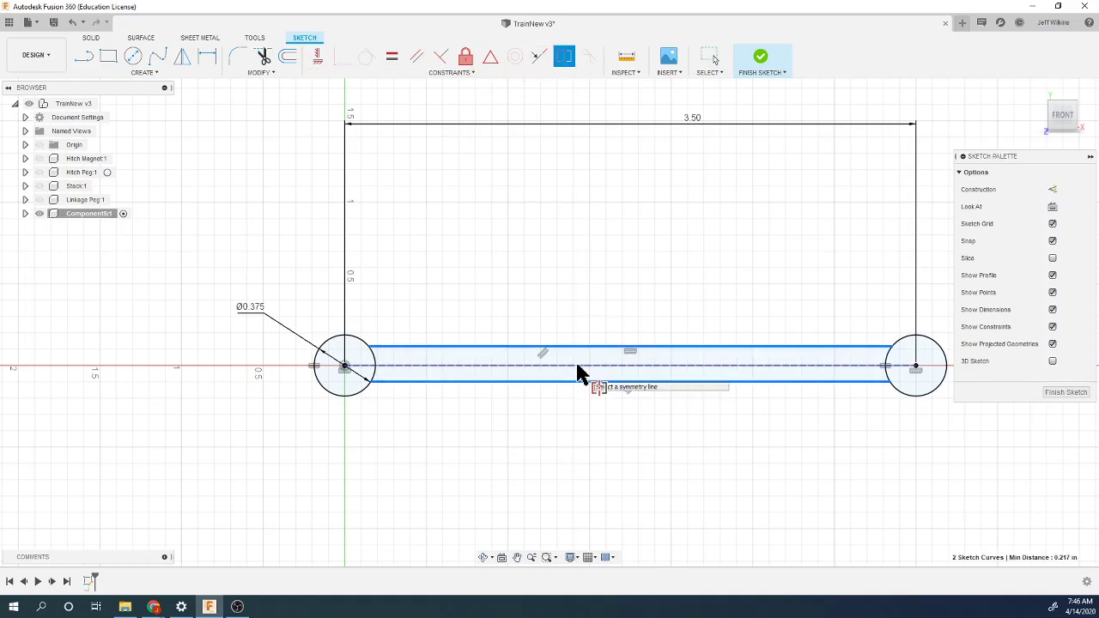
left_click(577, 366)
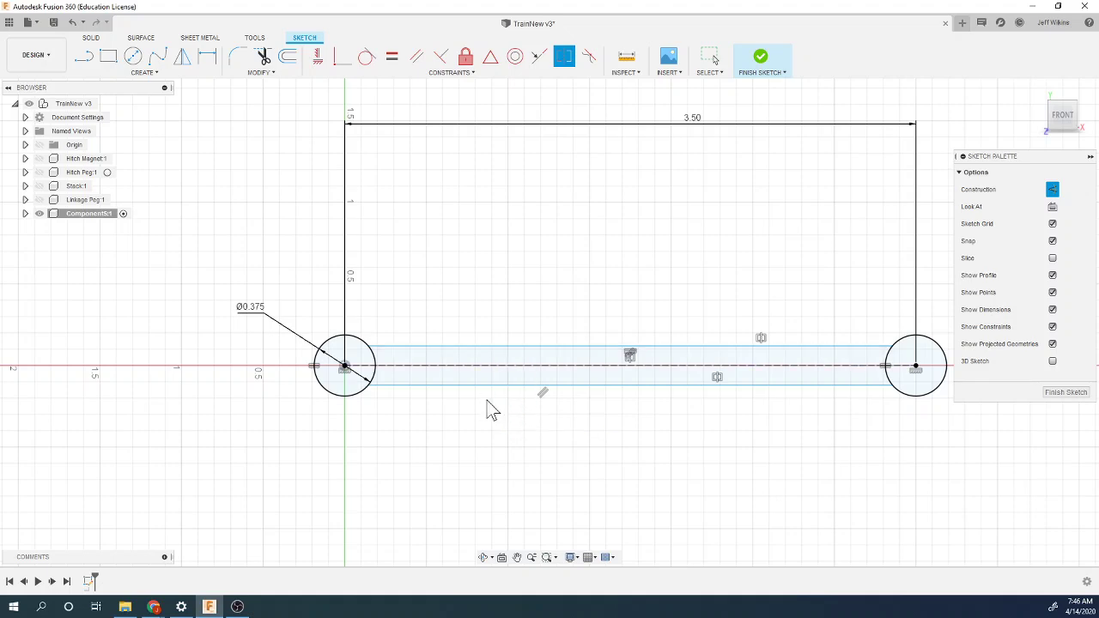
key("Escape")
Step: Move the lower line's end along the origin circle to narrow the gap between the connecting lines to about 0.19 in
left_click(483, 392)
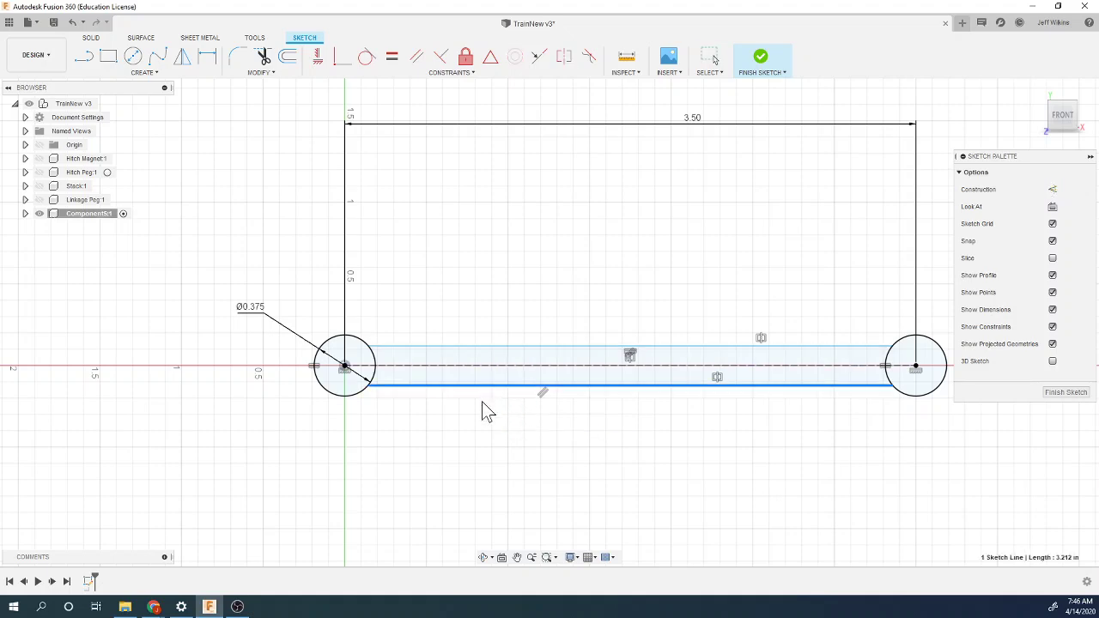
scroll(435, 385, "down", 2)
scroll(434, 385, "up", 5)
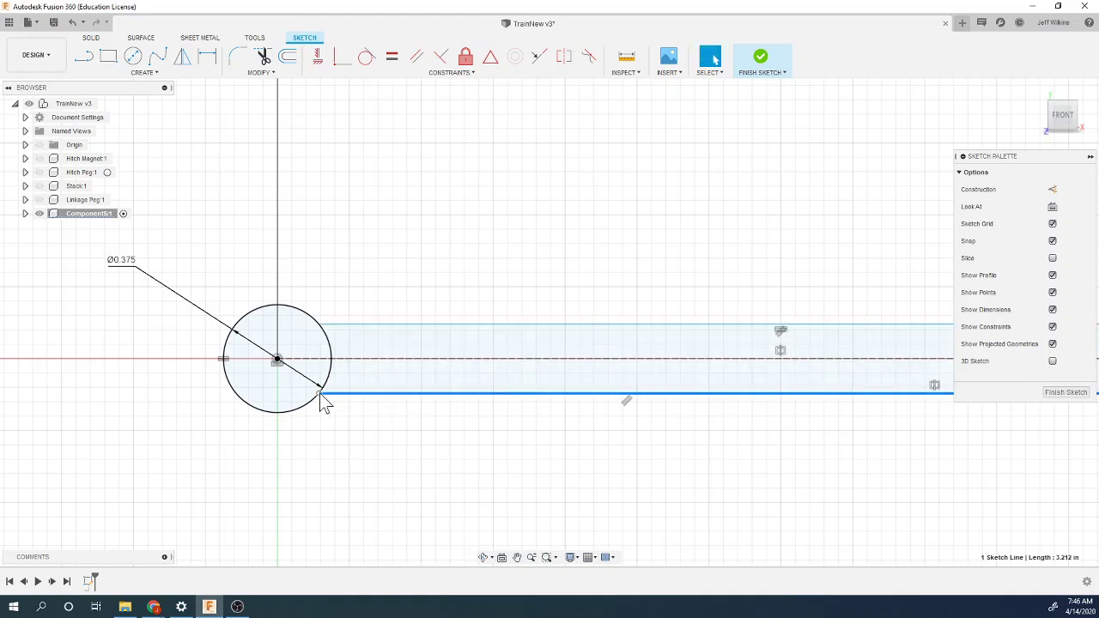
mouse_move(321, 393)
left_mouse_down()
mouse_move(338, 393)
mouse_move(308, 417)
mouse_move(356, 386)
mouse_move(310, 416)
mouse_move(349, 398)
left_mouse_up()
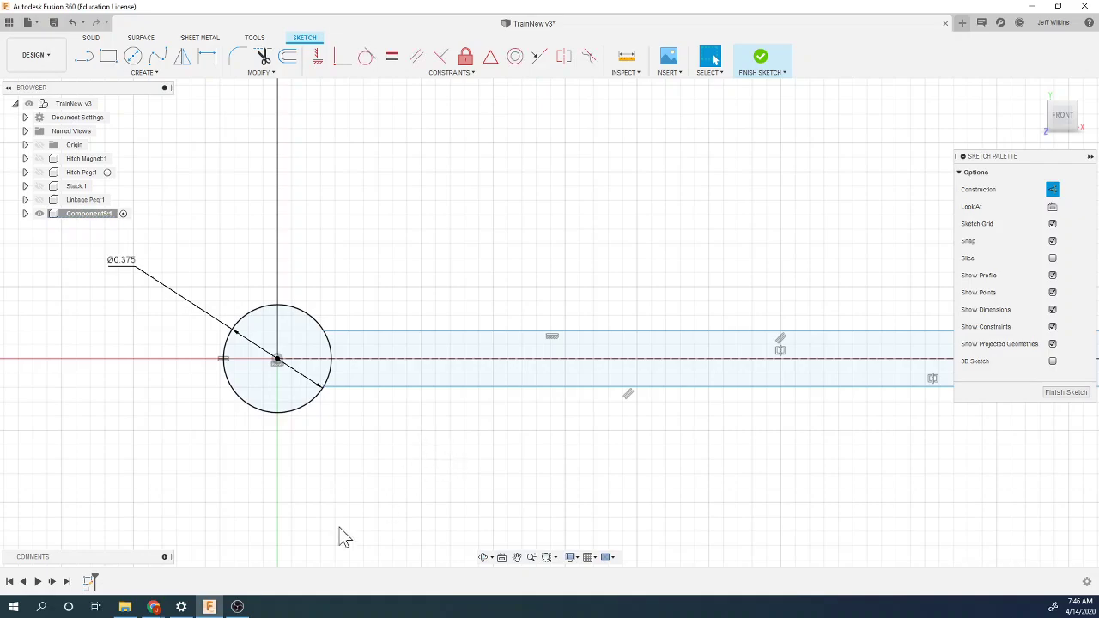
Step: Check the arm width on the Linkage Arm drawing, dimension the gap between the two connecting lines as 0.25 in, and finish the sketch
mouse_move(155, 609)
left_click(219, 553)
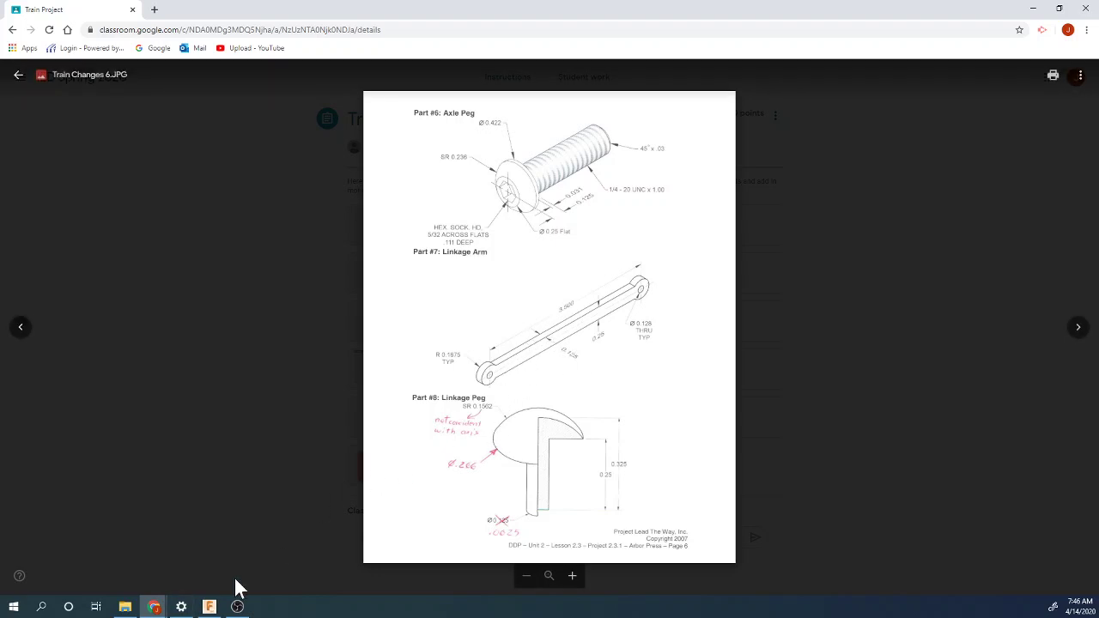
left_click(209, 607)
left_click(463, 387)
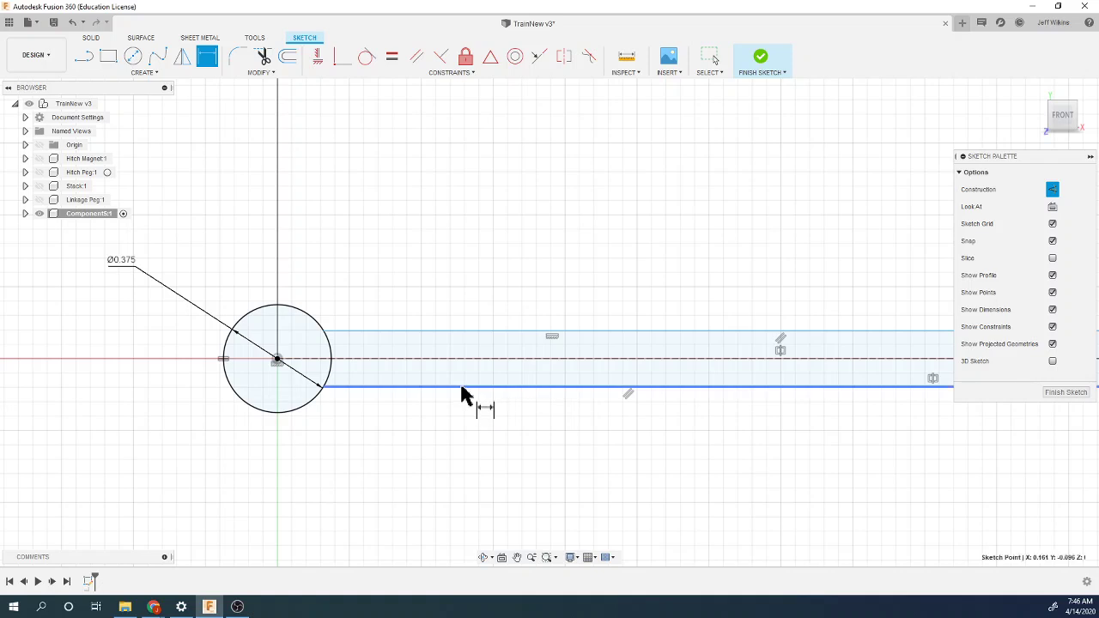
left_click(452, 332)
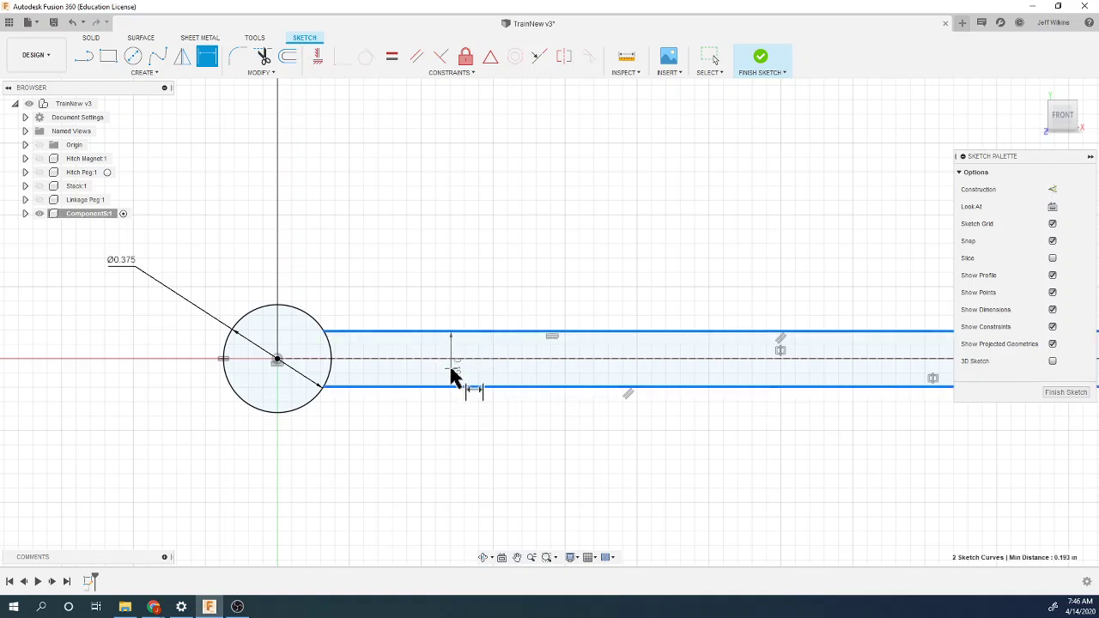
left_click(442, 446)
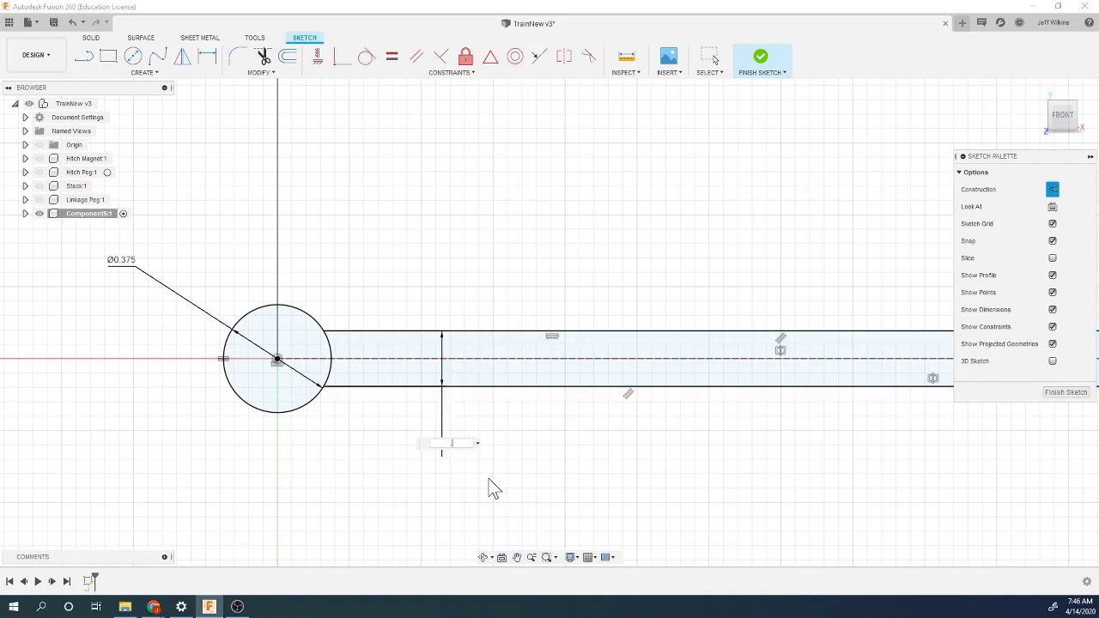
key("Return")
scroll(355, 478, "down", 4)
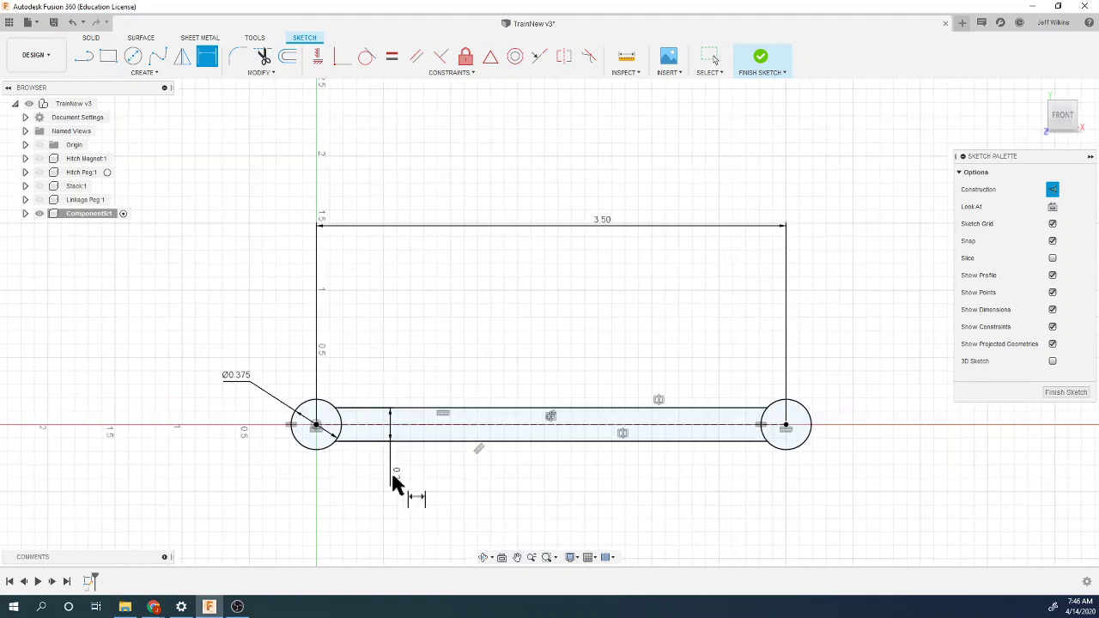
left_click(759, 60)
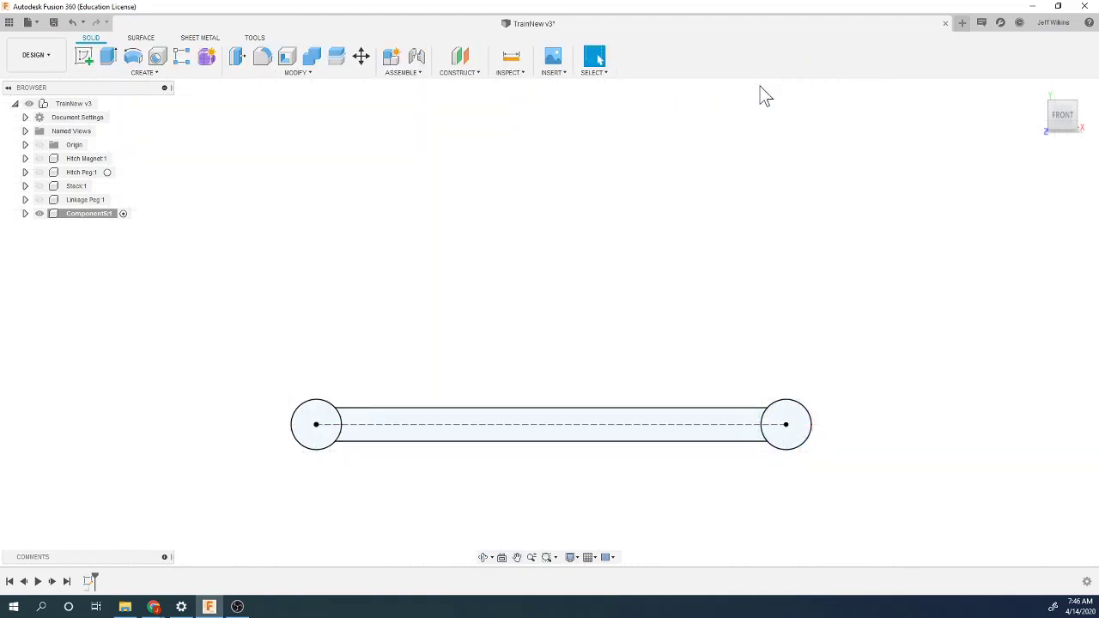
Step: Extrude the two circular ends and the bar between them 0.125 in as a new body
left_click(108, 57)
left_click(328, 444)
left_click(404, 438)
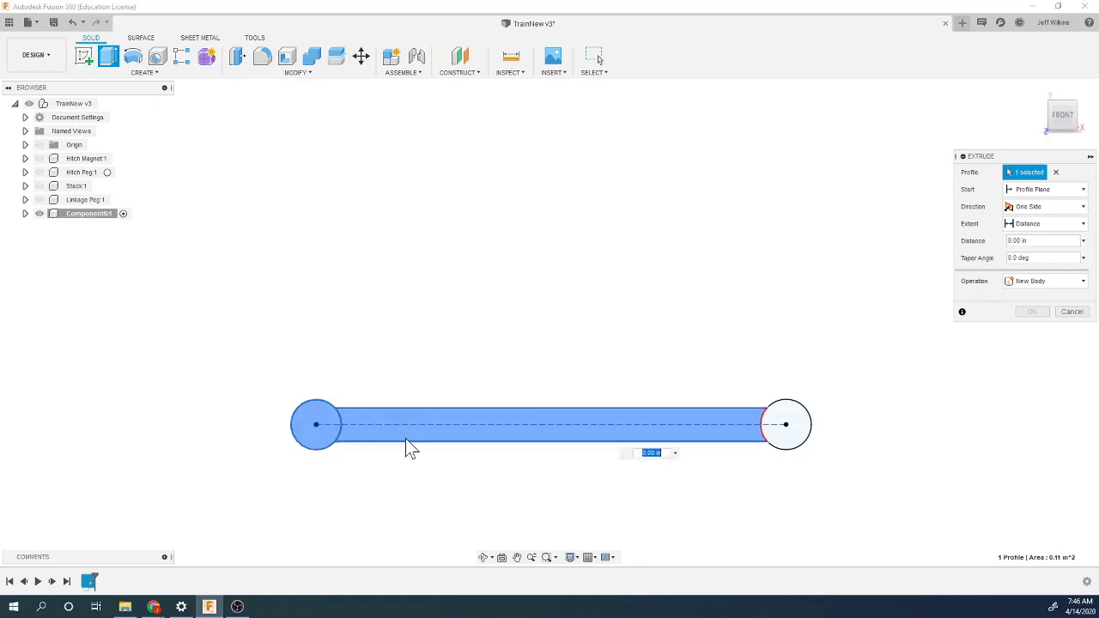
left_click(780, 443)
type(".25")
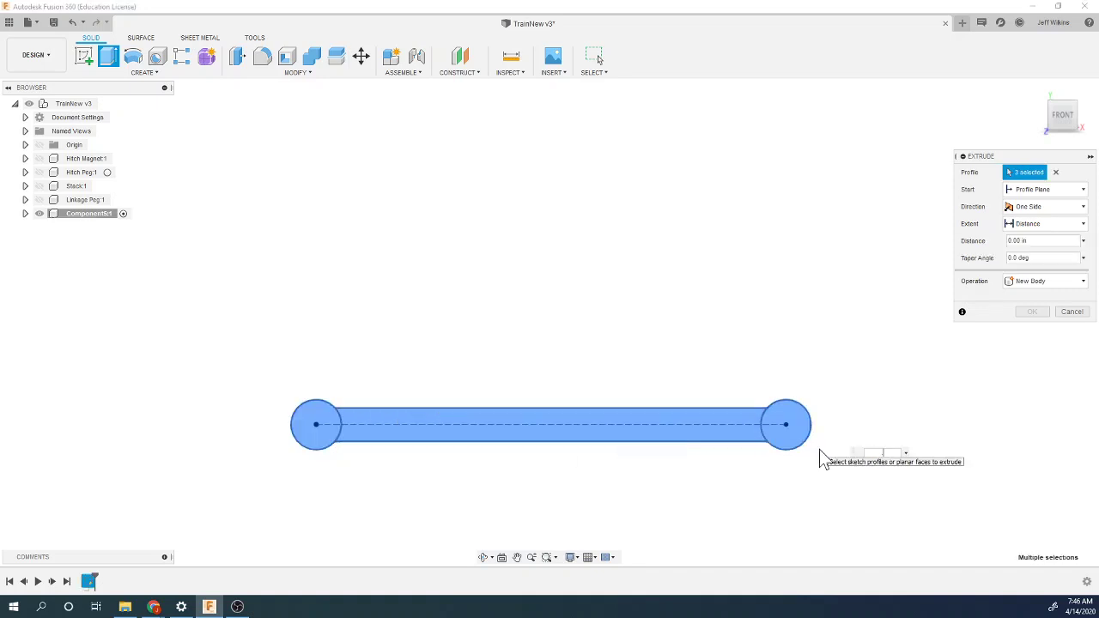
key("Return")
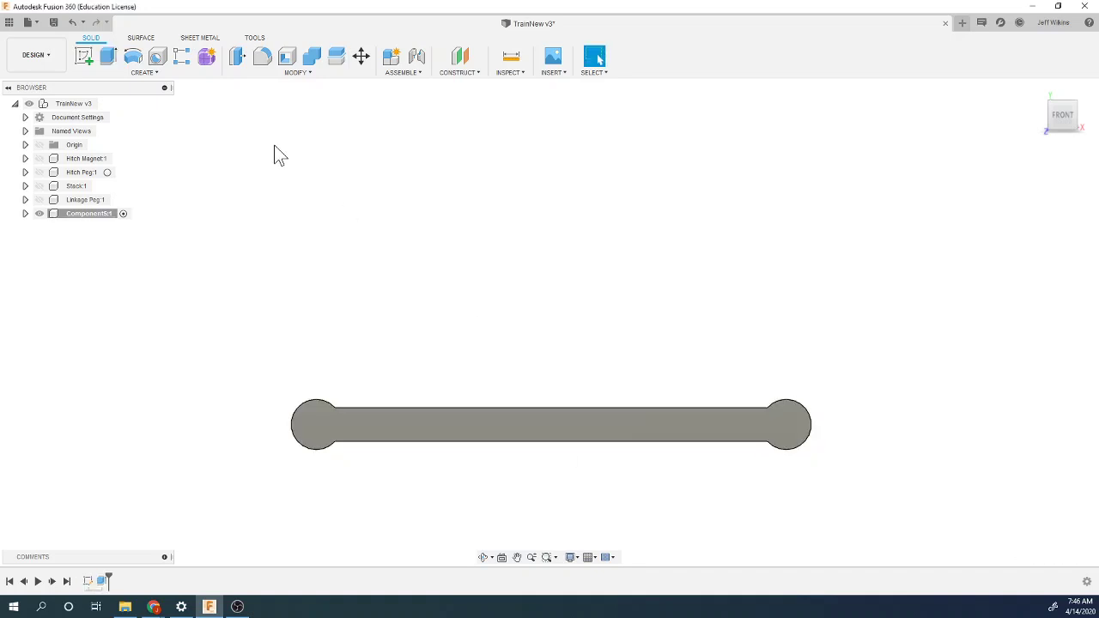
Step: Cut a simple 0.128 in diameter hole through all at the center of the round end at the origin, checking the diameter against the drawing
left_click(158, 57)
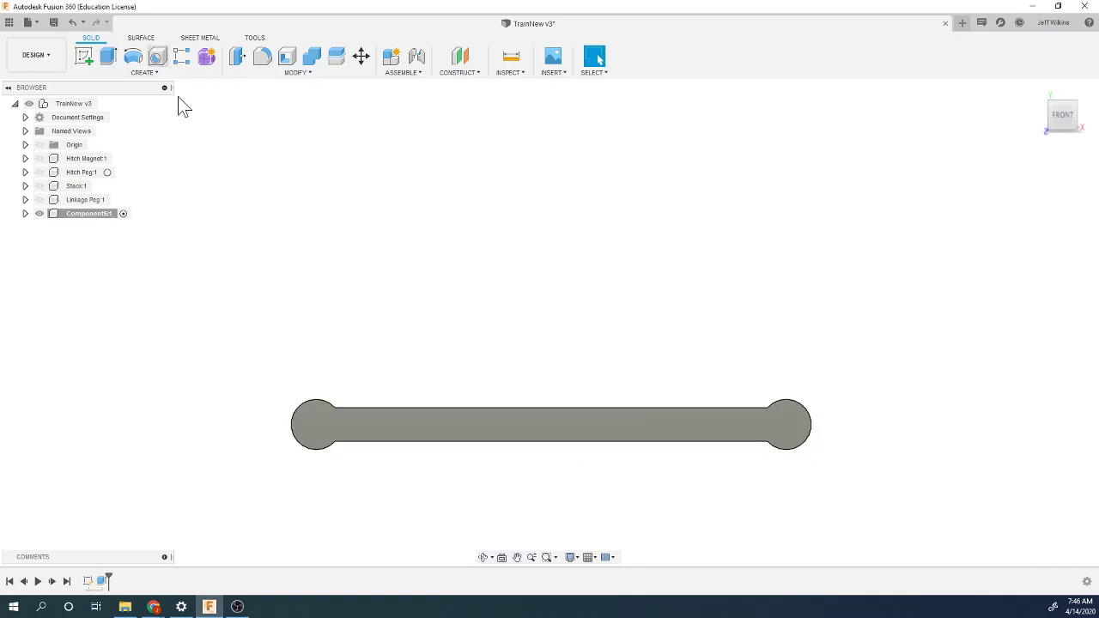
left_click(320, 430)
left_click_drag(336, 435, 317, 425)
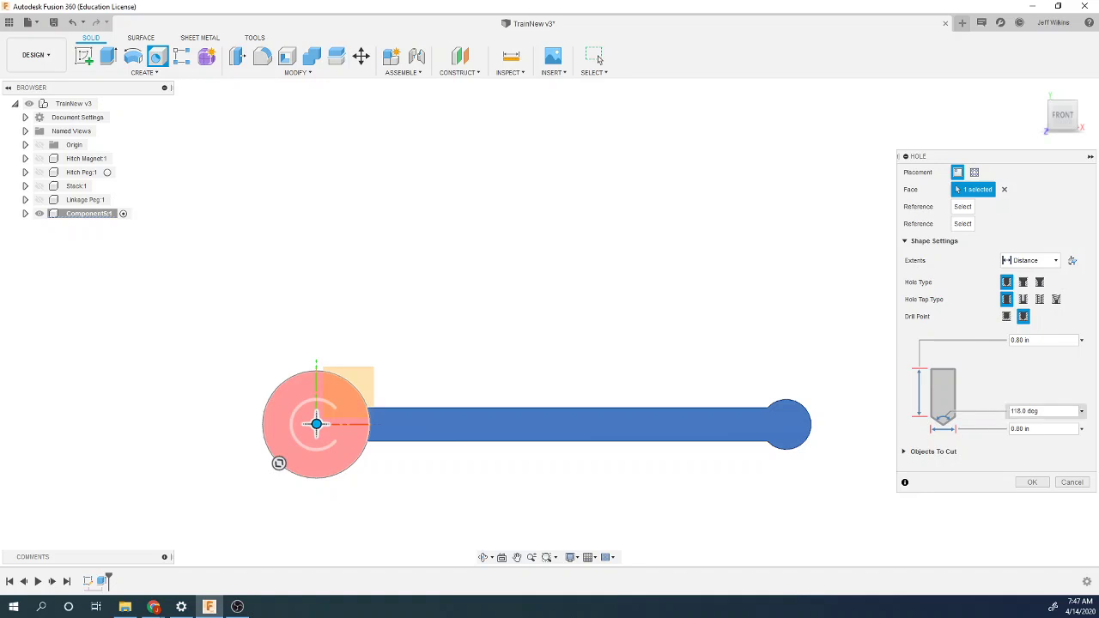
left_click(1031, 429)
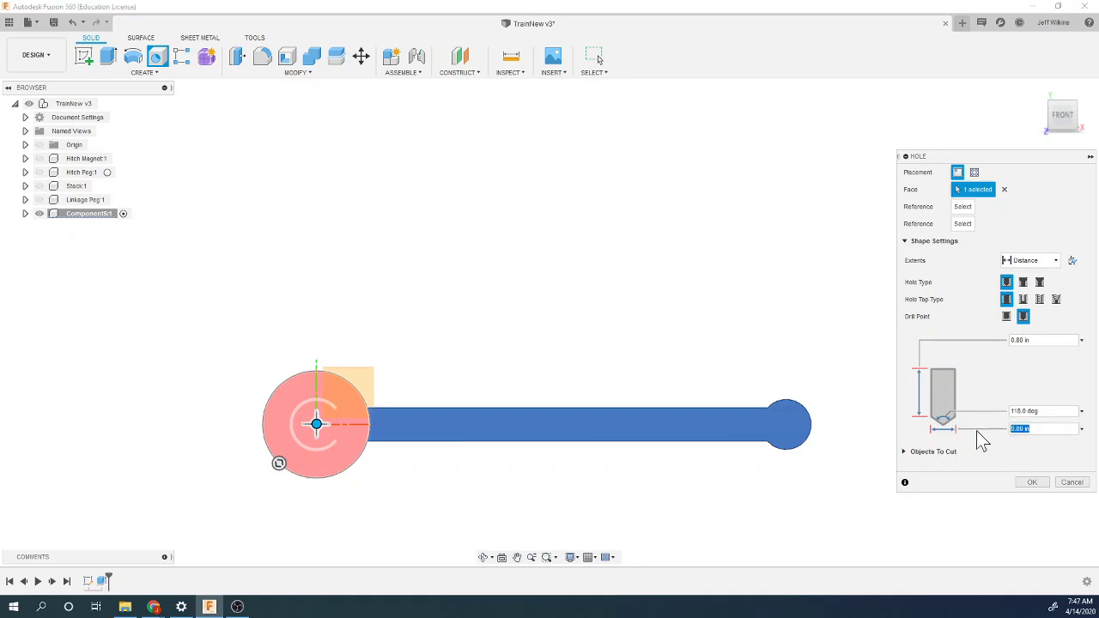
type(".125")
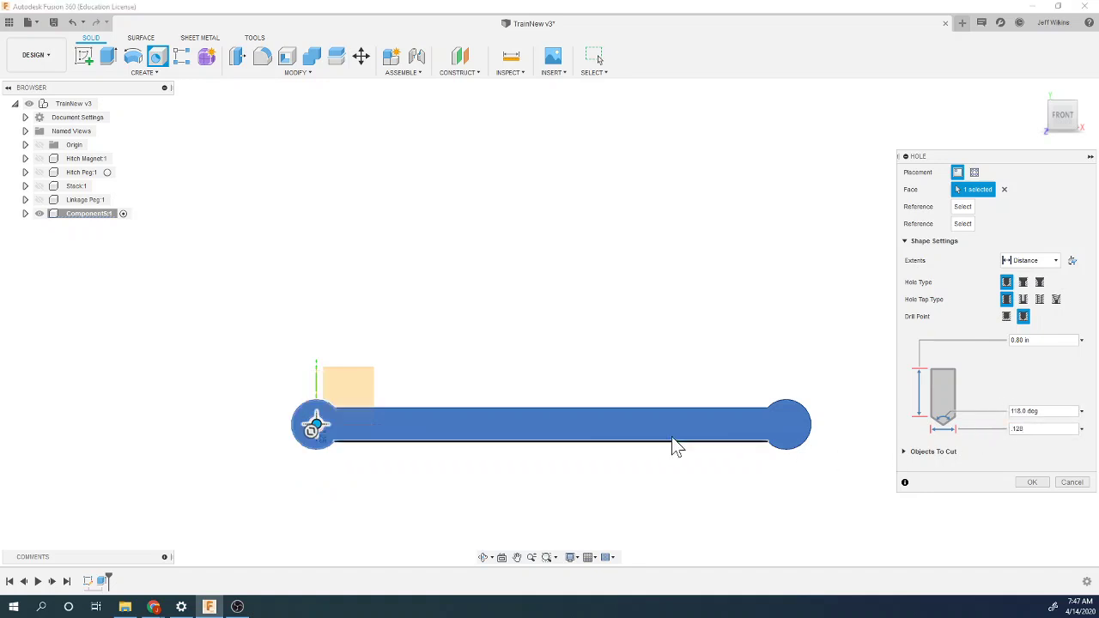
mouse_move(155, 608)
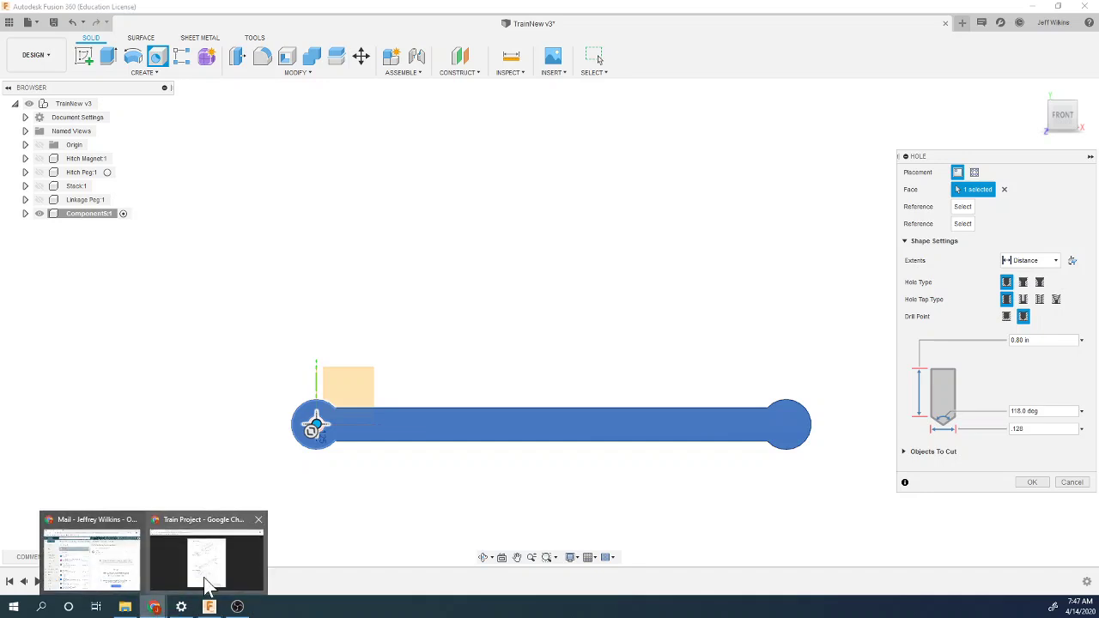
left_click(206, 567)
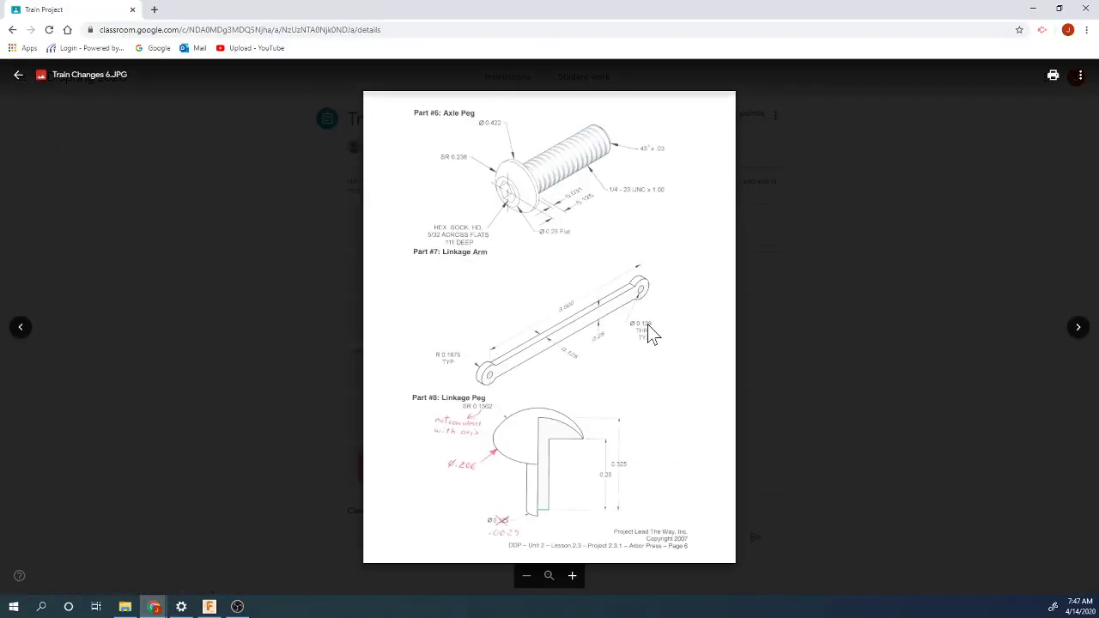
left_click(210, 607)
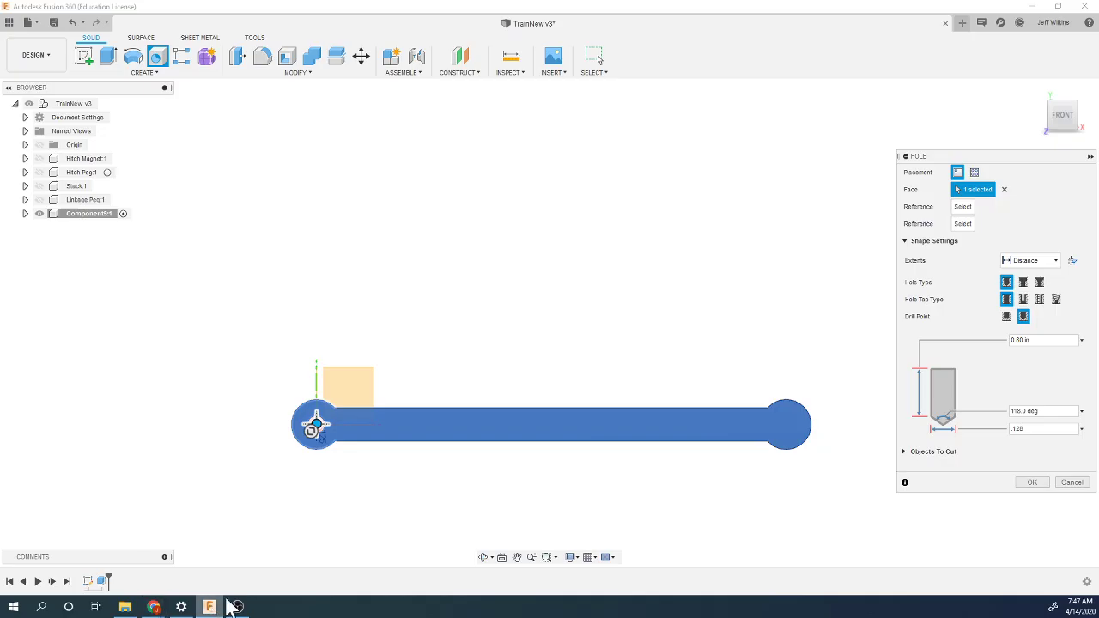
left_click(1039, 261)
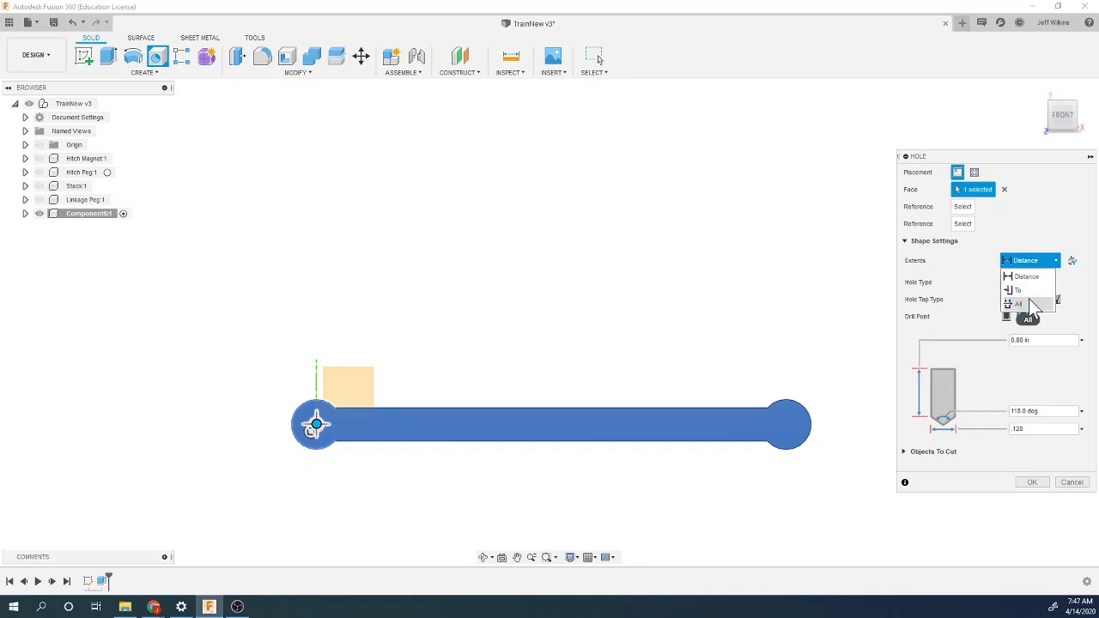
left_click(1019, 304)
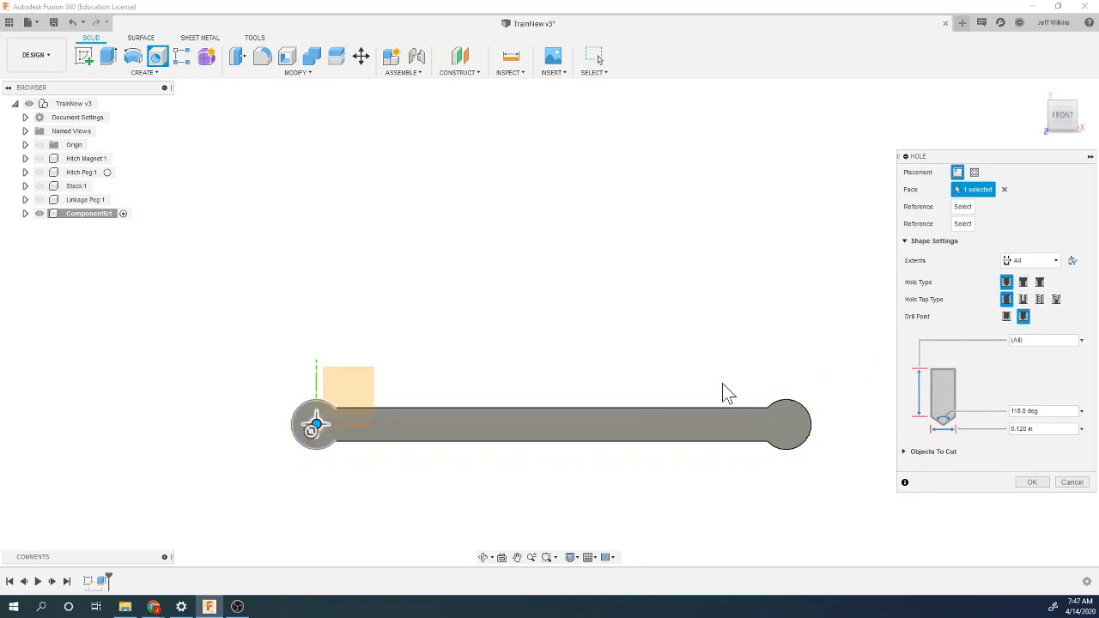
left_click(1024, 485)
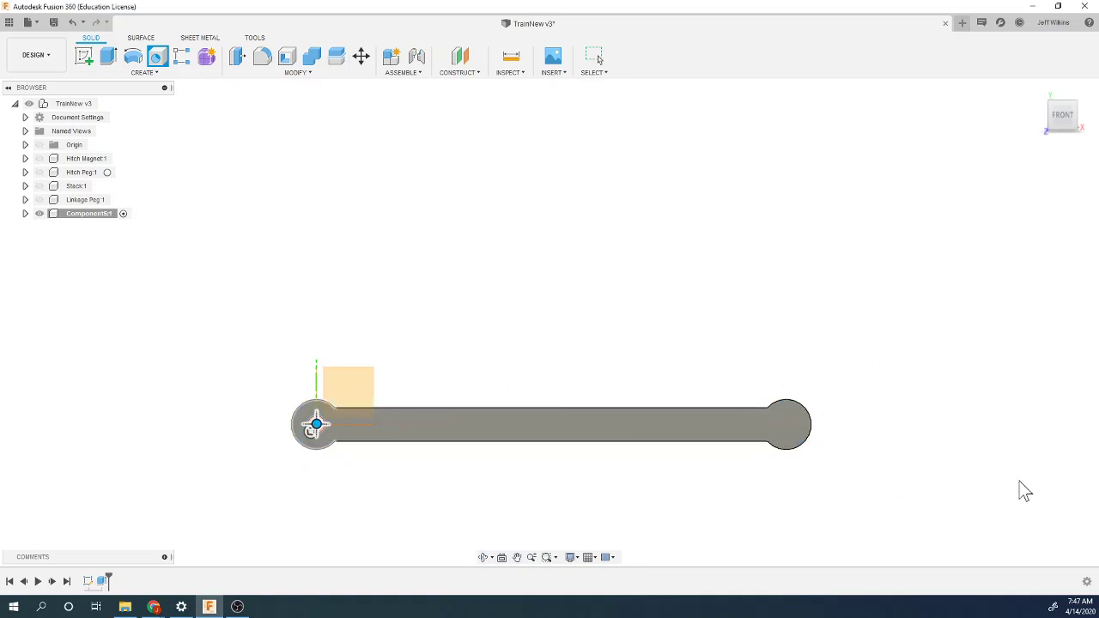
Step: Cut a matching 0.128 in diameter, 0.125 in deep hole at the center of the arm's other round end
left_click(156, 62)
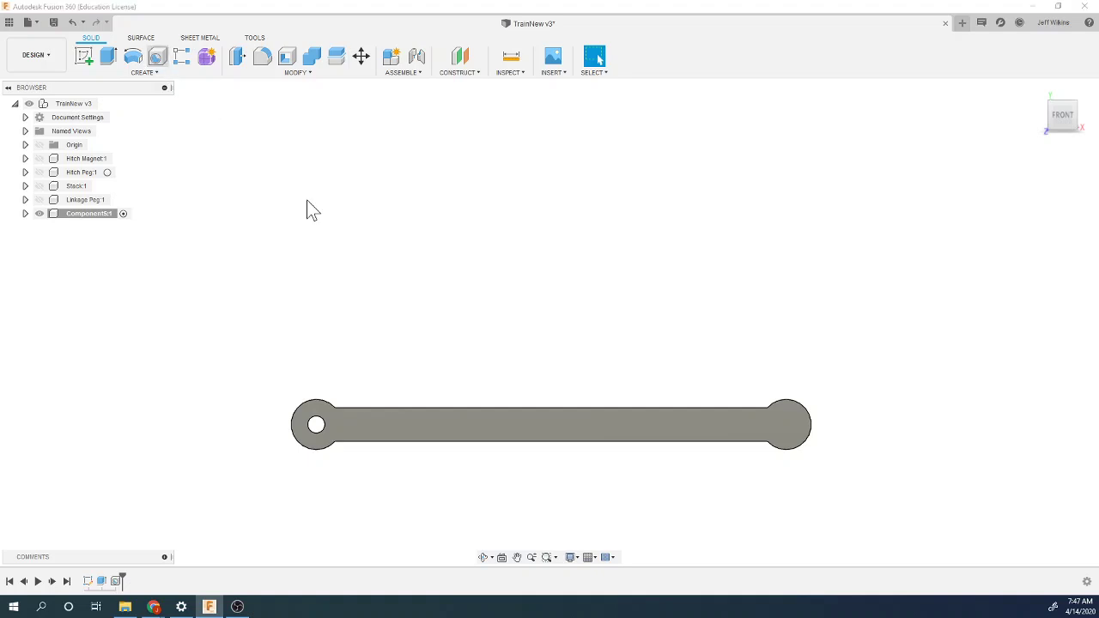
left_click(789, 433)
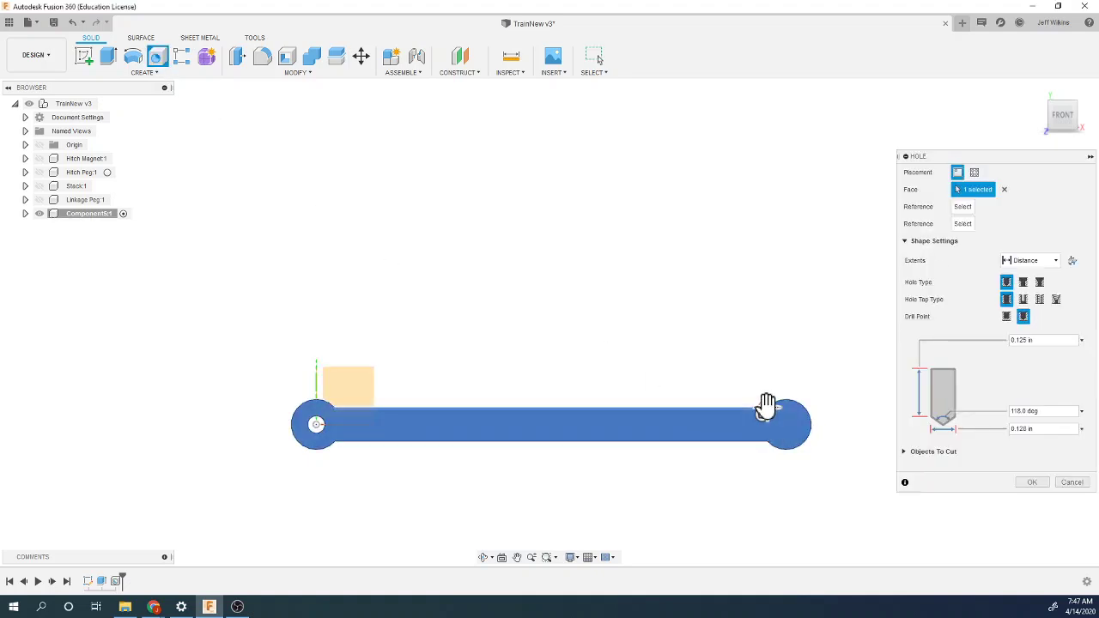
left_click_drag(765, 409, 785, 424)
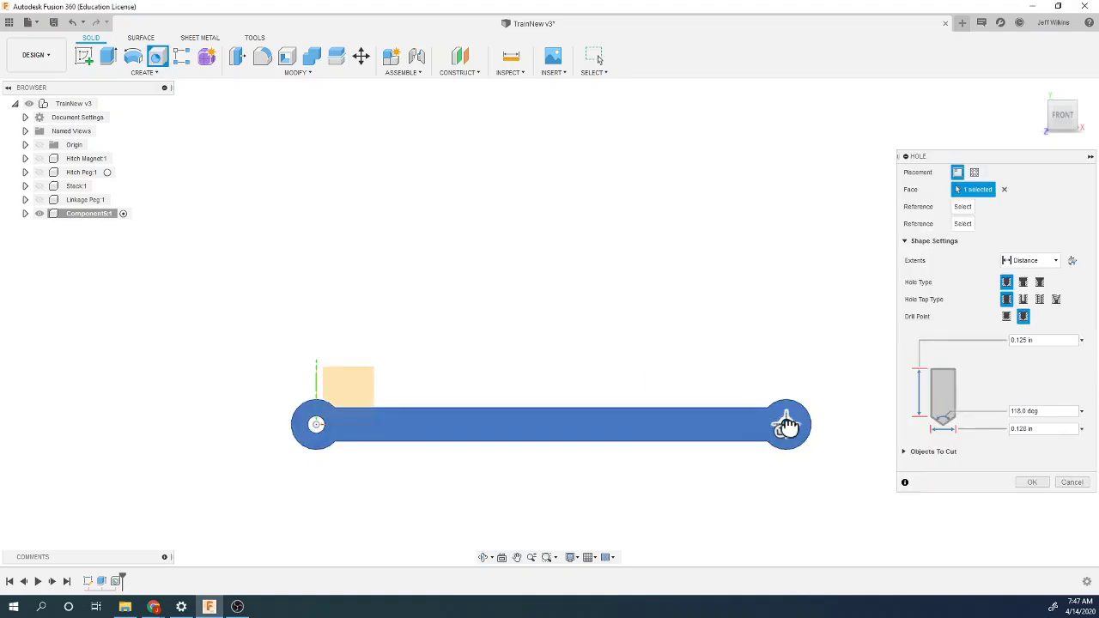
left_click(1033, 483)
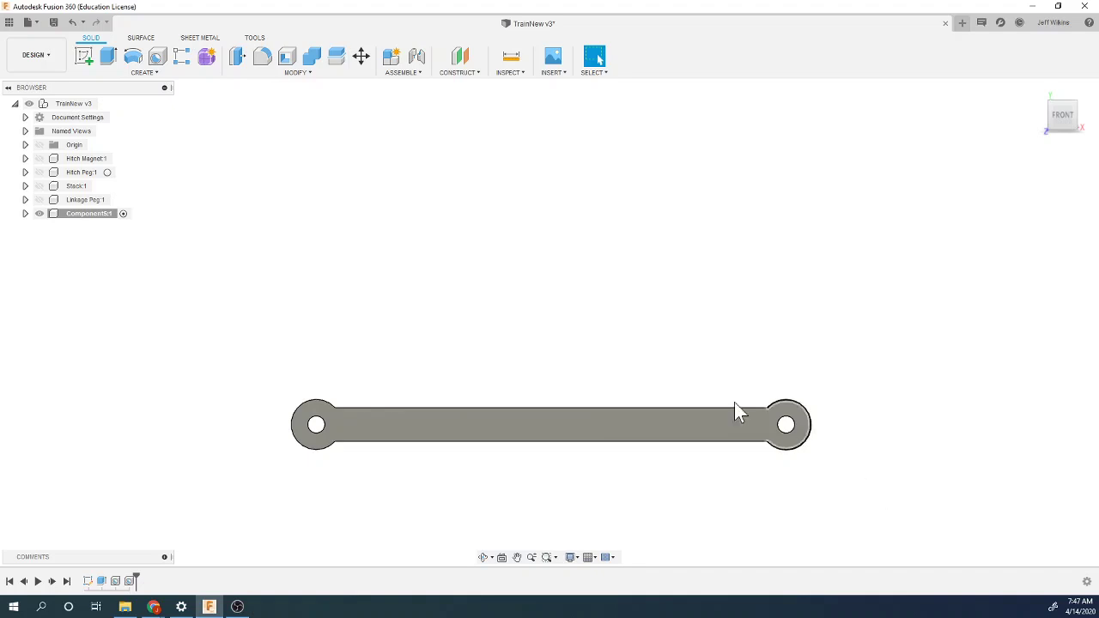
Step: Rename the active component as Linkage Arm
left_click(97, 215)
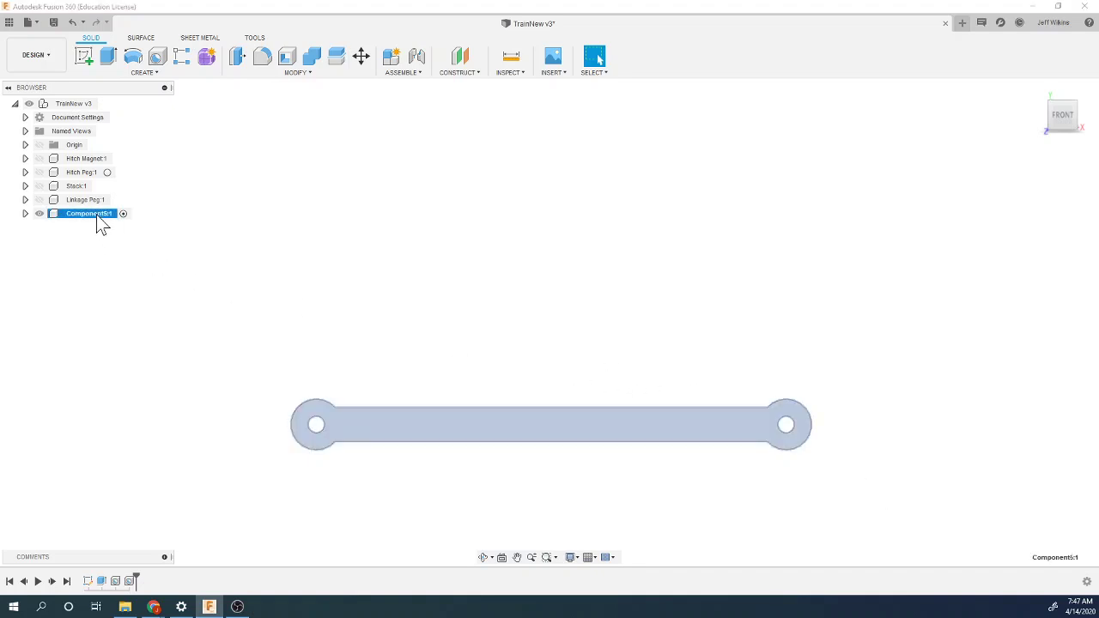
double_click(97, 215)
type("L")
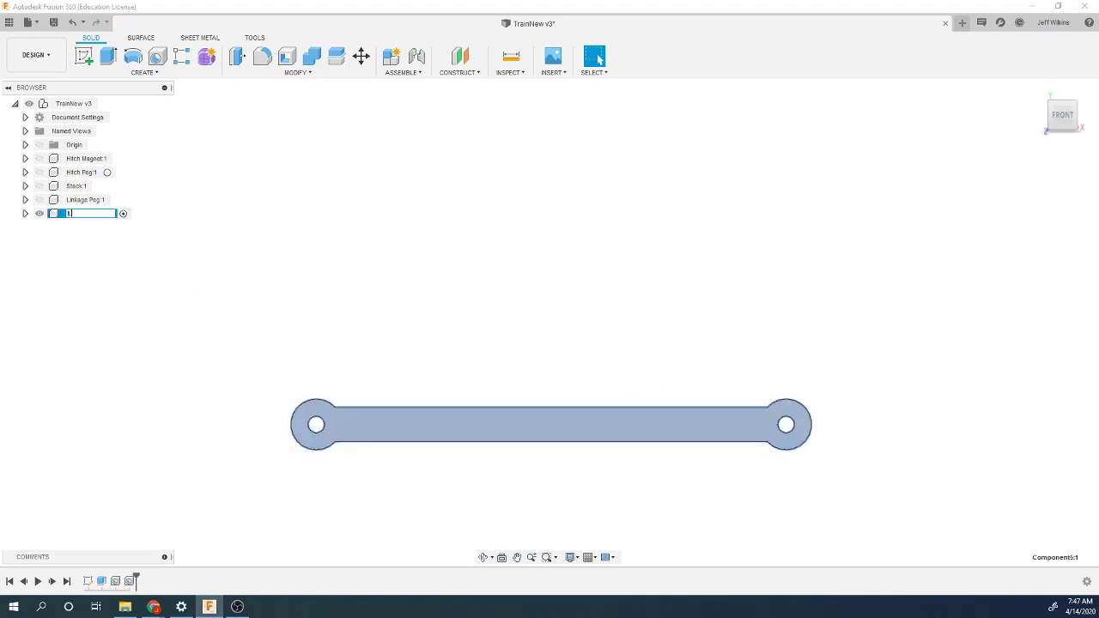
type("inkage Arm")
key("Return")
left_click(135, 281)
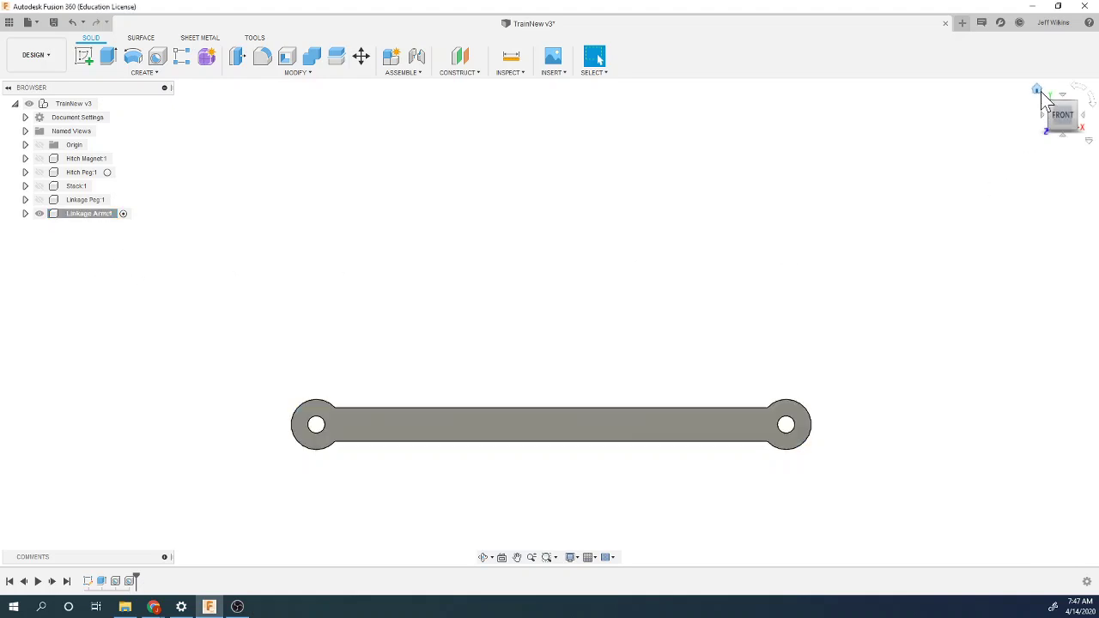
Step: Hide the Linkage Arm, then add a new component under the top-level TrainNew assembly and make it active
left_click(1041, 91)
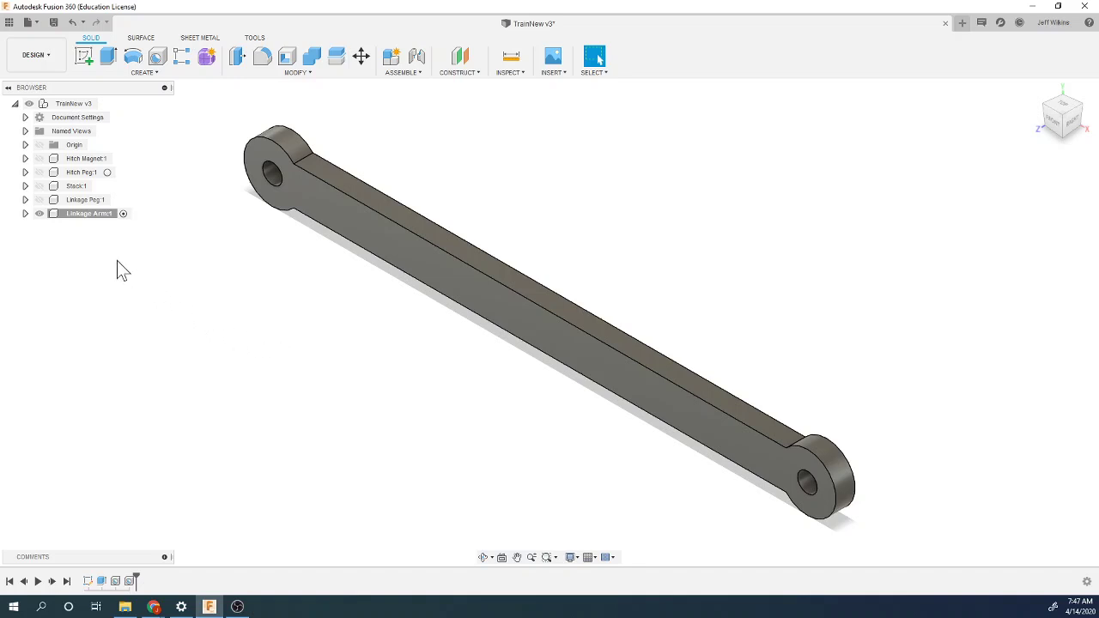
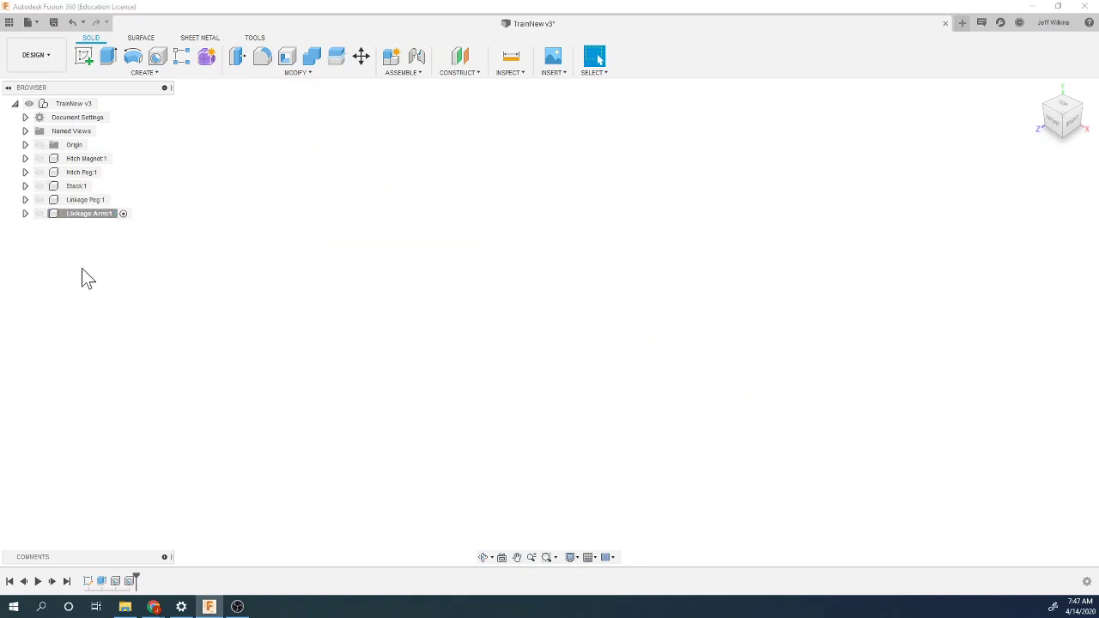
right_click(72, 106)
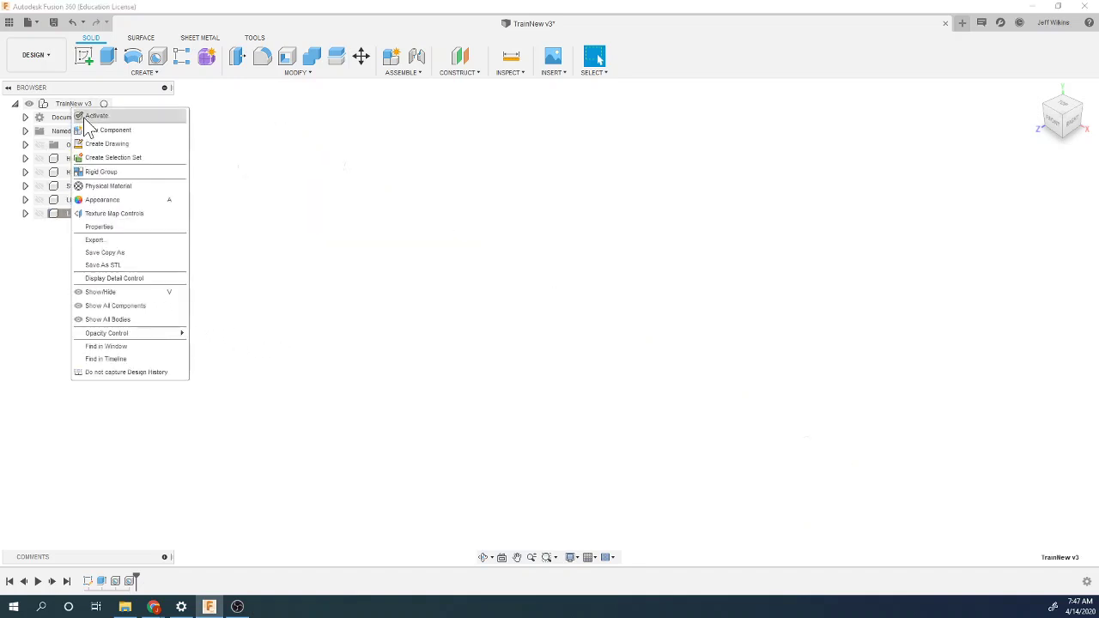
left_click(107, 129)
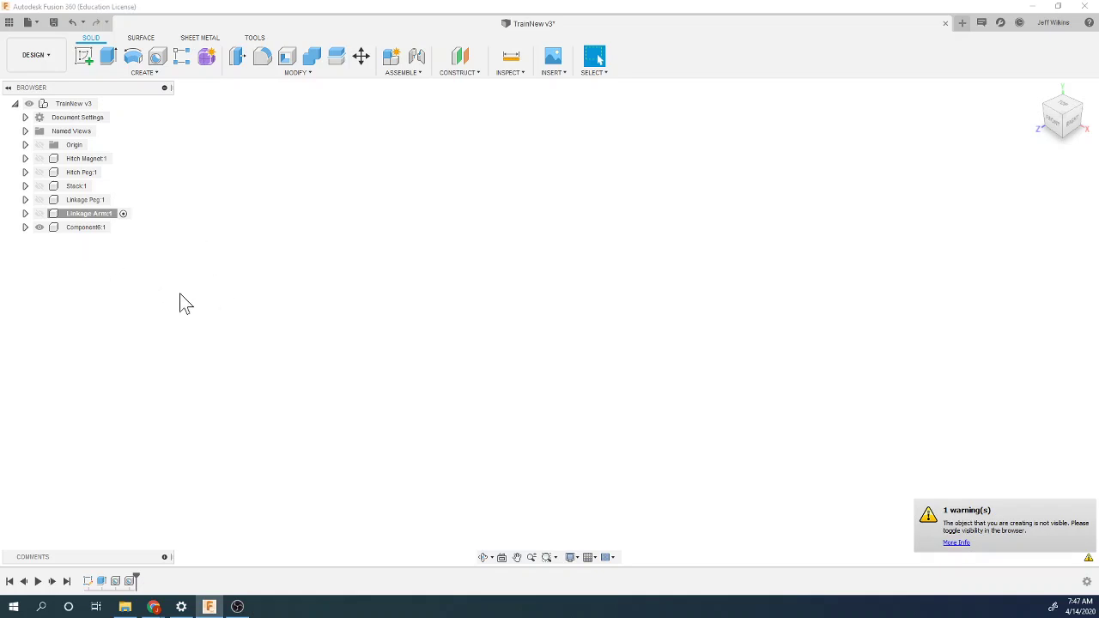
left_click(121, 227)
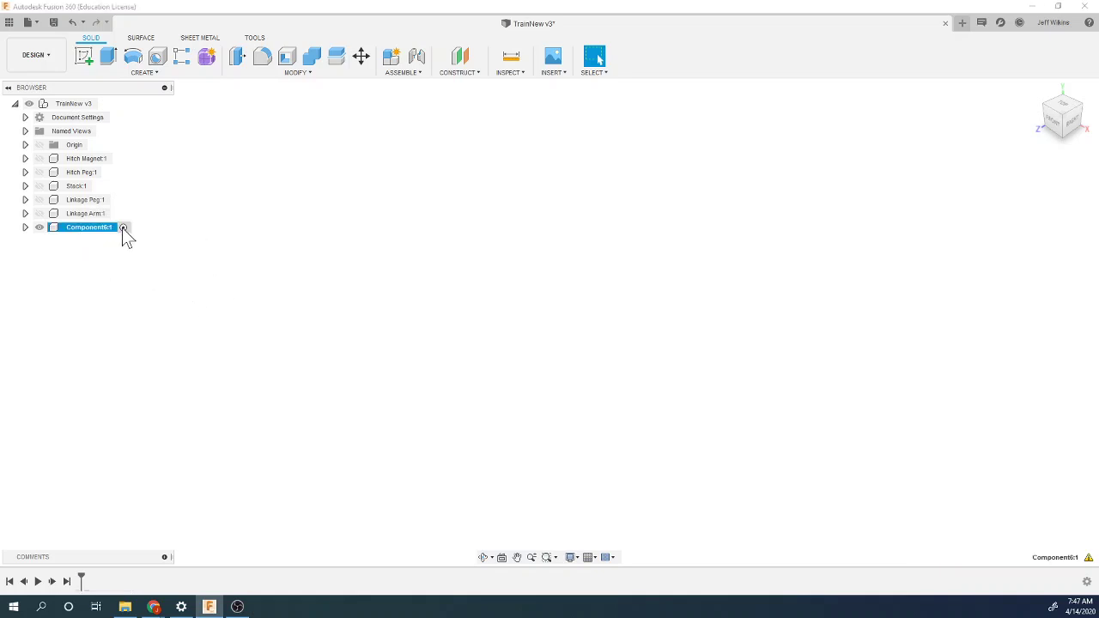
Step: Start a sketch on the front XY plane in the new component and bring up the Train Changes 6 drawing in the browser for reference
left_click(83, 56)
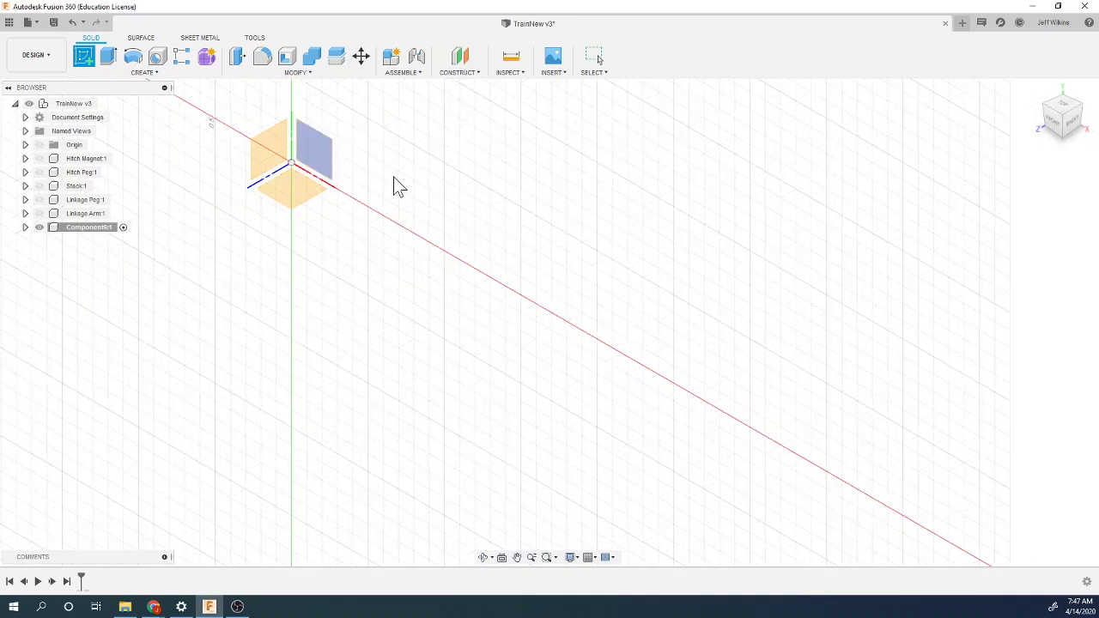
left_click(329, 167)
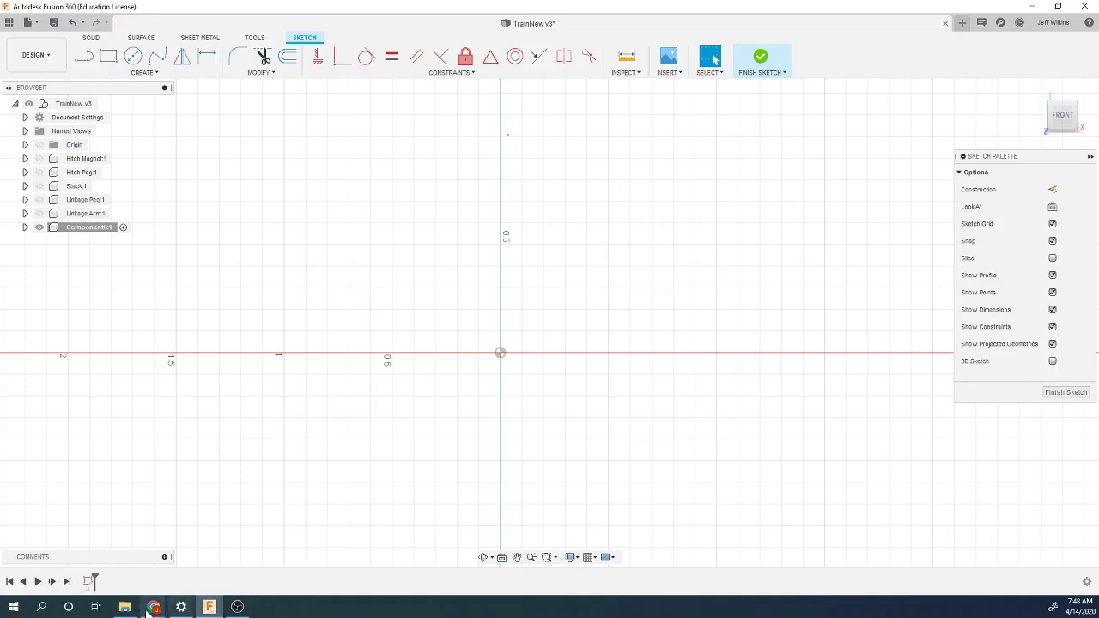
mouse_move(154, 607)
left_click(211, 564)
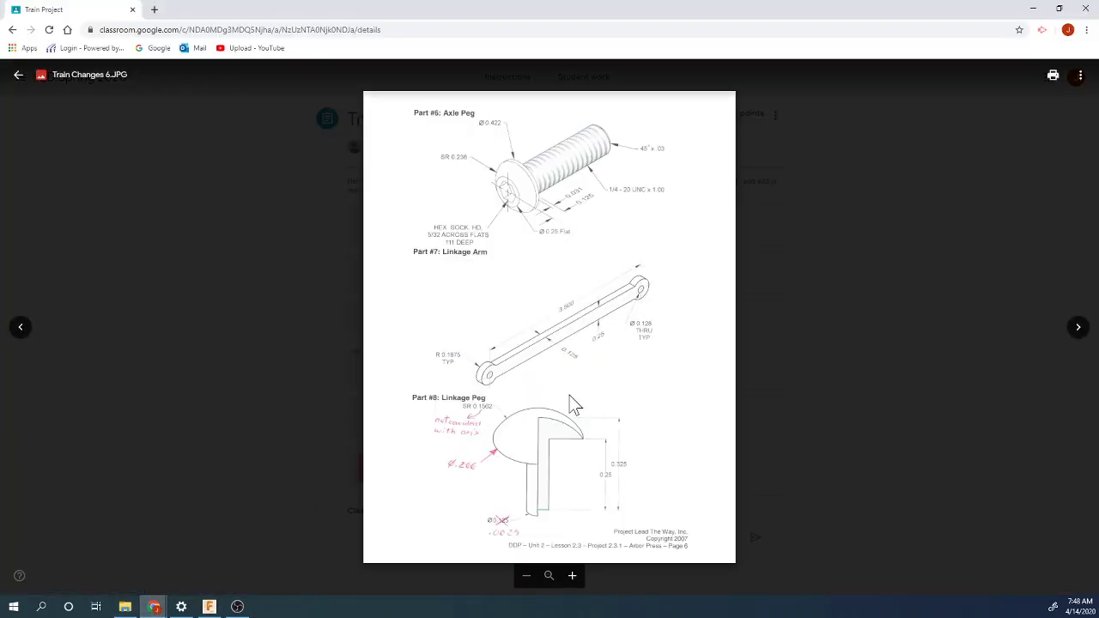
scroll(569, 395, "up", 3, "ctrl")
scroll(563, 400, "down", 3, "ctrl")
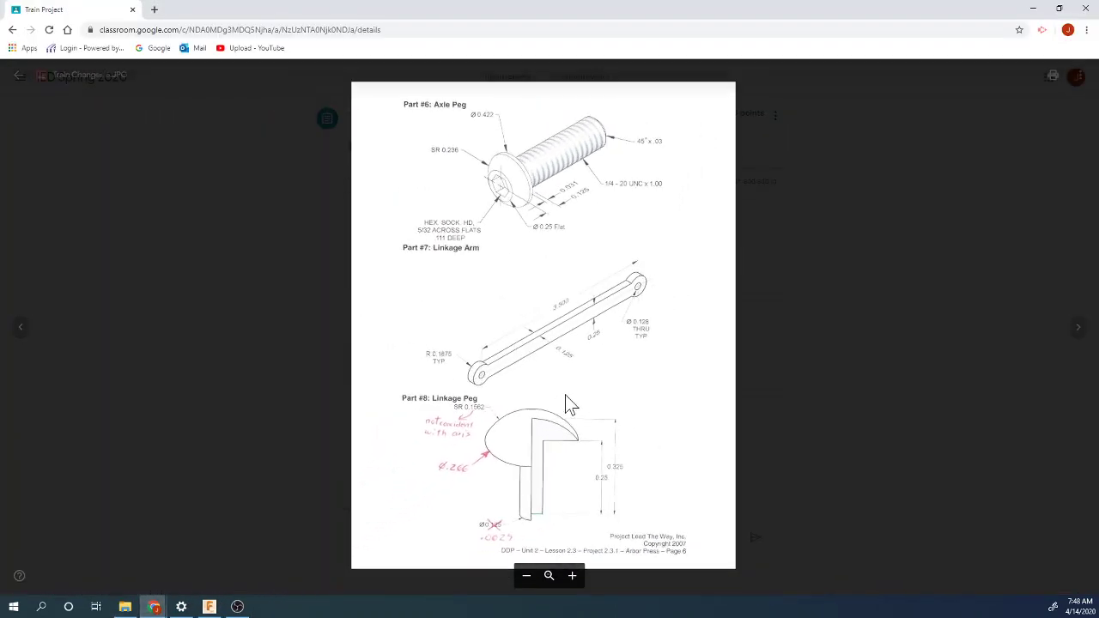
Step: Page through the project drawings to the Part #1: Train Body sheet and enlarge it
left_click(1079, 331)
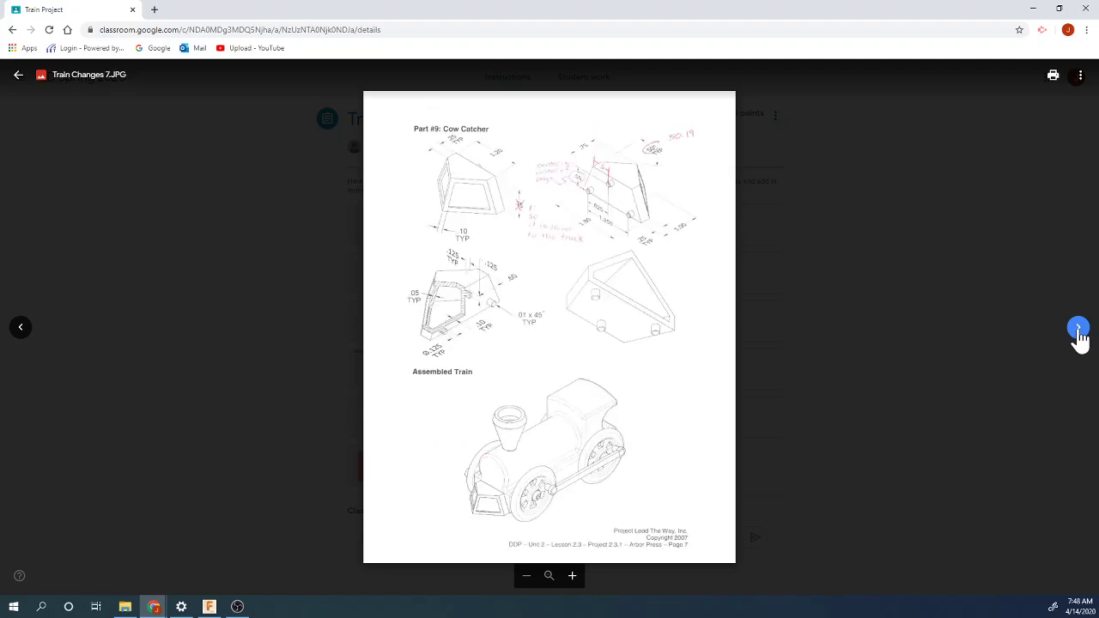
left_click(1079, 331)
left_click(1078, 330)
left_click(1079, 331)
left_click(1079, 331)
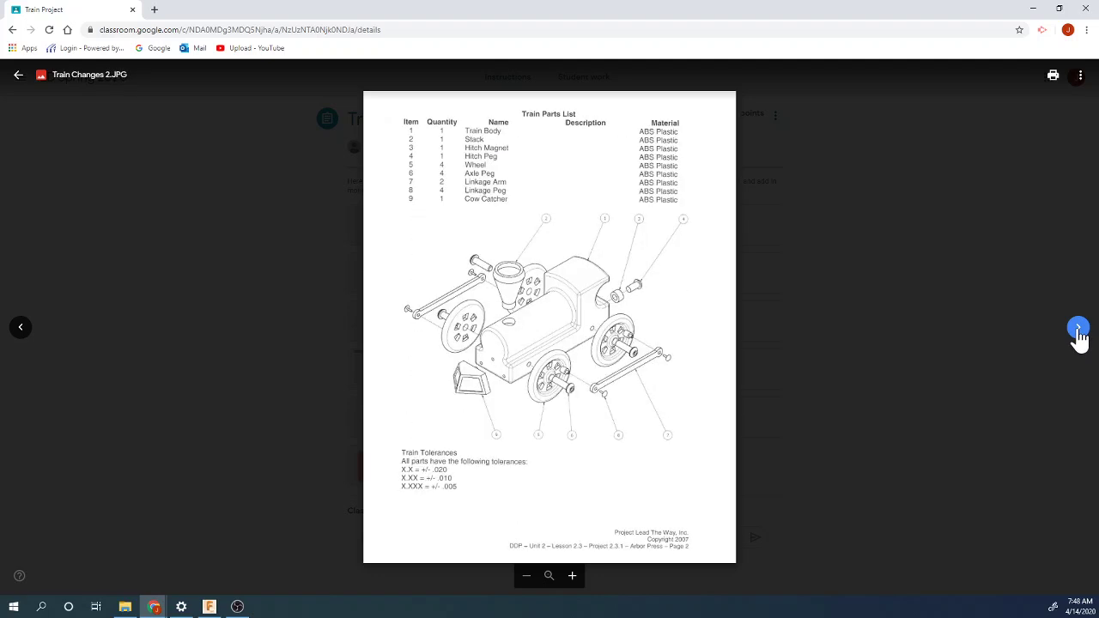
left_click(1078, 330)
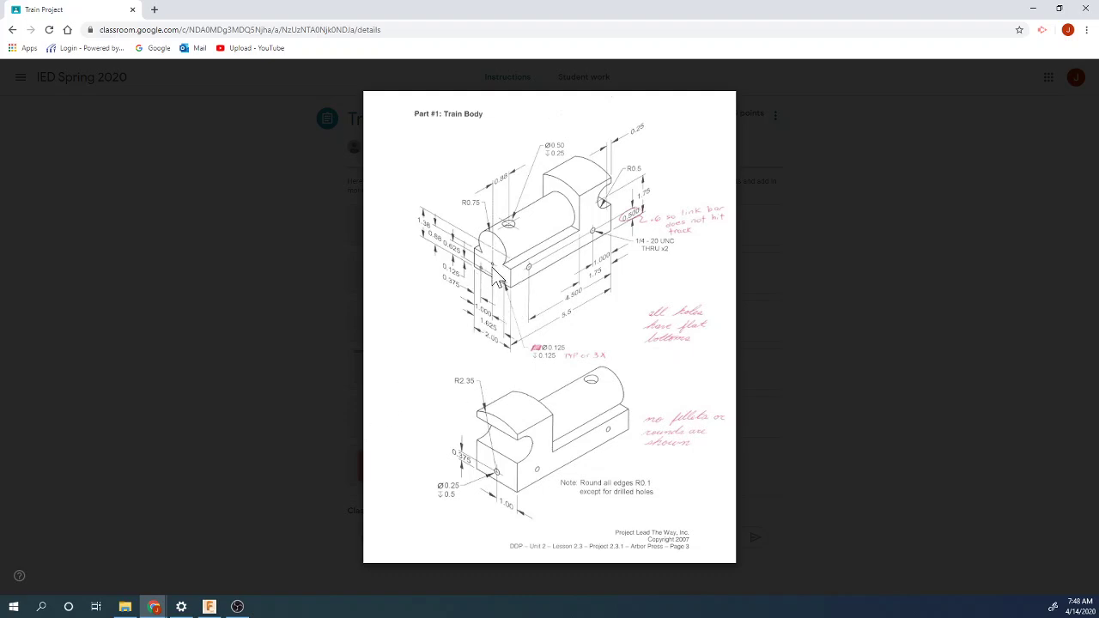
scroll(481, 283, "up", 1, "ctrl")
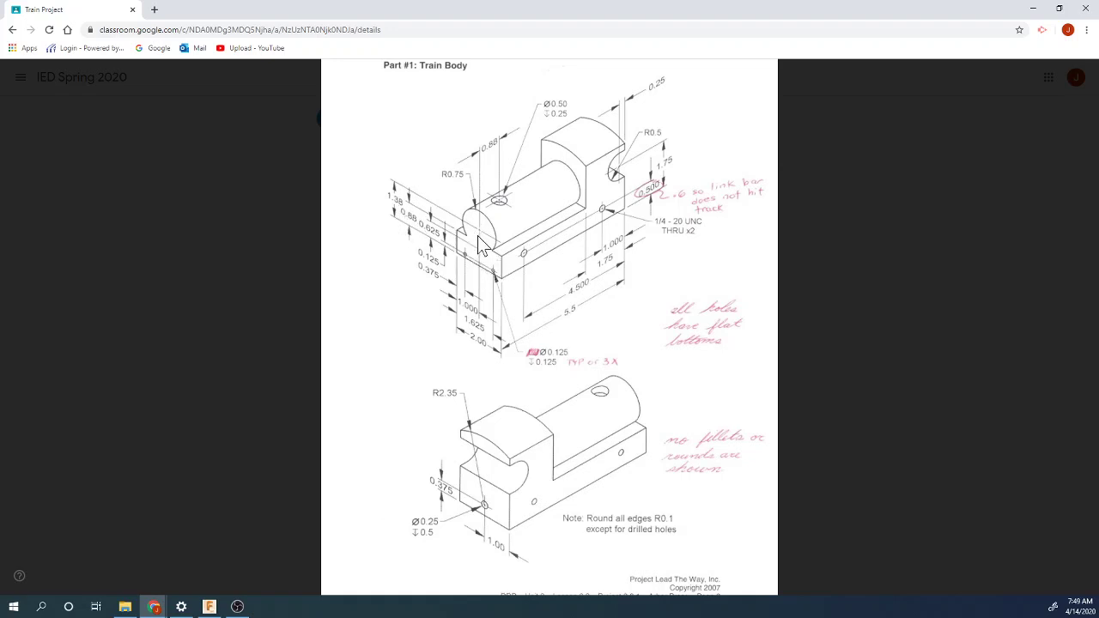
Step: Back in Fusion 360, sketch a rectangle about 1.2 in wide from the origin and a circle about 1.02 in in diameter above it
left_click(209, 606)
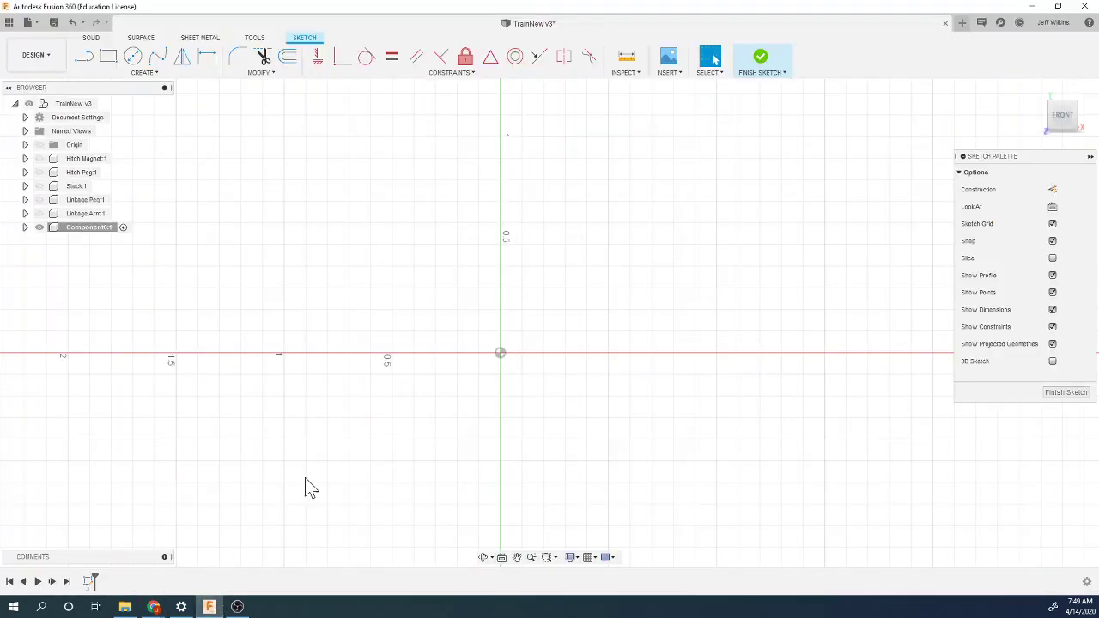
left_click(109, 56)
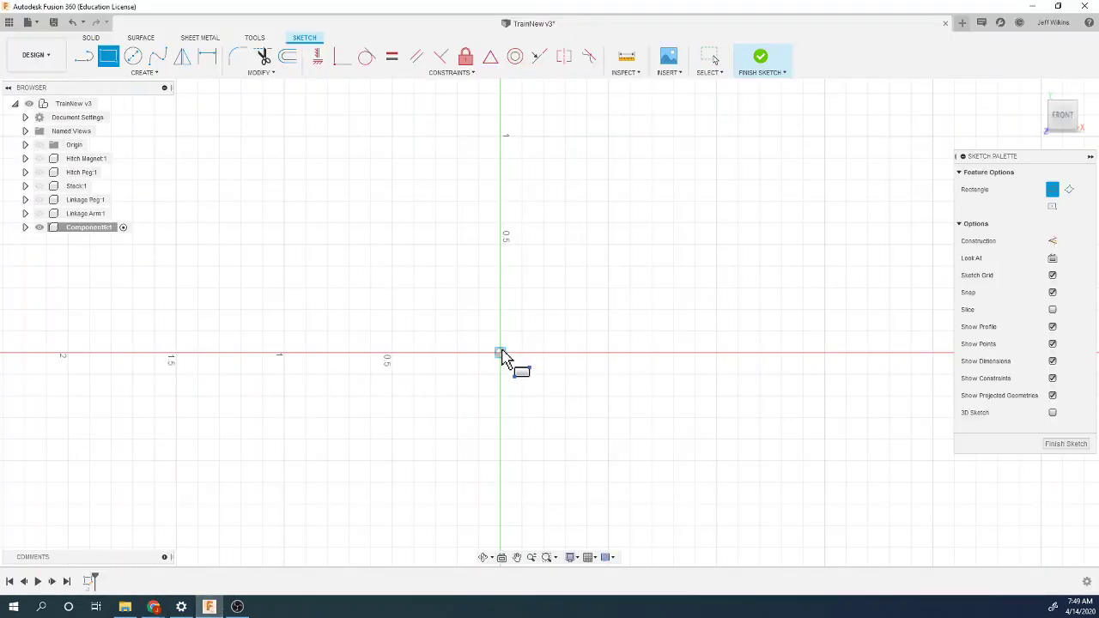
left_click(502, 352)
left_click(761, 223)
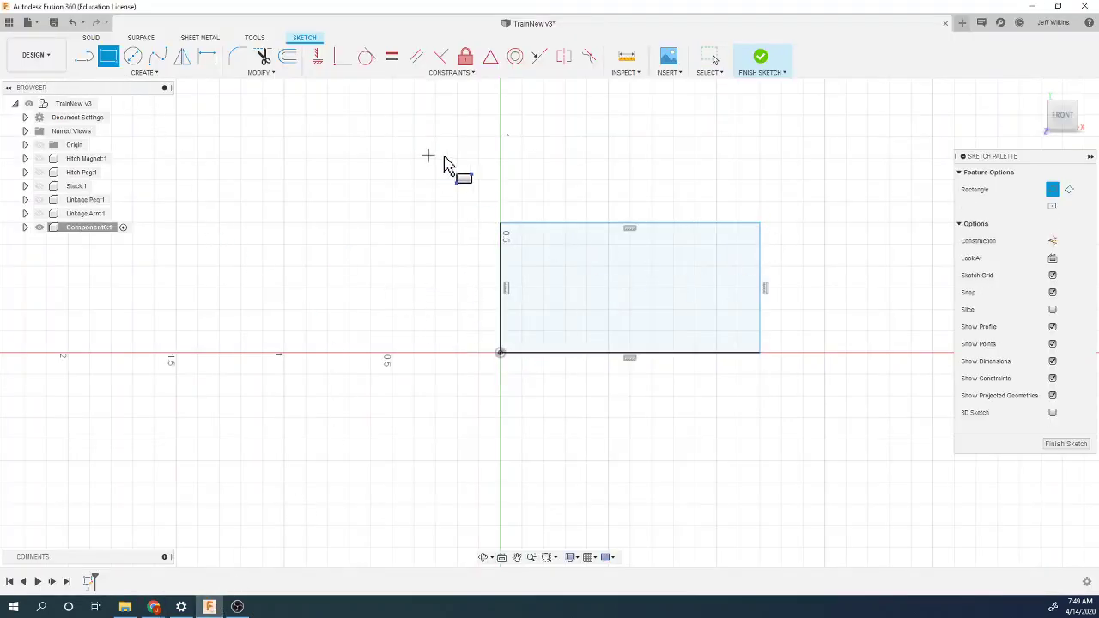
key("c")
left_click(631, 121)
left_click(657, 234)
scroll(318, 530, "down", 4)
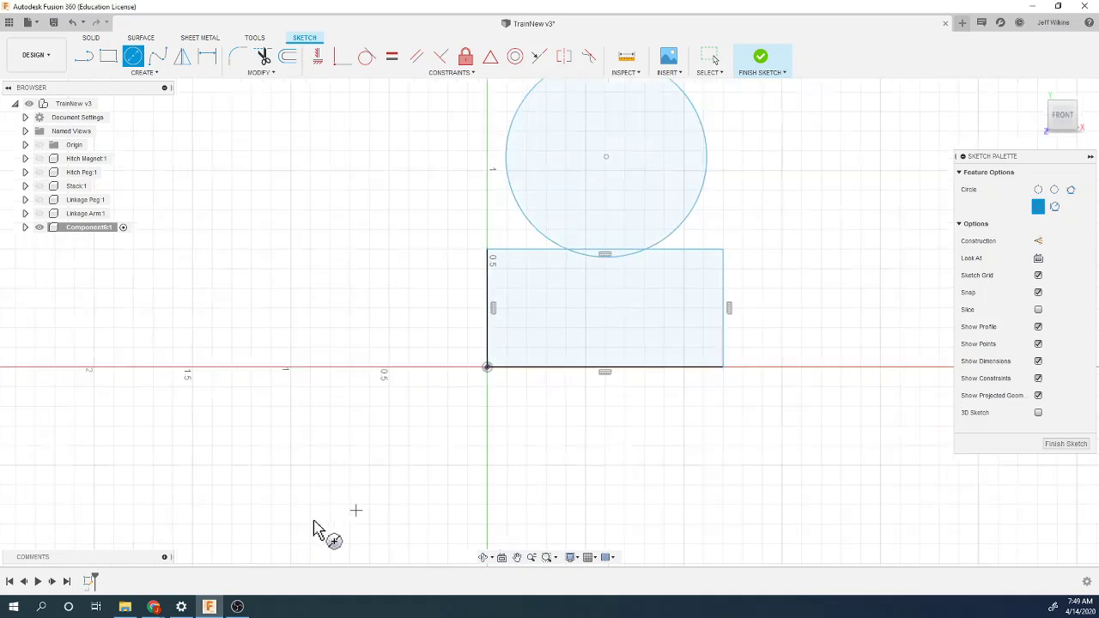
Step: Dimension the rectangle to 2 in wide and 0.88 in high
scroll(530, 526, "up", 2)
key("d")
left_click(503, 359)
left_click(515, 416)
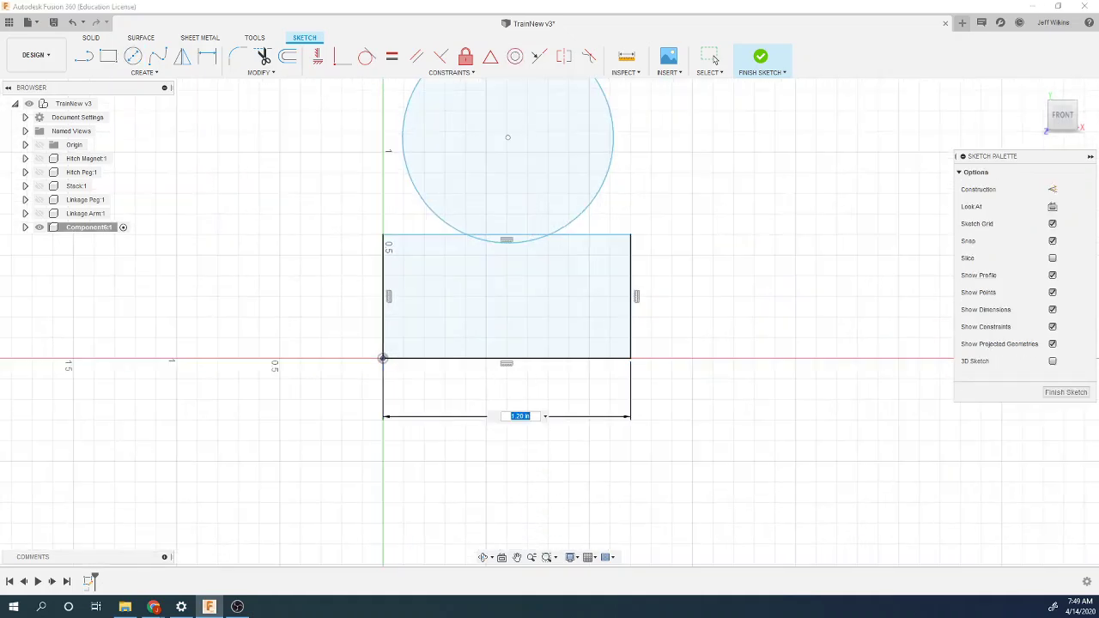
type("2")
key("Return")
left_click(386, 305)
left_click(334, 299)
type(".88")
key("Return")
Step: Set the circle's diameter to 1.5 in
scroll(363, 405, "down", 2)
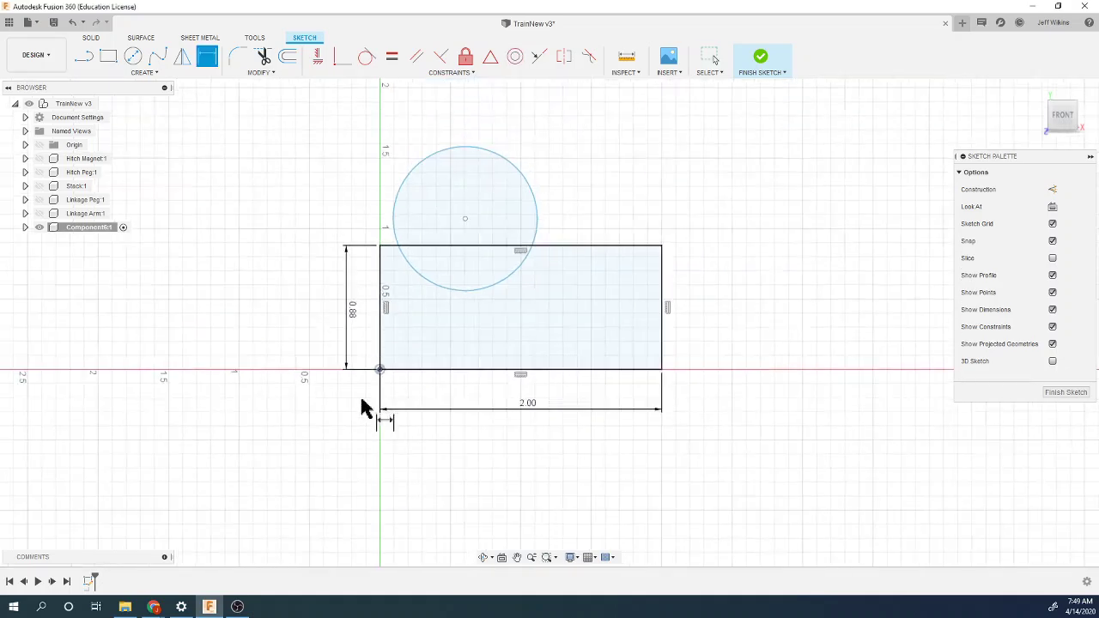
scroll(470, 296, "up", 1)
left_click(523, 178)
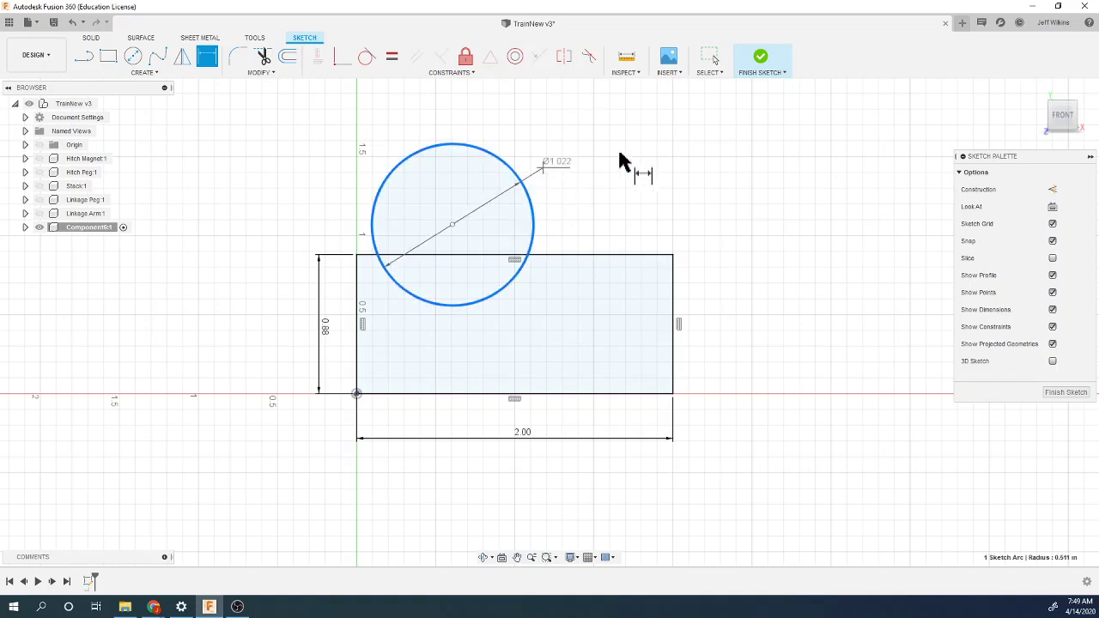
left_click(611, 156)
type("1.5")
key("Return")
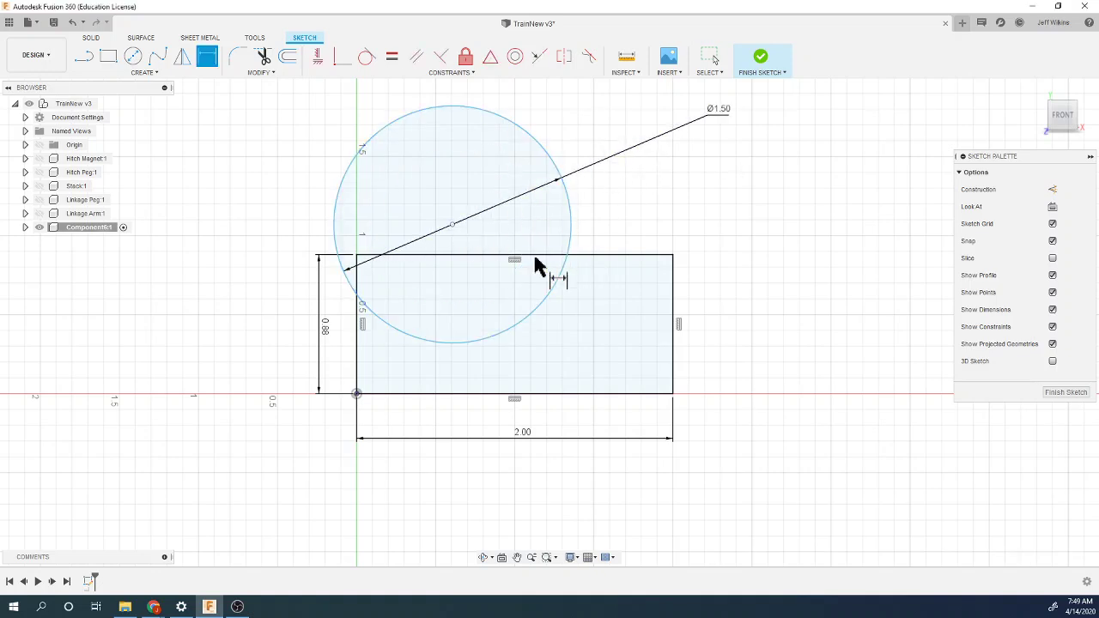
Step: Dimension the circle's center to 1.38 in above the rectangle's bottom edge
left_click(453, 225)
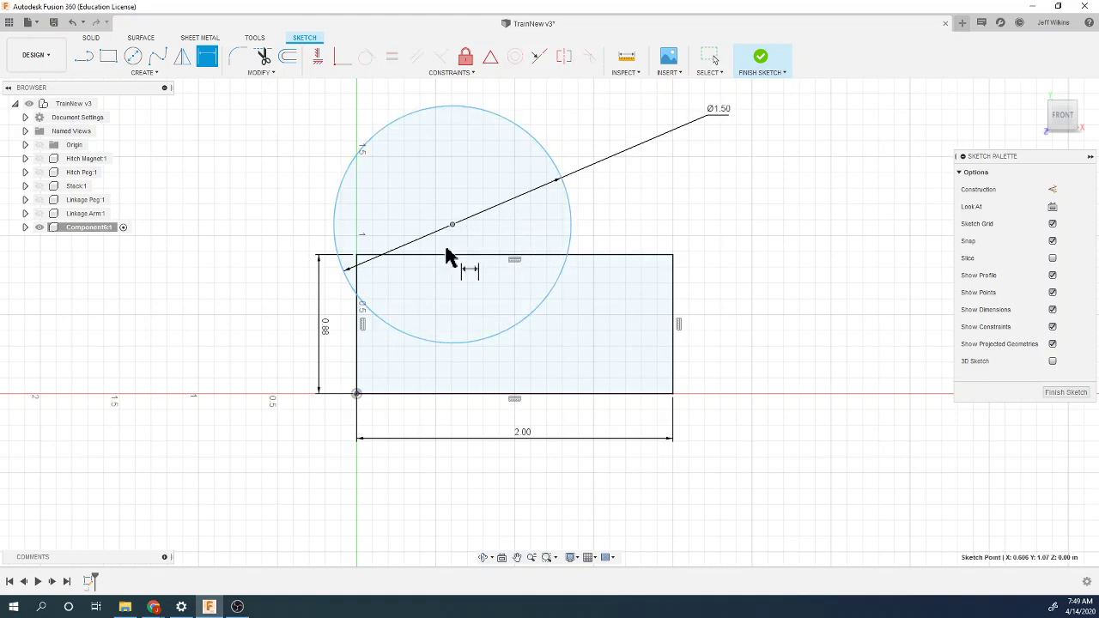
left_click(452, 396)
left_click(235, 335)
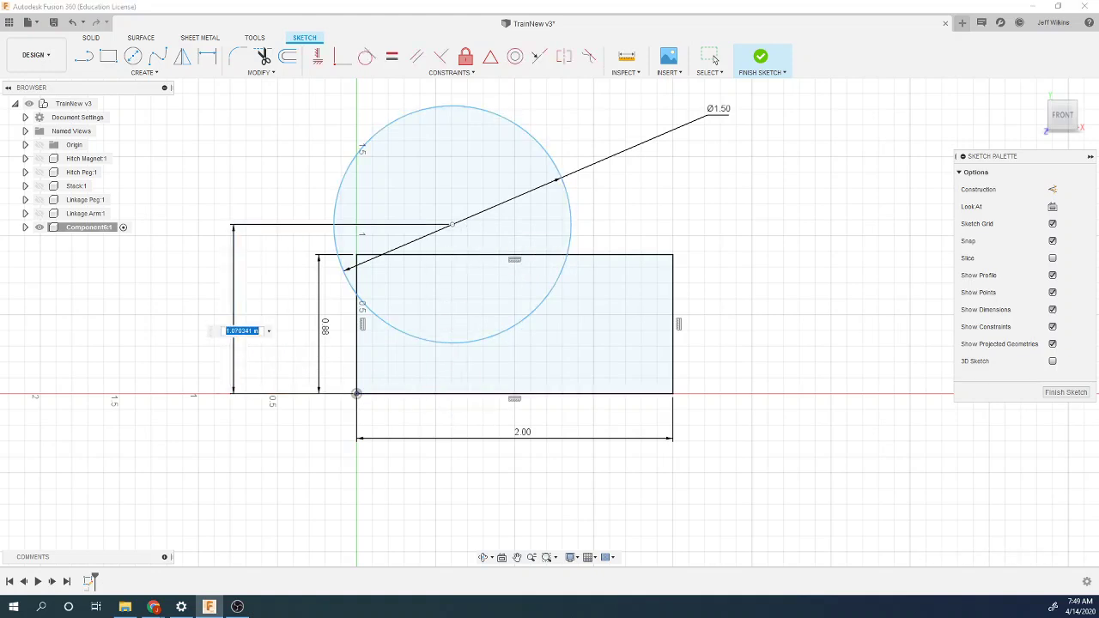
type("1.38")
key("Return")
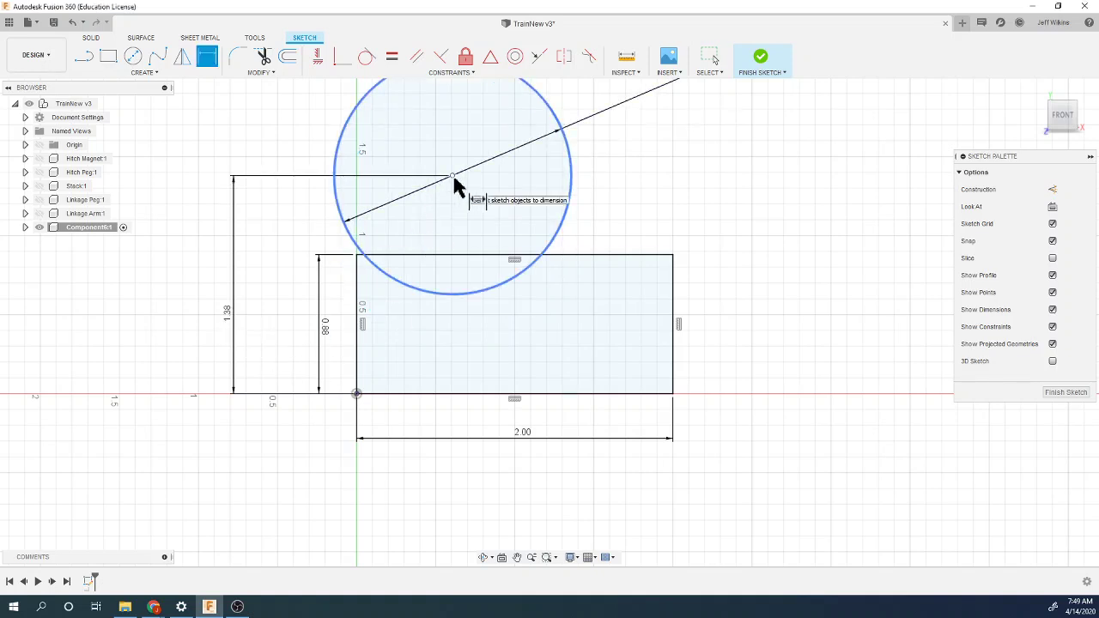
left_click(564, 57)
left_click(357, 311)
left_click(672, 340)
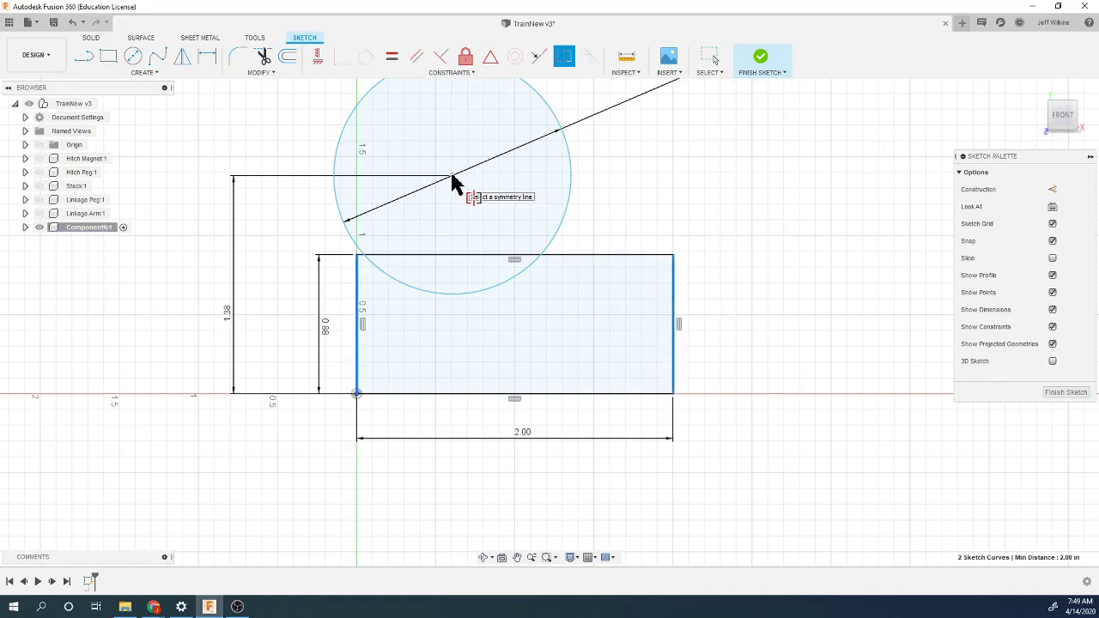
key("Escape")
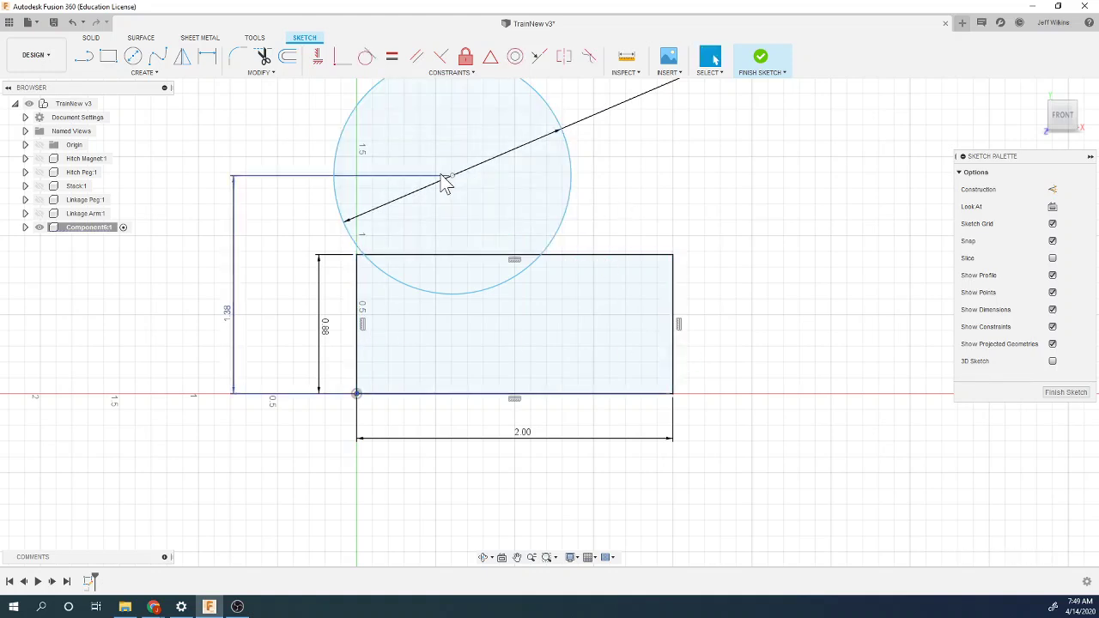
Step: Move the circle toward the rectangle's middle and draw a construction line from the top edge's midpoint to the circle's center
left_click_drag(454, 180, 525, 177)
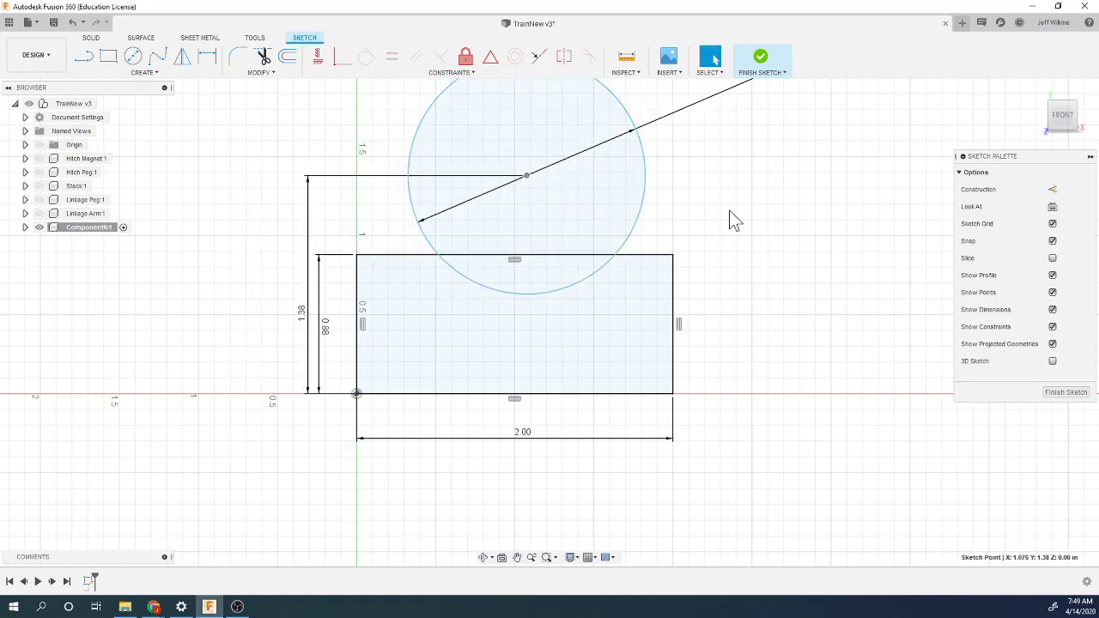
key("l")
key("x")
left_click(515, 257)
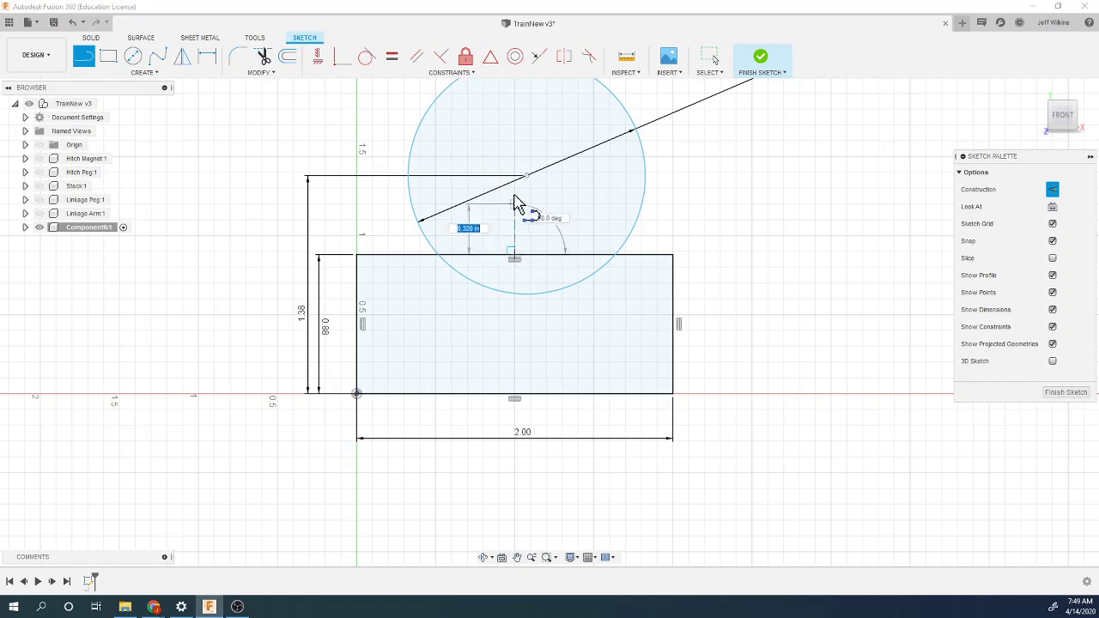
left_click(541, 193)
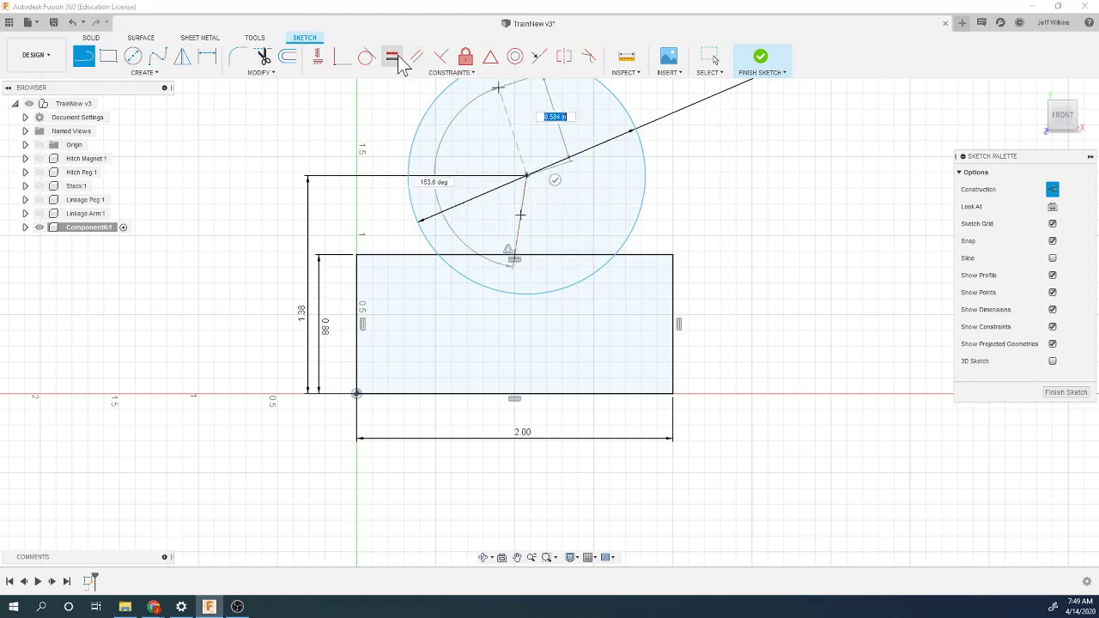
key("Escape")
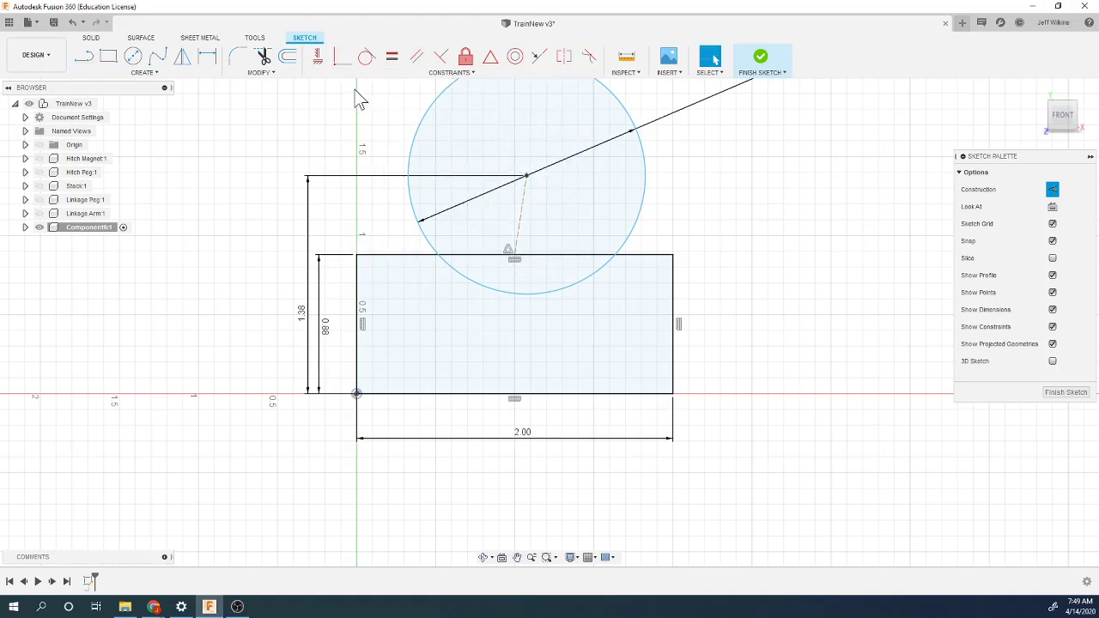
Step: Constrain the construction line to be vertical and finish the sketch
left_click(317, 57)
left_click(520, 222)
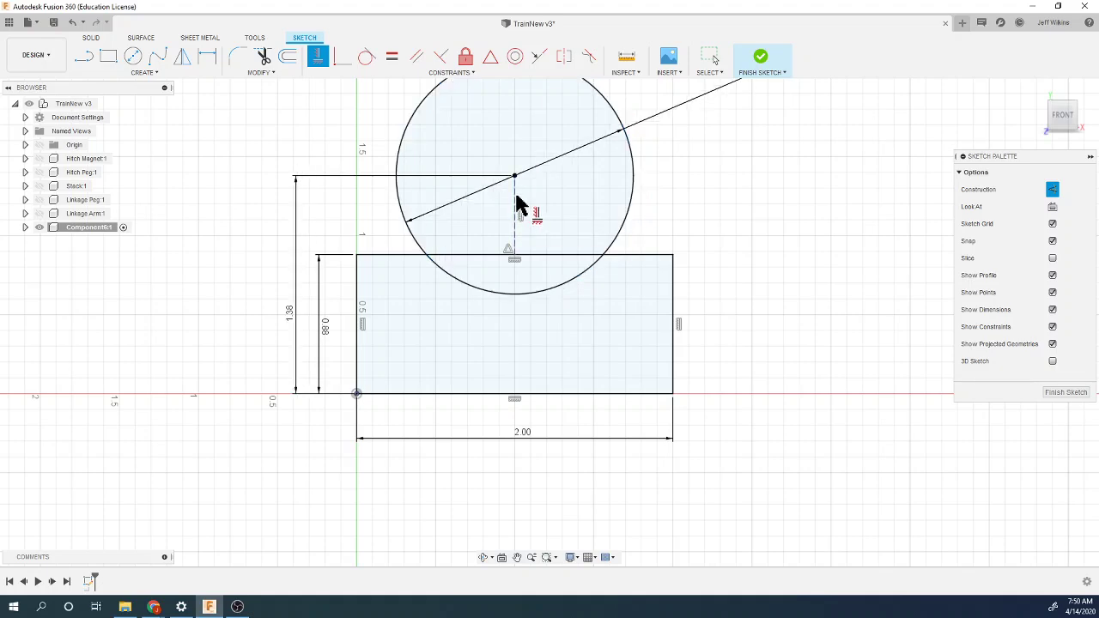
scroll(346, 386, "down", 2)
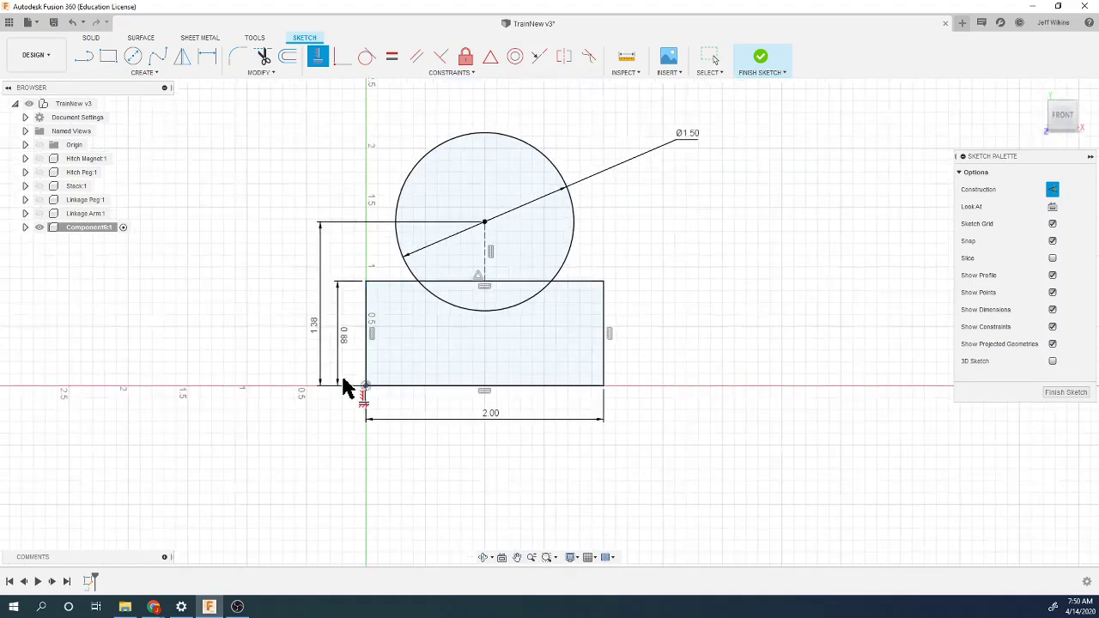
left_click(747, 75)
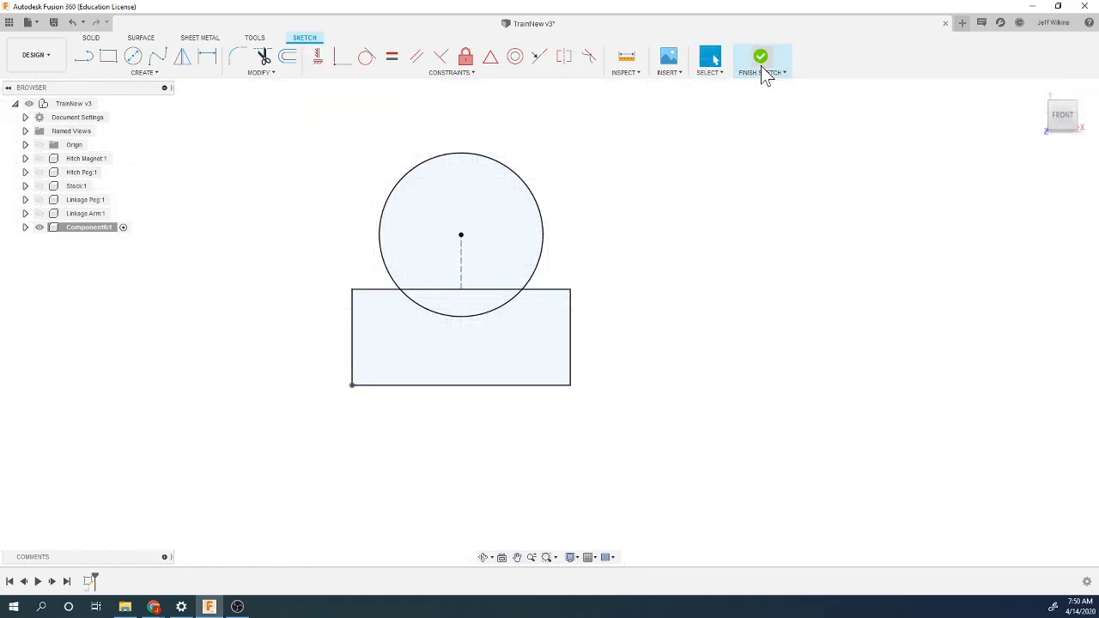
Step: Extrude all three profiles of the circle and rectangle as a new body by 5.5 - 1.75 in, checking the length on the Train Body drawing
left_click(110, 58)
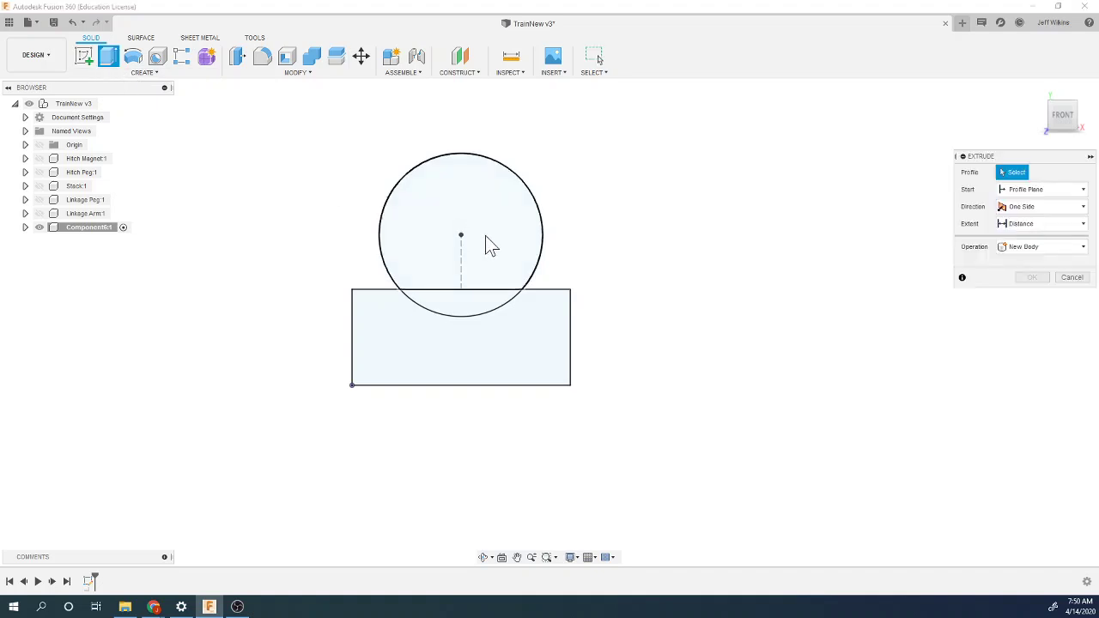
left_click(489, 246)
left_click(490, 302)
left_click(563, 346)
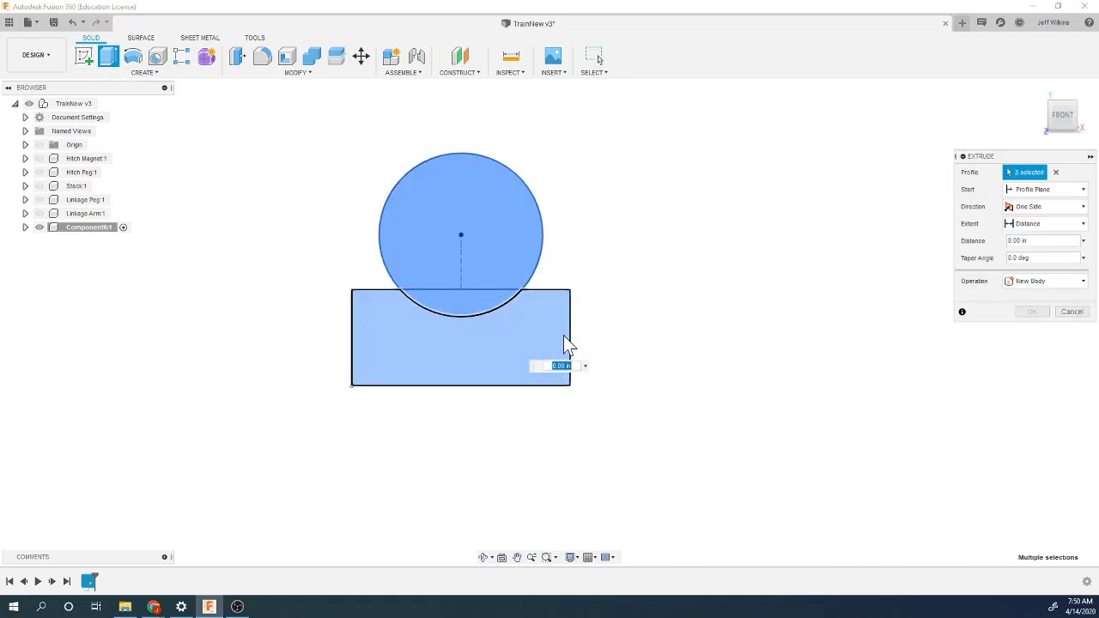
left_click(1082, 103)
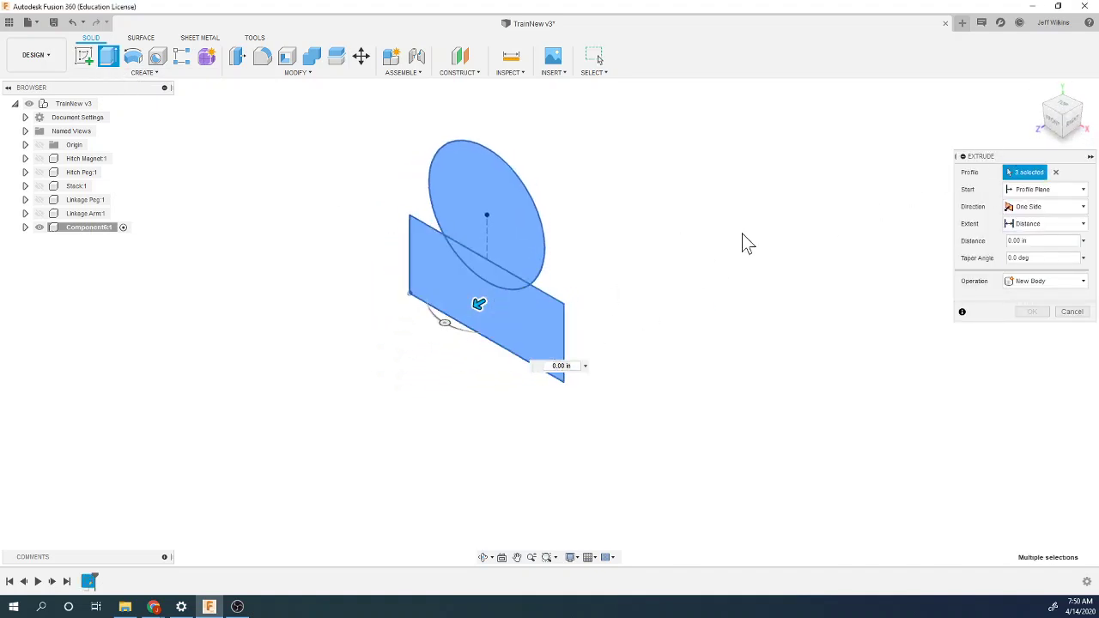
mouse_move(153, 607)
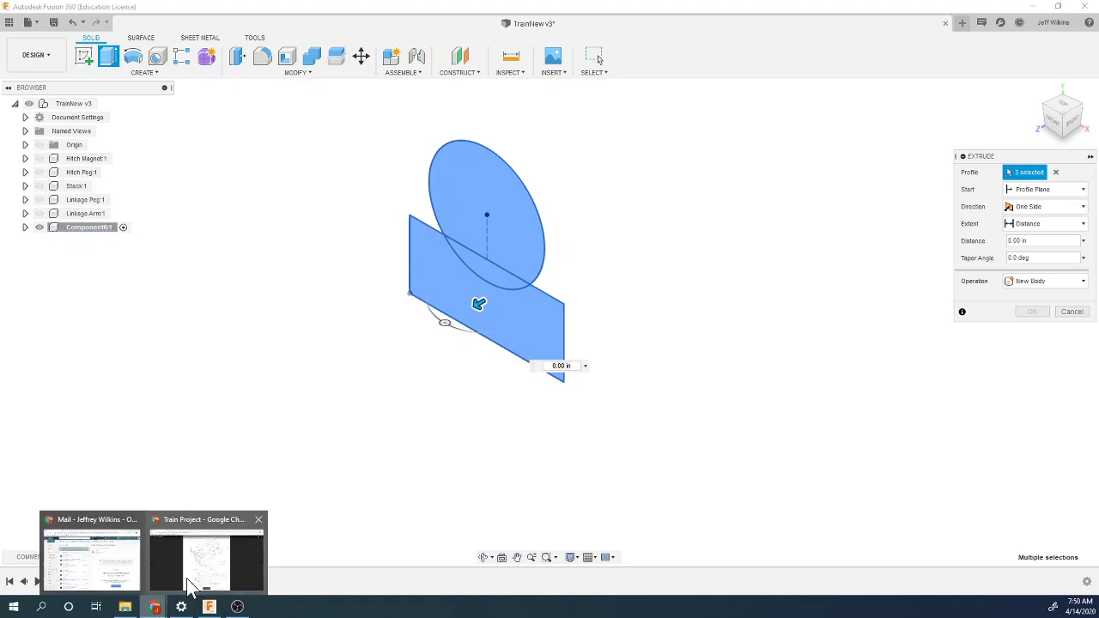
left_click(196, 581)
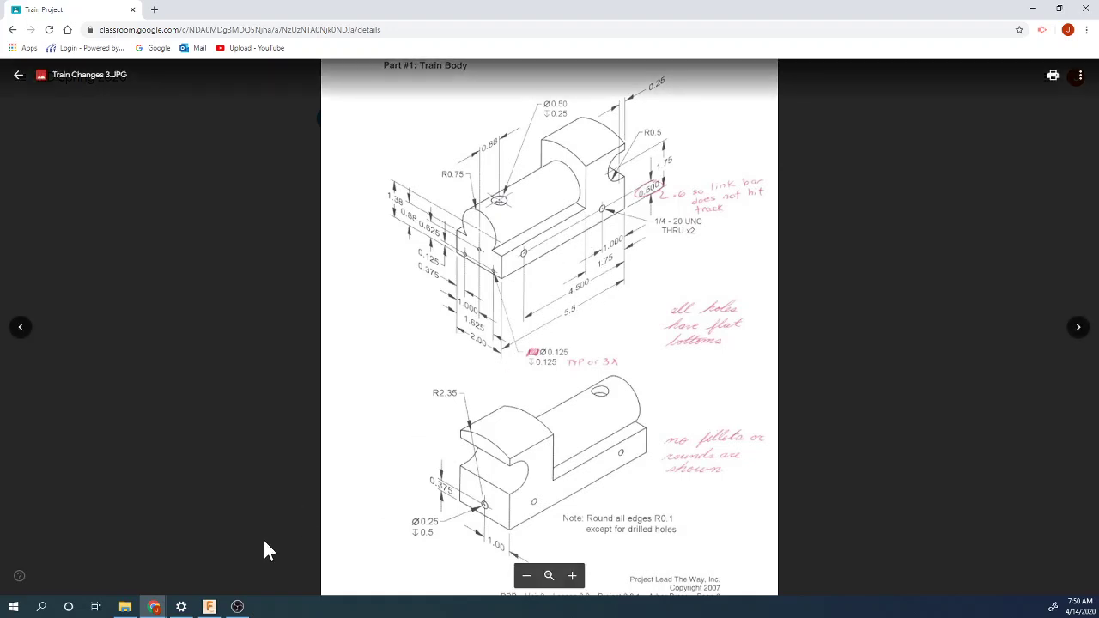
left_click(209, 608)
left_click(554, 368)
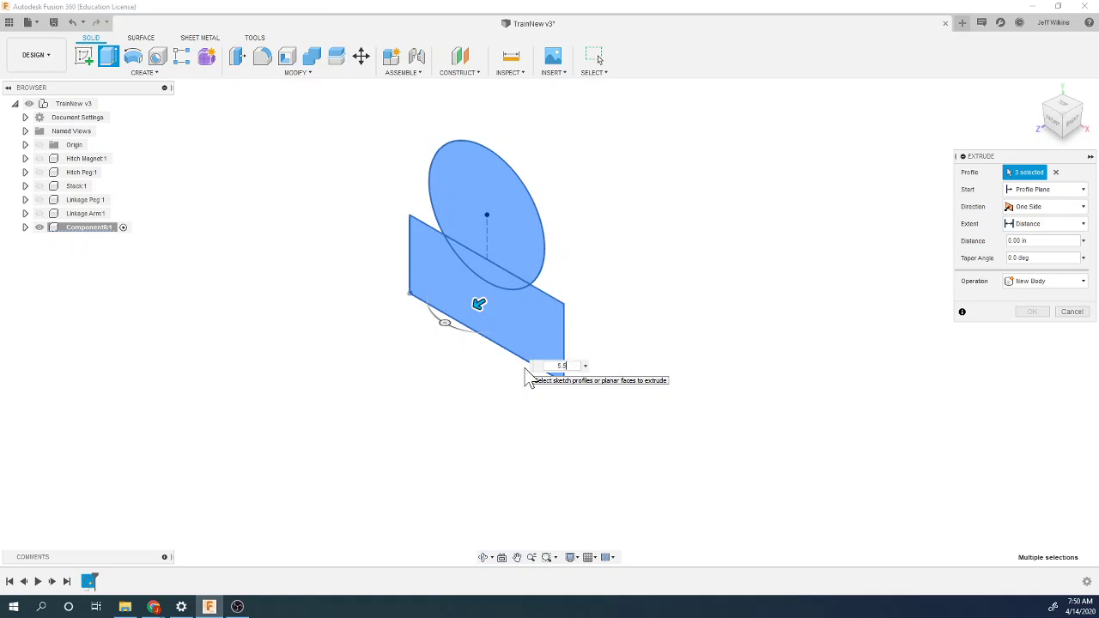
type("5.5-1.75")
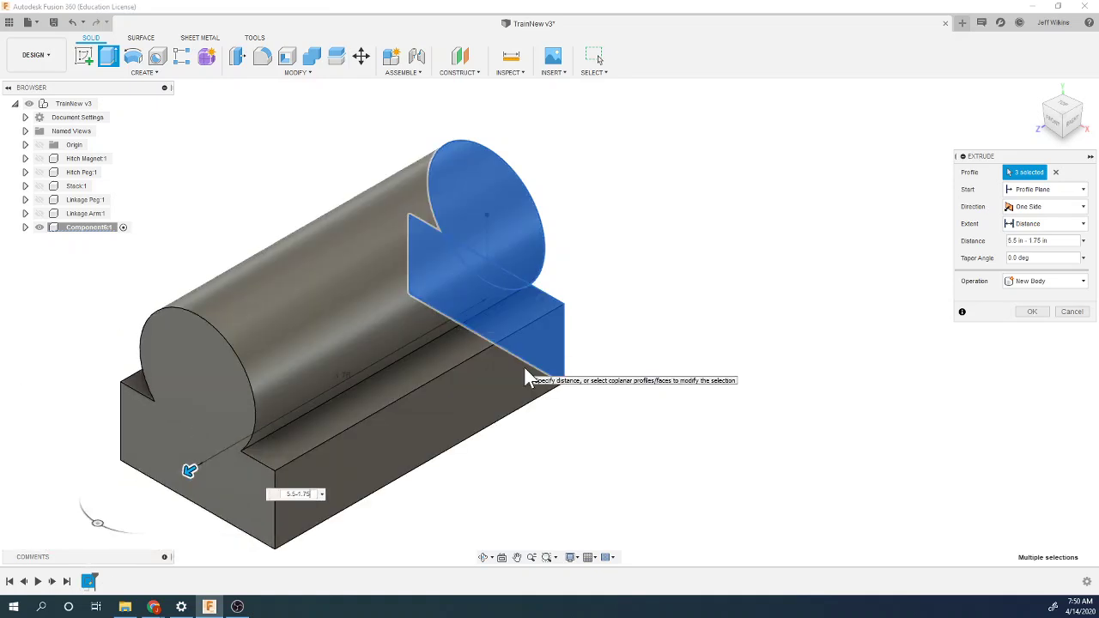
key("Return")
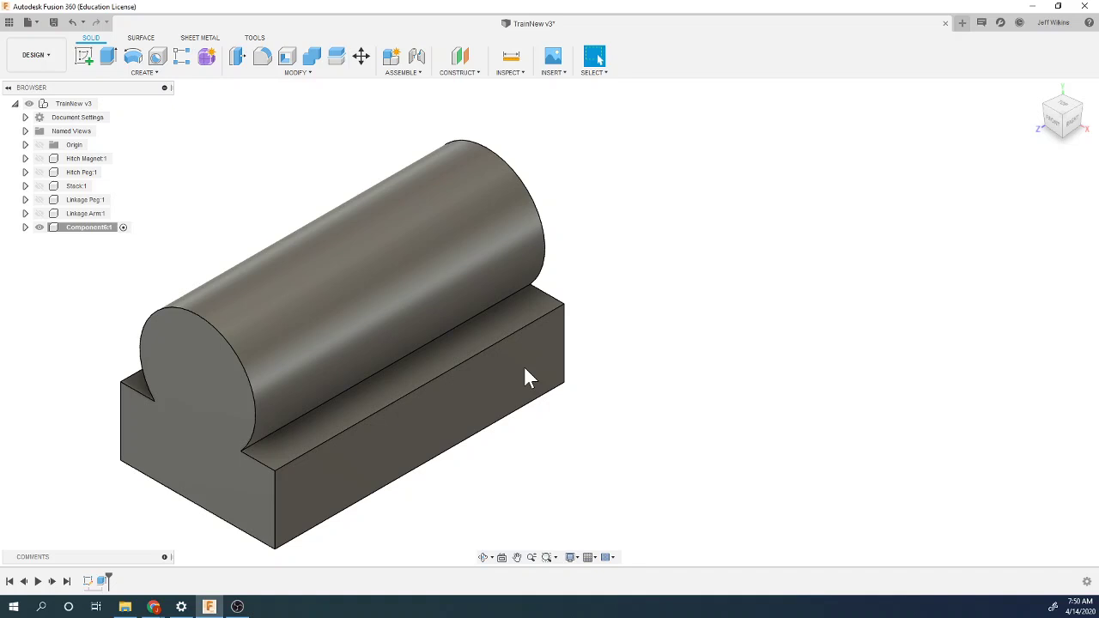
Step: Start a sketch on the body's back end face and draw a full-width rectangle from its bottom corner up past the round section
scroll(741, 350, "down", 2)
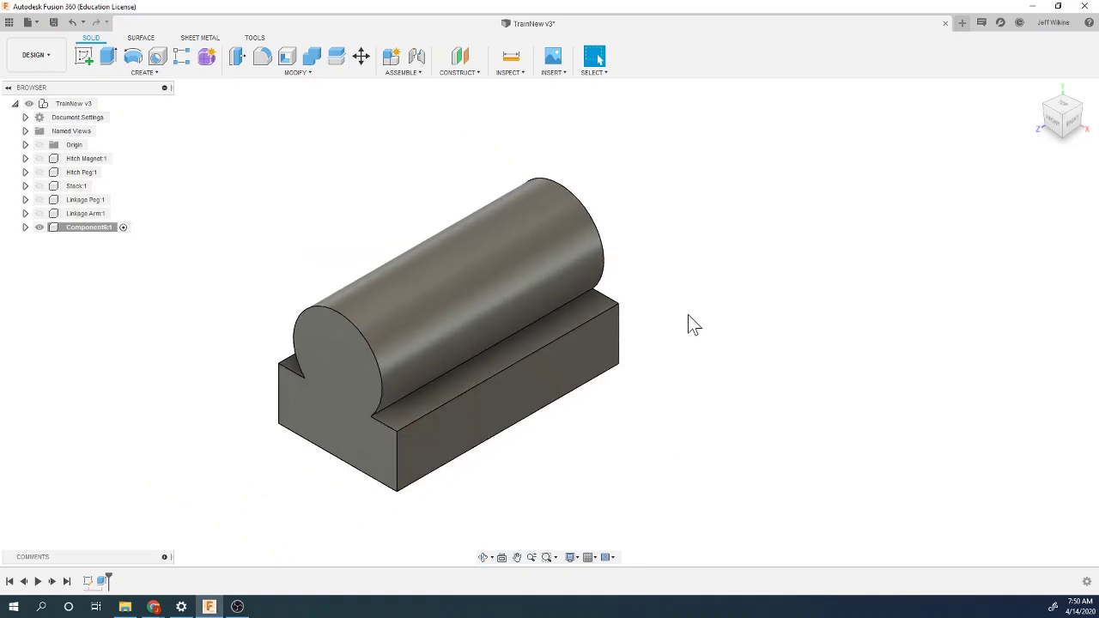
left_click_drag(1065, 116, 1041, 122)
mouse_move(548, 321)
middle_mouse_down("shift")
mouse_move(605, 311)
mouse_move(560, 313)
middle_mouse_up("shift")
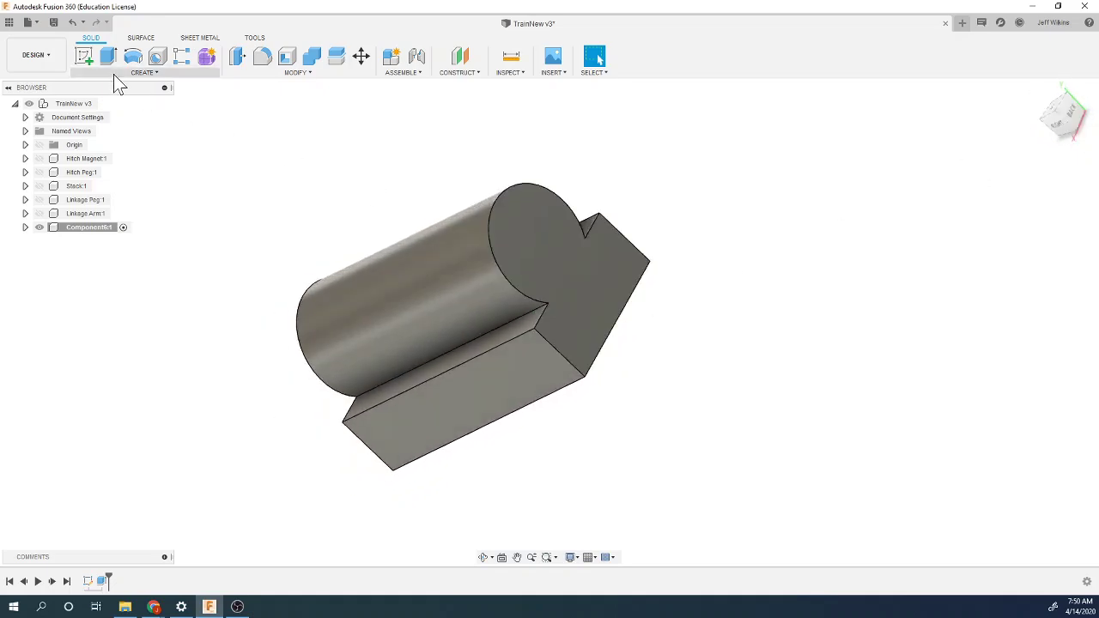
left_click(83, 56)
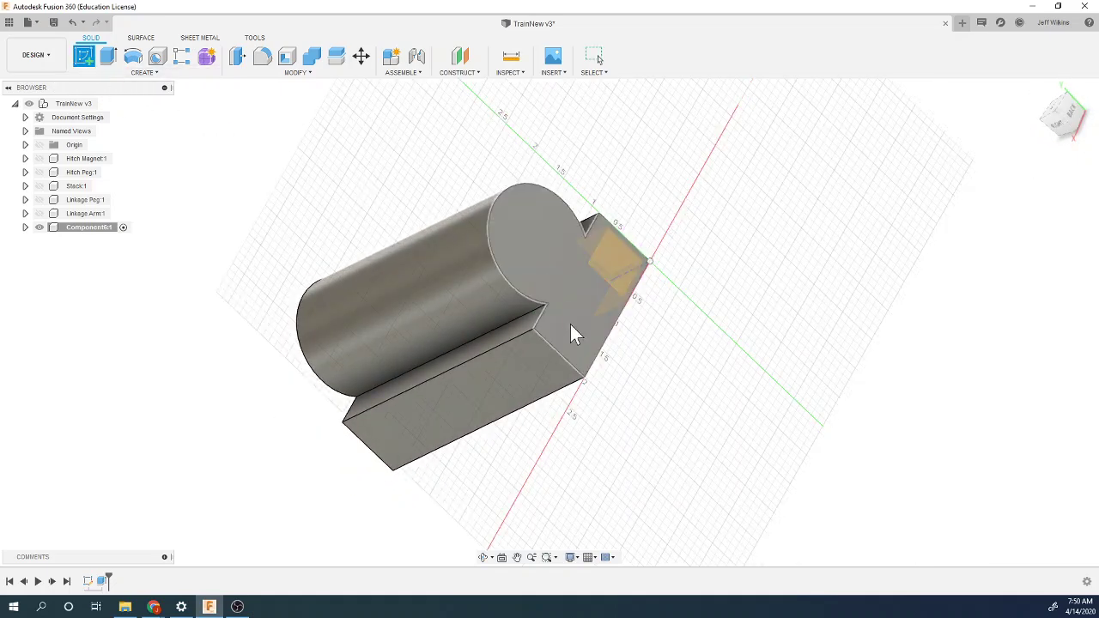
left_click(571, 324)
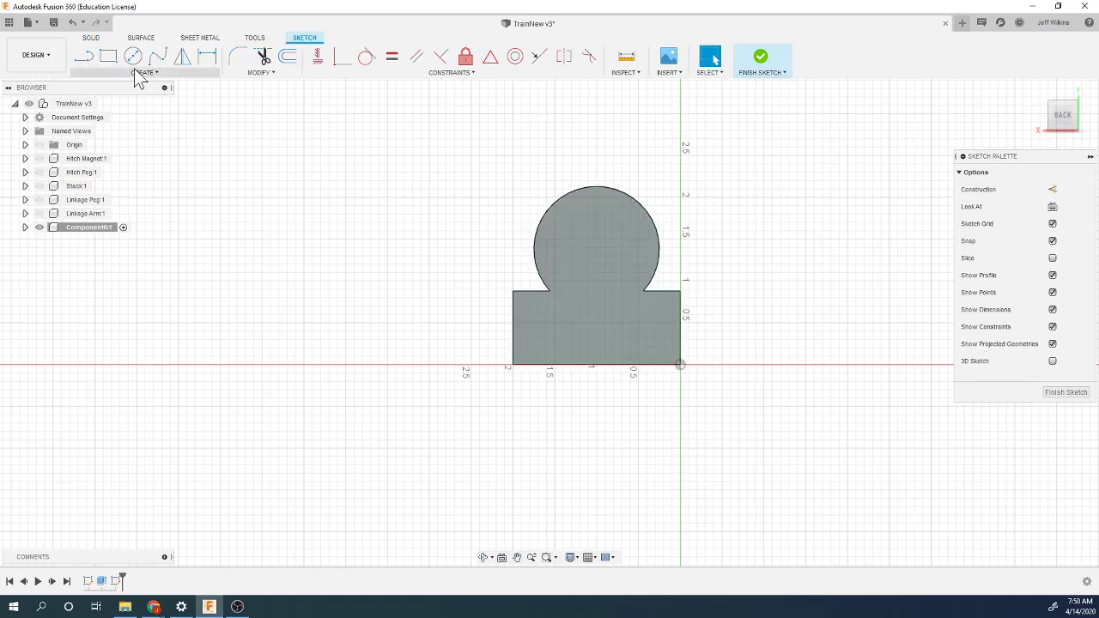
left_click(112, 60)
left_click(513, 365)
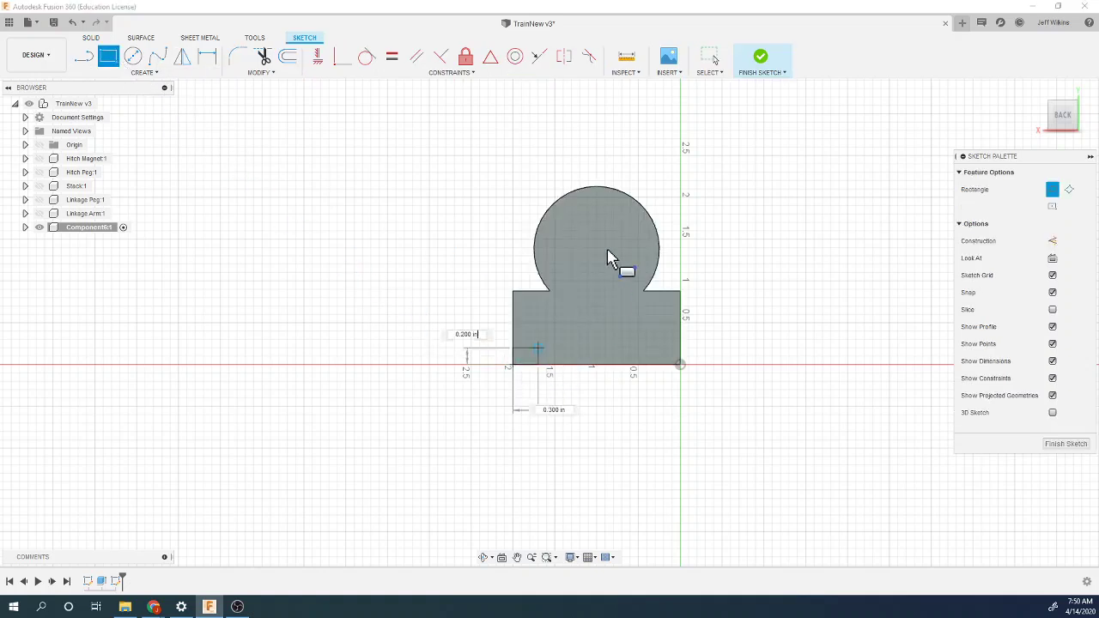
left_click(680, 122)
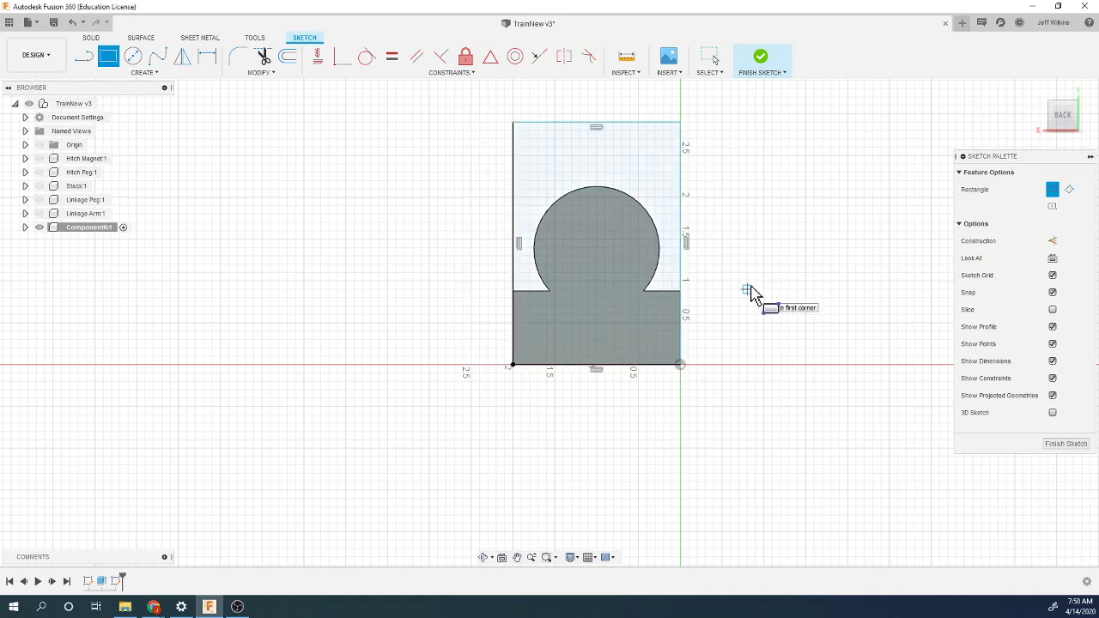
Step: Pull the rectangle's side edge outward and constrain it collinear with the body's vertical side edge
key("Escape")
left_click(682, 271)
left_click_drag(681, 266, 737, 268)
key("Escape")
left_click(539, 58)
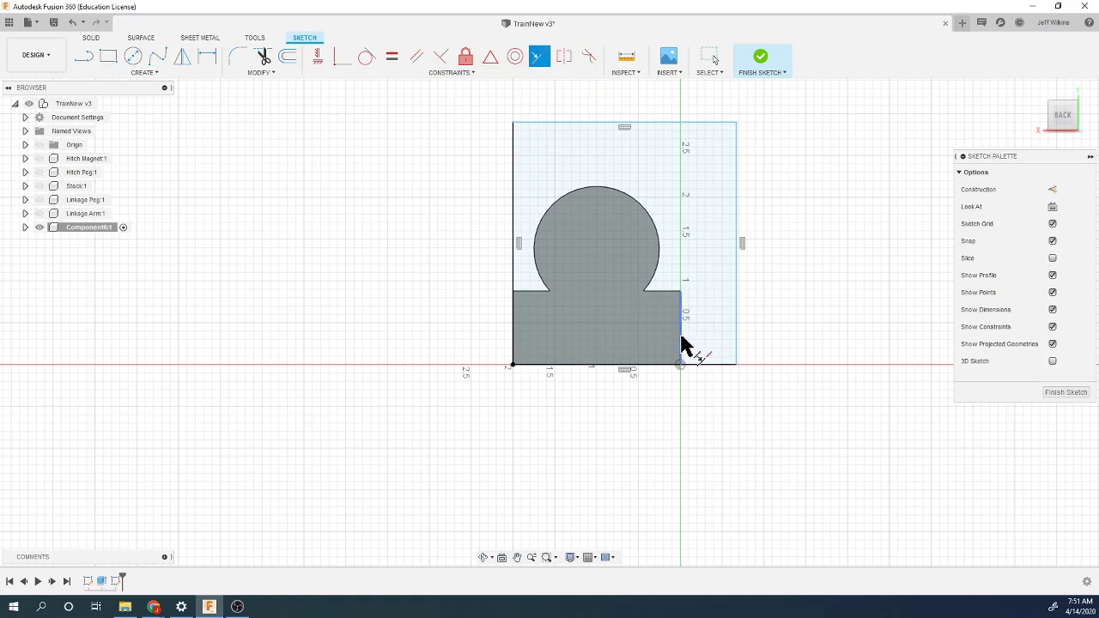
left_click(737, 326)
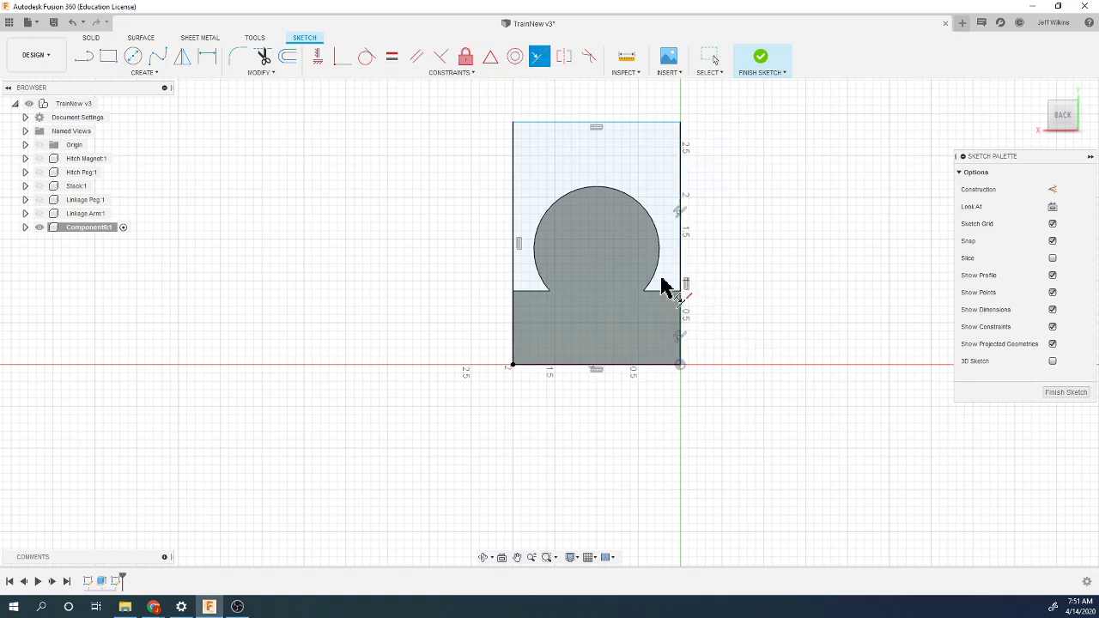
Step: Place a sketch point in the lower middle of the rectangle and dimension it 0.5 in above the bottom edge
left_click(130, 74)
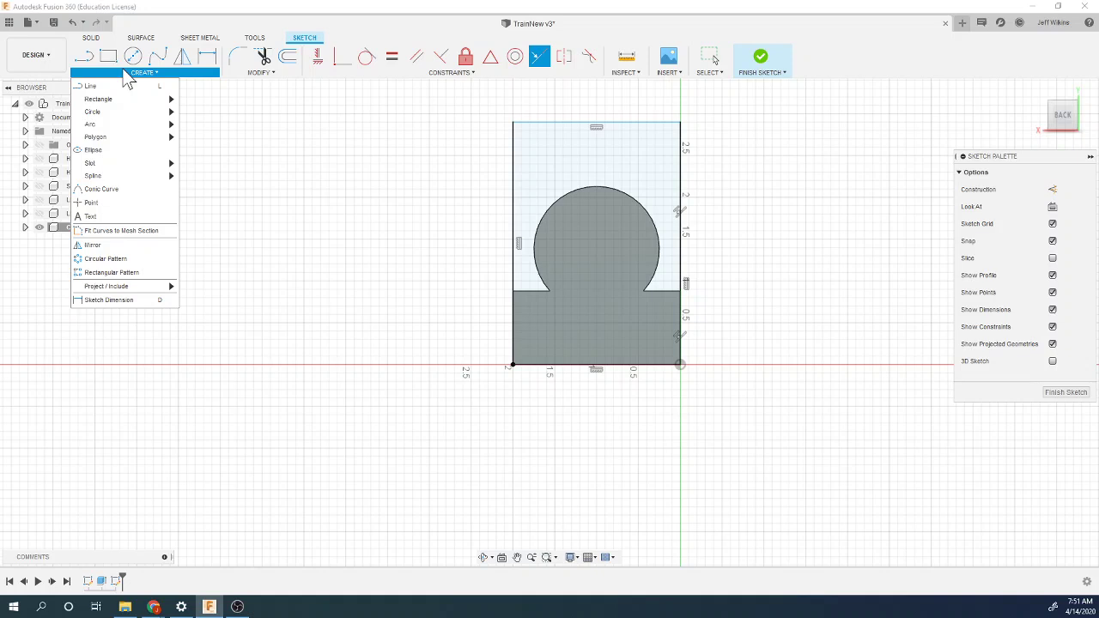
left_click(128, 203)
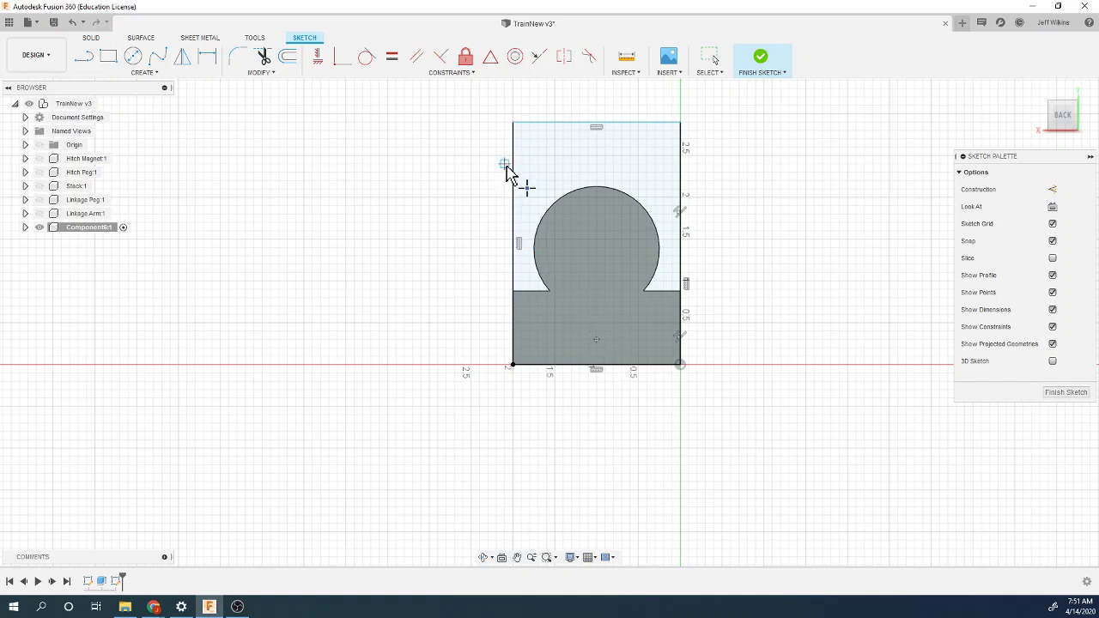
key("d")
left_click(596, 341)
left_click(580, 366)
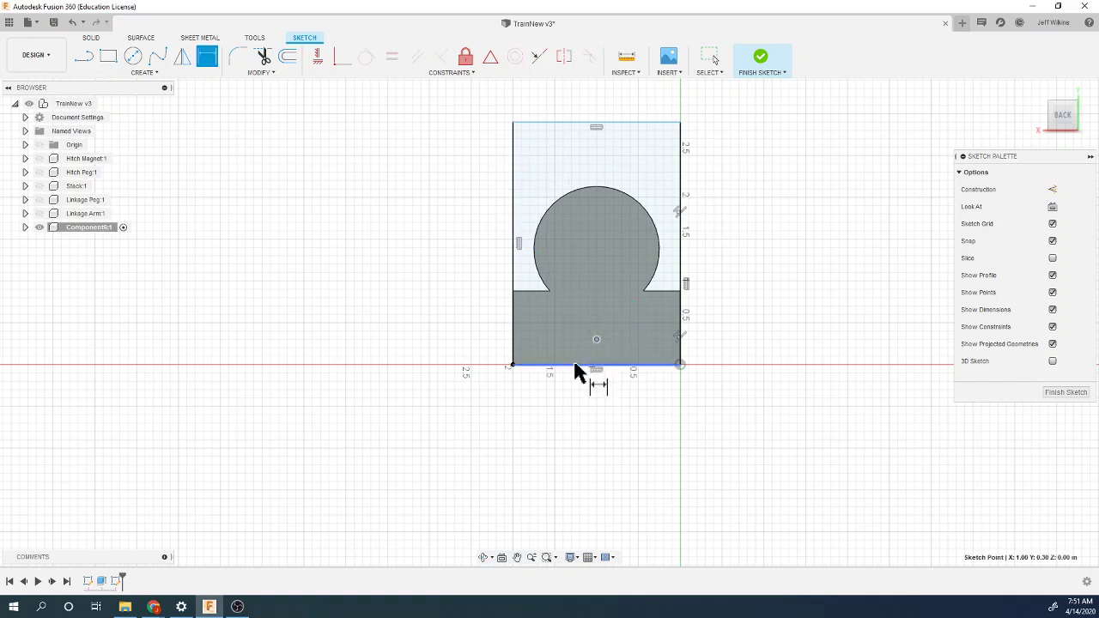
left_click(455, 354)
type("0.5")
key("Return")
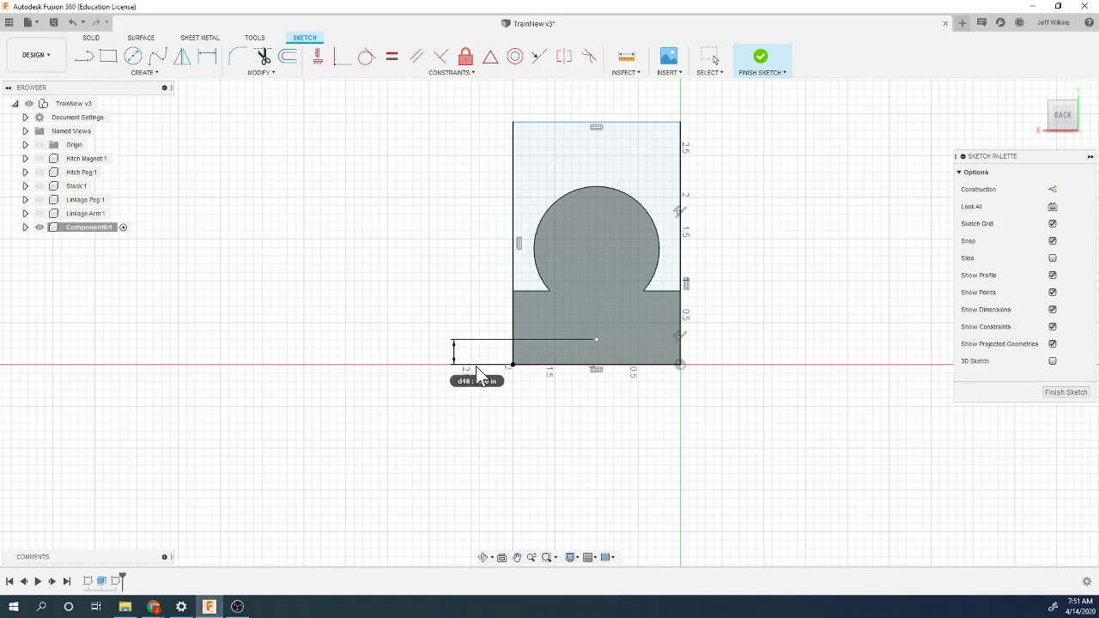
Step: Dimension the sketch point 1.00 in from the rectangle's side edge
left_click(597, 323)
left_click(514, 359)
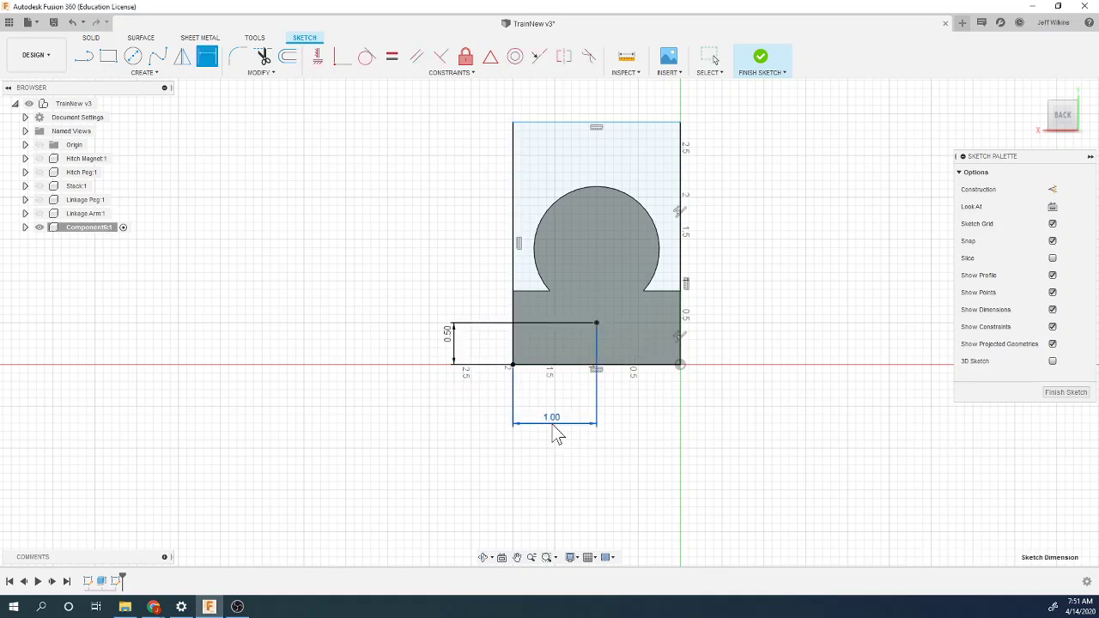
left_click(560, 424)
key("Return")
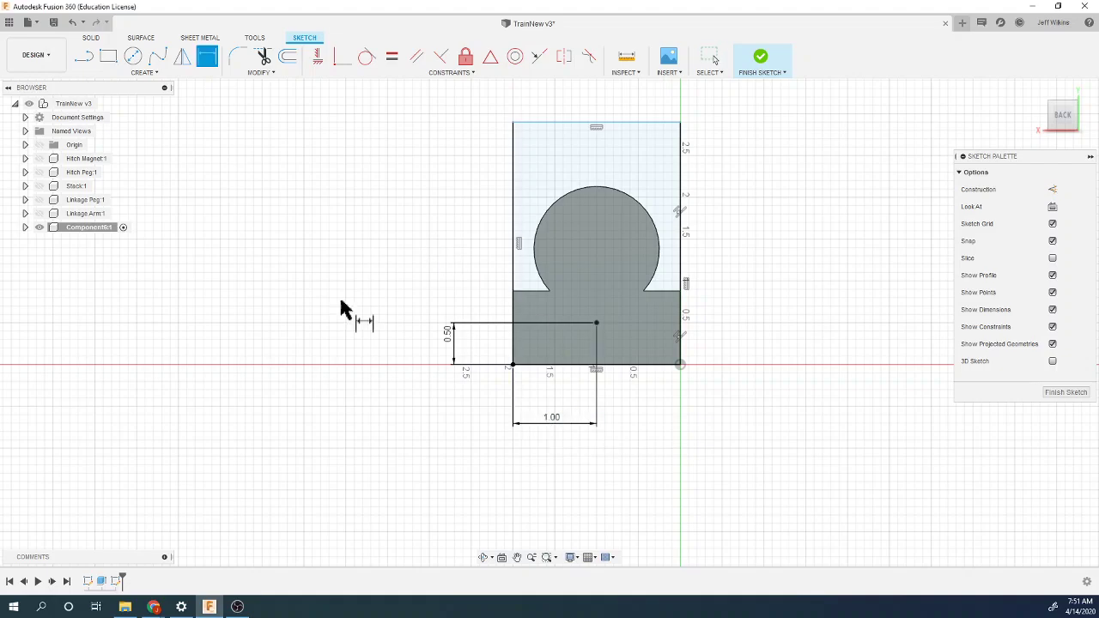
Step: Check the hole height on the Train Body drawing and set the point's height dimension to 0.375 in
mouse_move(151, 608)
left_click(207, 558)
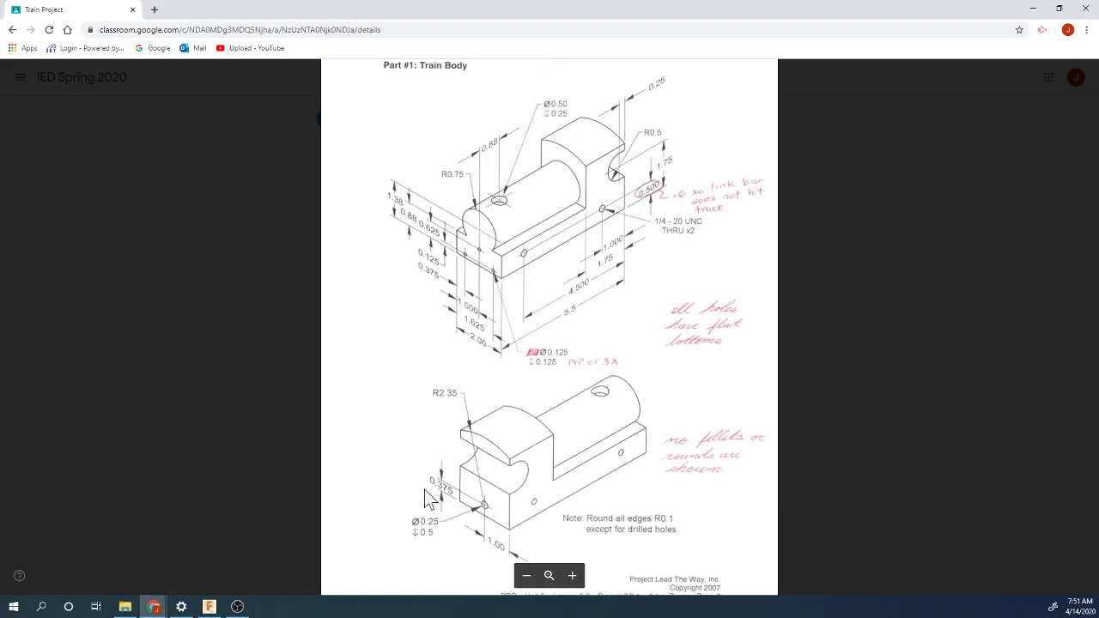
left_click(208, 607)
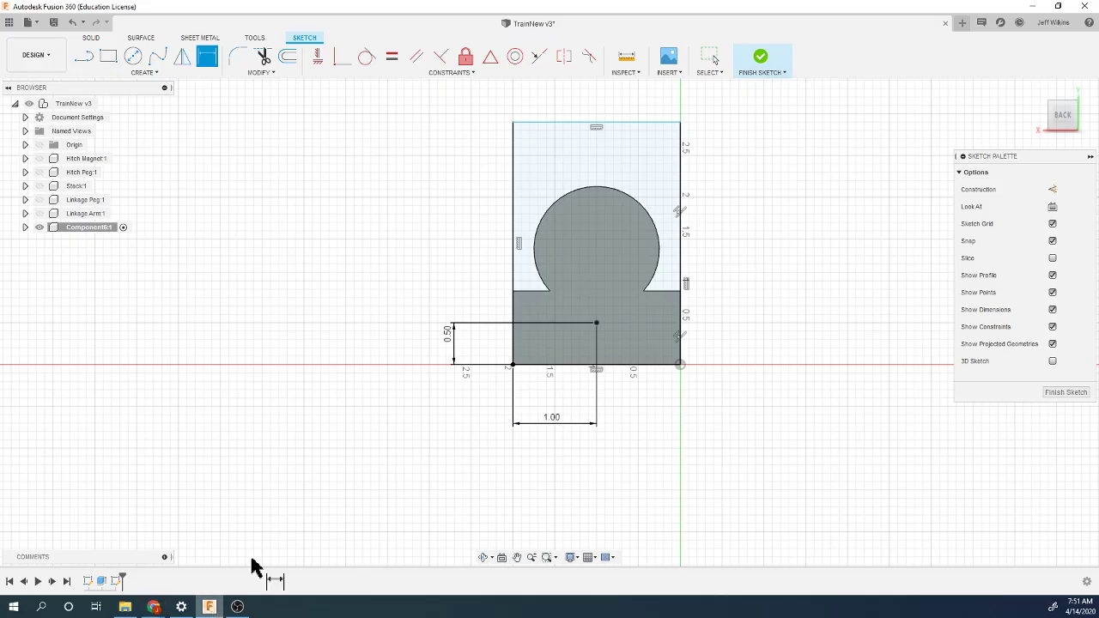
left_click(446, 342)
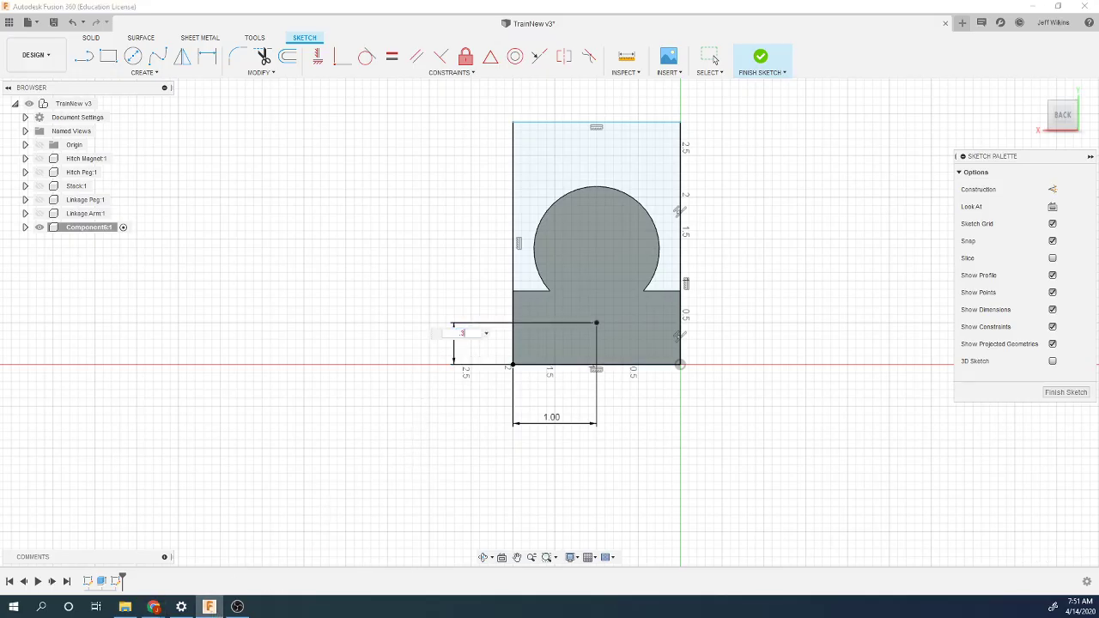
key("Return")
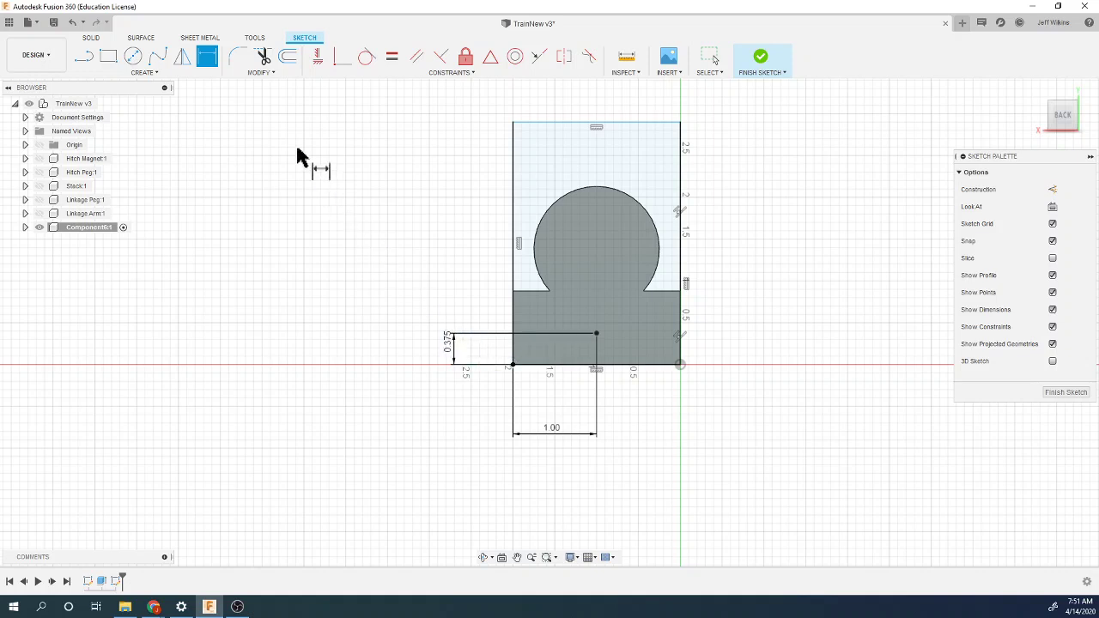
Step: Draw a center-point arc of about 2.14 in radius around the sketch point, spanning the rectangle's two side edges
left_click(144, 72)
mouse_move(136, 125)
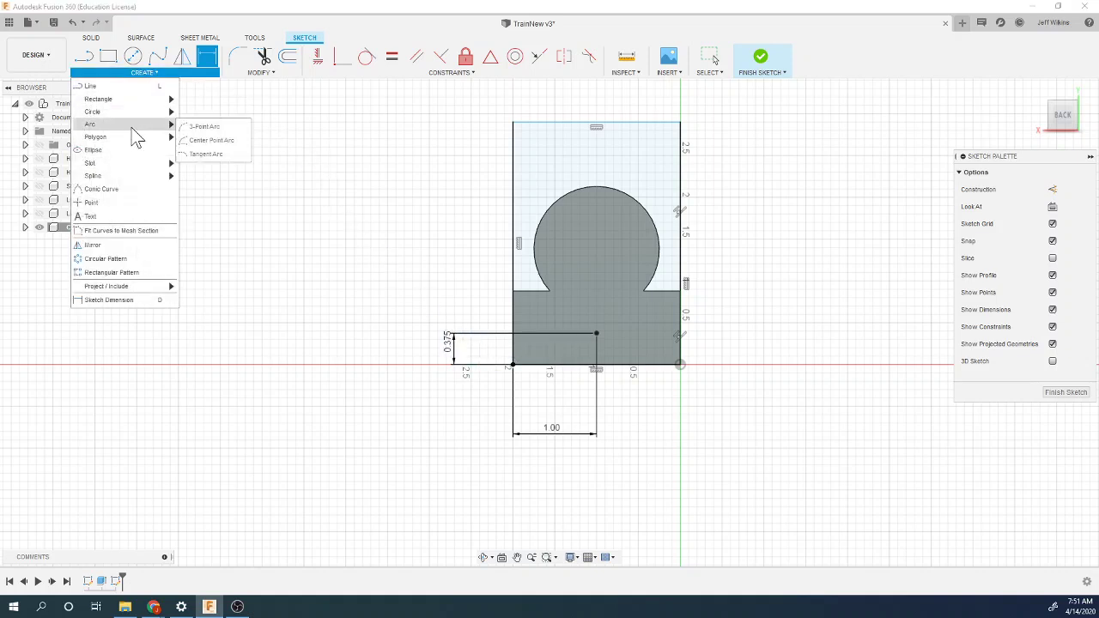
left_click(197, 139)
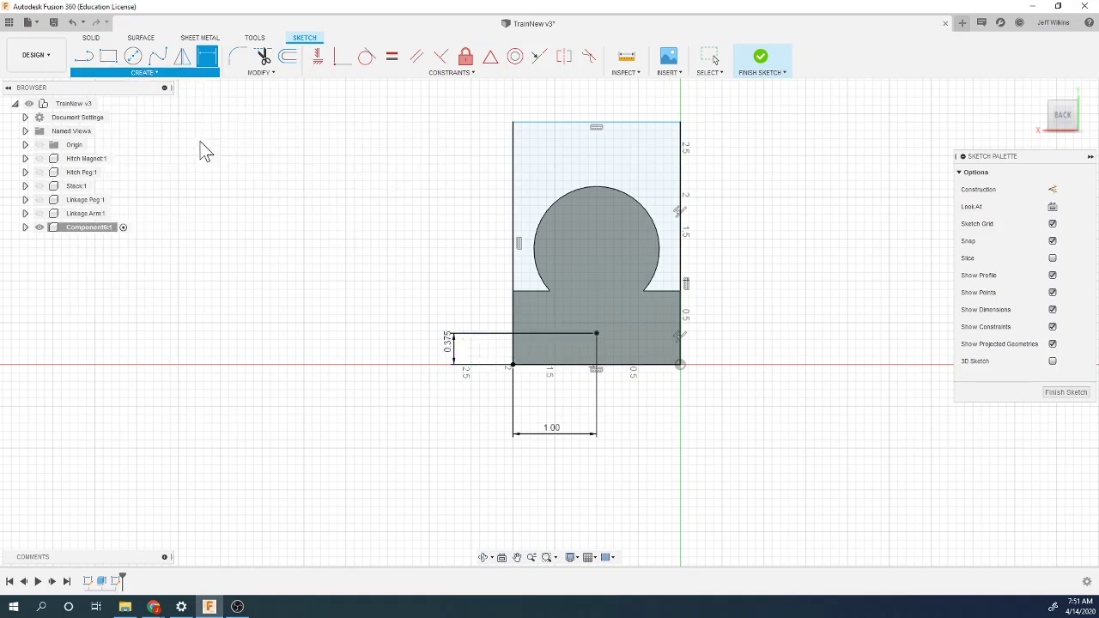
left_click(596, 332)
left_click(513, 174)
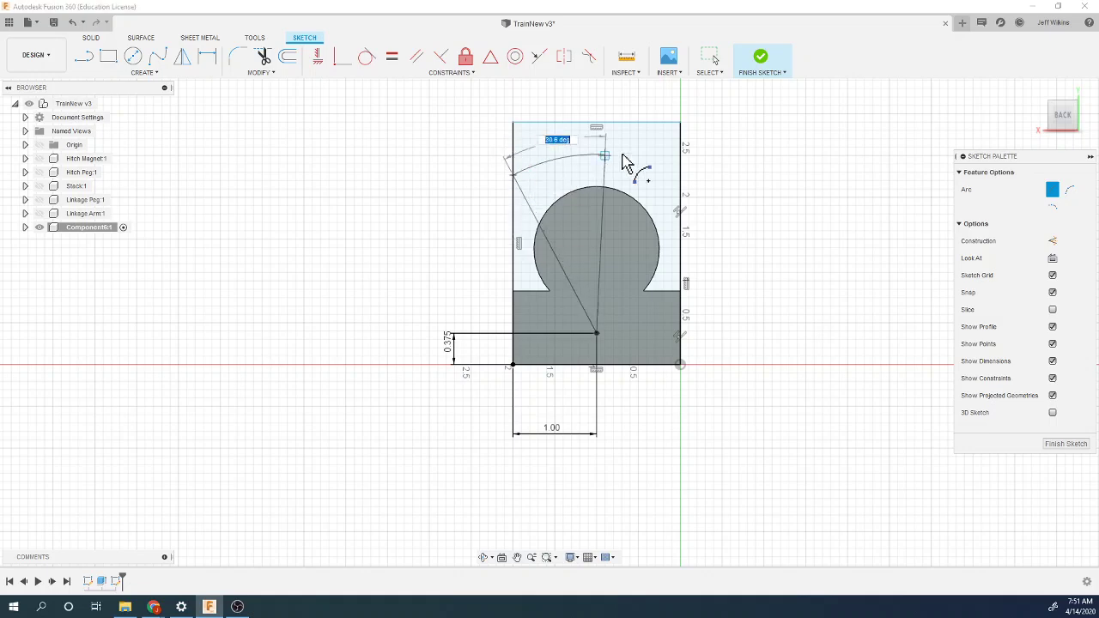
left_click(681, 175)
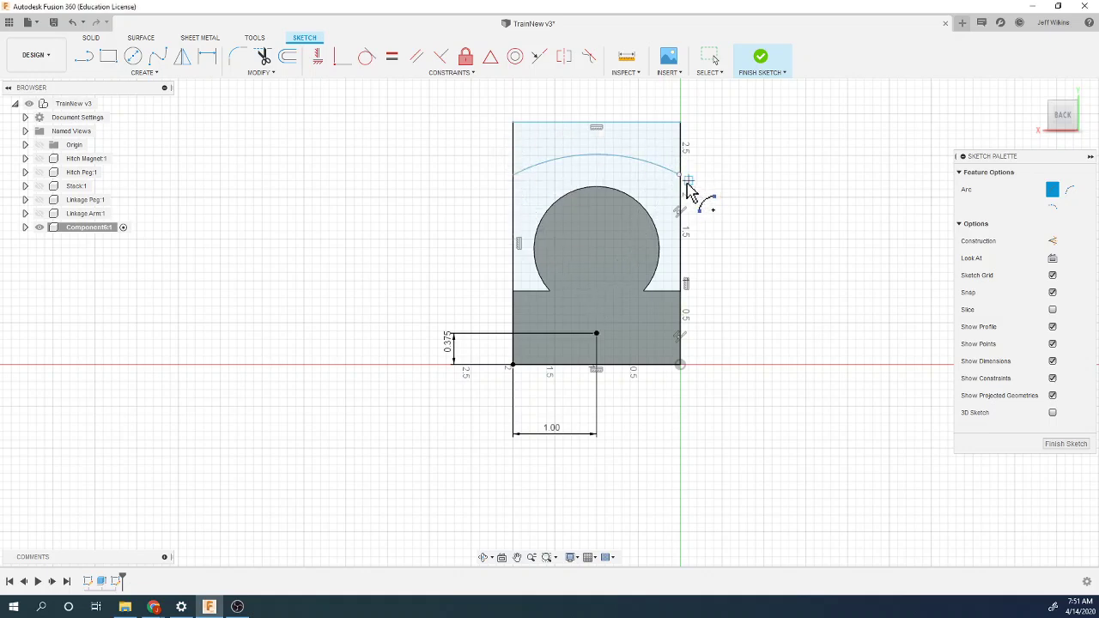
Step: Dimension the arc's radius as 2.35 in
scroll(687, 191, "up", 5)
key("d")
left_click(527, 132)
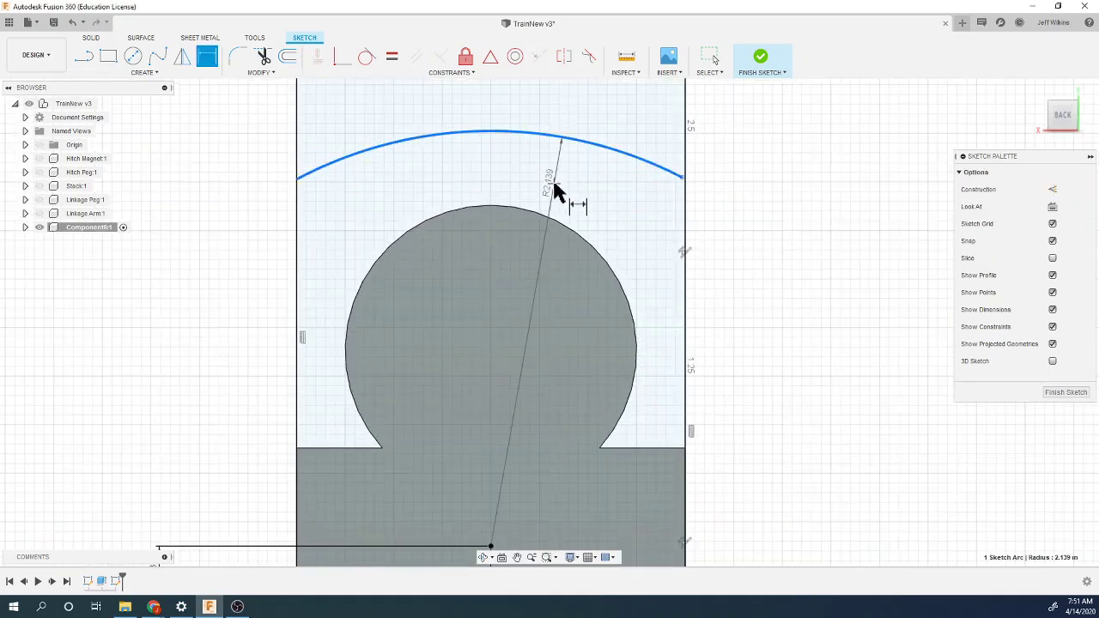
left_click(554, 189)
type("2")
key("Return")
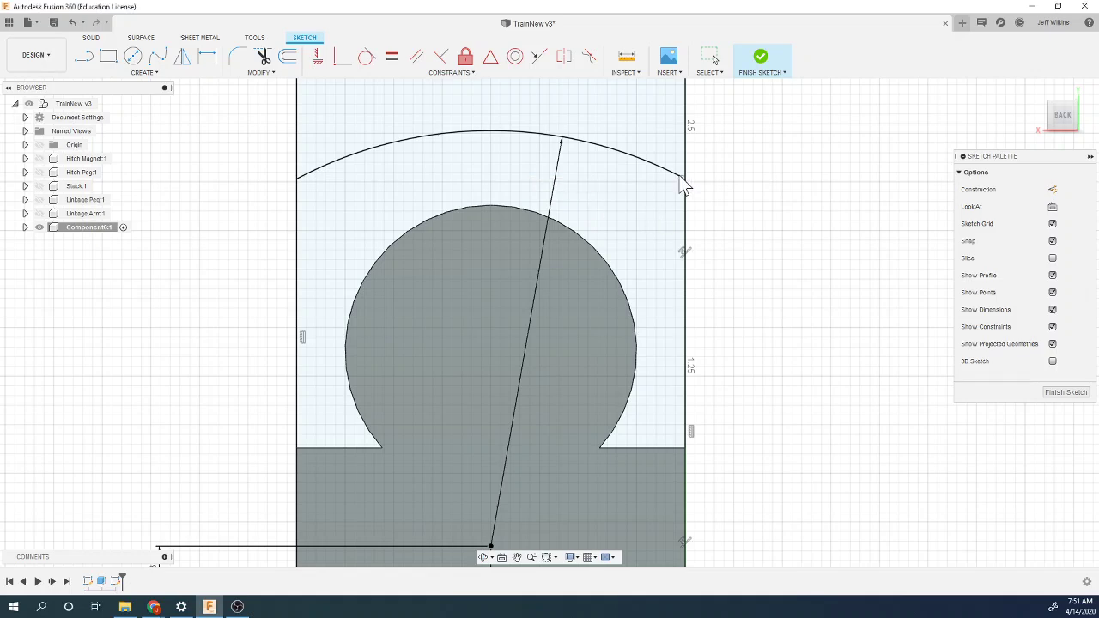
Step: Move the arc's overhanging endpoint back onto the rectangle's side edge and finish the sketch
key("d")
scroll(682, 164, "down", 5)
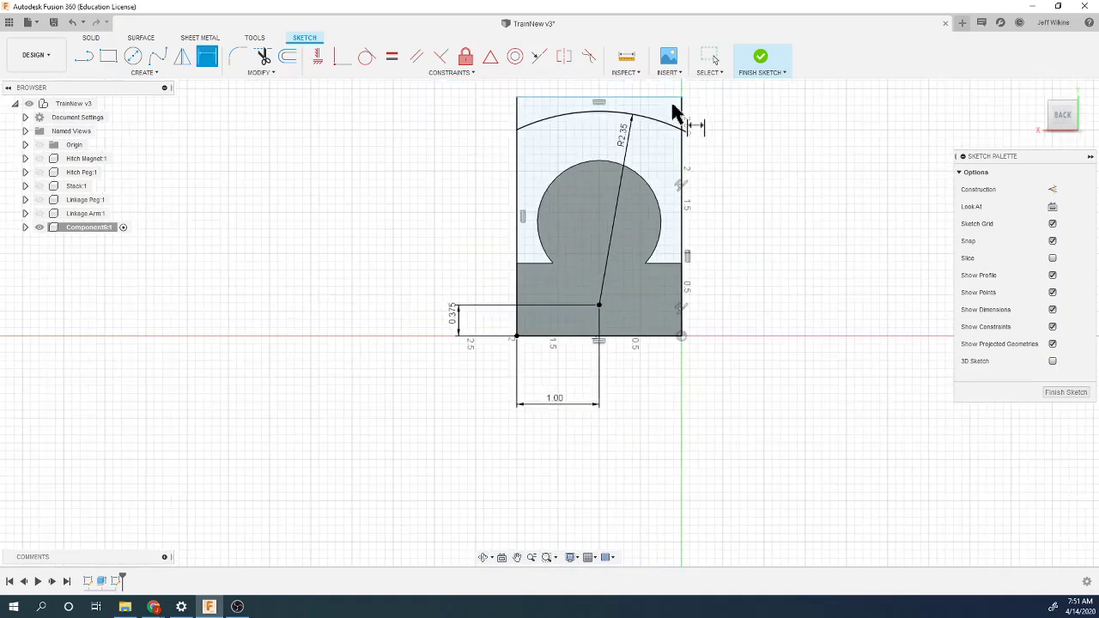
scroll(673, 106, "up", 5)
key("Escape")
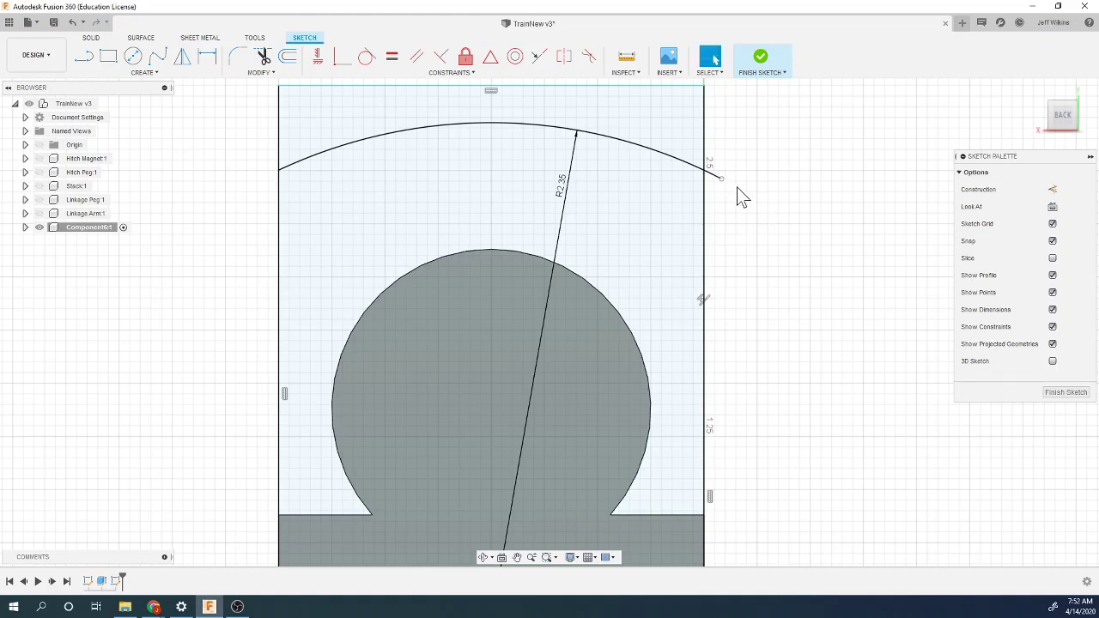
mouse_move(722, 179)
left_mouse_down()
mouse_move(684, 161)
mouse_move(708, 177)
left_mouse_up()
scroll(765, 242, "down", 3)
scroll(695, 312, "down", 2)
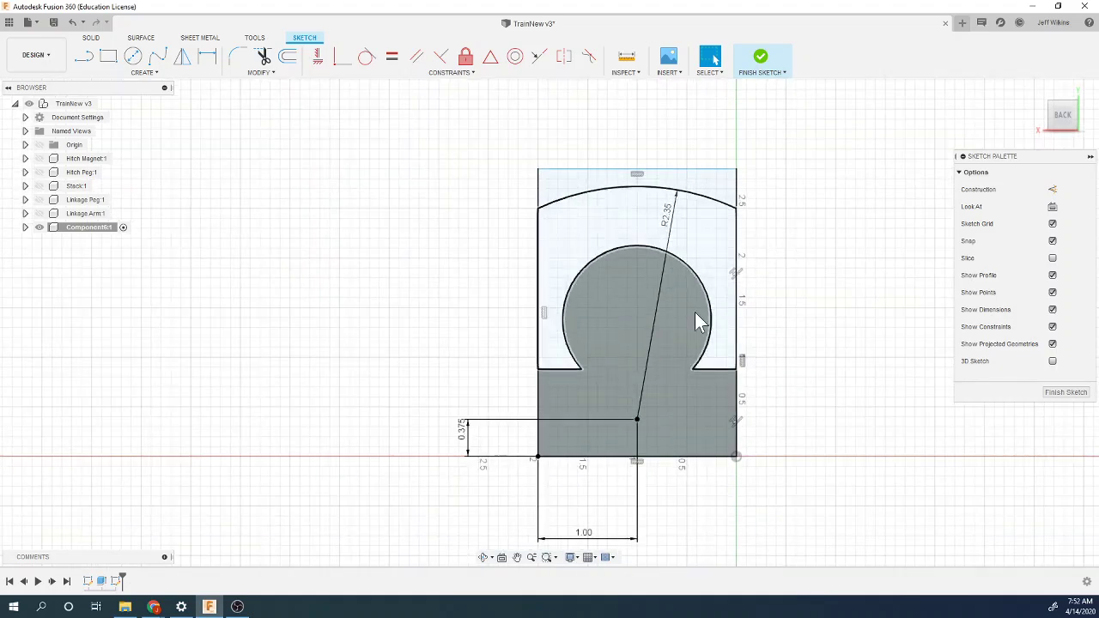
scroll(660, 315, "up", 1)
left_click(762, 70)
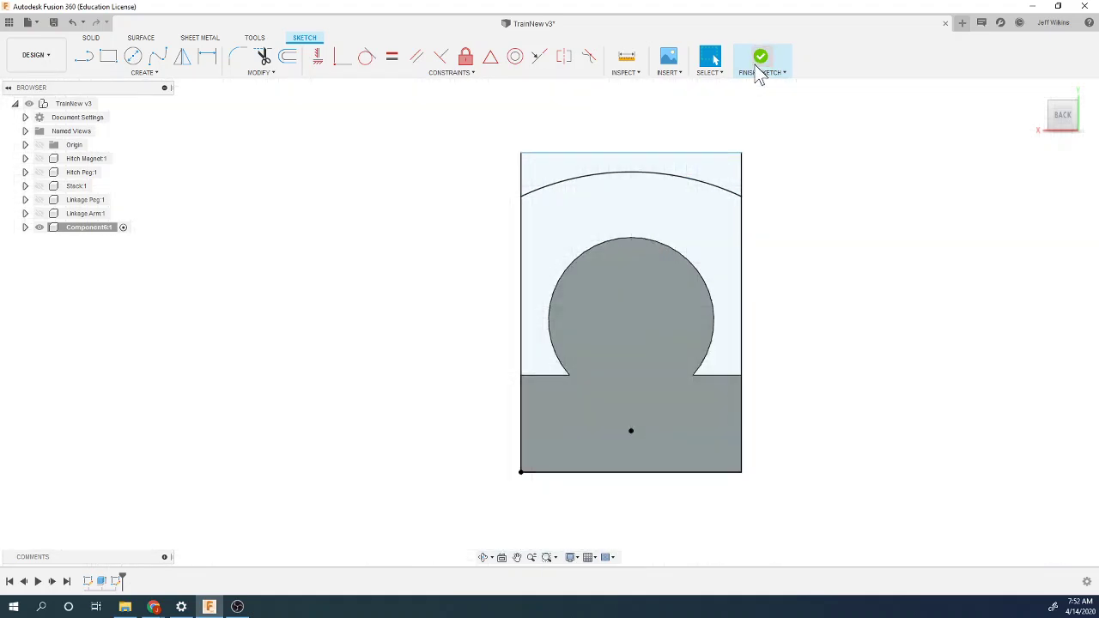
Step: Extrude the profile under the arc and the body's end profile 1.75 in outward, joined to the existing body
left_click(109, 57)
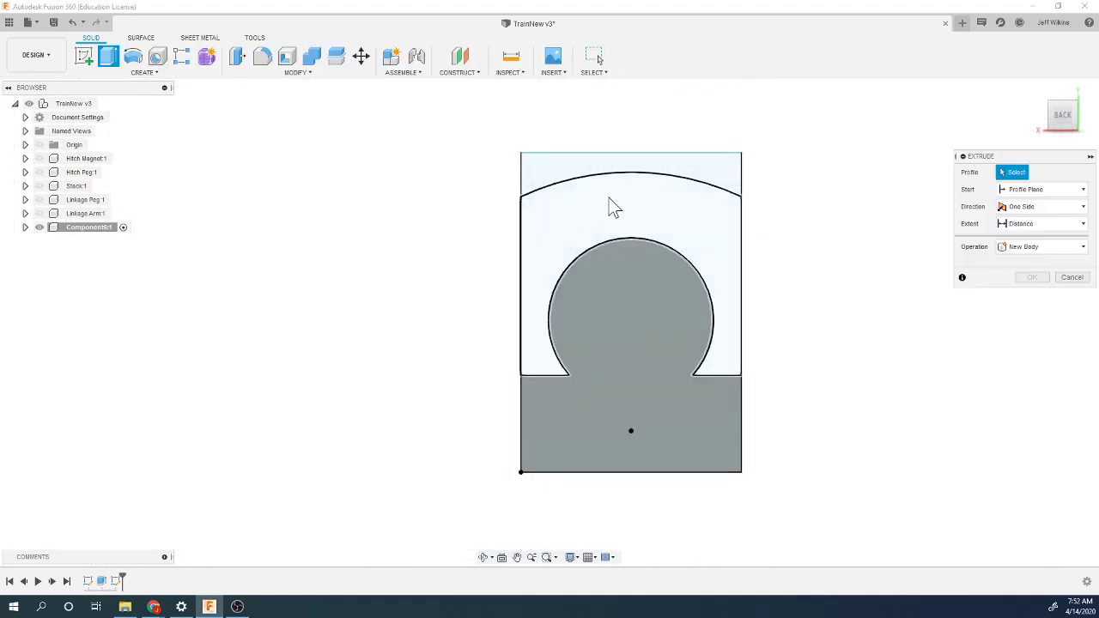
left_click(615, 228)
left_click(626, 284)
left_click(1046, 132)
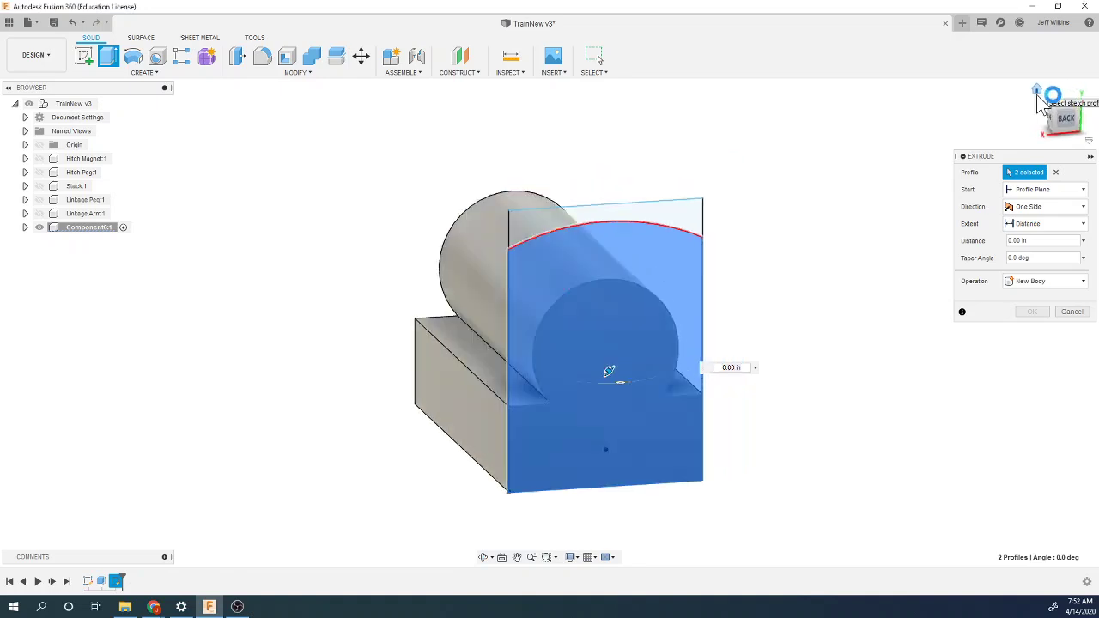
left_click_drag(682, 264, 788, 230)
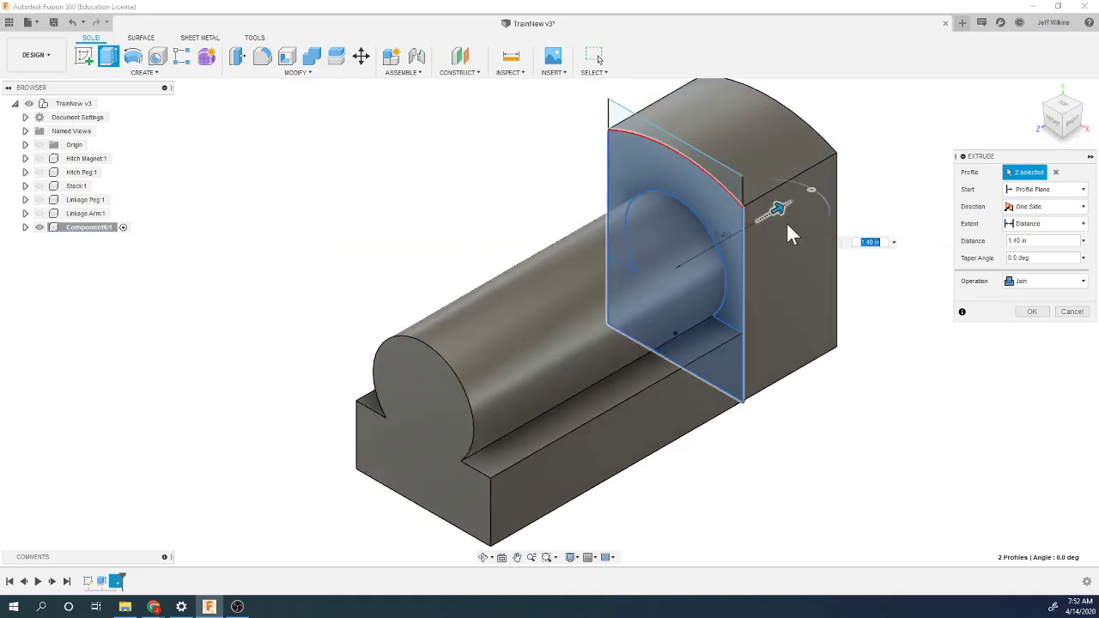
key("Return")
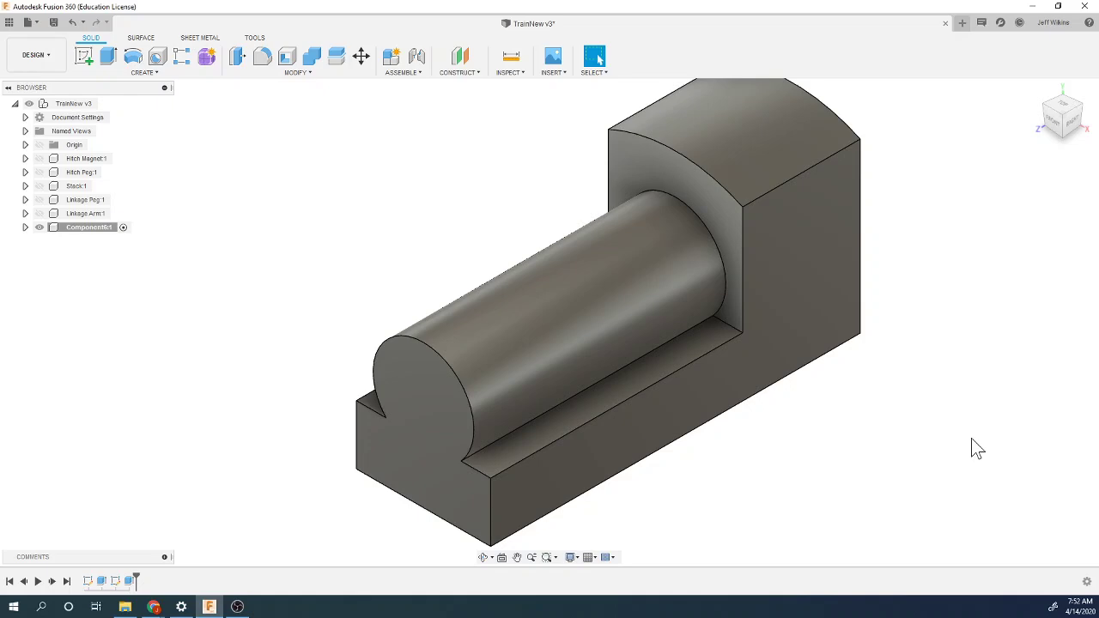
Step: Start a sketch on the cab's side face and draw a center-diameter circle near its rear edge
scroll(978, 449, "down", 2)
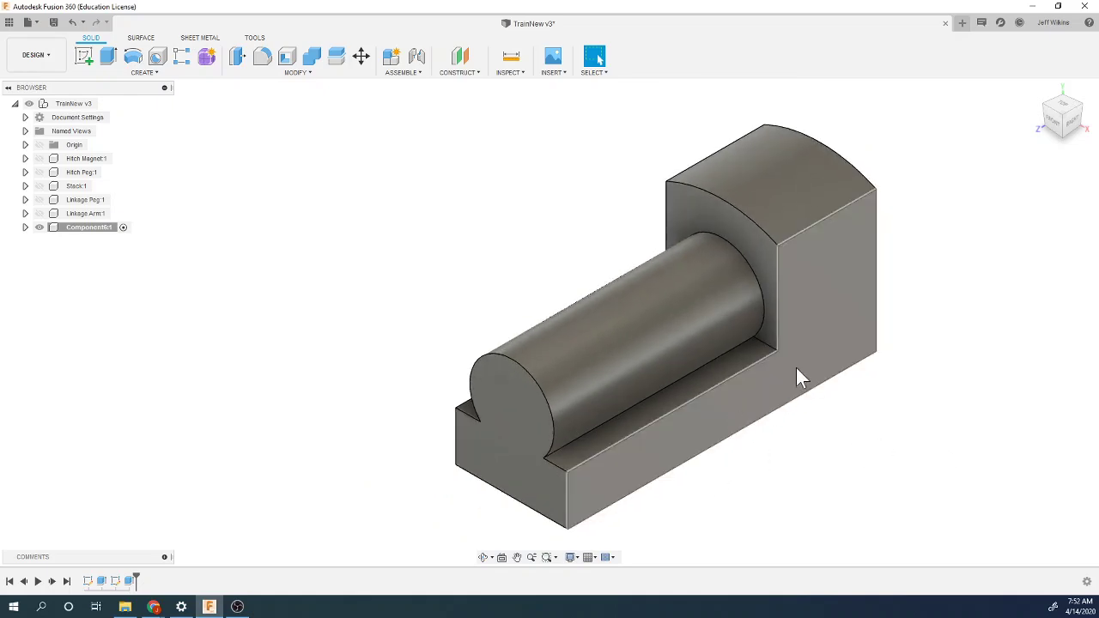
left_click(83, 56)
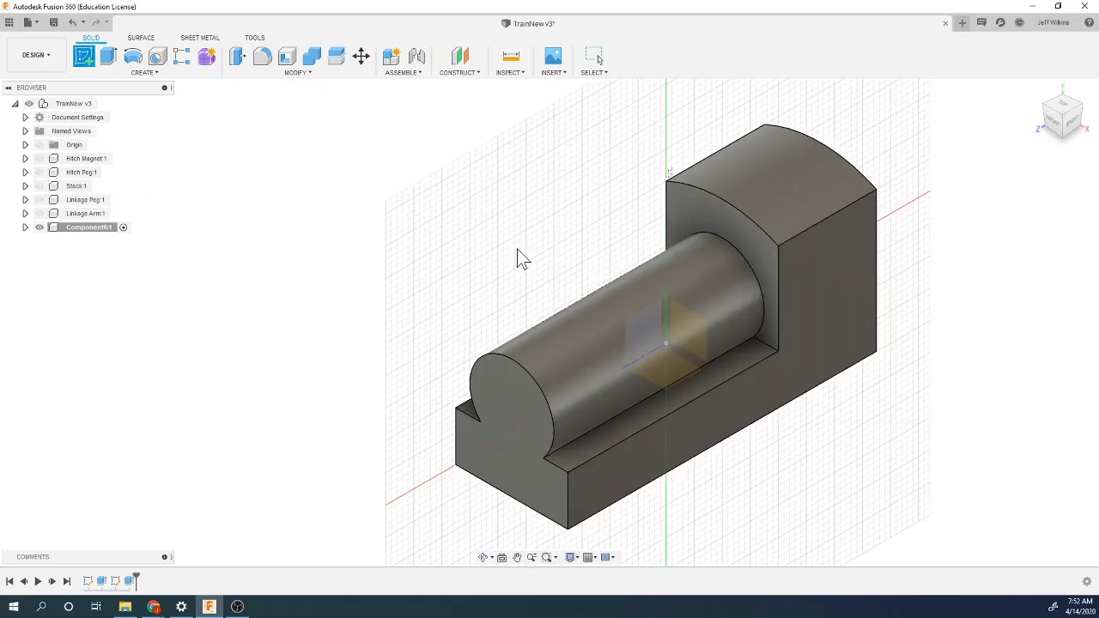
left_click(794, 319)
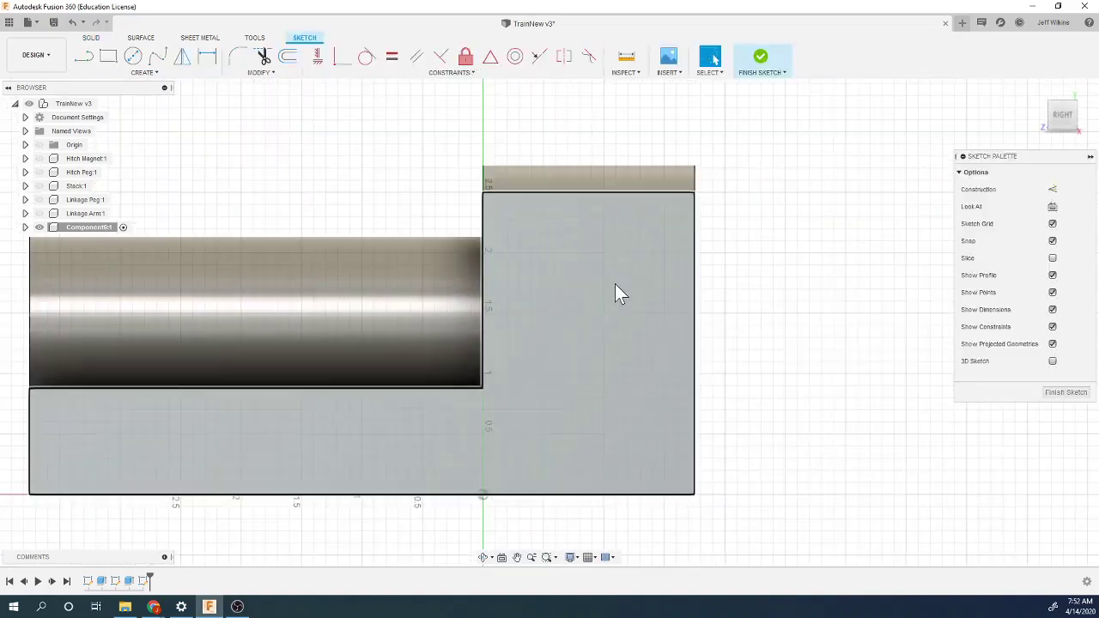
left_click(133, 56)
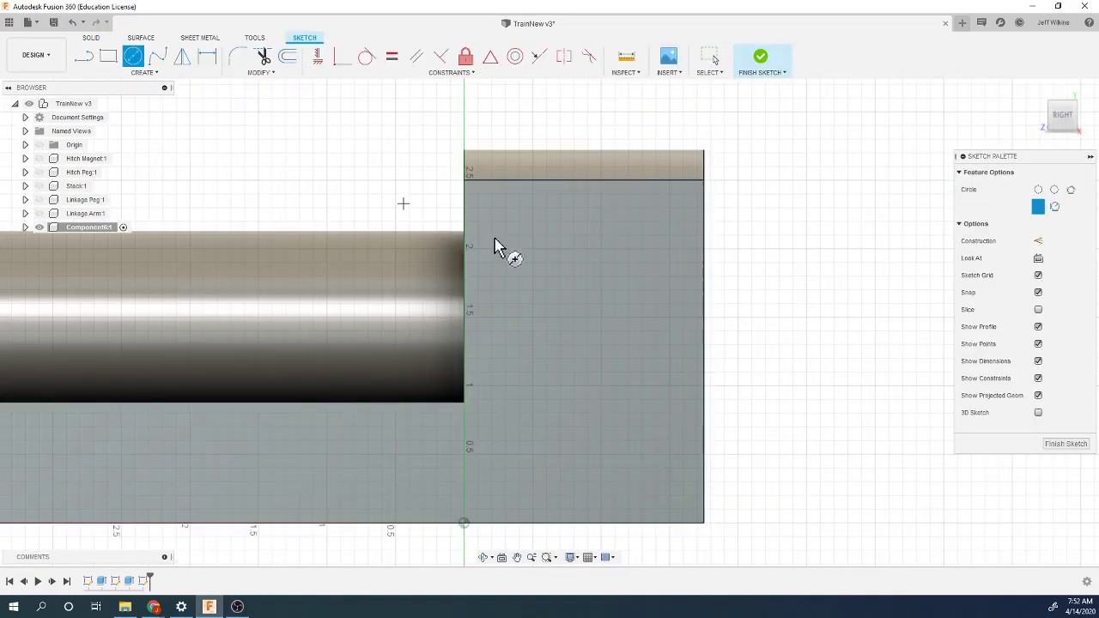
left_click(639, 271)
left_click(675, 314)
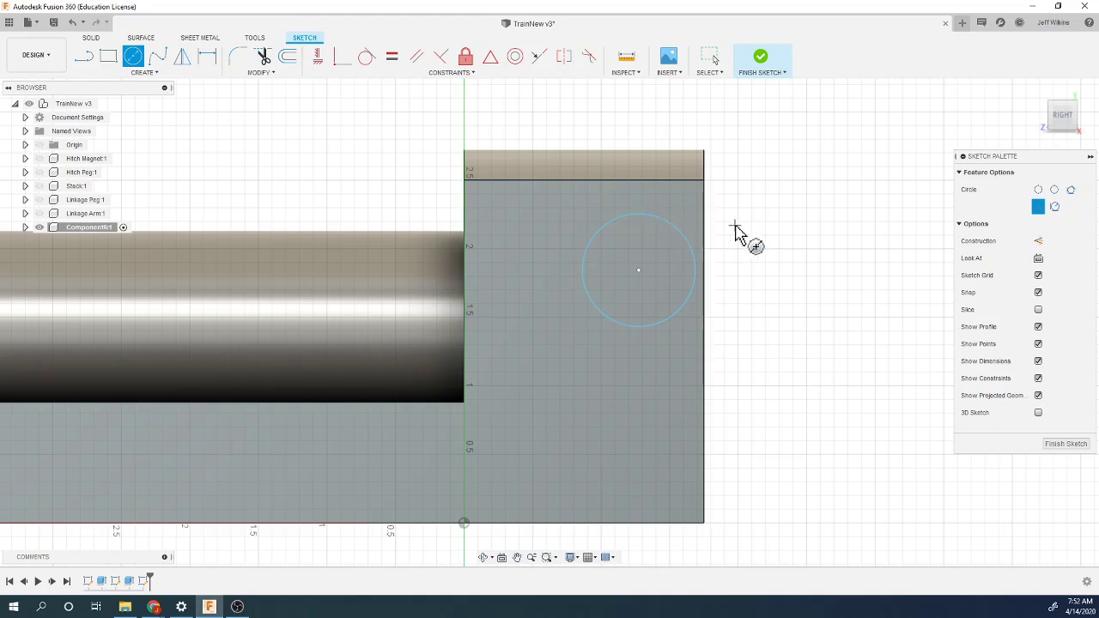
Step: Draw two lines from the circle's top and bottom points to the cab's rear edge
key("l")
left_click(640, 213)
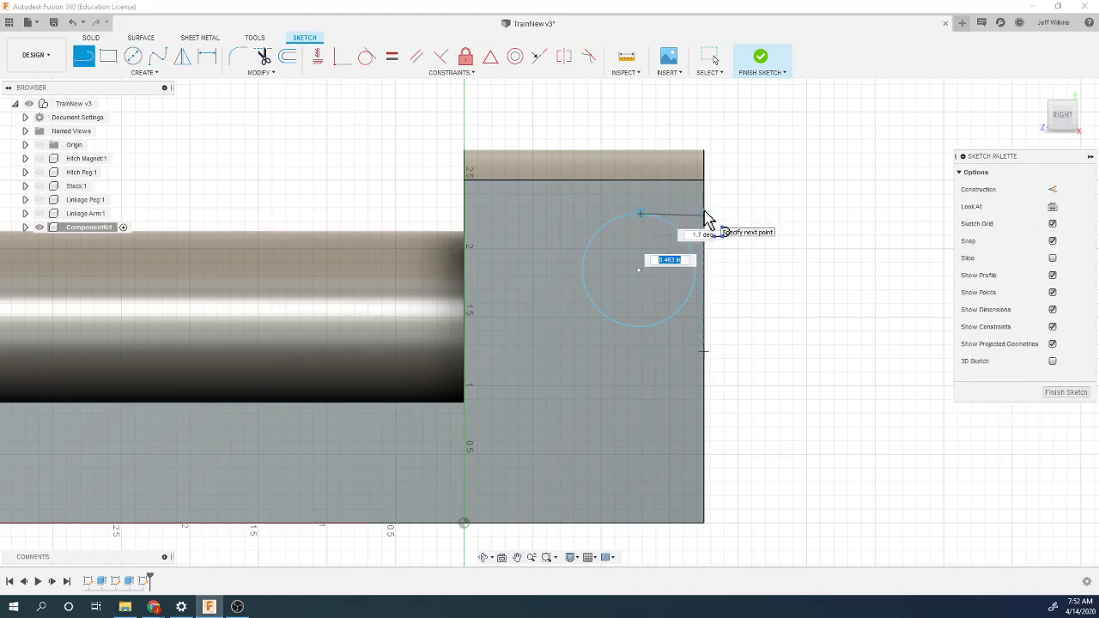
left_click(704, 216)
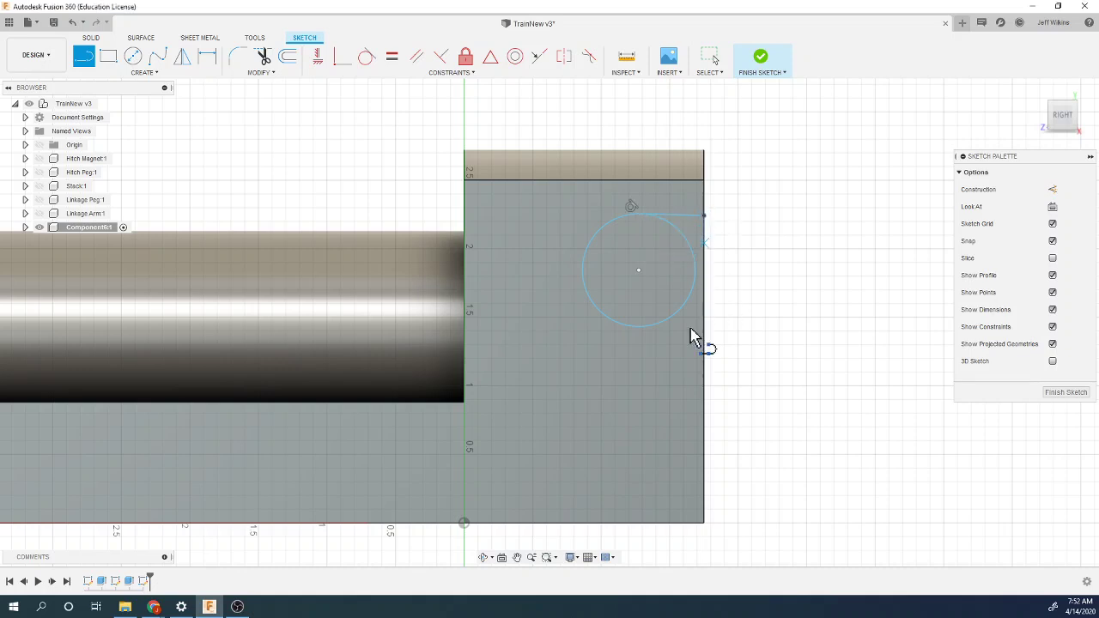
left_click(640, 326)
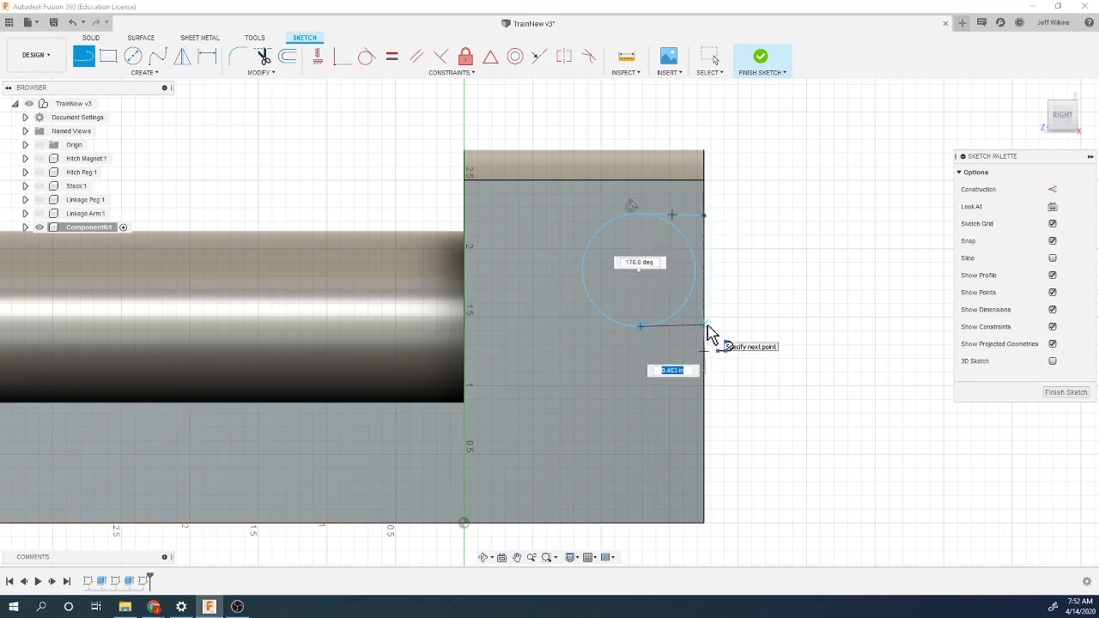
left_click(705, 326)
key("Escape")
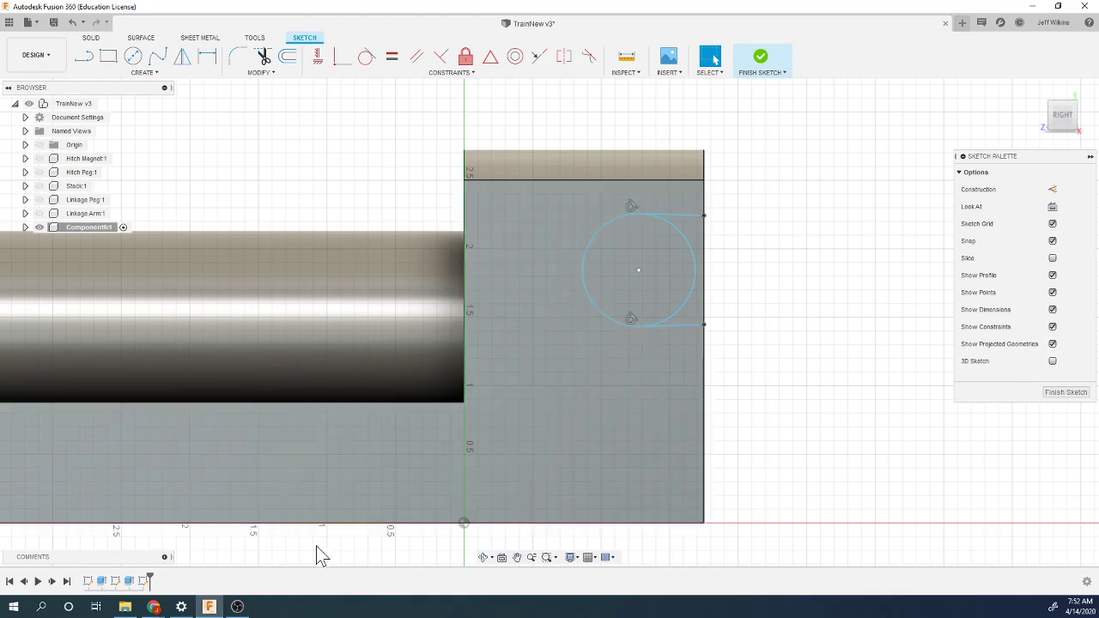
Step: Check the Train Body drawing in the browser and dimension the circle's center 1.75 in above the body's bottom edge
mouse_move(153, 605)
left_click(216, 567)
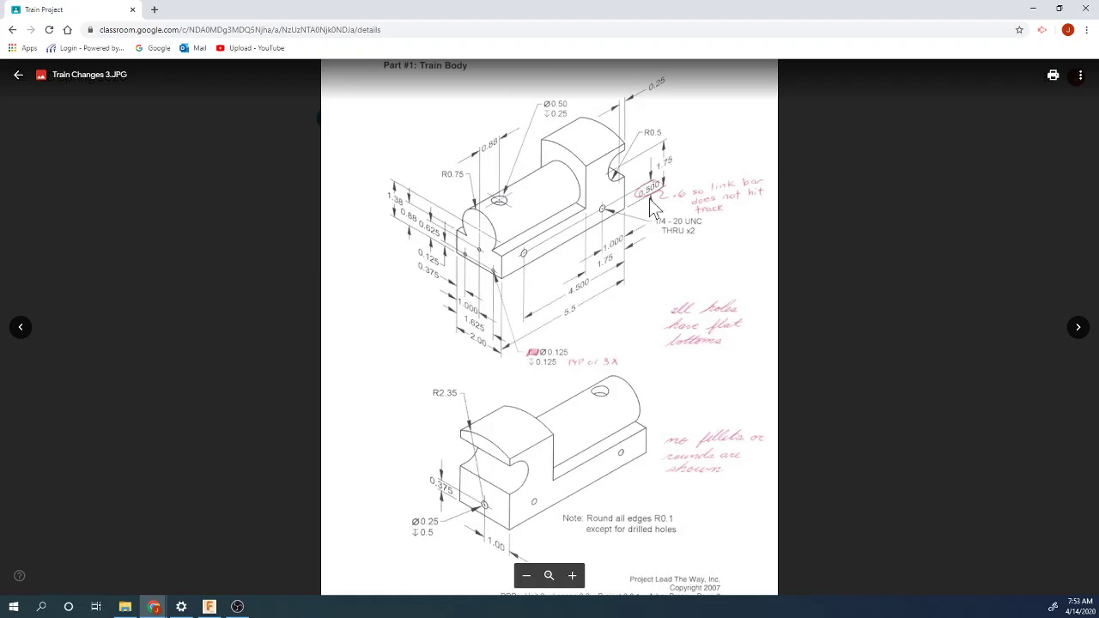
left_click(208, 607)
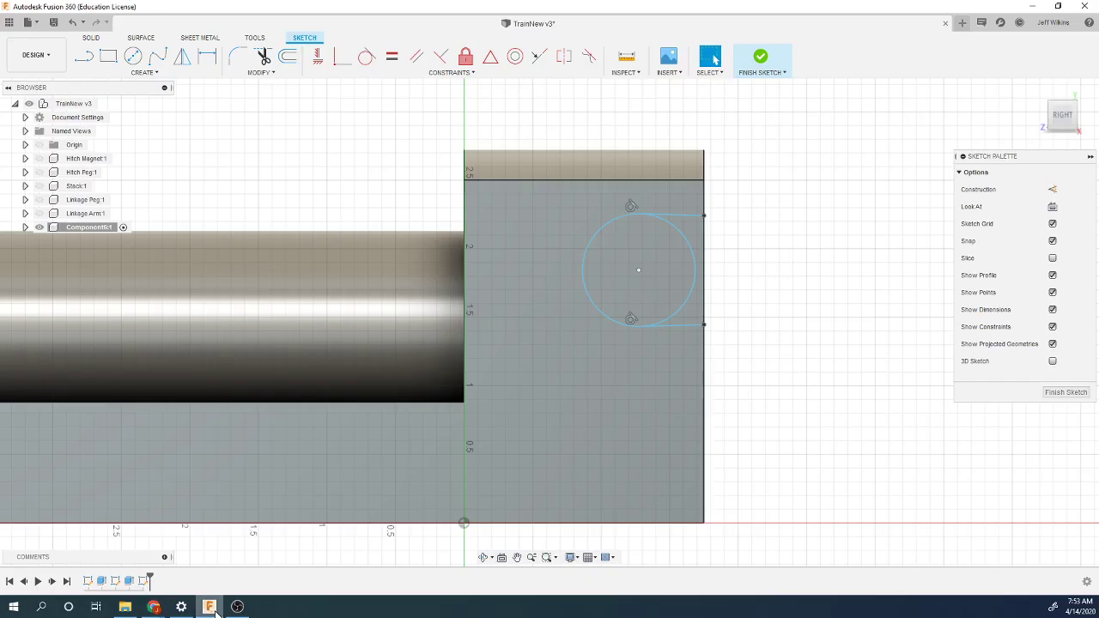
key("d")
left_click(643, 523)
left_click(638, 273)
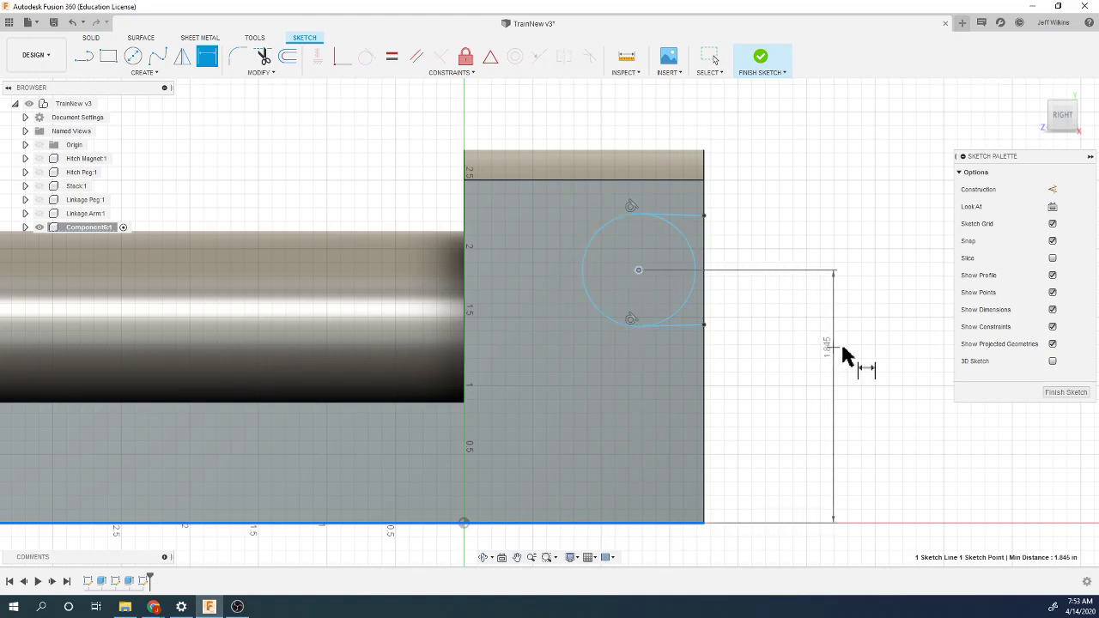
left_click(842, 365)
type("1.7")
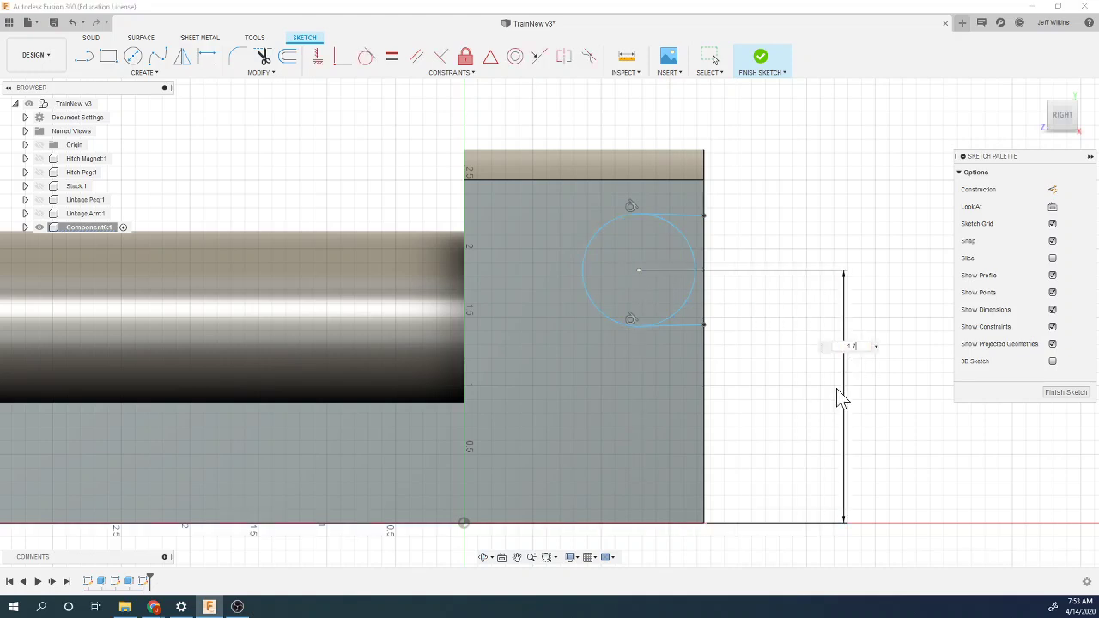
type("5")
key("Return")
Step: Dimension the circle's center 0.25 in from the cab's rear edge and set its diameter to 1 in
left_click(639, 283)
left_click(705, 277)
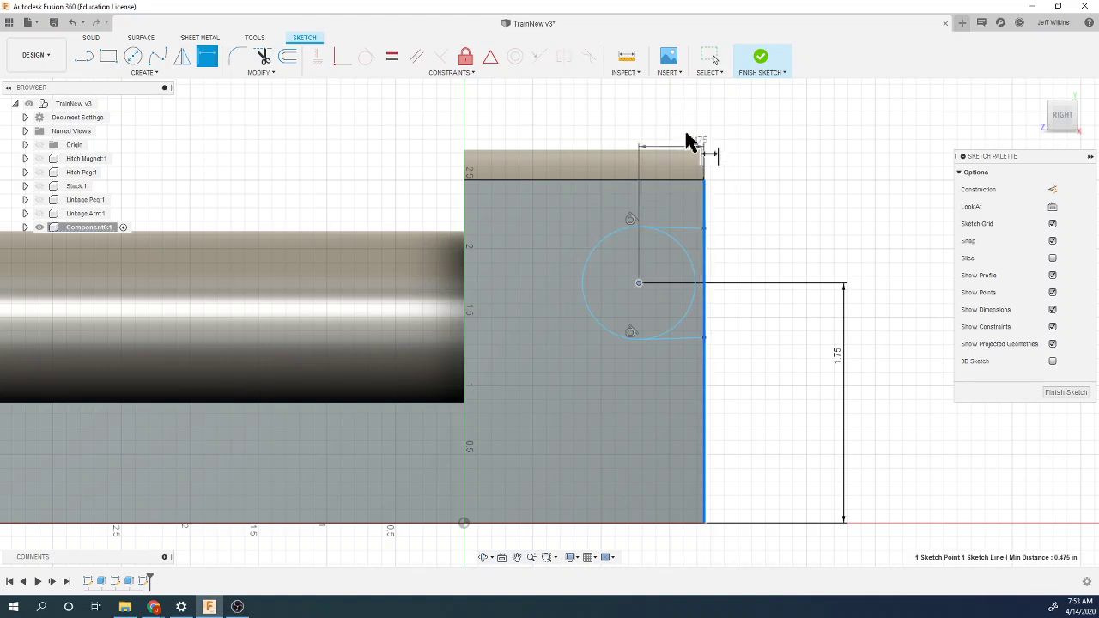
left_click(669, 110)
type("0.25")
key("Return")
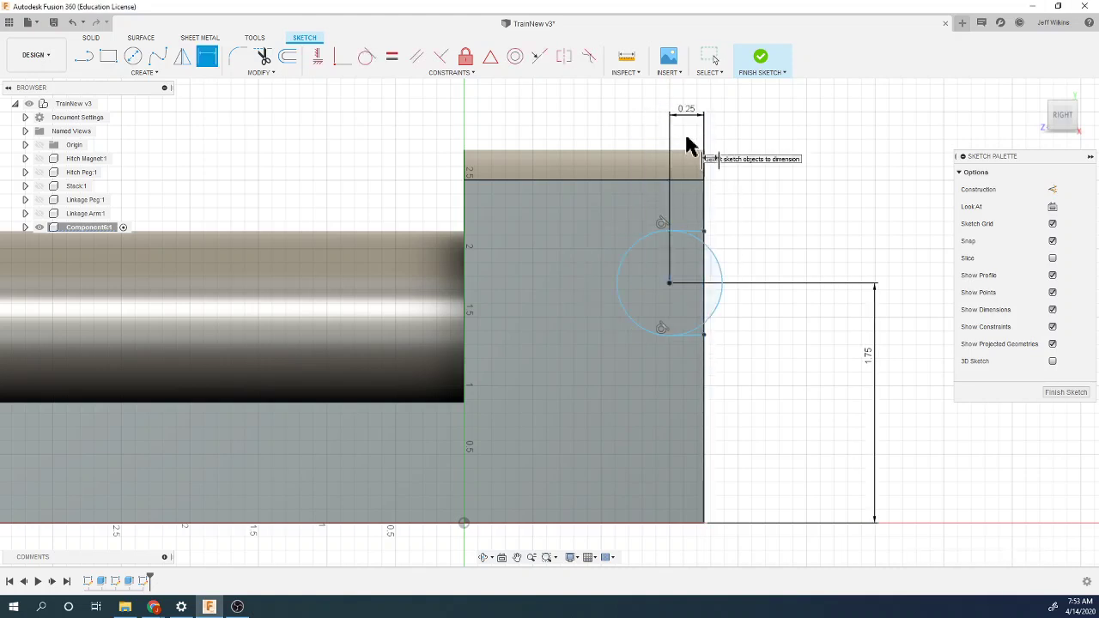
left_click(627, 319)
left_click(571, 354)
type("1")
key("Return")
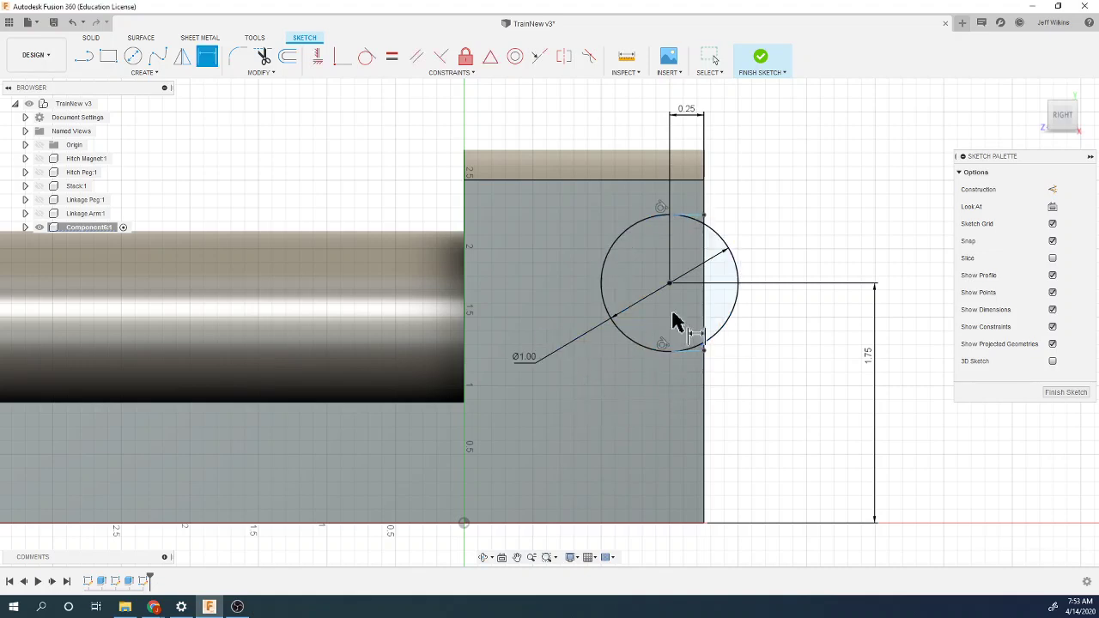
Step: Make both lines between the circle and the rear edge horizontal and finish the sketch
scroll(697, 215, "up", 3)
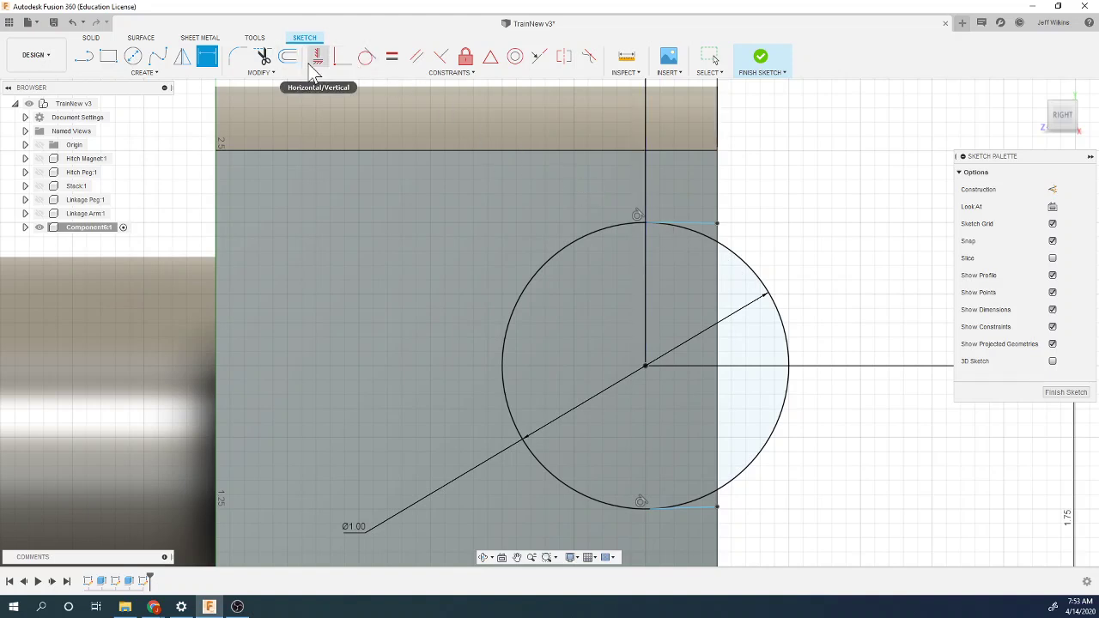
left_click(314, 60)
left_click(702, 227)
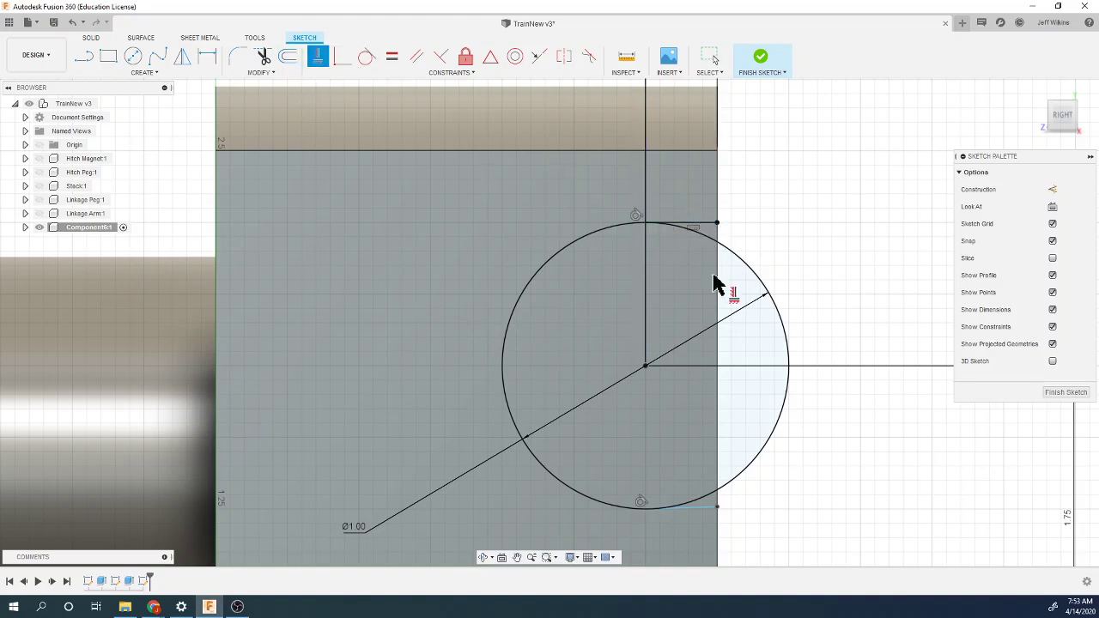
left_click(697, 512)
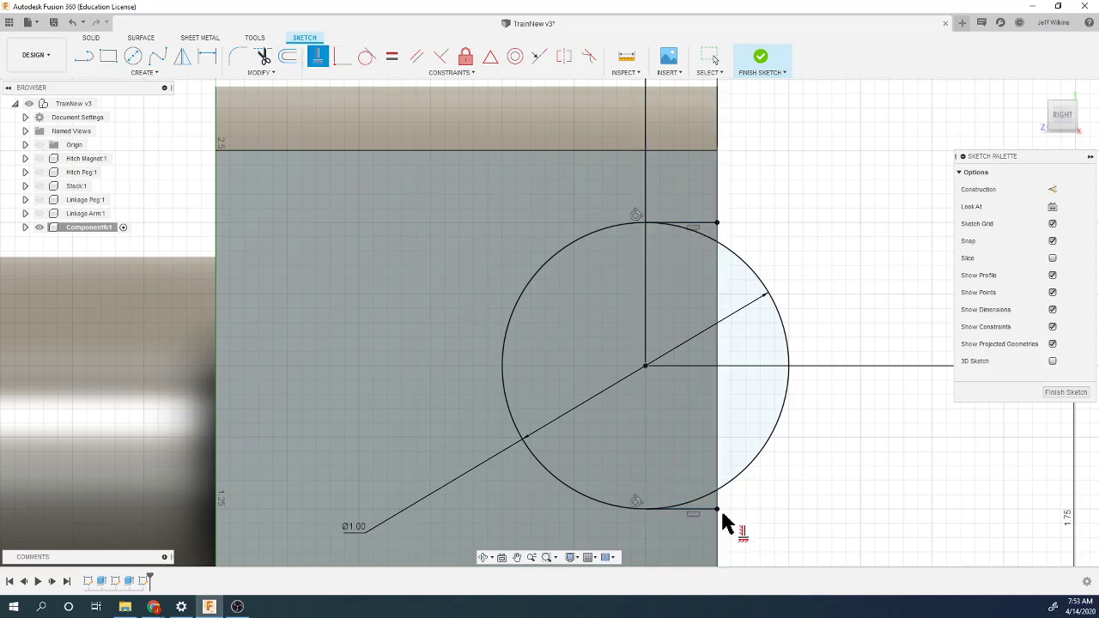
scroll(512, 301, "down", 4)
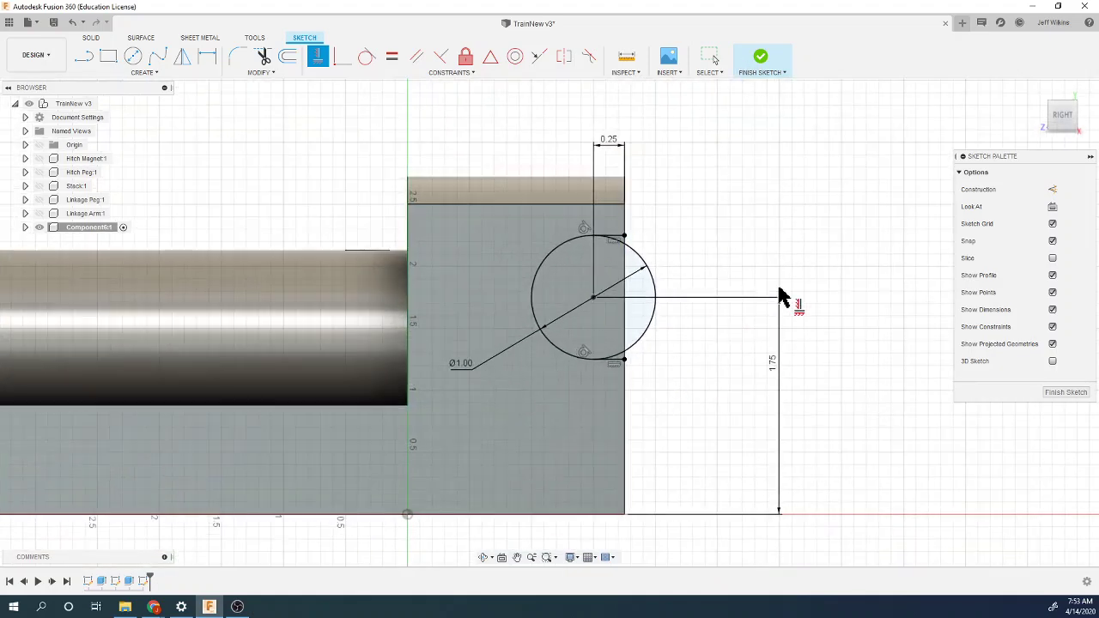
left_click(769, 62)
Step: Extrude the three profiles of the rounded notch by -4 in to cut through the cab
left_click(108, 56)
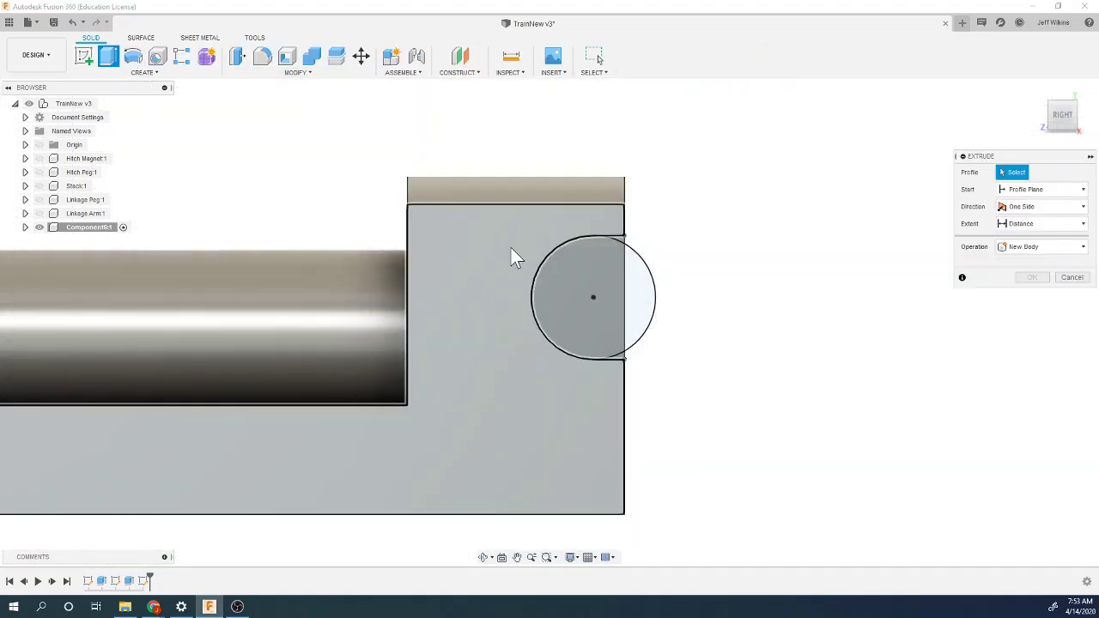
left_click(584, 284)
left_click(628, 259)
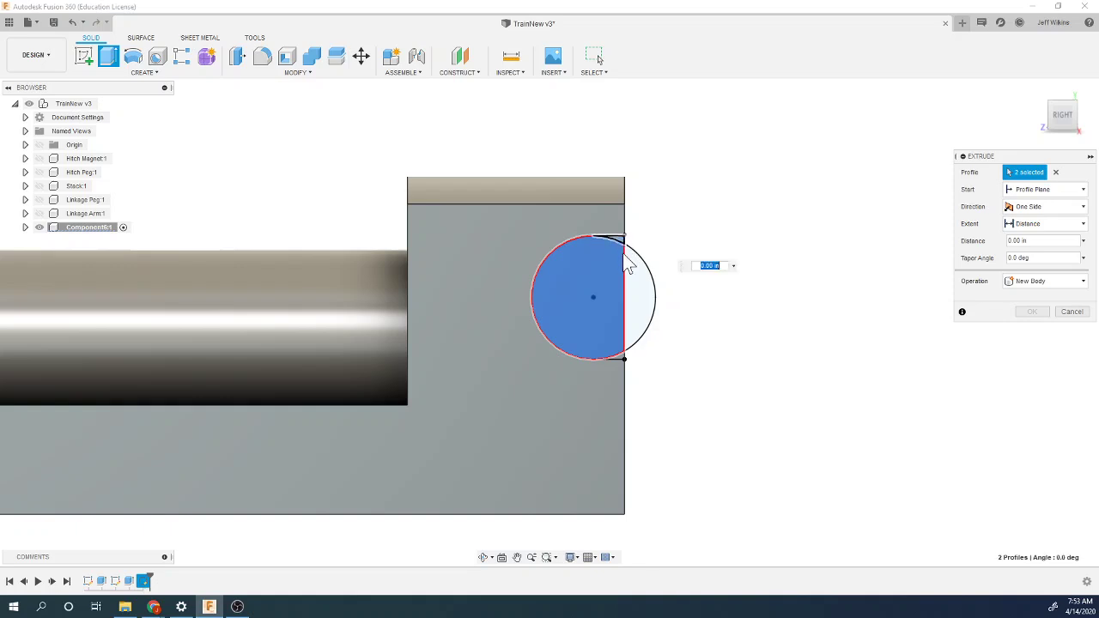
left_click(628, 361)
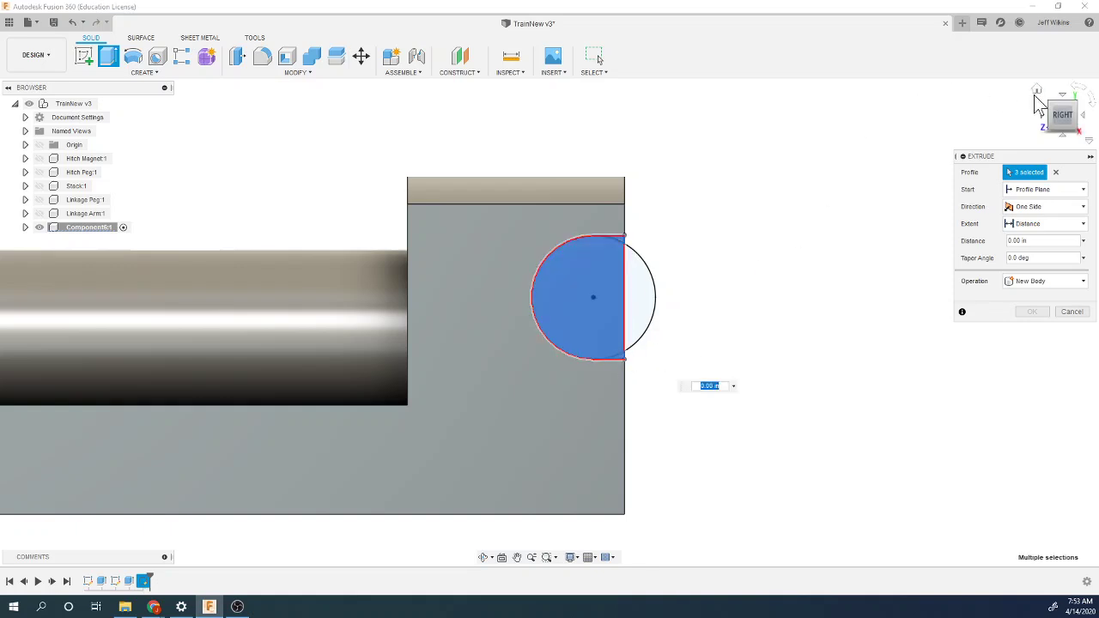
left_click(1037, 100)
left_click_drag(759, 282, 578, 265)
type("-4")
key("Return")
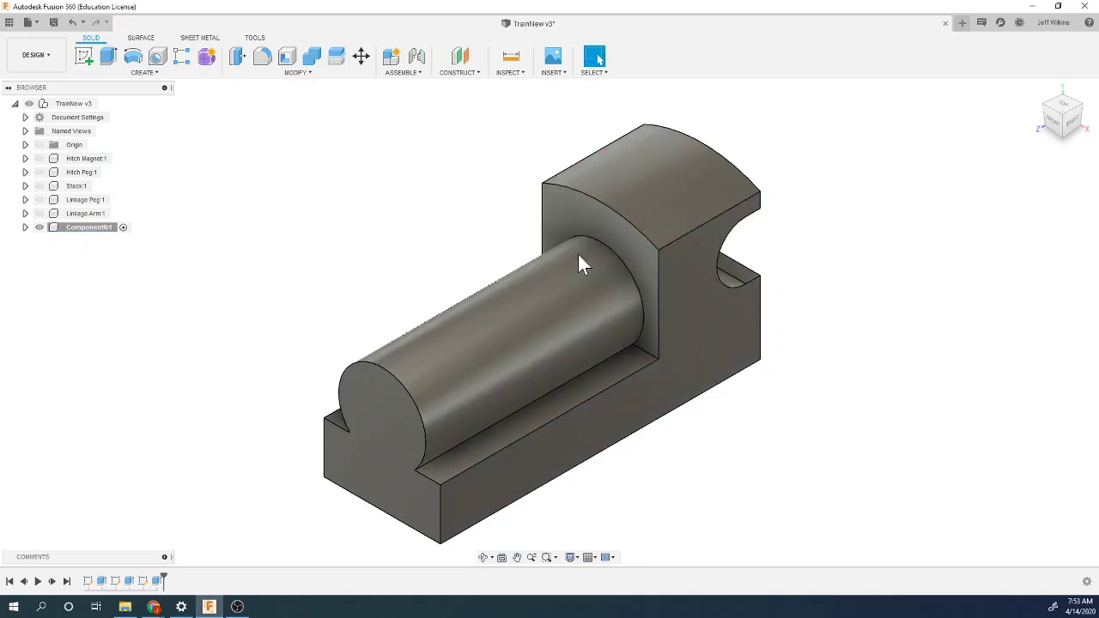
Step: Start a sketch on the body's front face and place three points: two low near the sides and one centered above them
mouse_move(1070, 111)
left_mouse_down()
mouse_move(1055, 83)
mouse_move(1065, 121)
left_mouse_up()
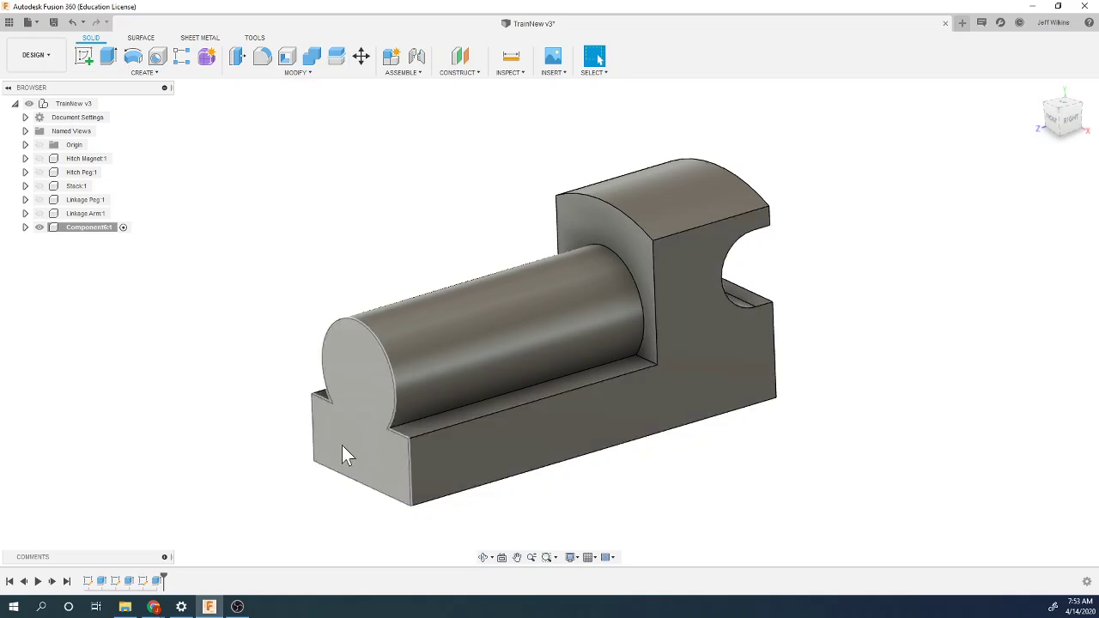
left_click_drag(1064, 120, 1084, 138)
middle_click_drag(910, 309, 942, 331, "shift")
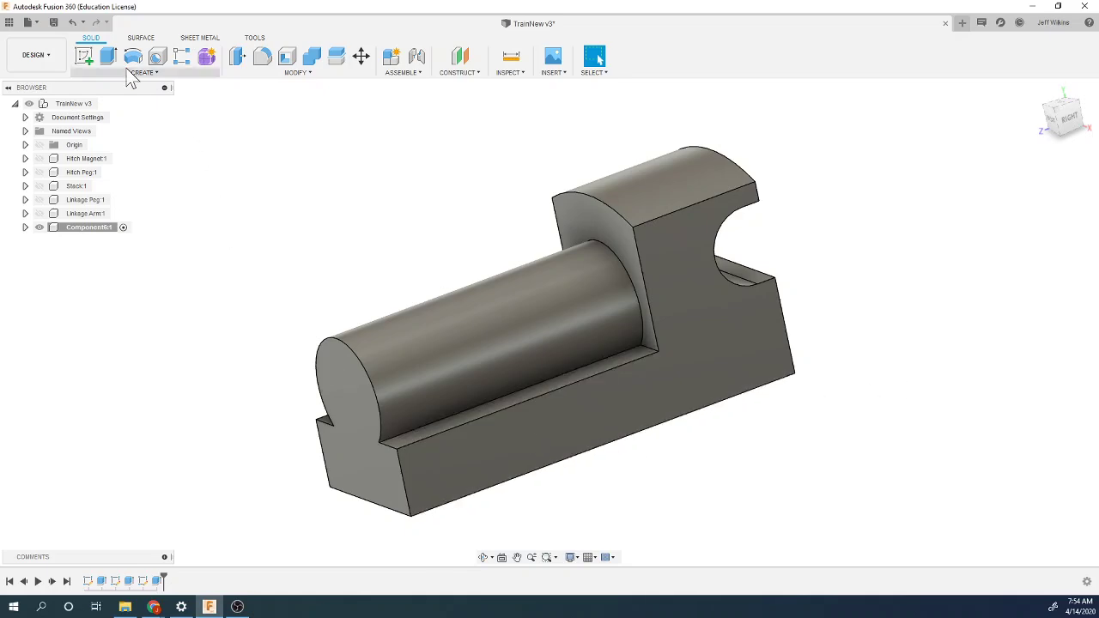
left_click(84, 57)
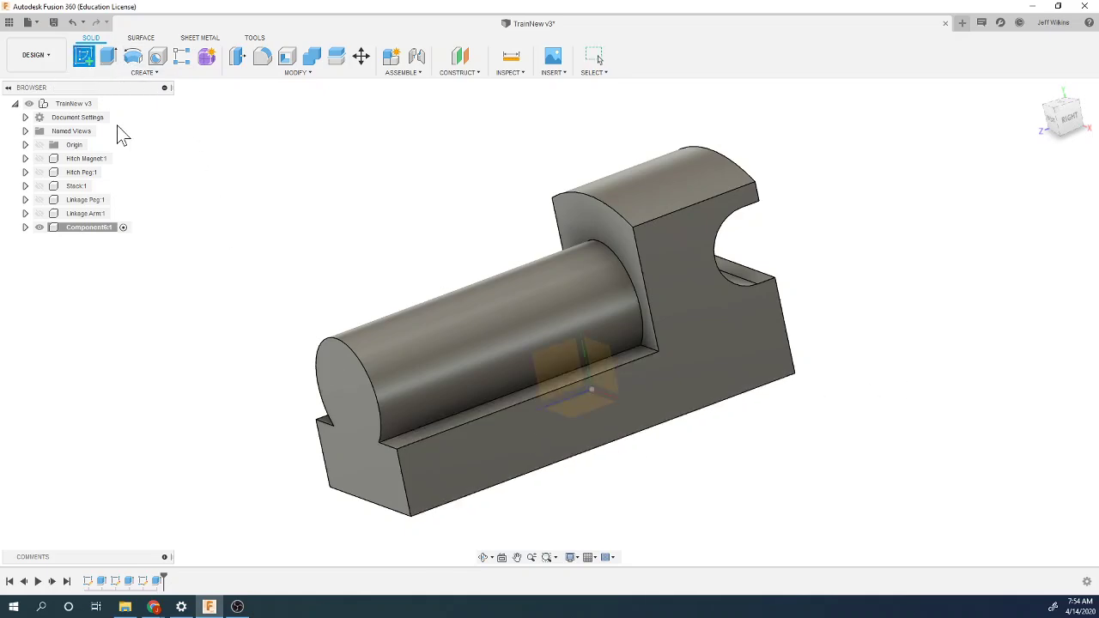
left_click(378, 492)
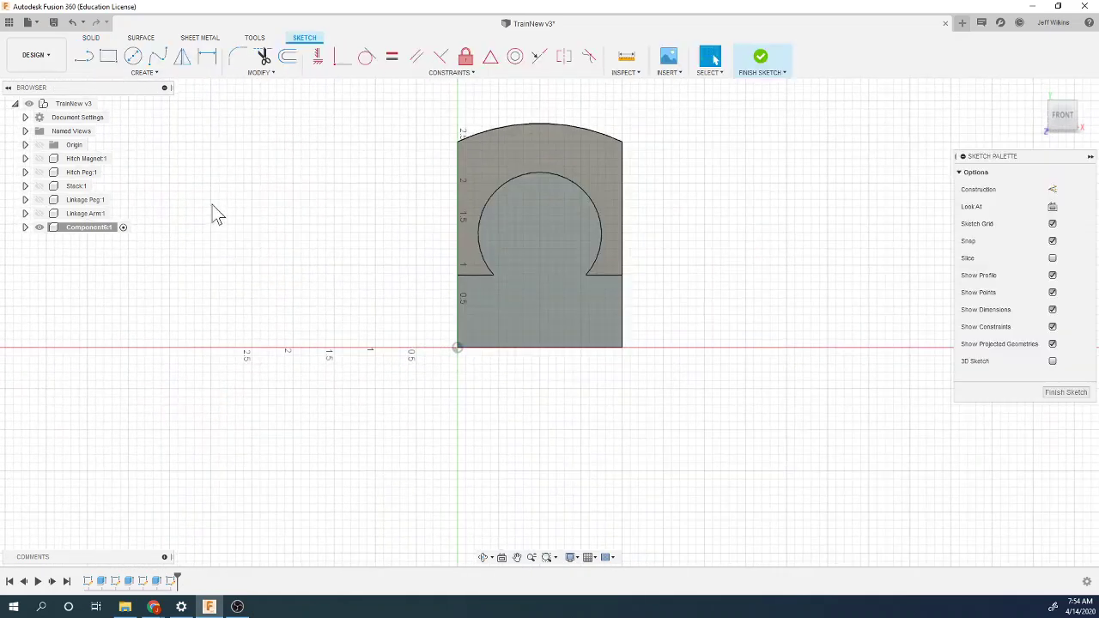
left_click(151, 73)
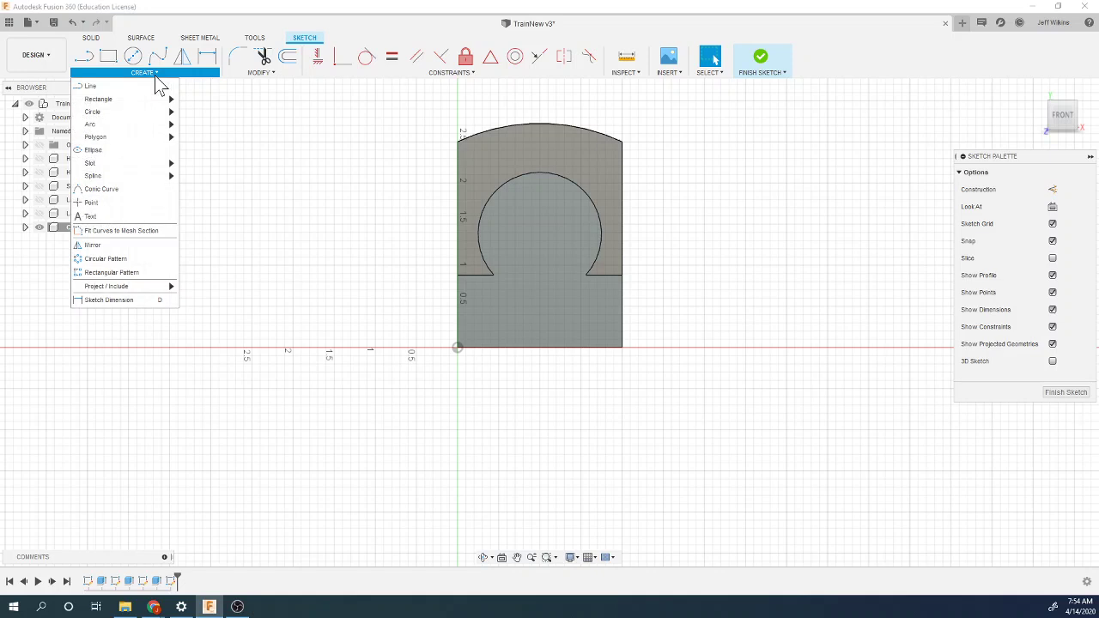
left_click(108, 205)
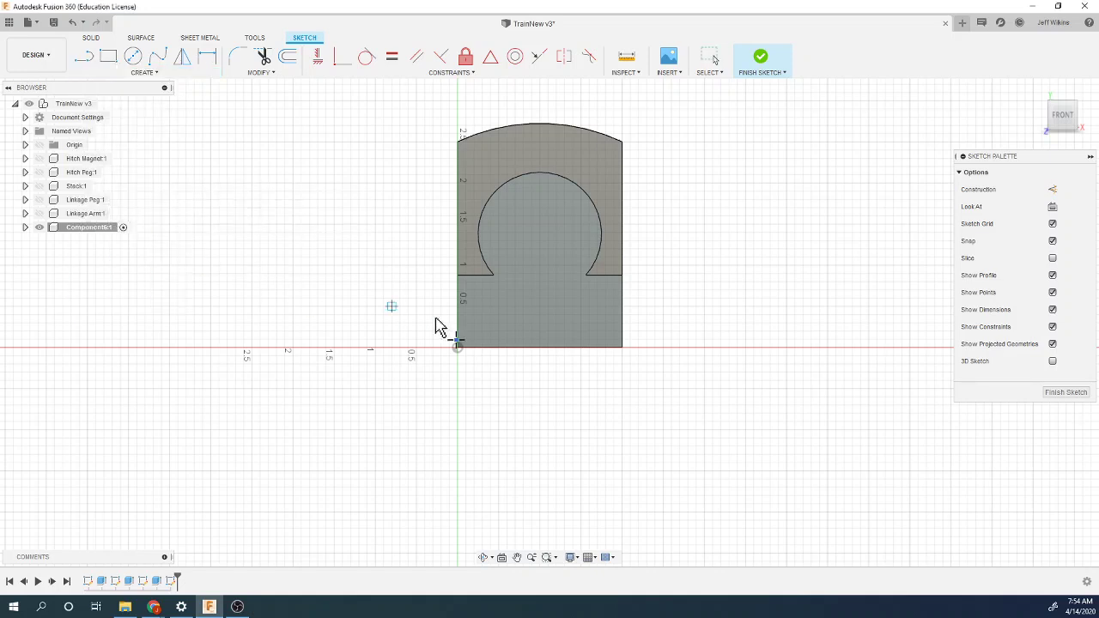
left_click(489, 322)
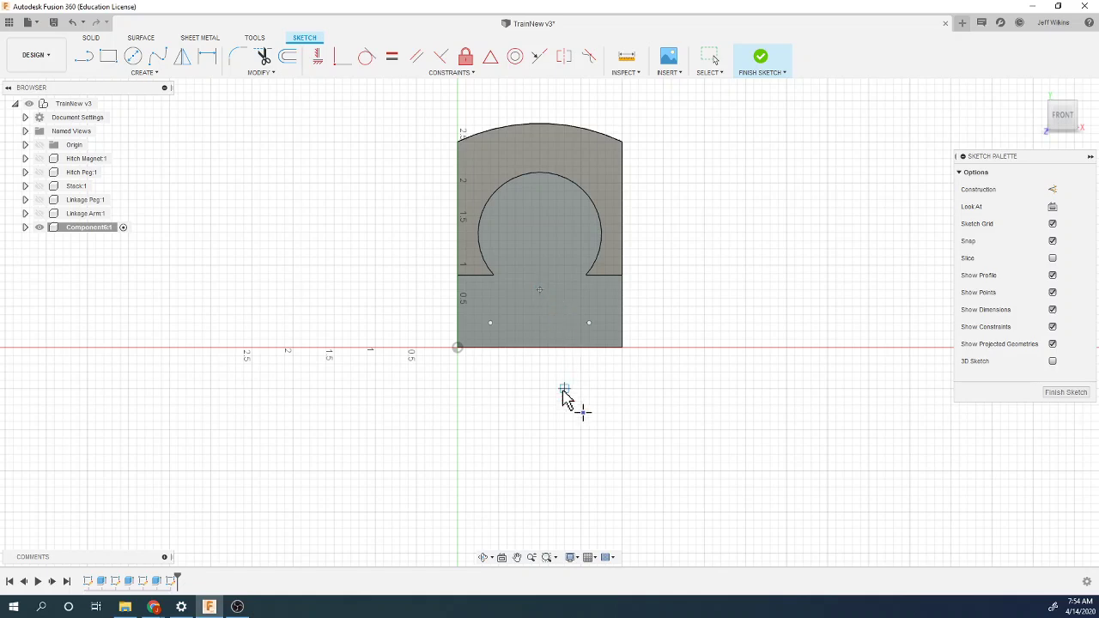
scroll(492, 395, "up", 2)
scroll(492, 395, "down", 1)
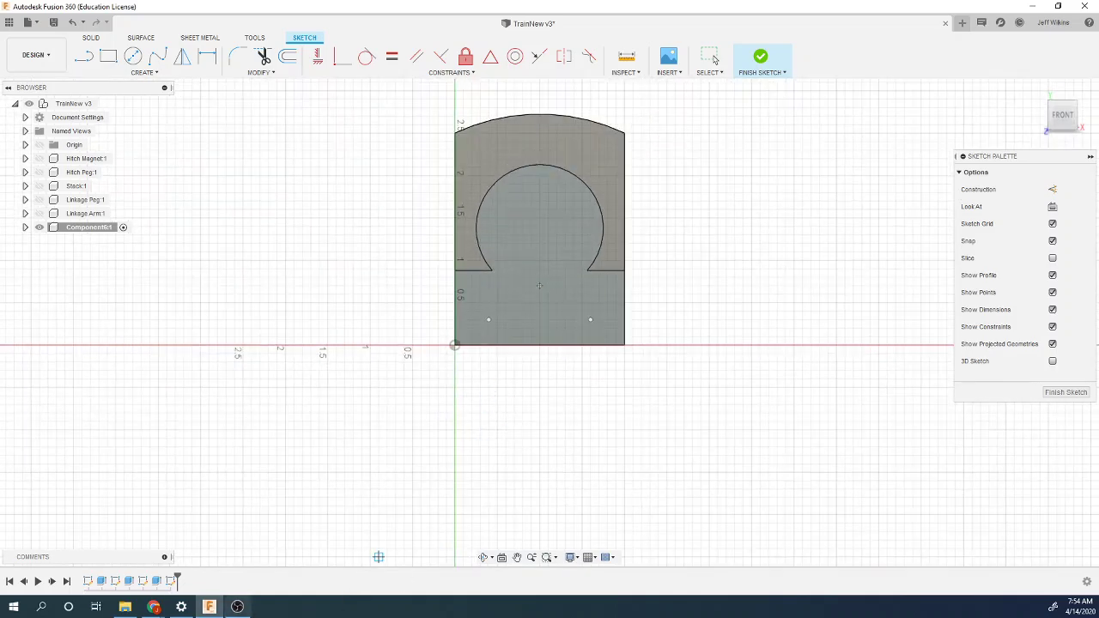
Step: Check the hole positions in the Train Body drawing and dimension the lower-left point 0.375 in from the body's left edge
mouse_move(153, 606)
left_click(169, 580)
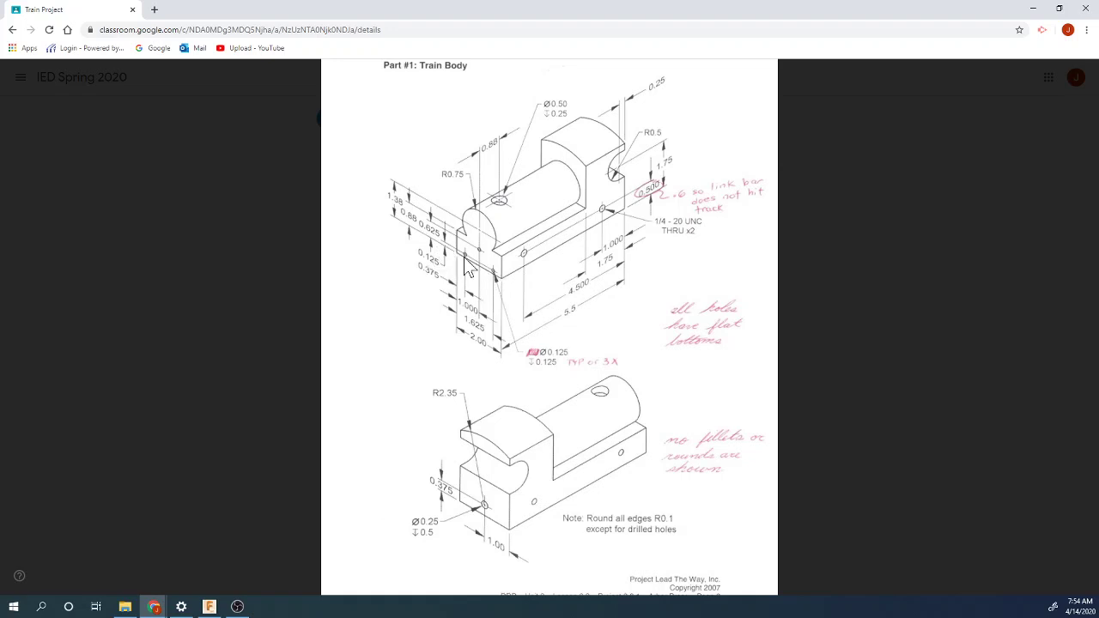
left_click(209, 606)
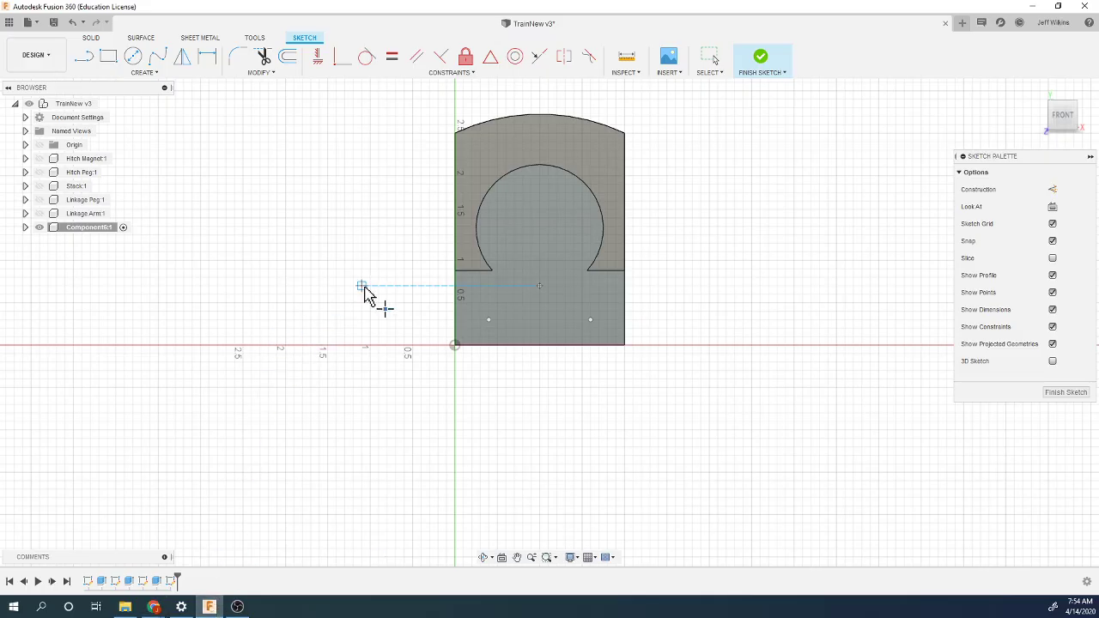
key("d")
left_click(456, 335)
left_click(488, 321)
left_click(426, 398)
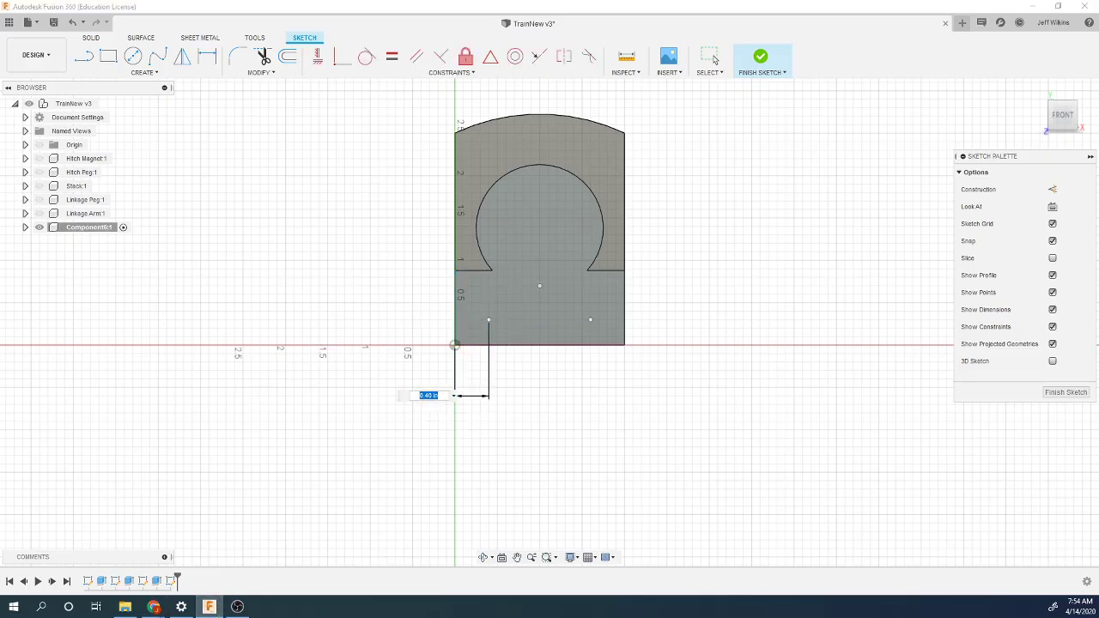
type(".375")
key("Return")
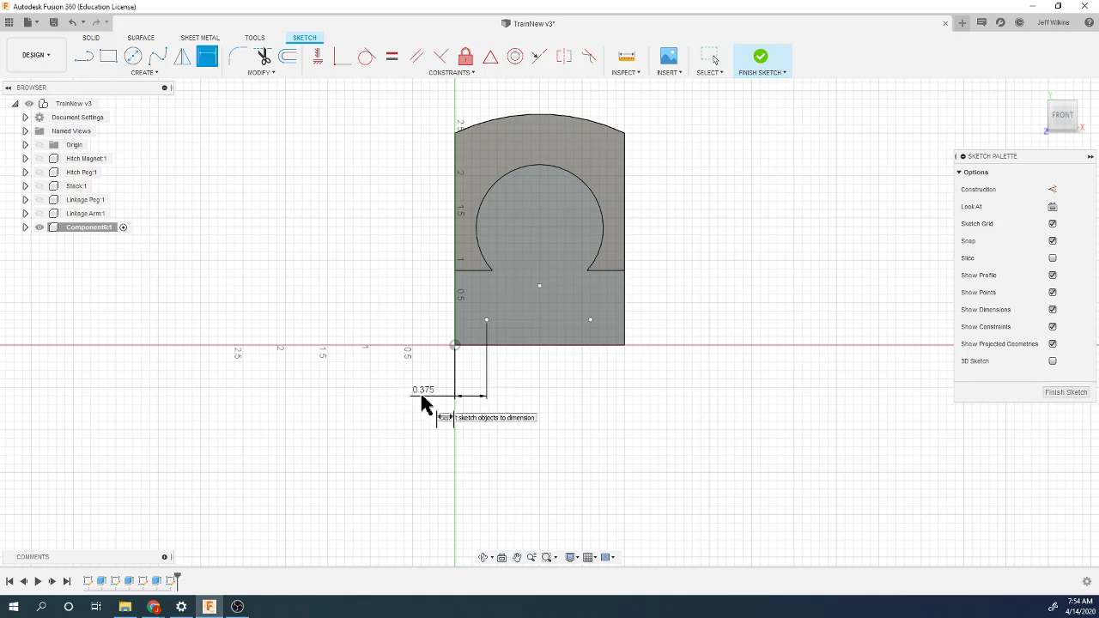
Step: Dimension the lower-right point 1.625 in from the body's left edge
left_click(457, 331)
left_click(590, 321)
left_click(517, 431)
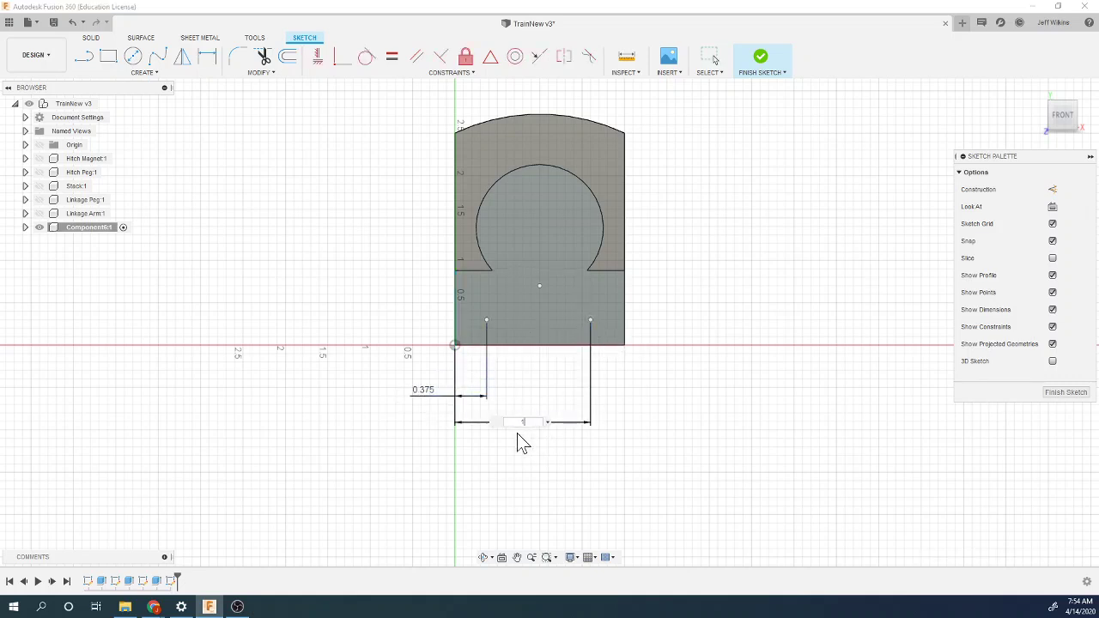
key("Return")
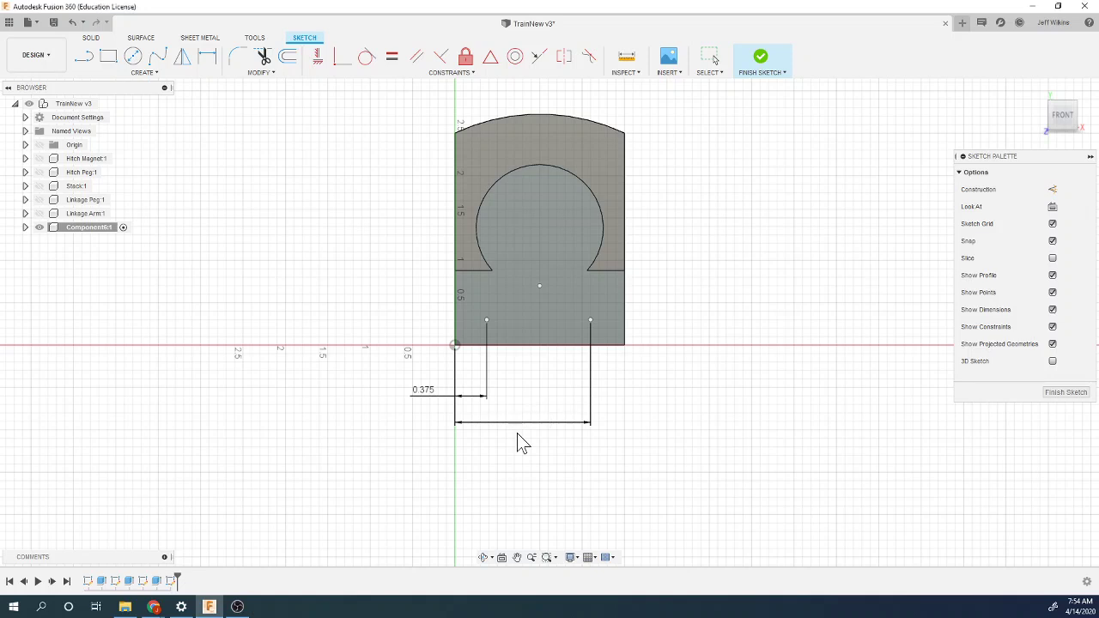
Step: Dimension the lower-left hole point 0.125 in above the bottom edge and constrain the lower-right point horizontally level with it
left_click(463, 344)
left_click(487, 321)
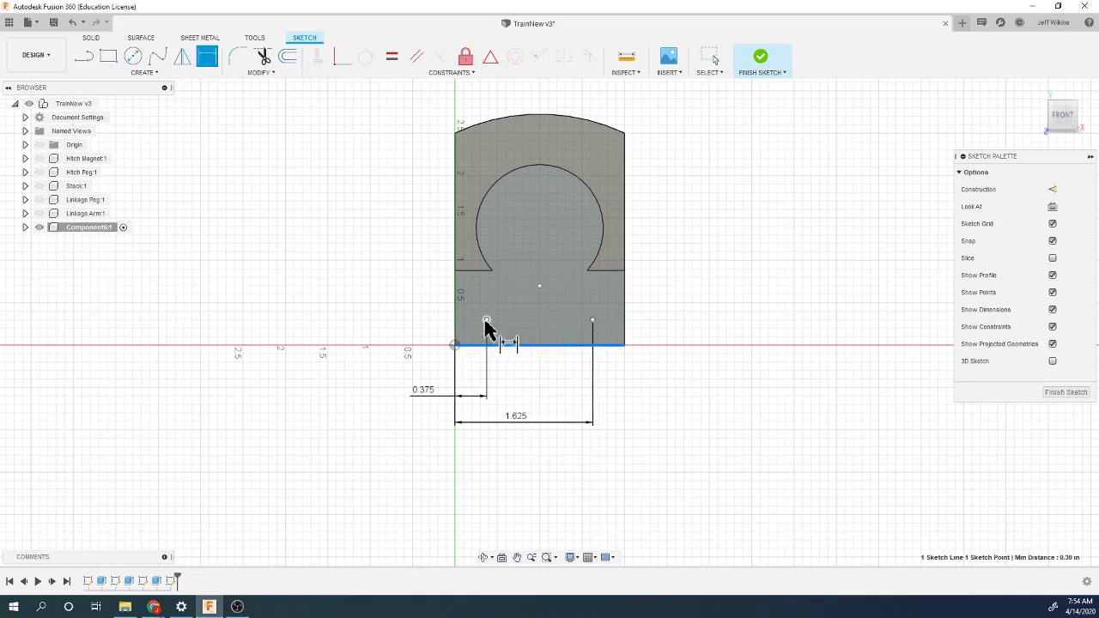
left_click(384, 371)
type(".125")
key("Return")
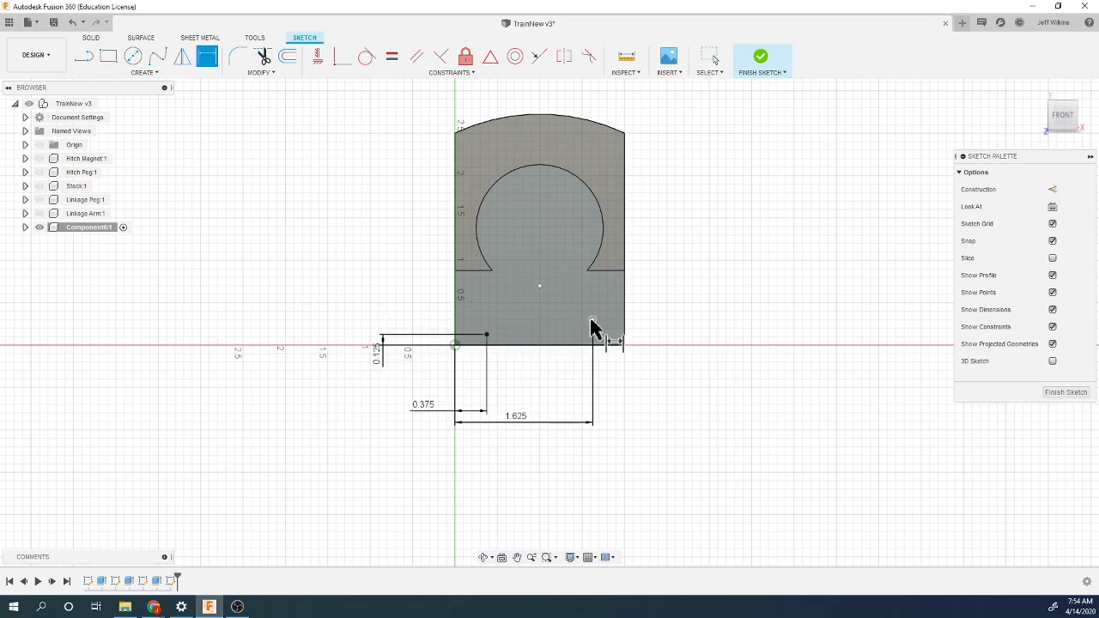
left_click(318, 58)
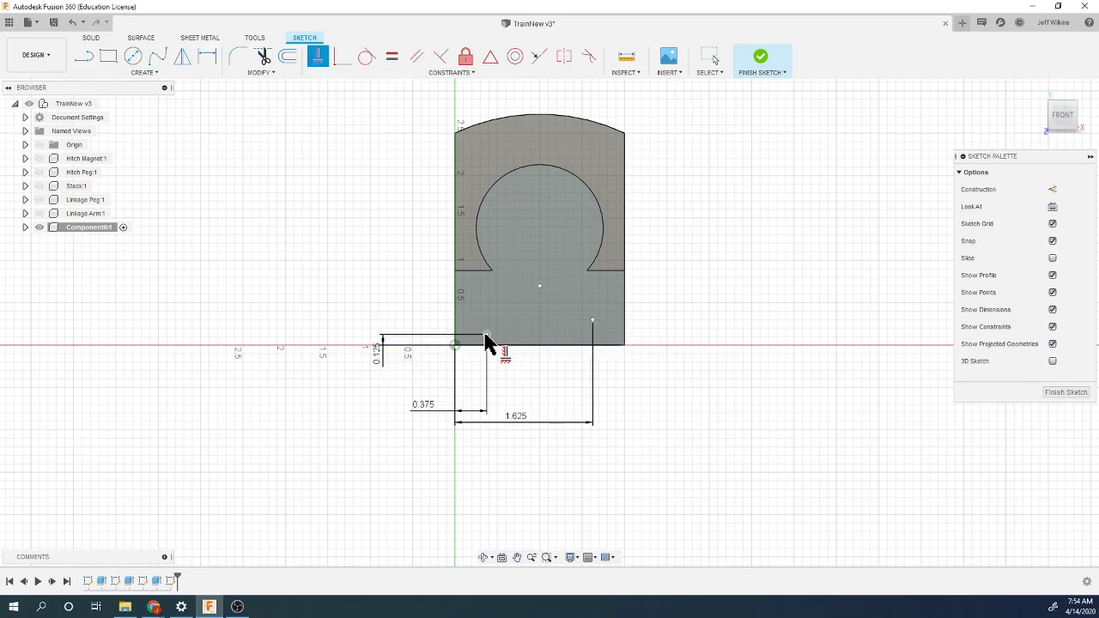
left_click(591, 322)
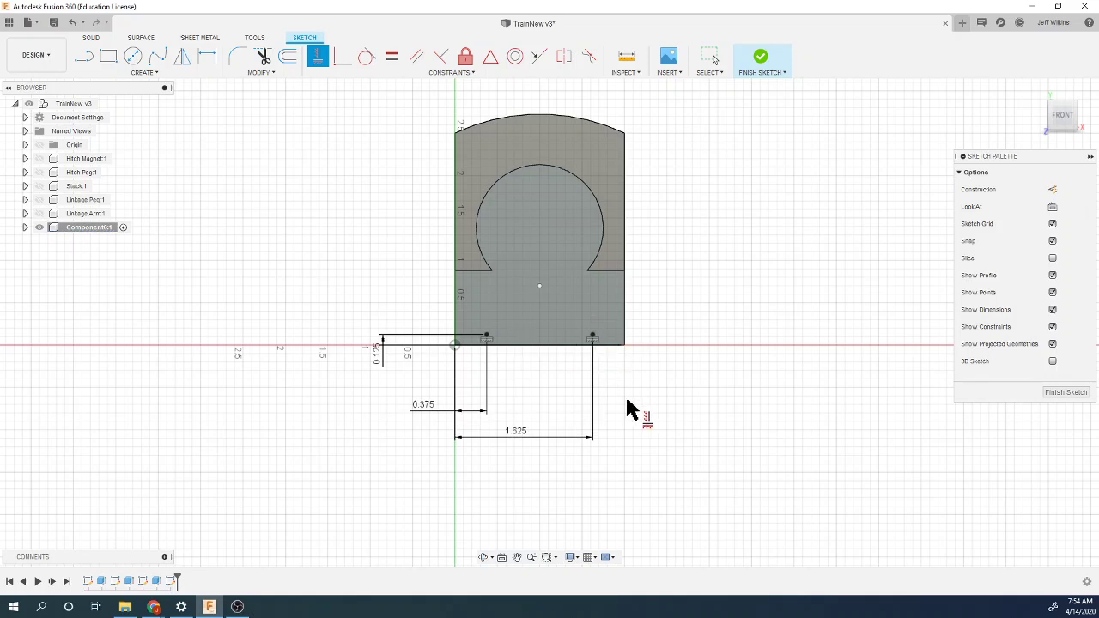
Step: Dimension the middle hole point 0.5 in above the bottom edge of the front face
key("d")
left_click(539, 287)
left_click(525, 345)
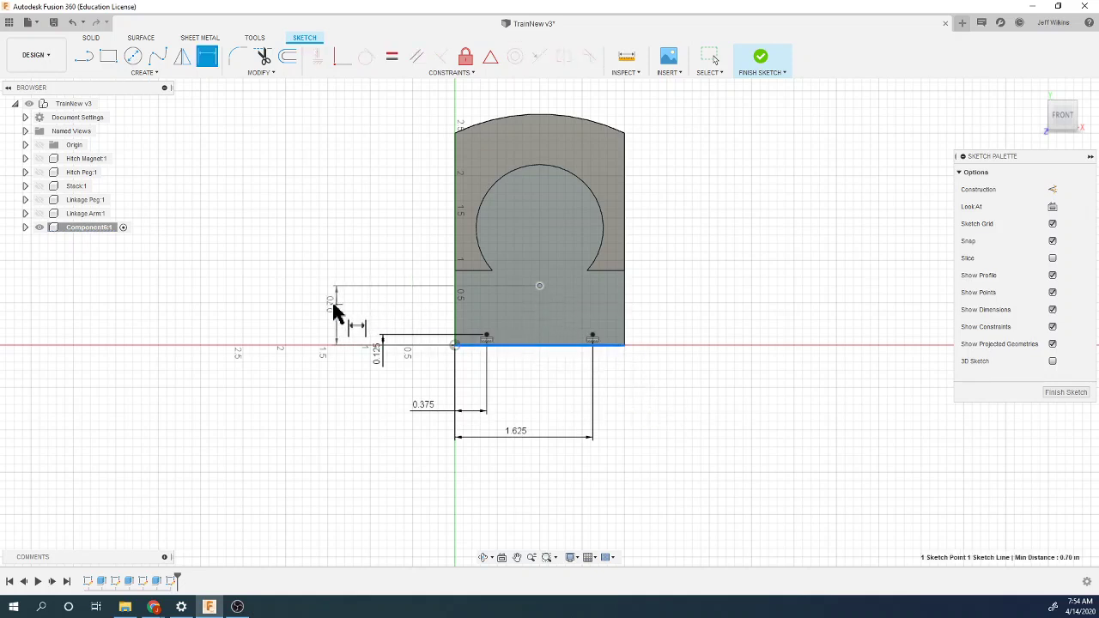
left_click(331, 307)
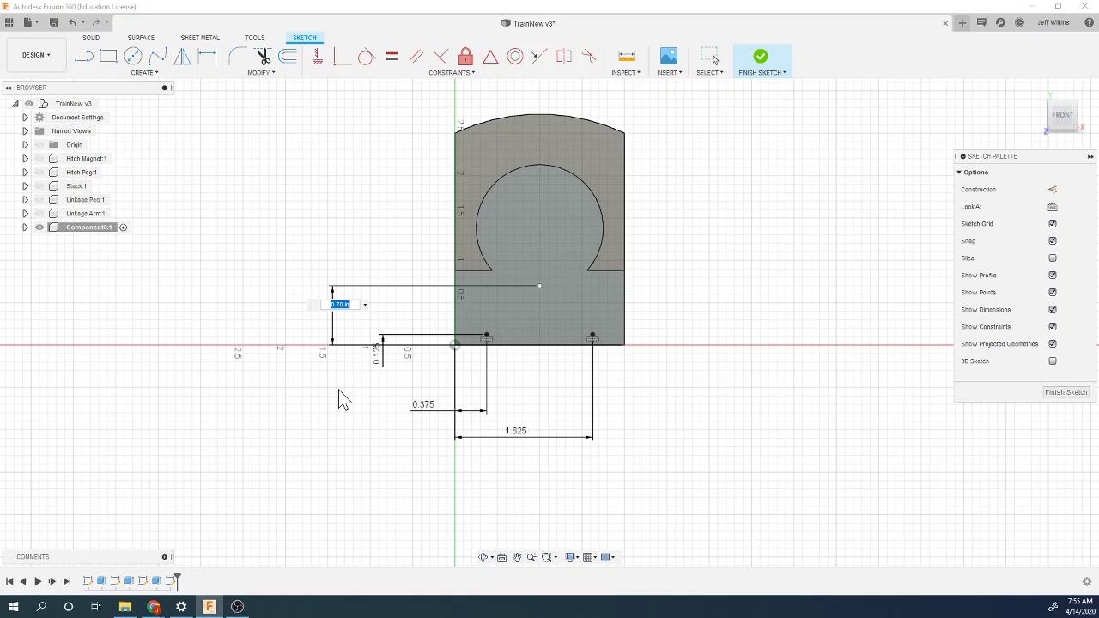
type("0.5")
key("Return")
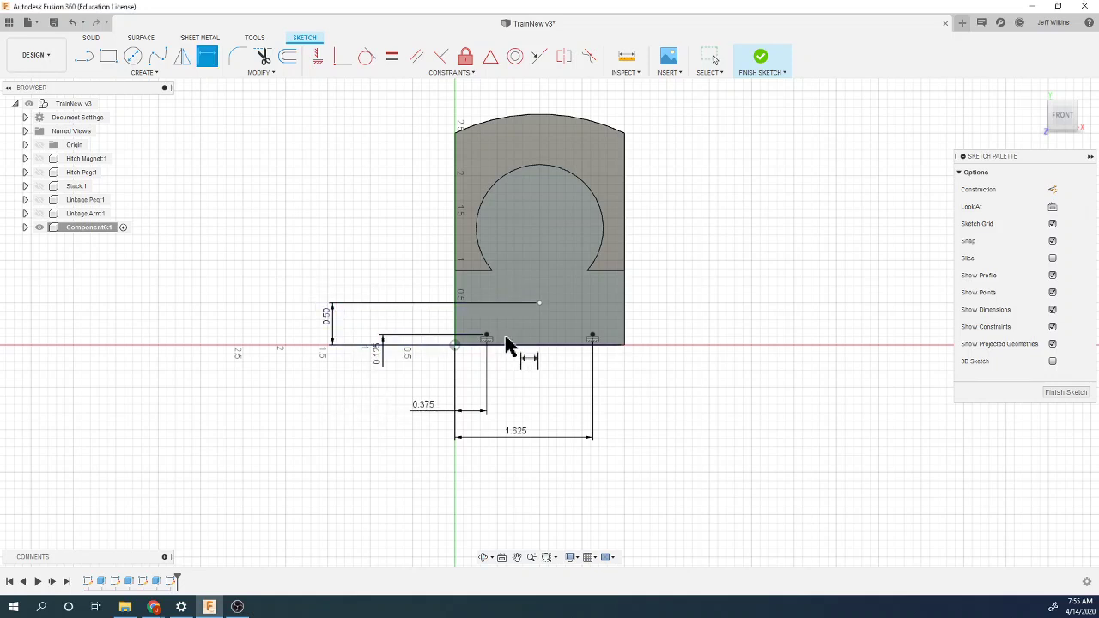
Step: Dimension the middle hole point 1.00 in horizontally from the left edge of the front face
left_click(541, 303)
left_click(456, 308)
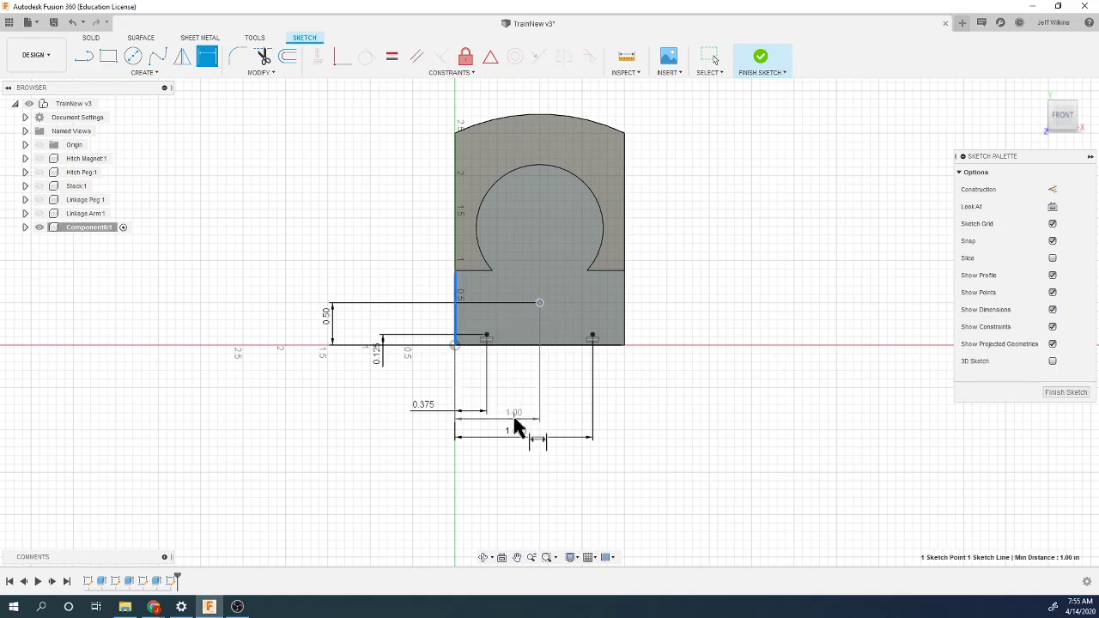
left_click(513, 427)
key("Return")
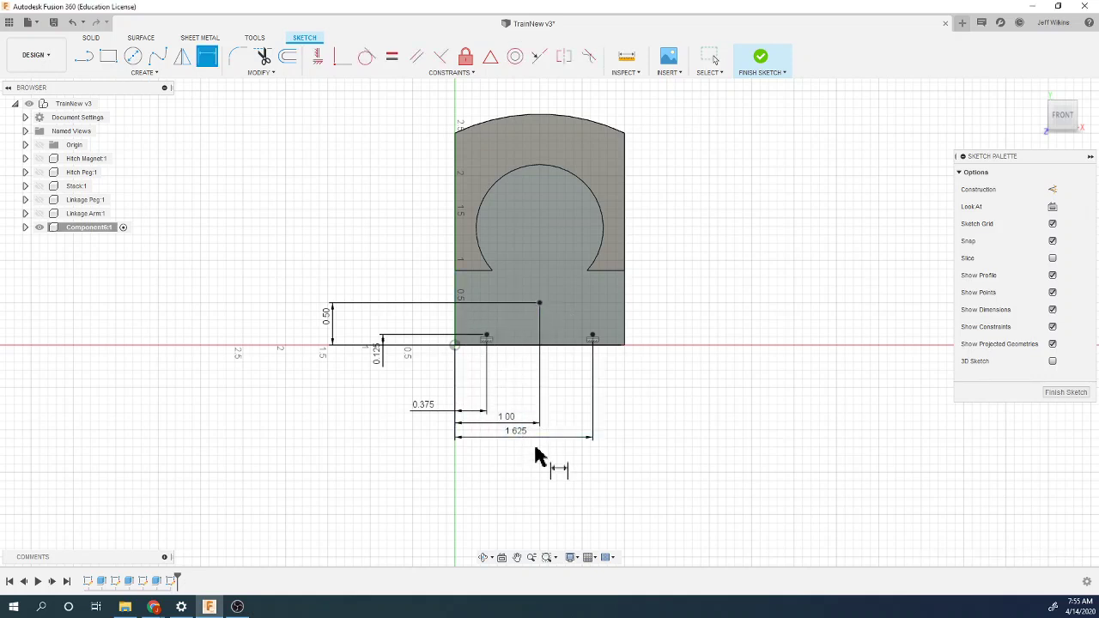
Step: Check the Train Project drawing in Chrome, return to Fusion 360, and set the middle point's height to 0.625 in
mouse_move(154, 608)
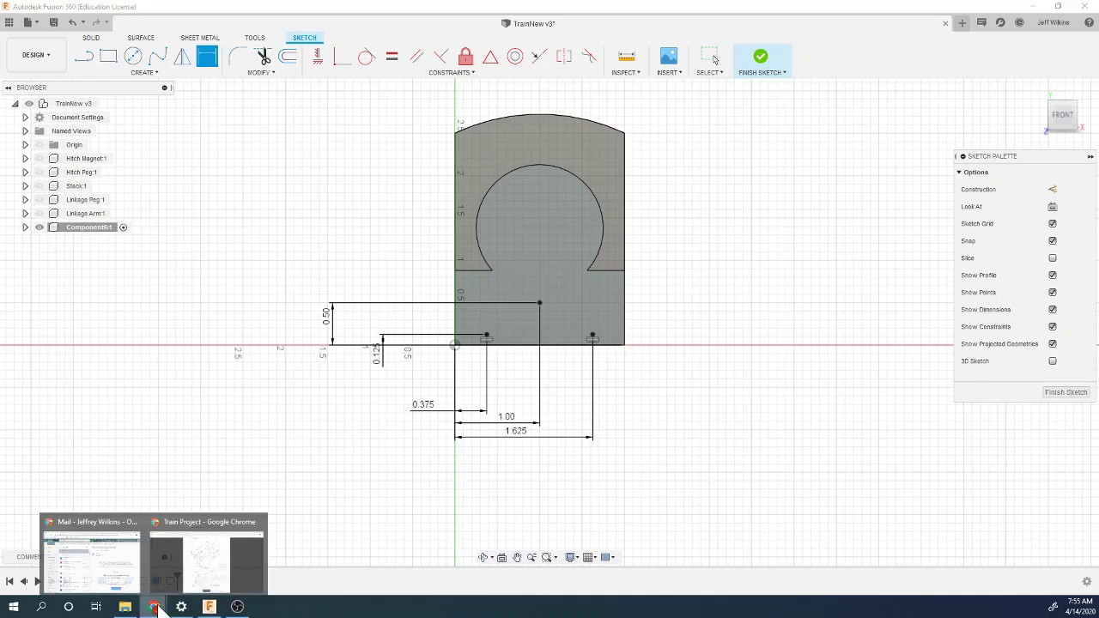
left_click(201, 577)
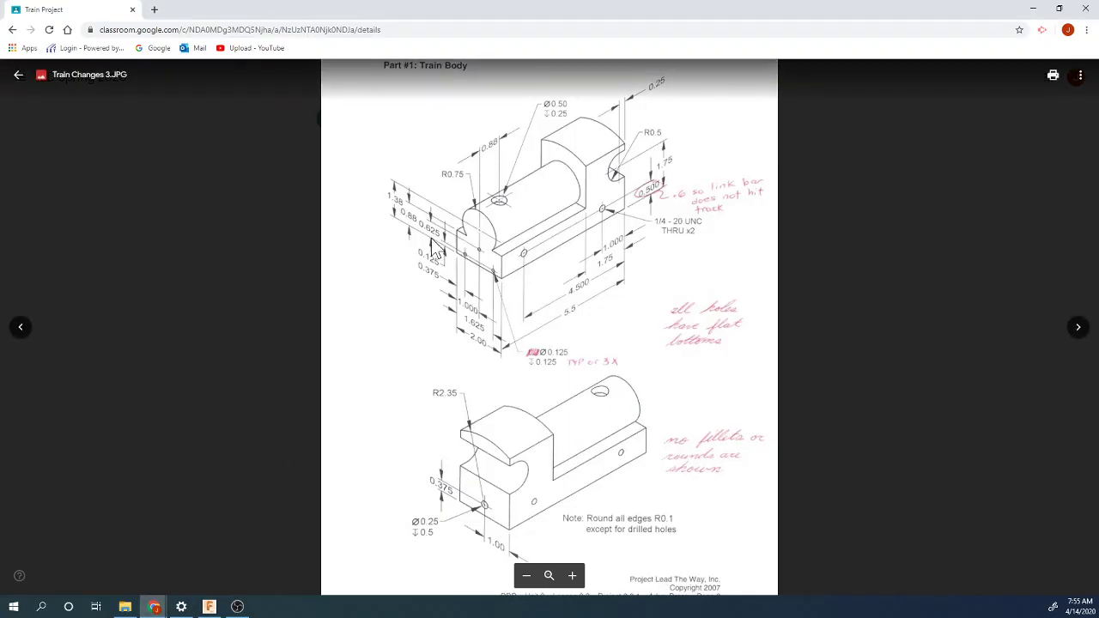
left_click(208, 607)
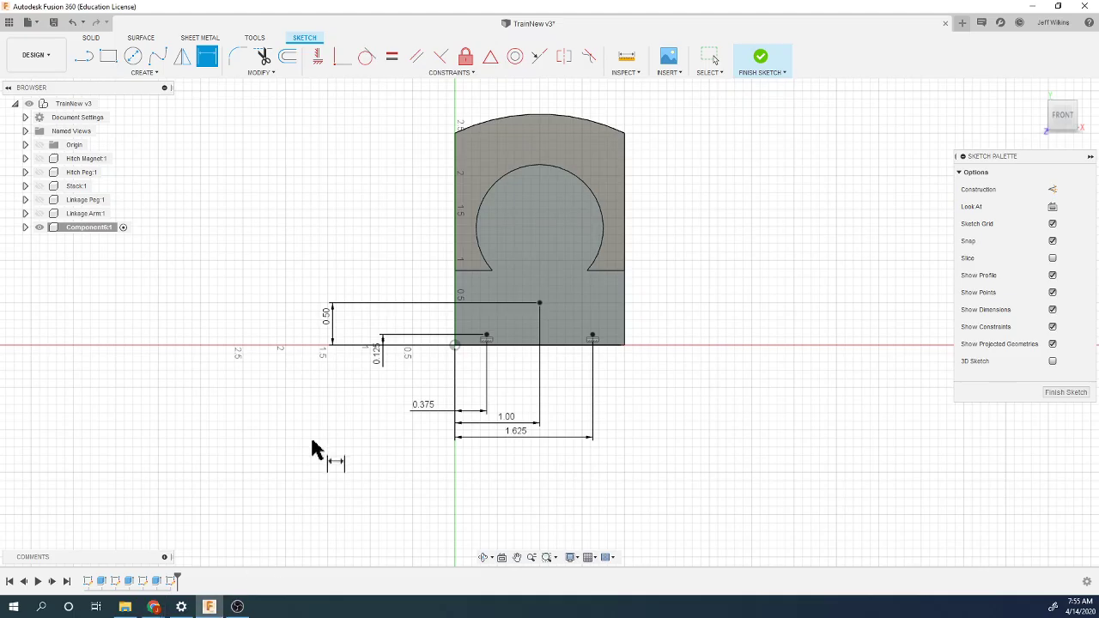
double_click(325, 315)
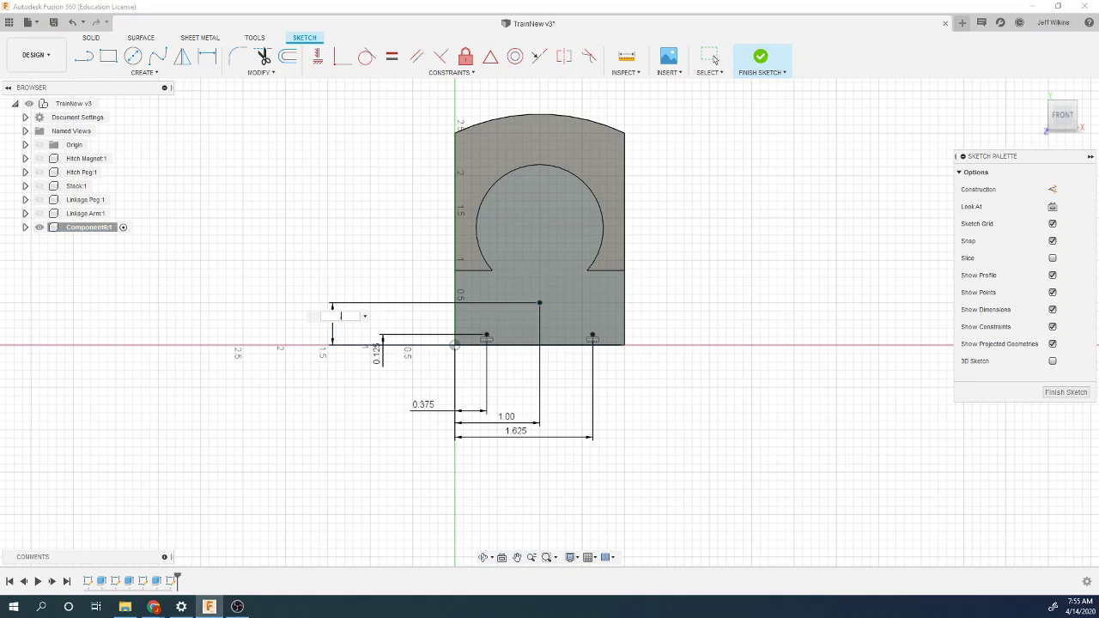
type(".625")
key("Return")
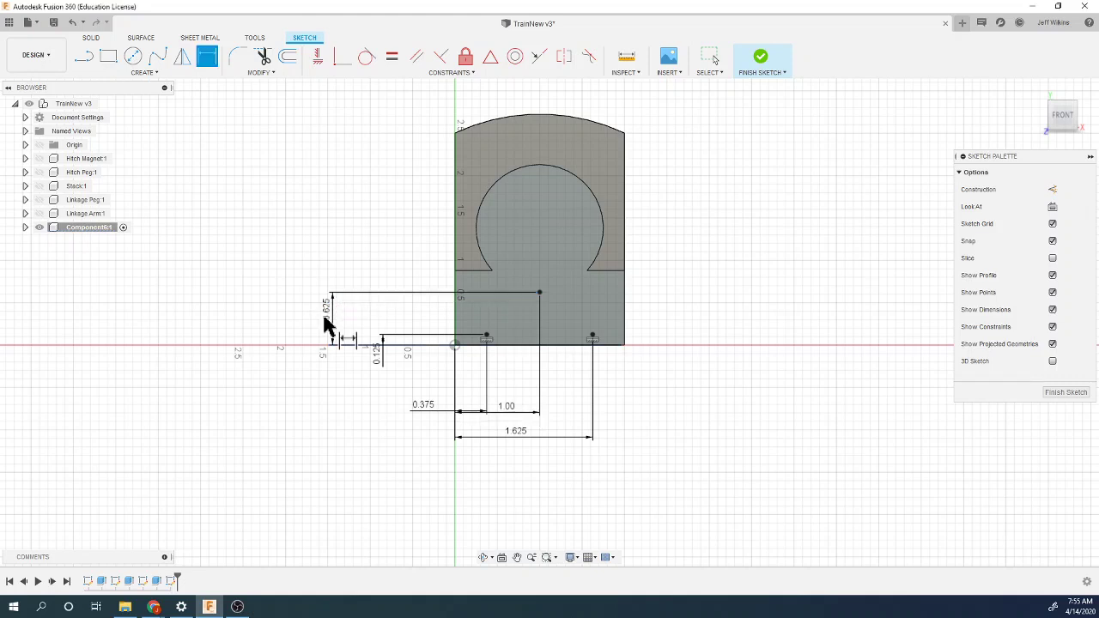
Step: Finish the sketch and start a Hole feature on all three sketch points of the front face
left_click(761, 62)
left_click(1037, 90)
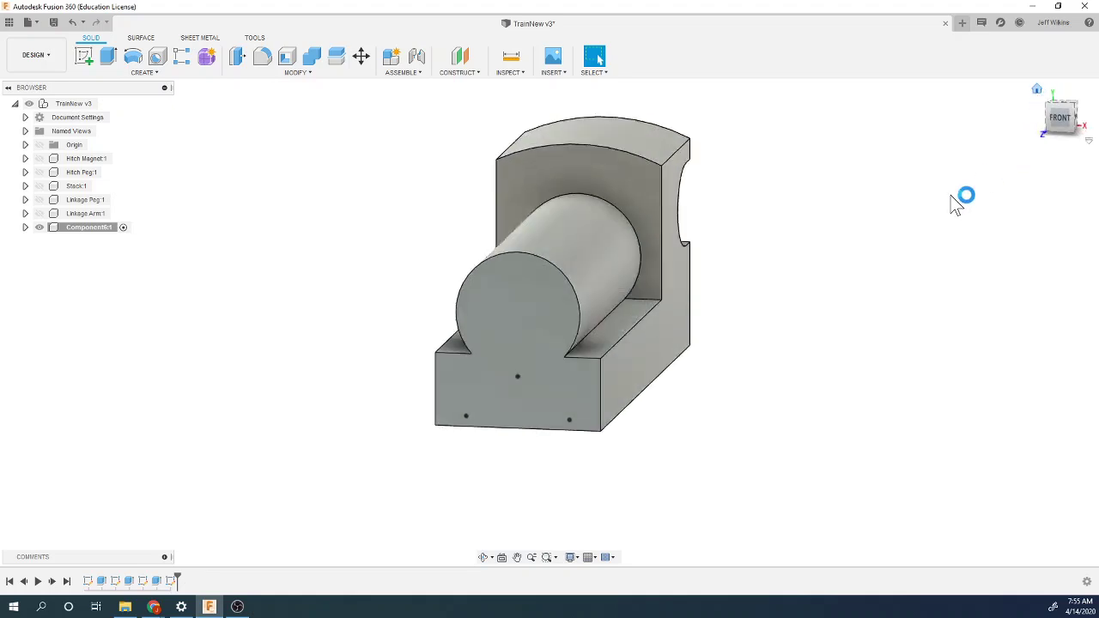
left_click(157, 57)
left_click(350, 485)
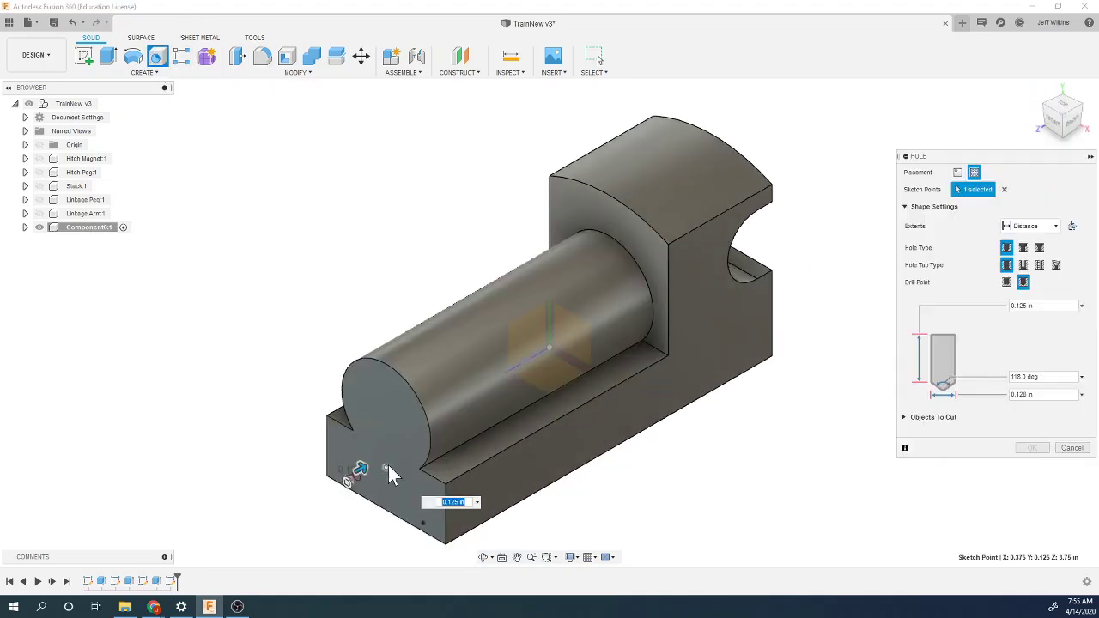
left_click(423, 521)
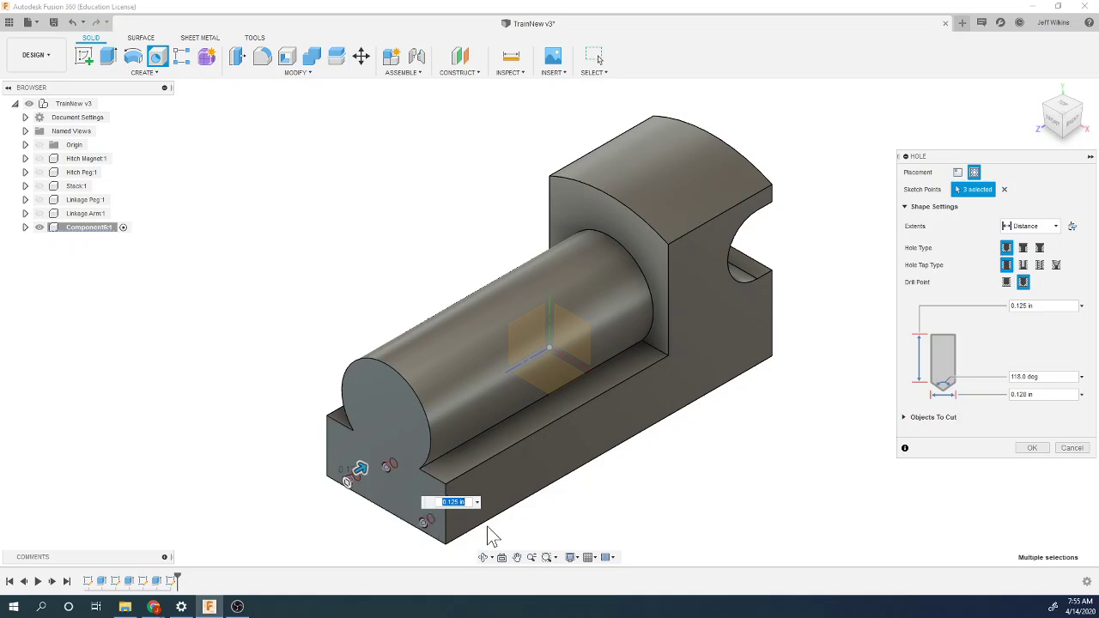
Step: Check the front hole callout in the Chrome drawing, and in Fusion 360 cut the holes flat-bottomed, 0.125 in deep, at its specified diameter
mouse_move(159, 601)
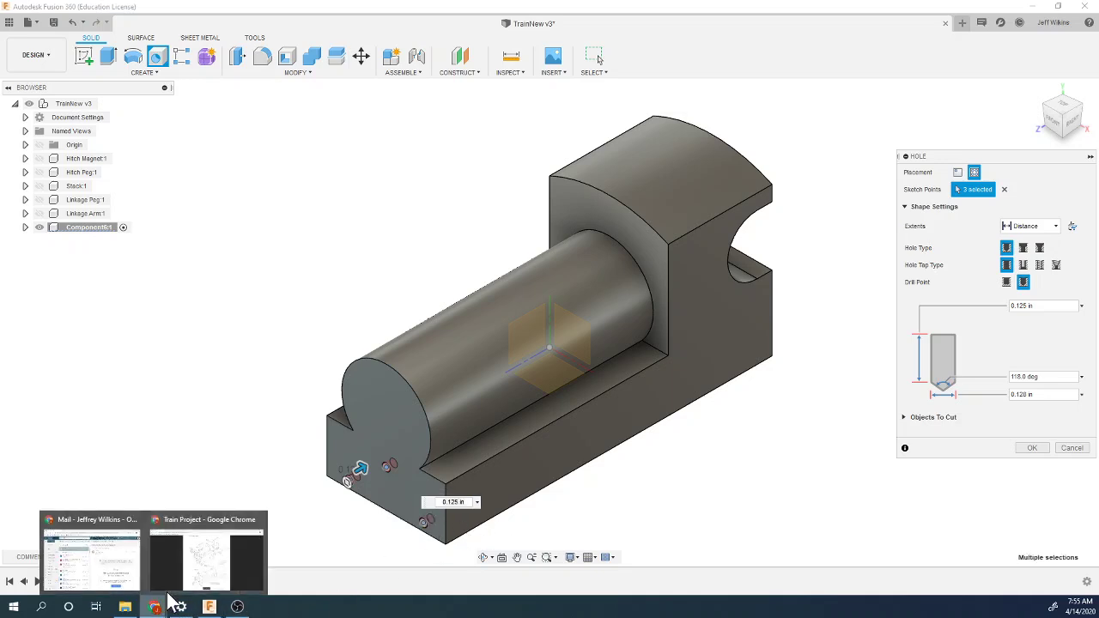
left_click(213, 554)
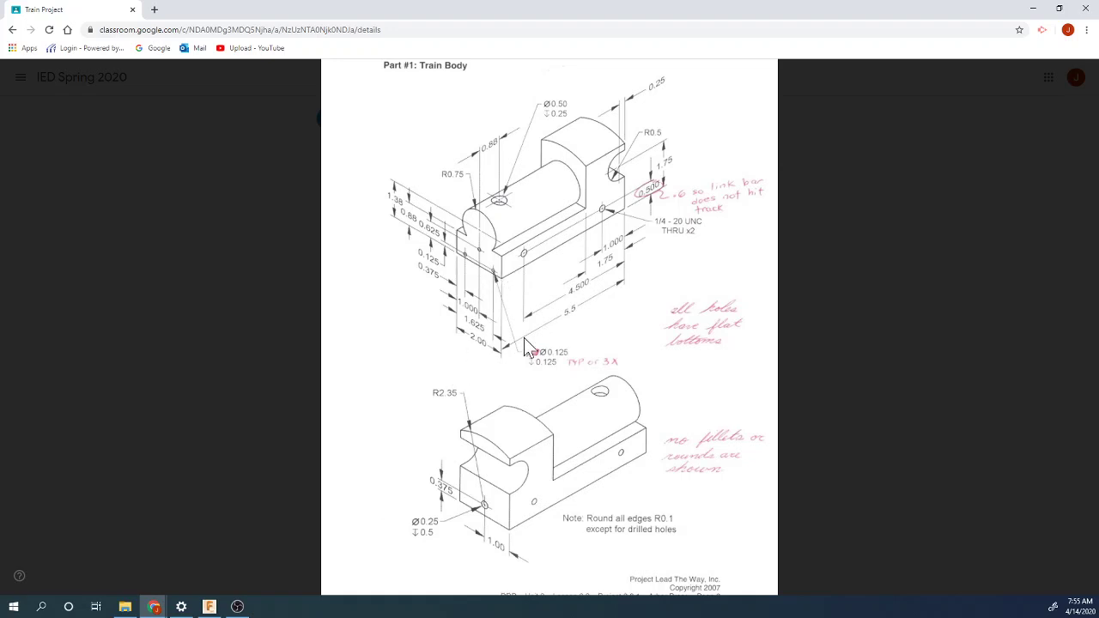
left_click(210, 606)
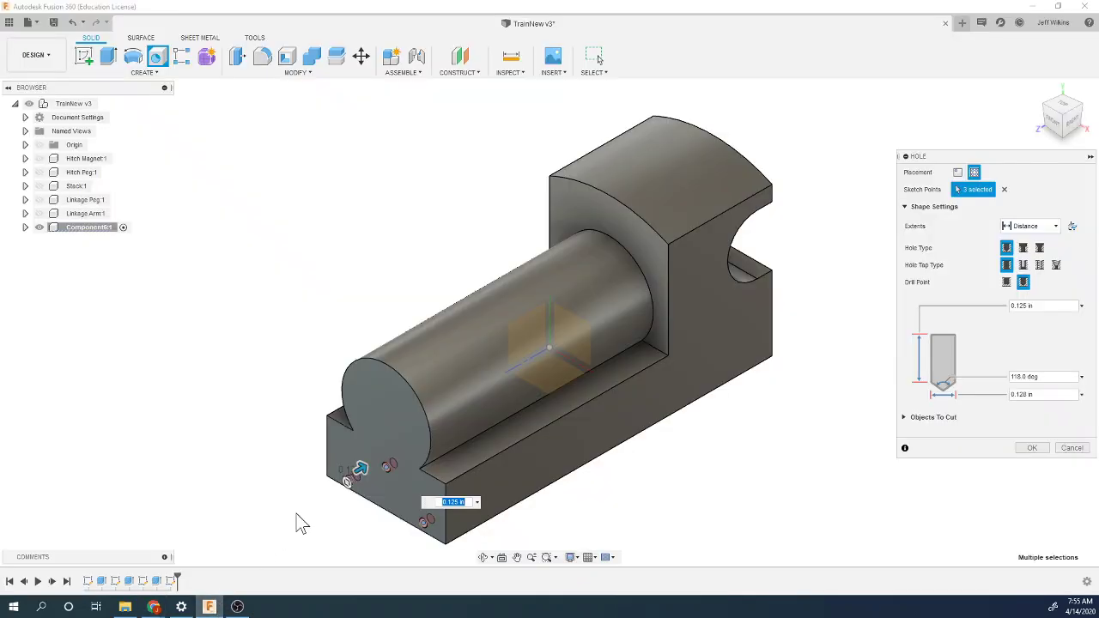
left_click(1006, 282)
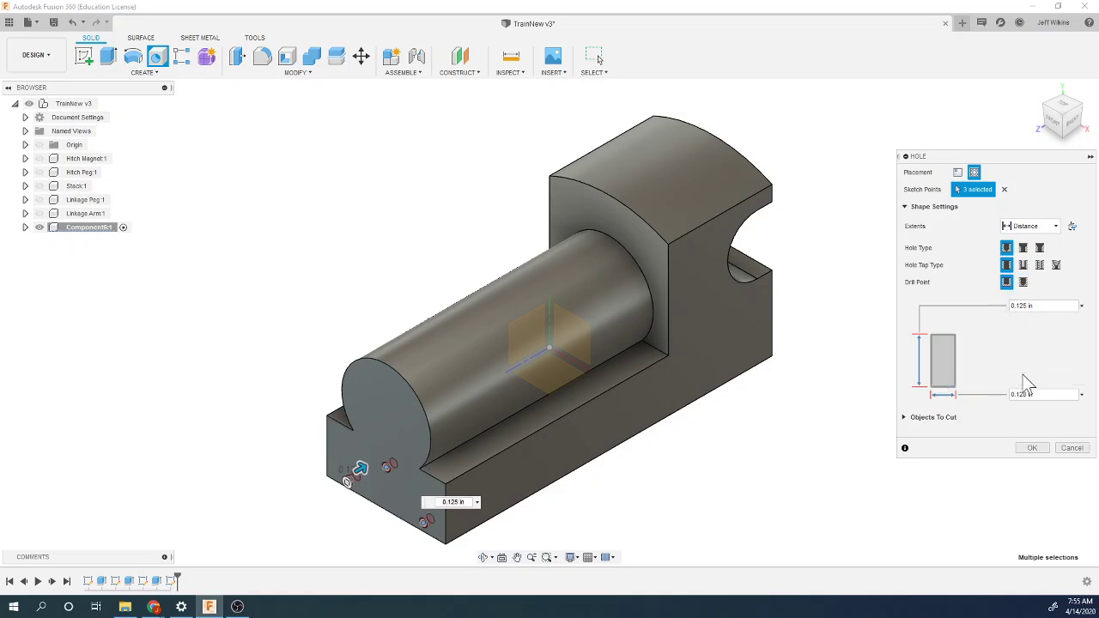
type(".1")
key("Return")
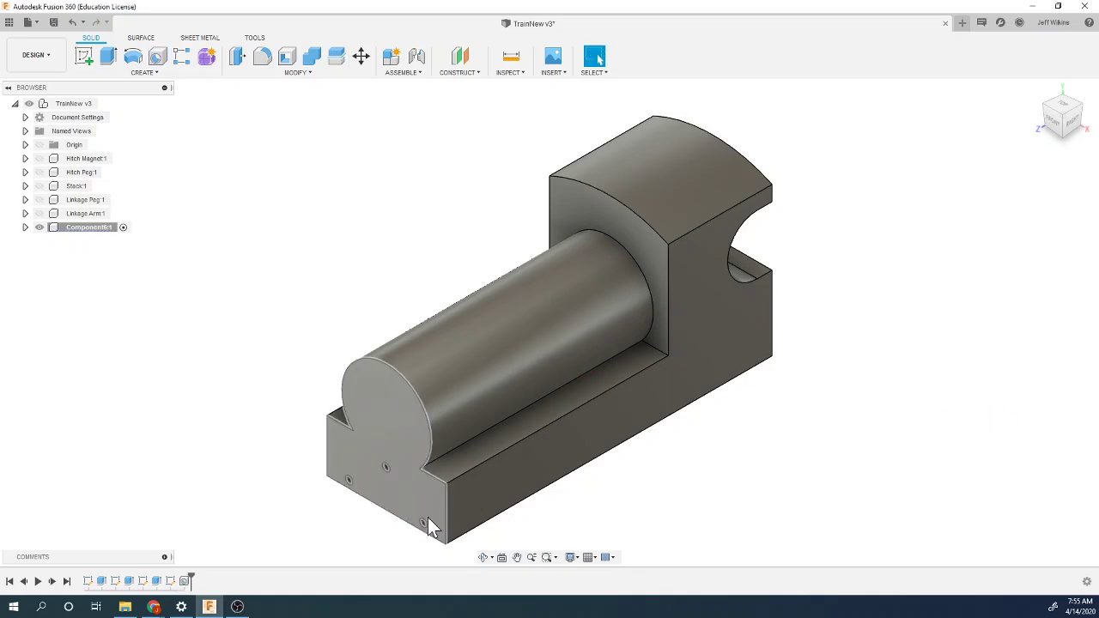
Step: Start a sketch on the body's right side face and place two points about 0.4 in above the bottom edge, one near each end
left_click(85, 55)
left_click(558, 444)
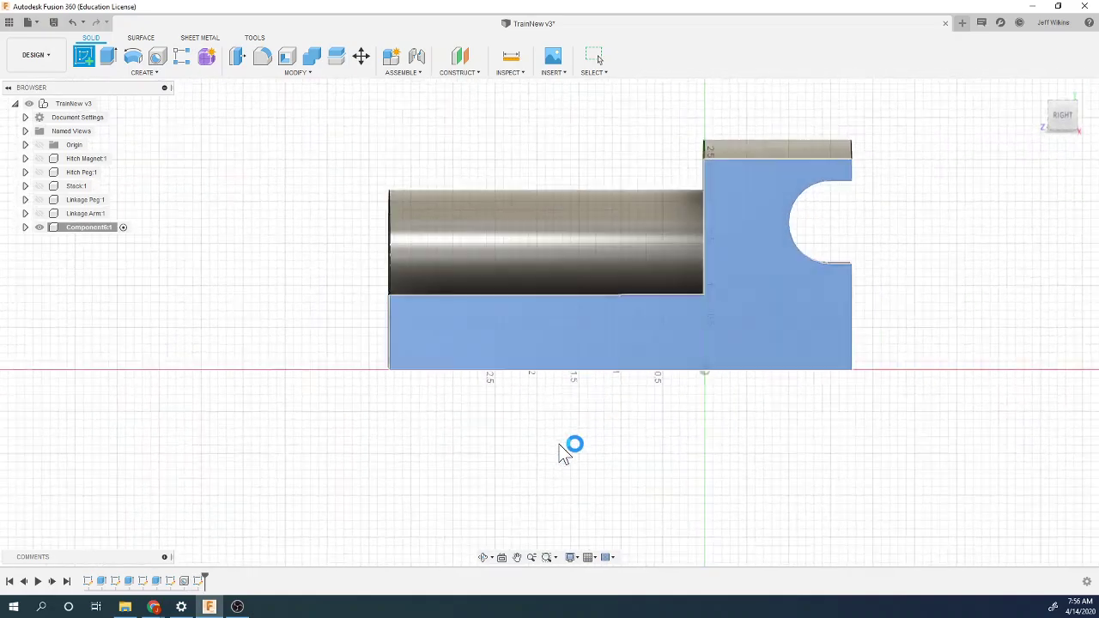
left_click(151, 74)
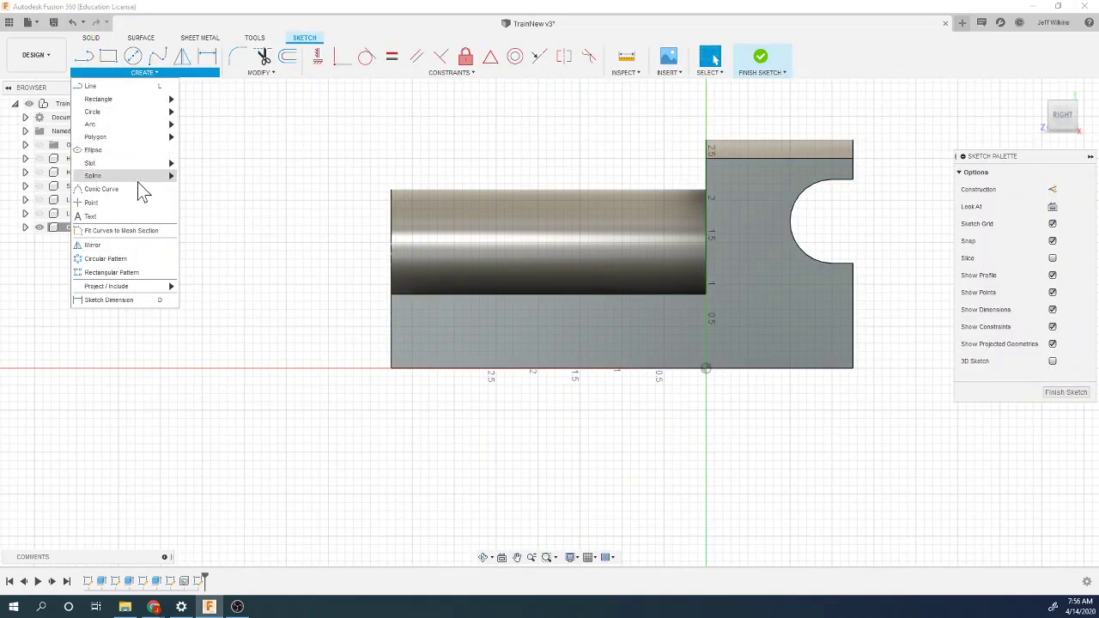
left_click(116, 216)
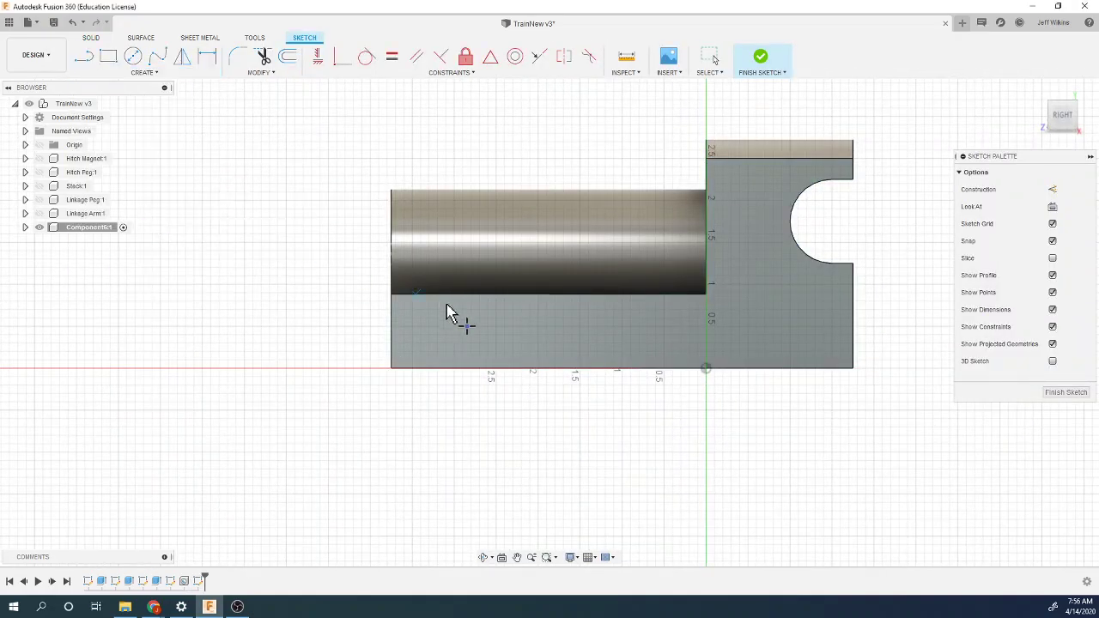
left_click(756, 334)
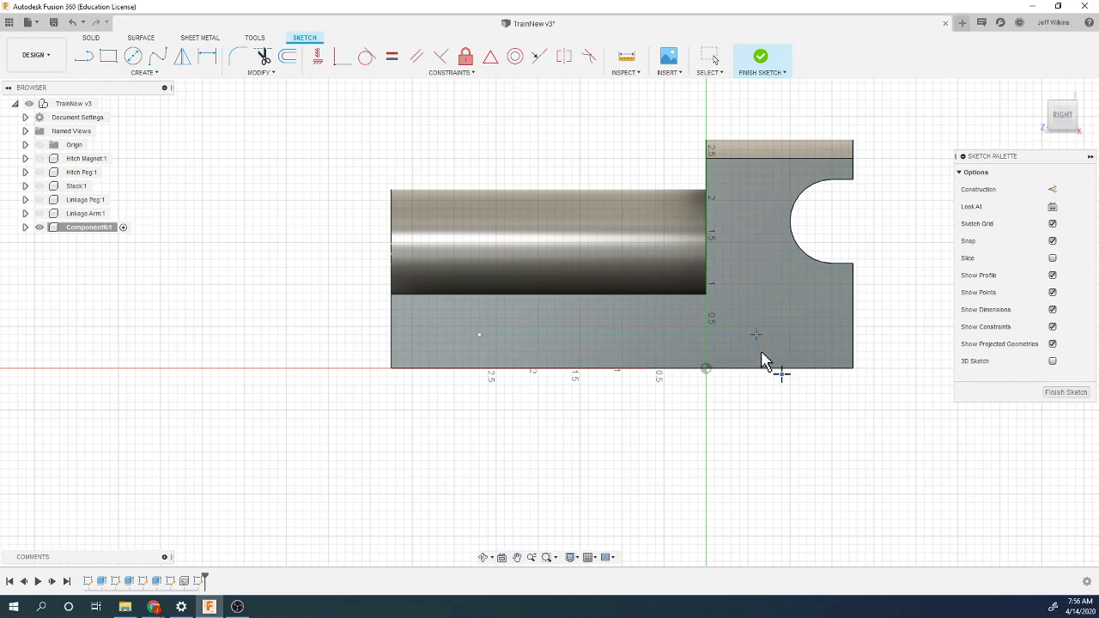
Step: Constrain the two side-face points to be horizontally level with each other
left_click(318, 56)
left_click(479, 337)
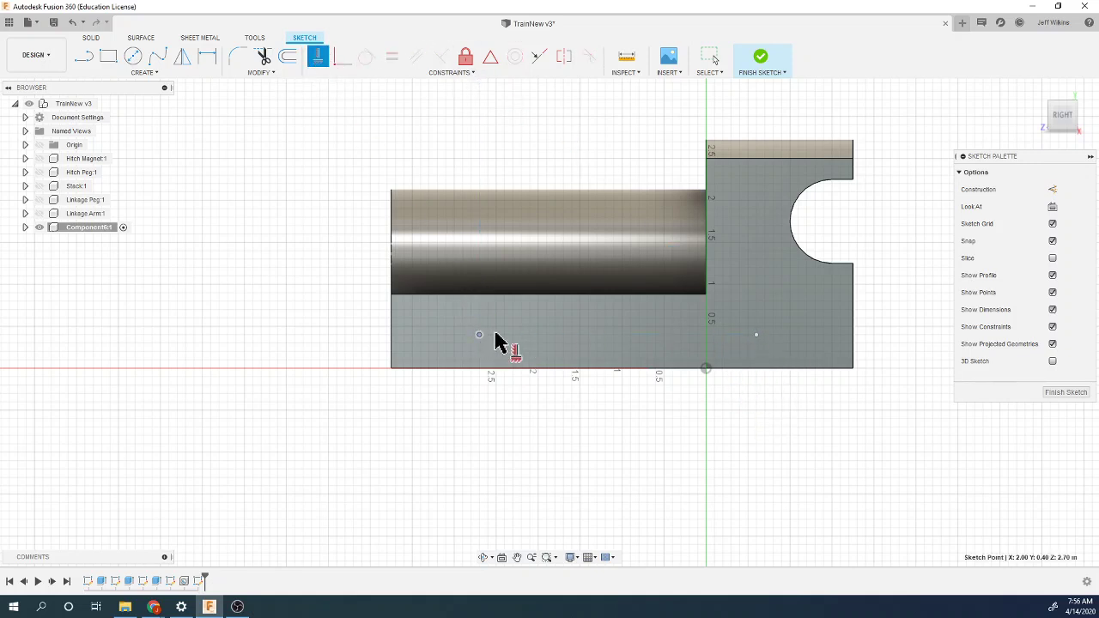
left_click(756, 335)
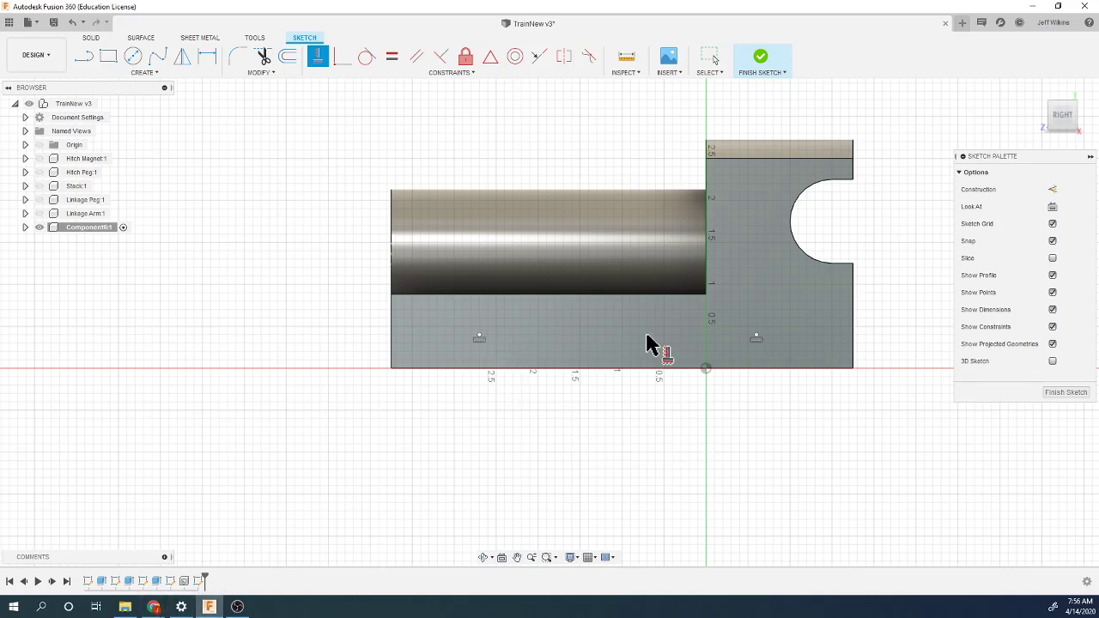
Step: Check the side hole spacing on the Chrome drawing, and in Fusion 360 dimension the front-end point 4.5 in from the cab's rear edge
left_click(153, 607)
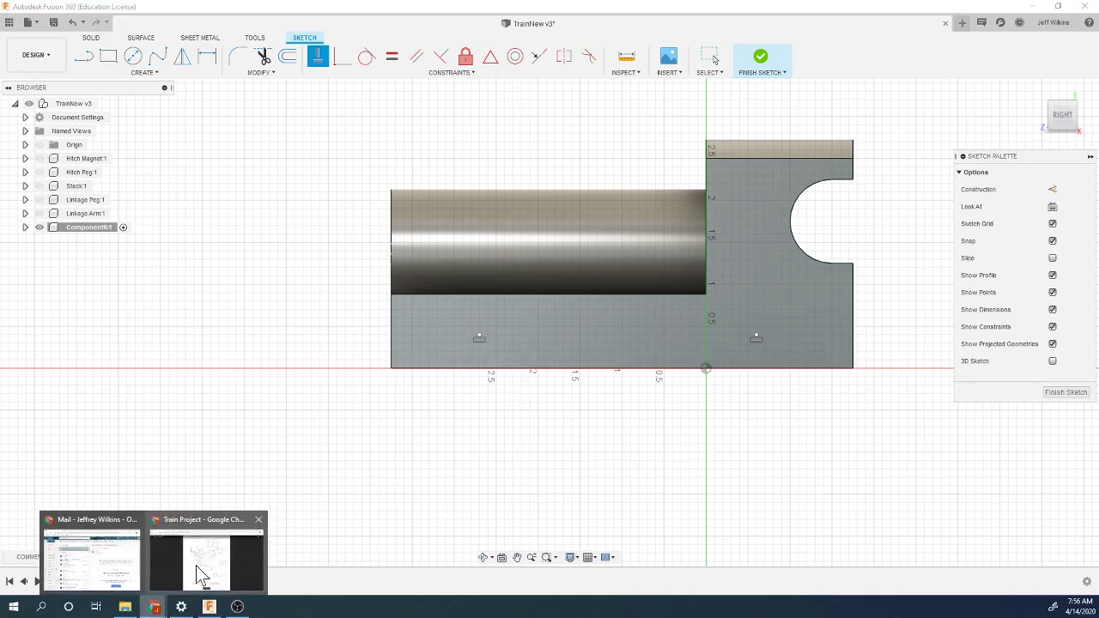
left_click(251, 538)
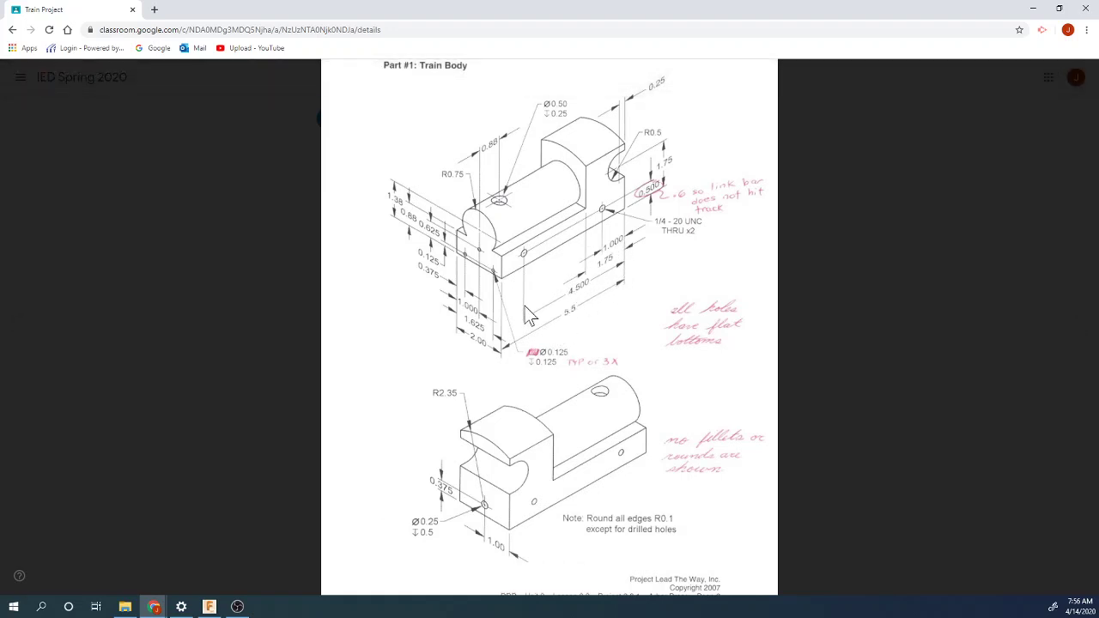
left_click(209, 607)
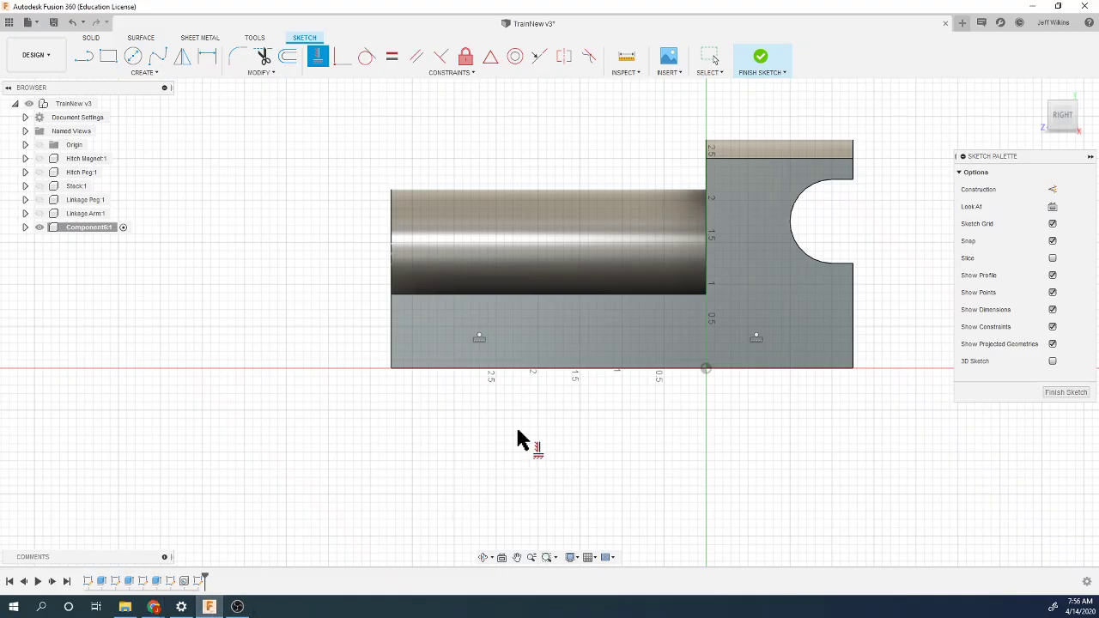
left_click(855, 363)
left_click(480, 336)
left_click(683, 518)
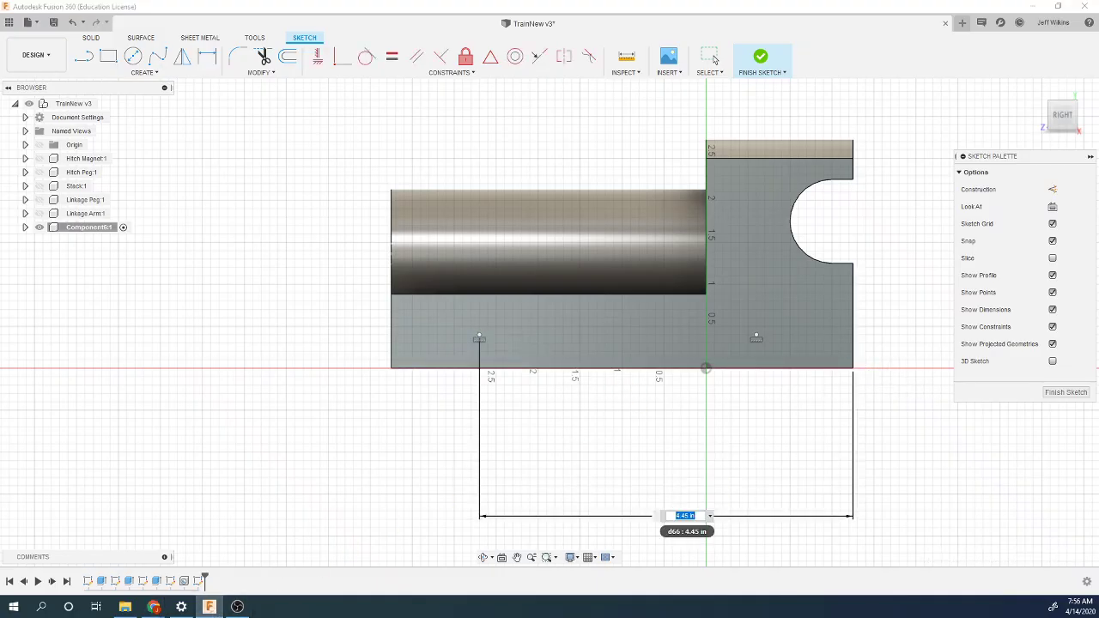
type("4.5")
key("Return")
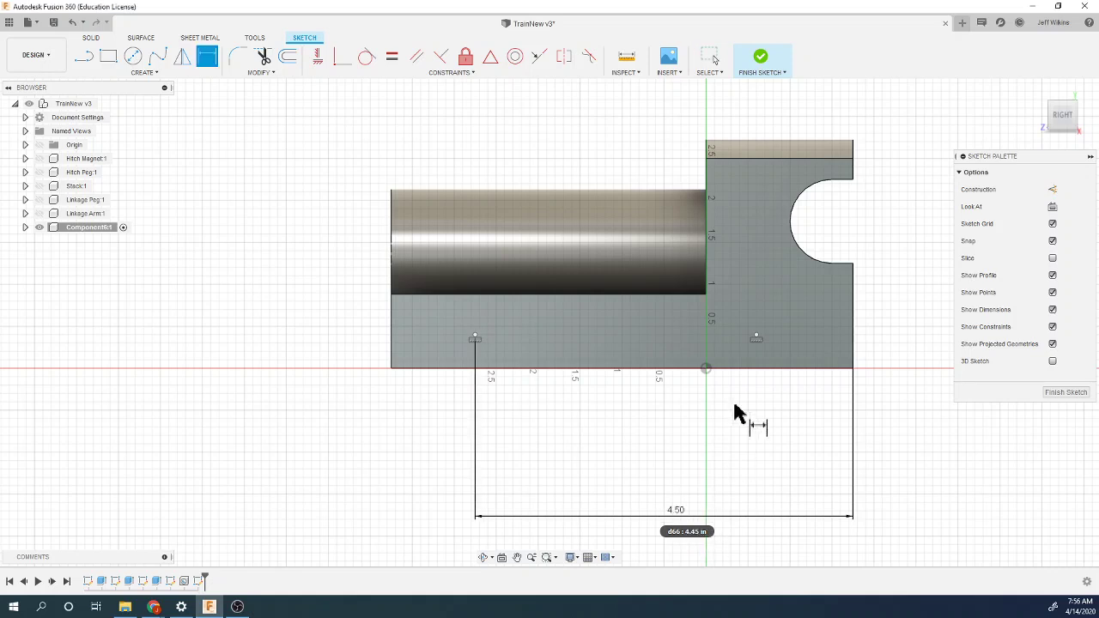
Step: Dimension the point below the cab 1 in horizontally from the rear edge
left_click(755, 337)
left_click(854, 342)
left_click(812, 395)
type("1")
key("Return")
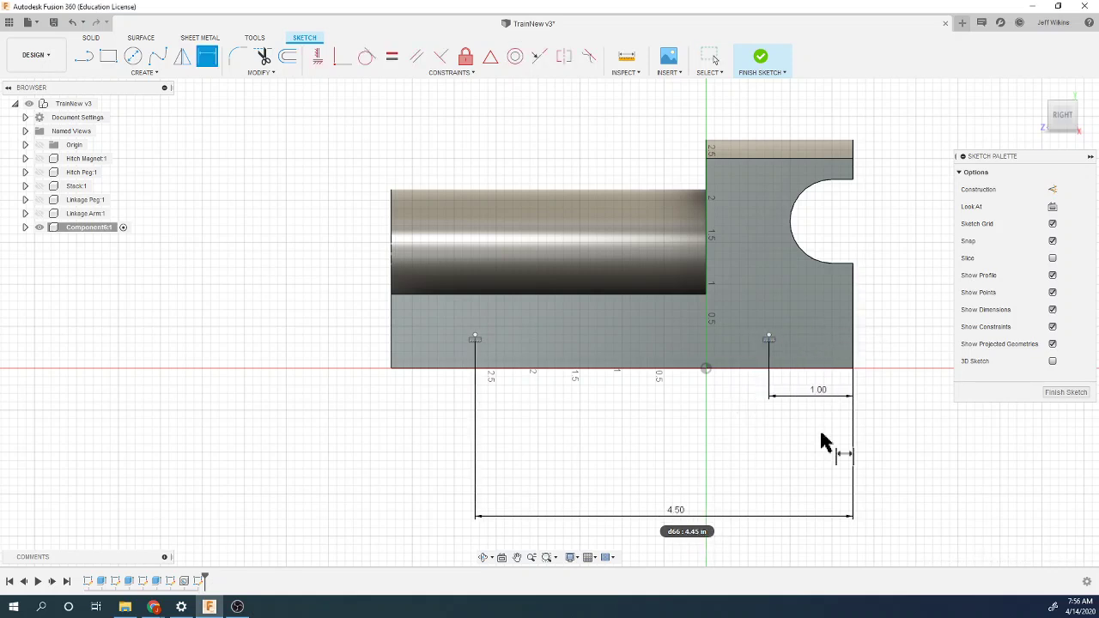
Step: Dimension the point below the cab 0.6 in vertically above the body's bottom edge
left_click(768, 337)
left_click(794, 368)
left_click(907, 359)
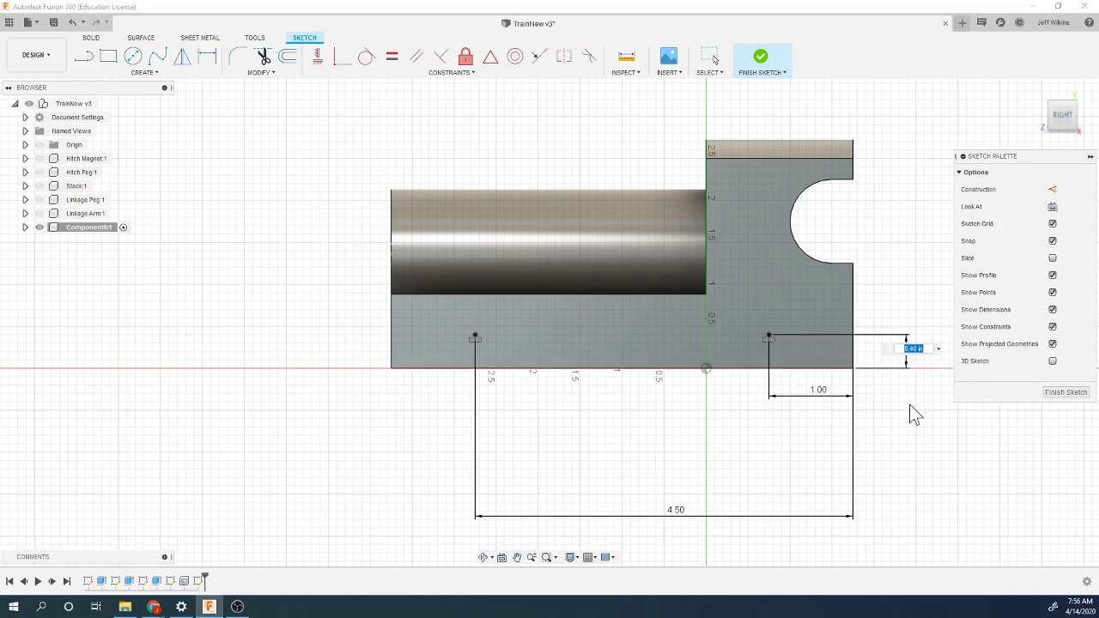
type(".6")
key("Return")
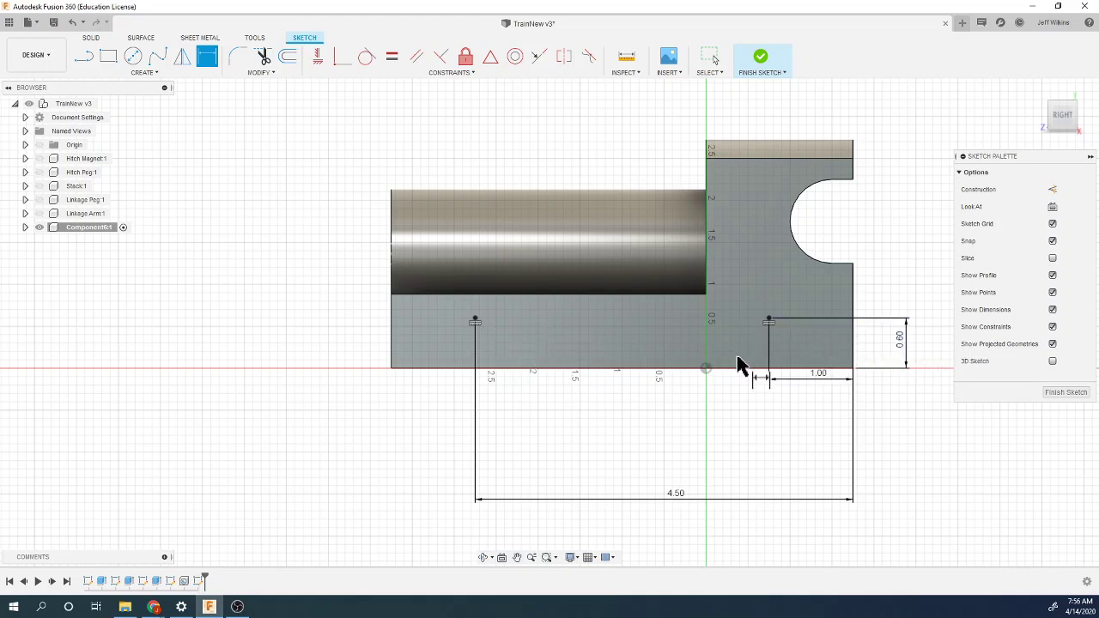
Step: Check the side hole thread callout on the Chrome drawing, and in Fusion 360 finish the side-face sketch
left_click(160, 589)
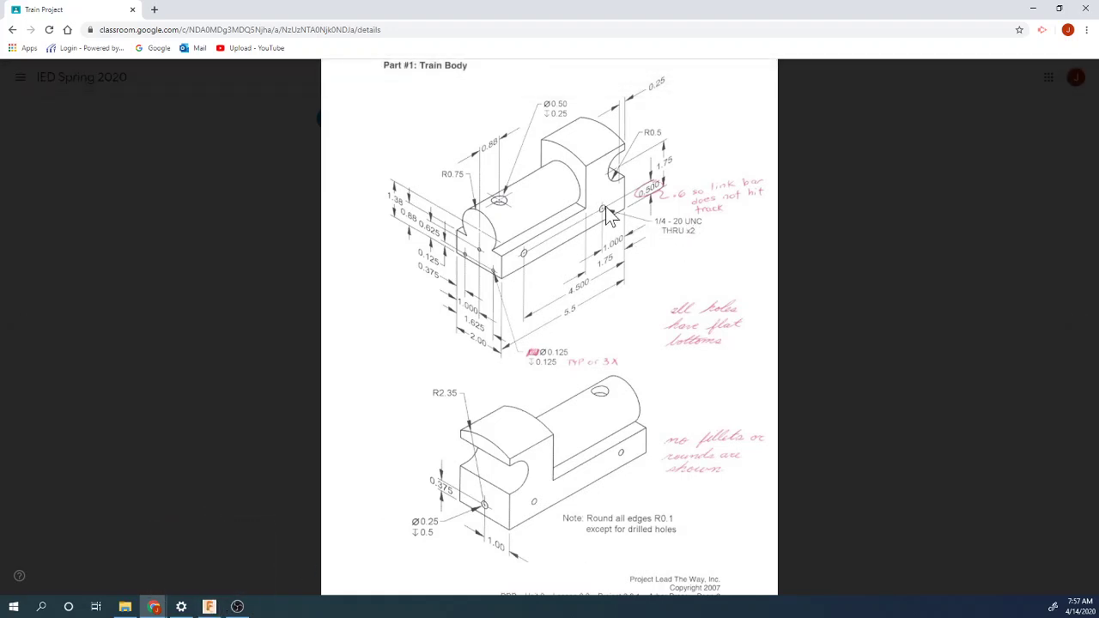
left_click(208, 608)
left_click(1049, 392)
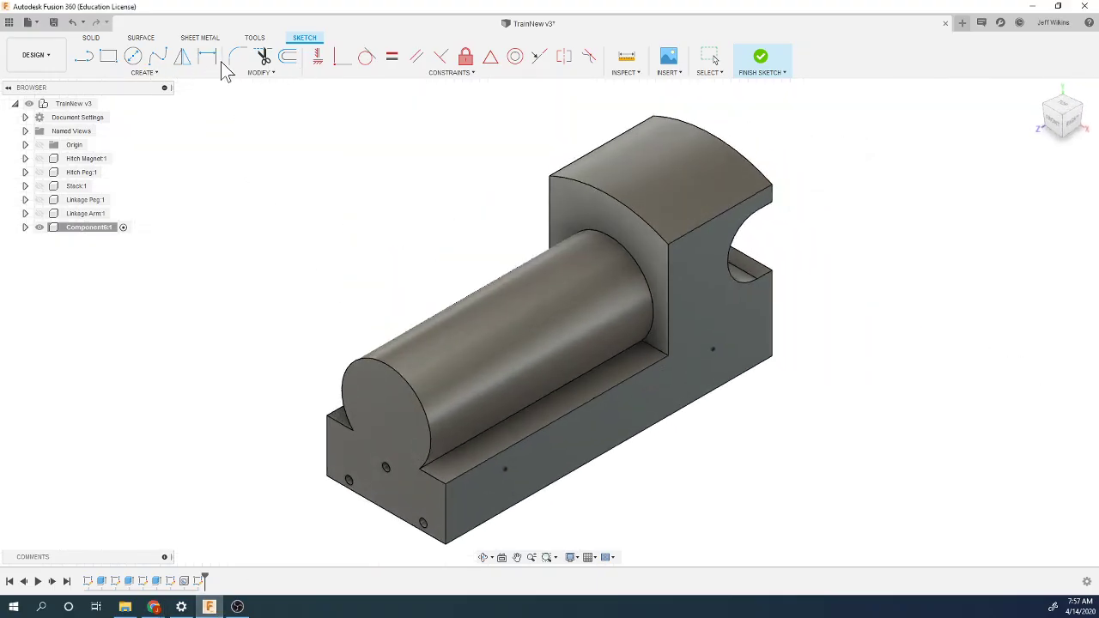
Step: Set up tapped holes at both side-face points with extents All and a 0.25 in thread size, 1/4-20 UNC
left_click(158, 57)
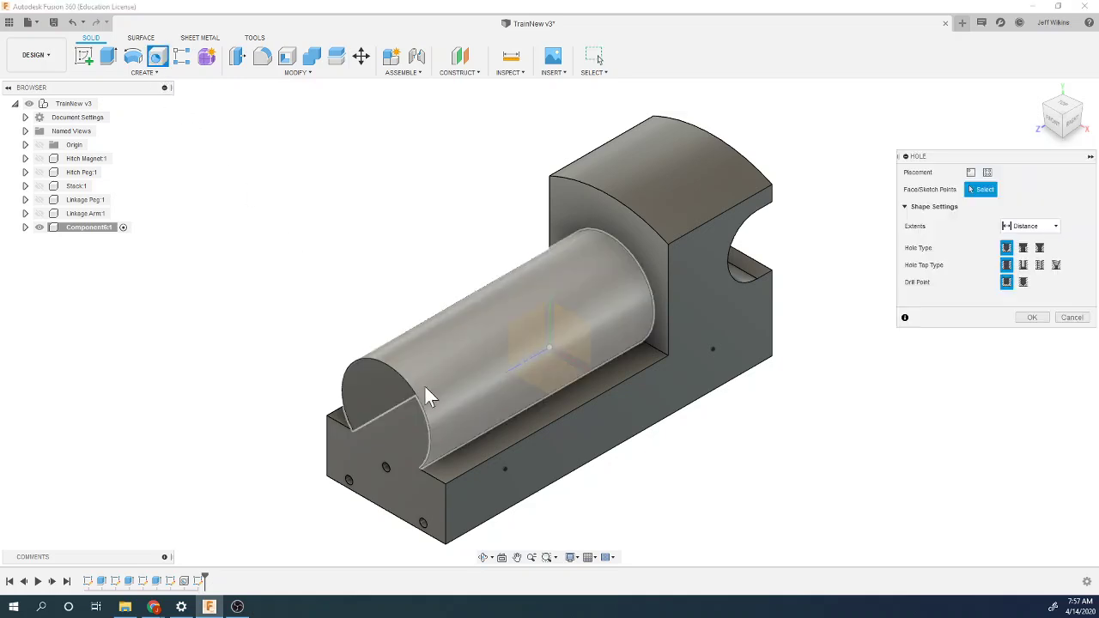
left_click(506, 469)
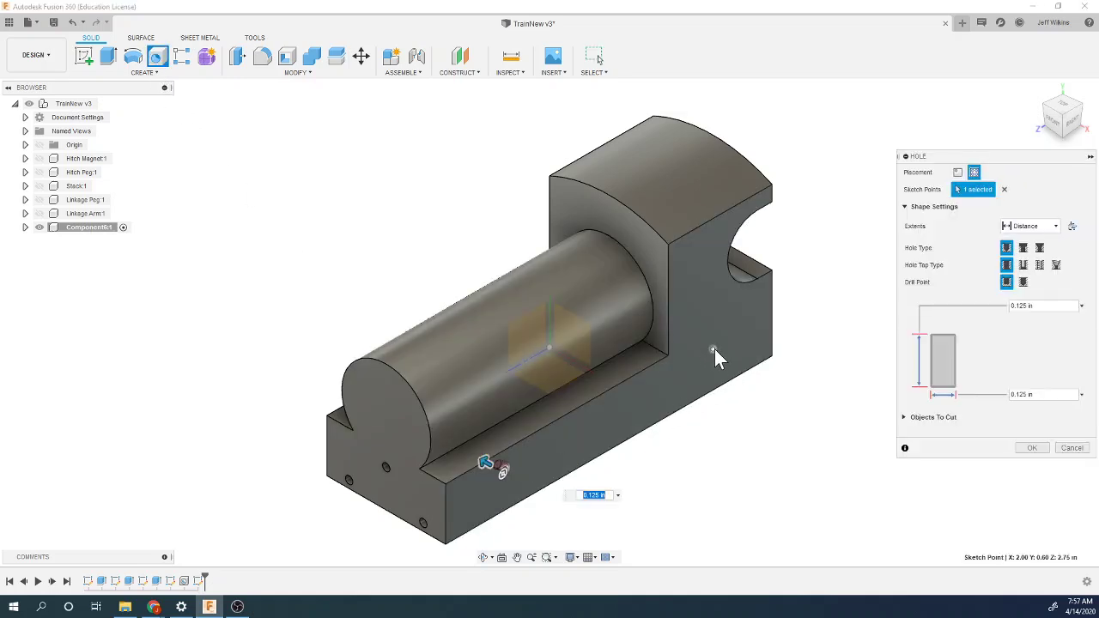
left_click(713, 349)
left_click(1040, 265)
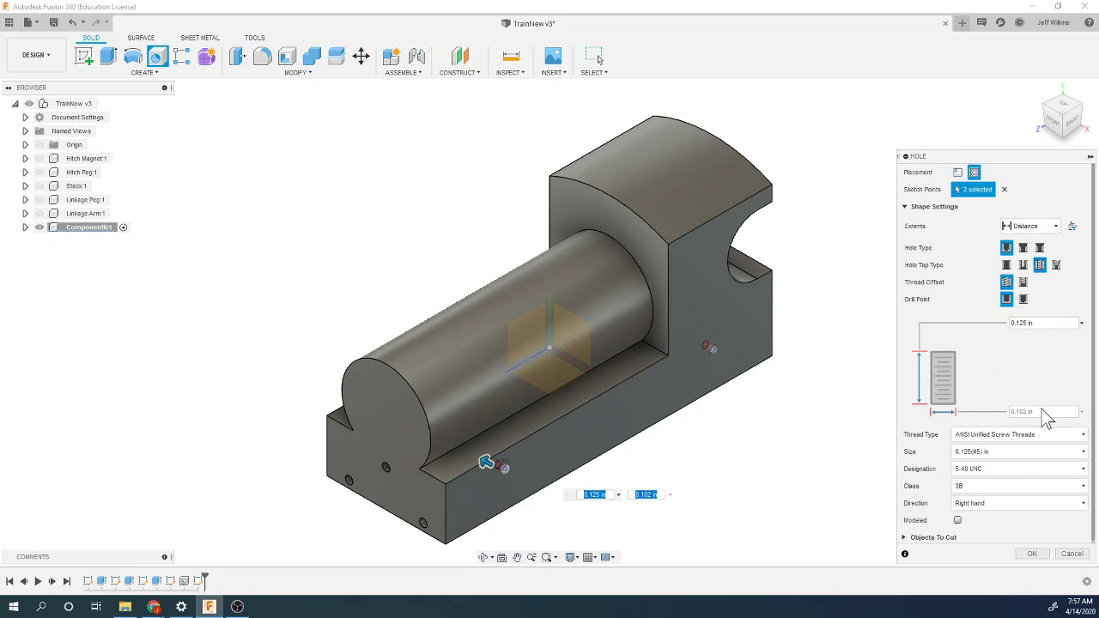
left_click(1028, 226)
left_click(1022, 273)
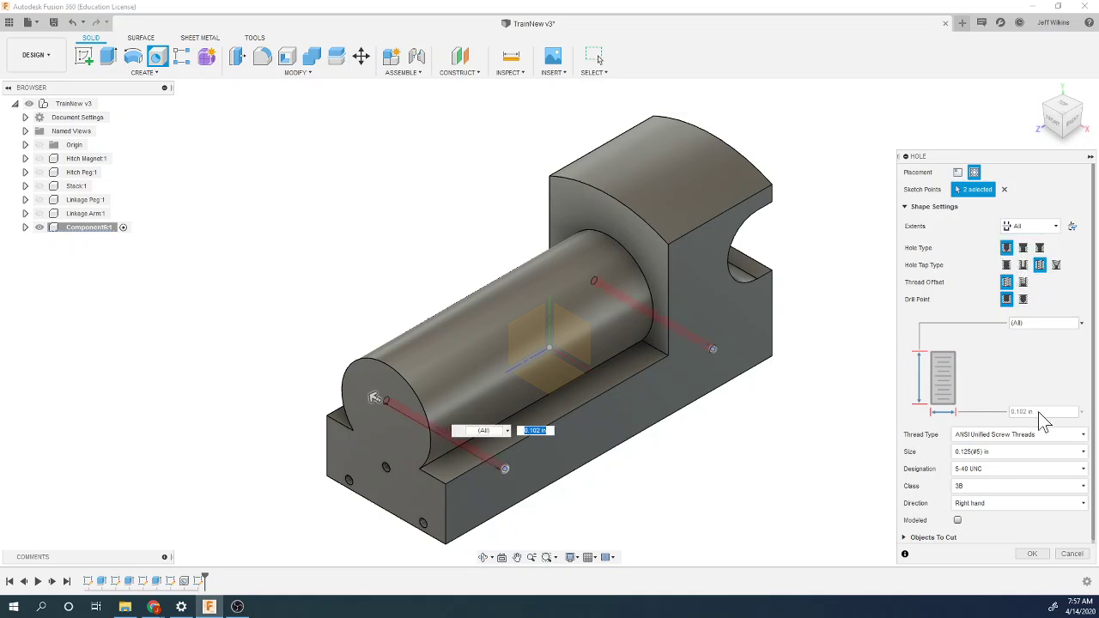
left_click(1022, 451)
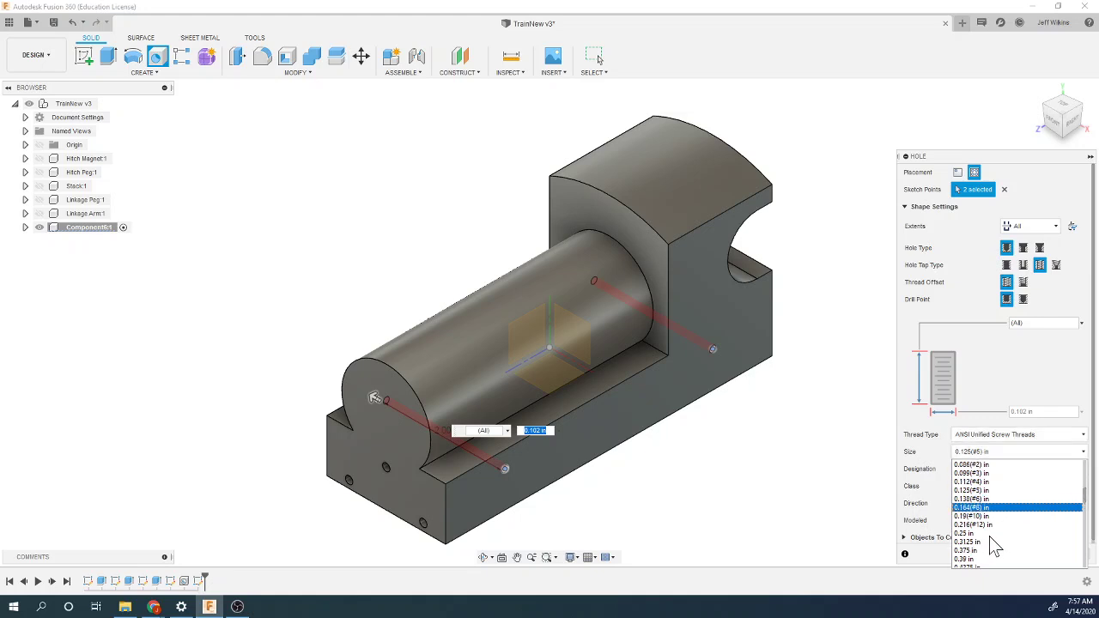
left_click(983, 534)
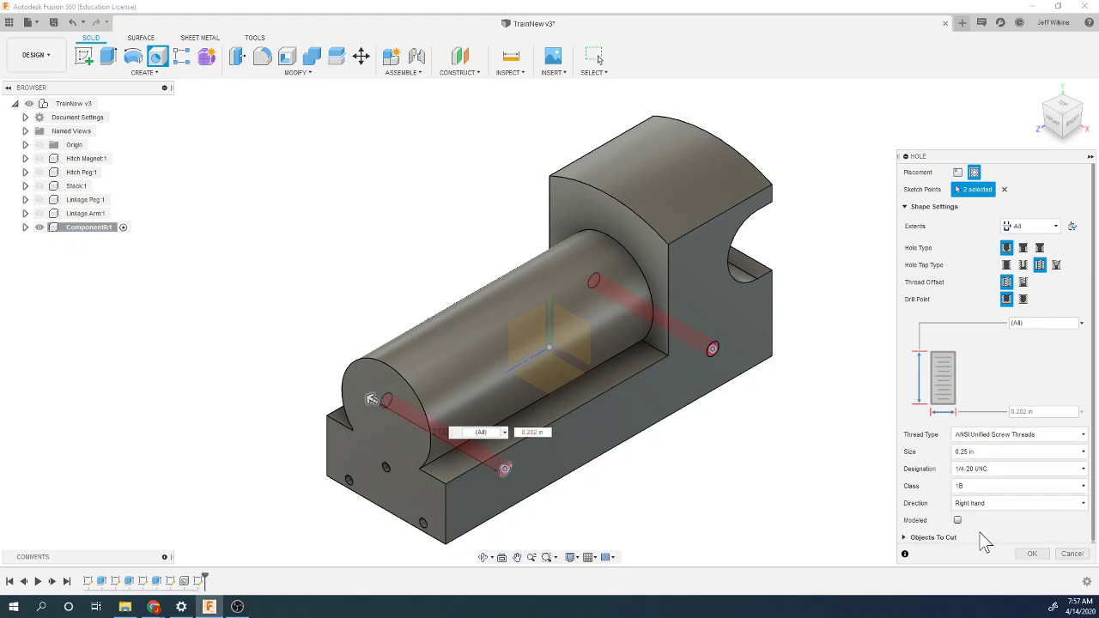
Step: Try thread classes 2B and 3B for the side holes, examining the thread preview below the cab
left_click(975, 488)
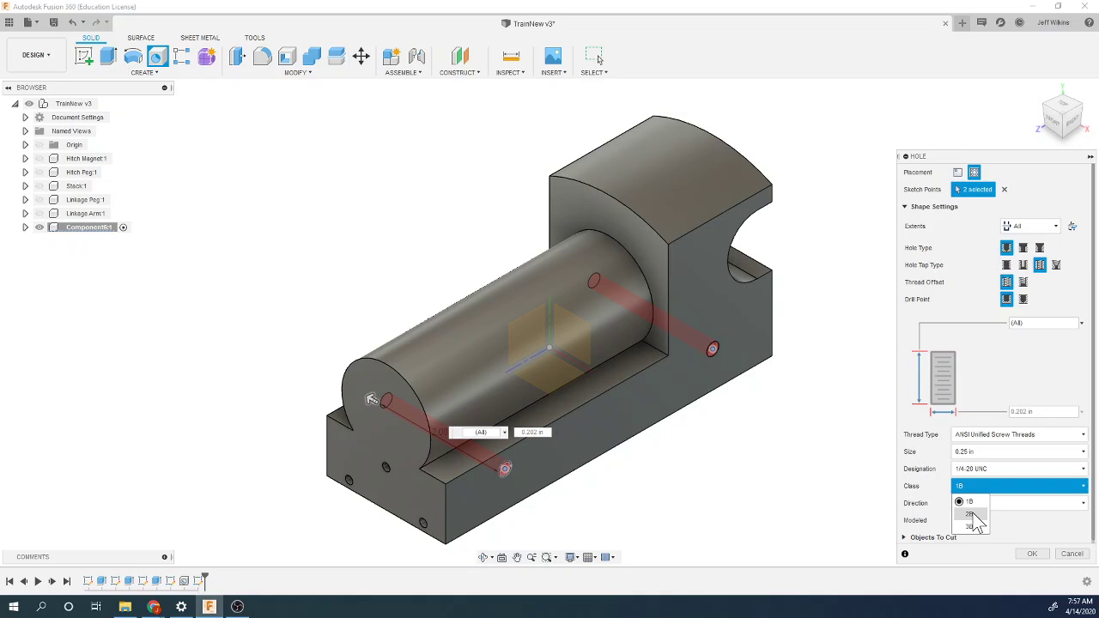
scroll(713, 347, "up", 10)
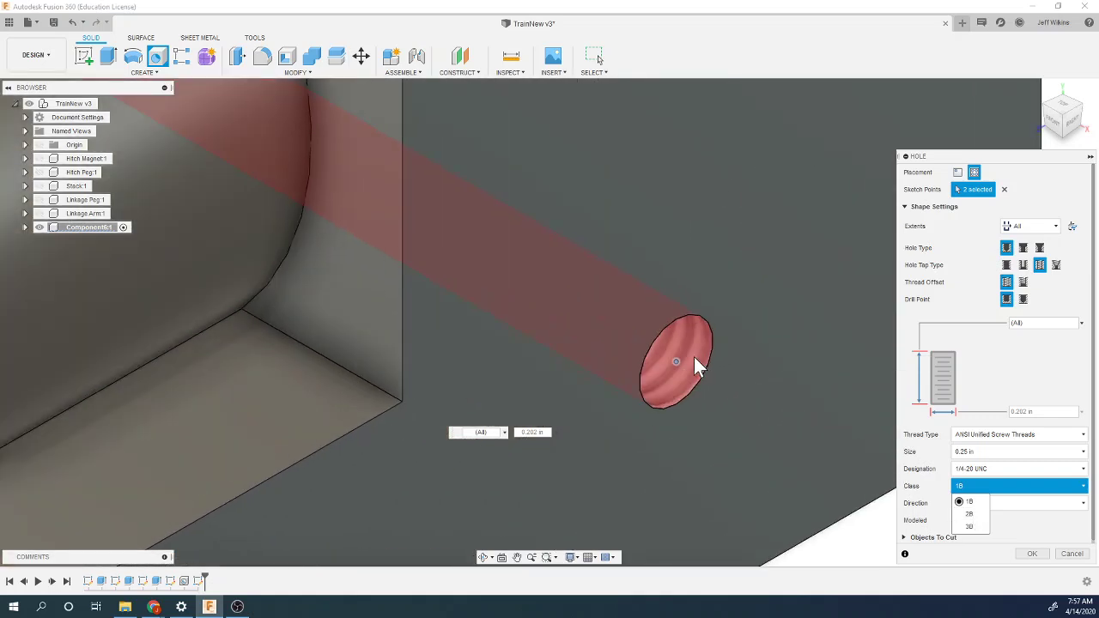
left_click(969, 515)
left_click(970, 486)
left_click(970, 523)
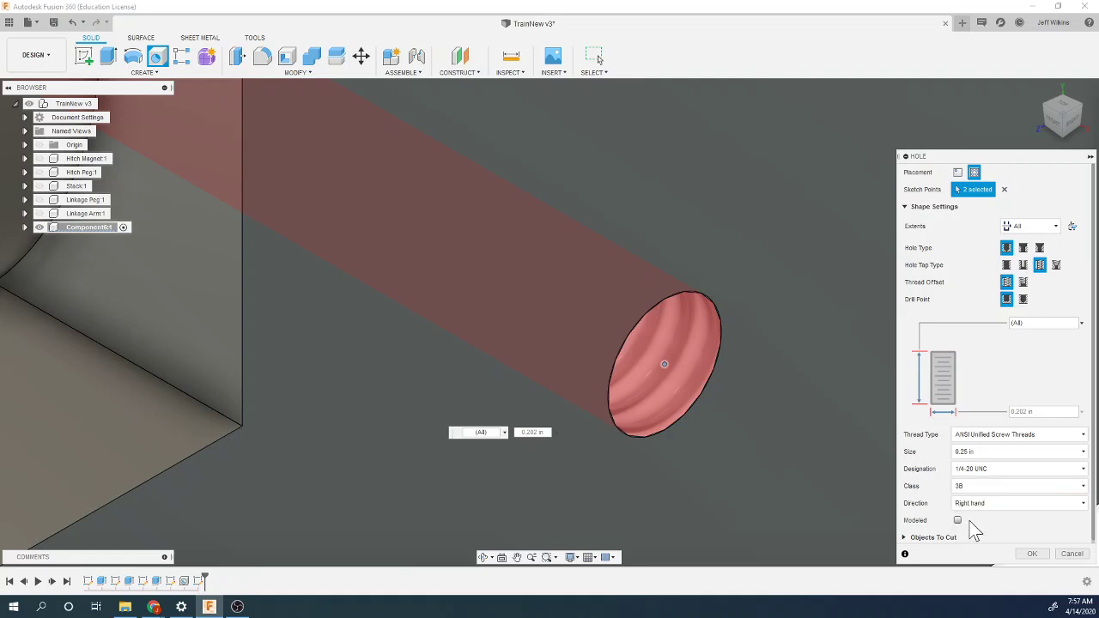
Step: Turn on modeled threads for the side holes and set the thread class to 1B
left_click(958, 520)
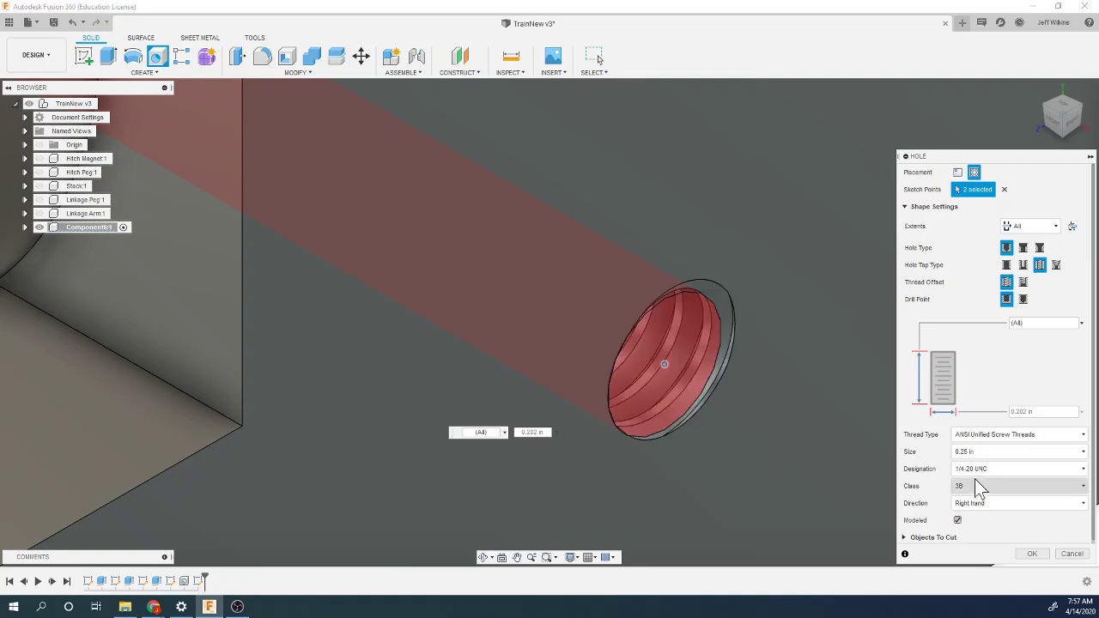
left_click(976, 487)
left_click(974, 503)
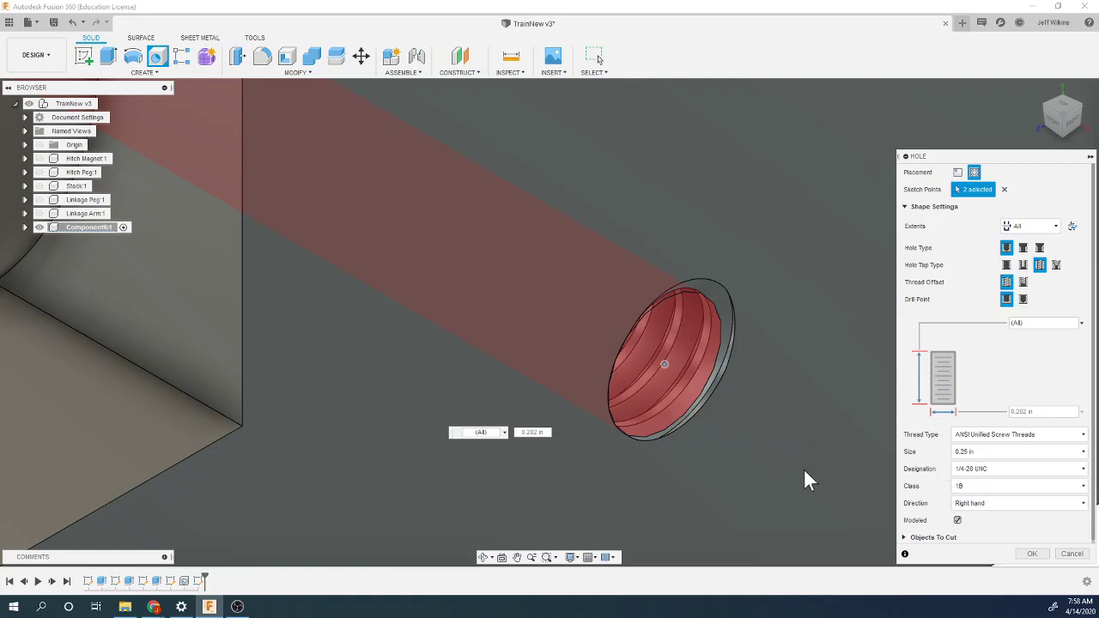
Step: Compare the side hole preview with modeled threads off and on, leaving them on
scroll(777, 467, "down", 10)
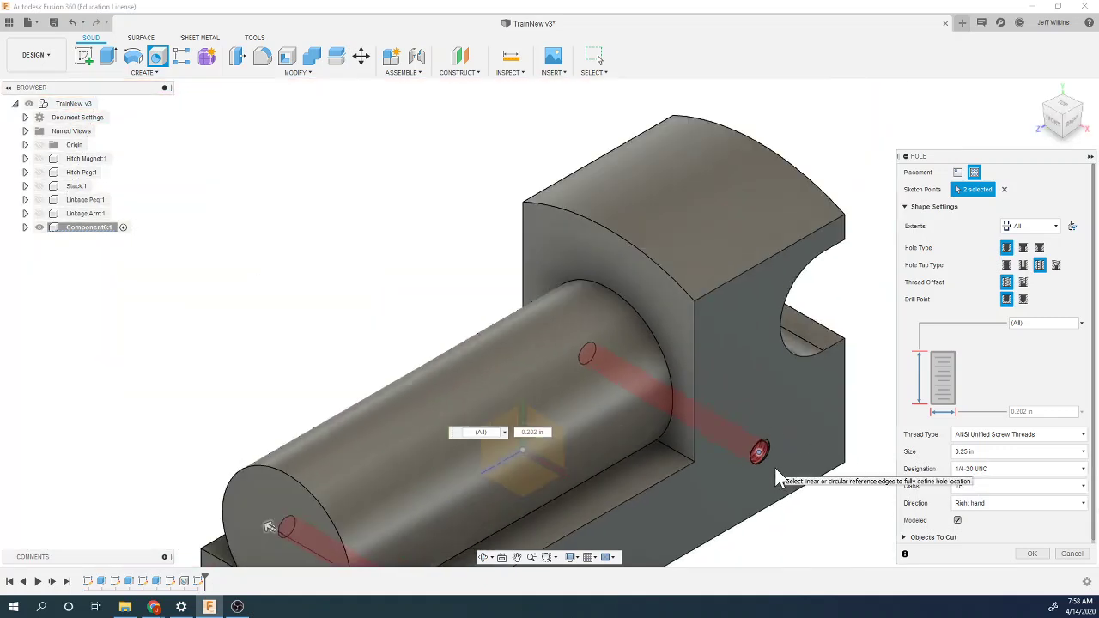
middle_click_drag(775, 467, 922, 569, "shift")
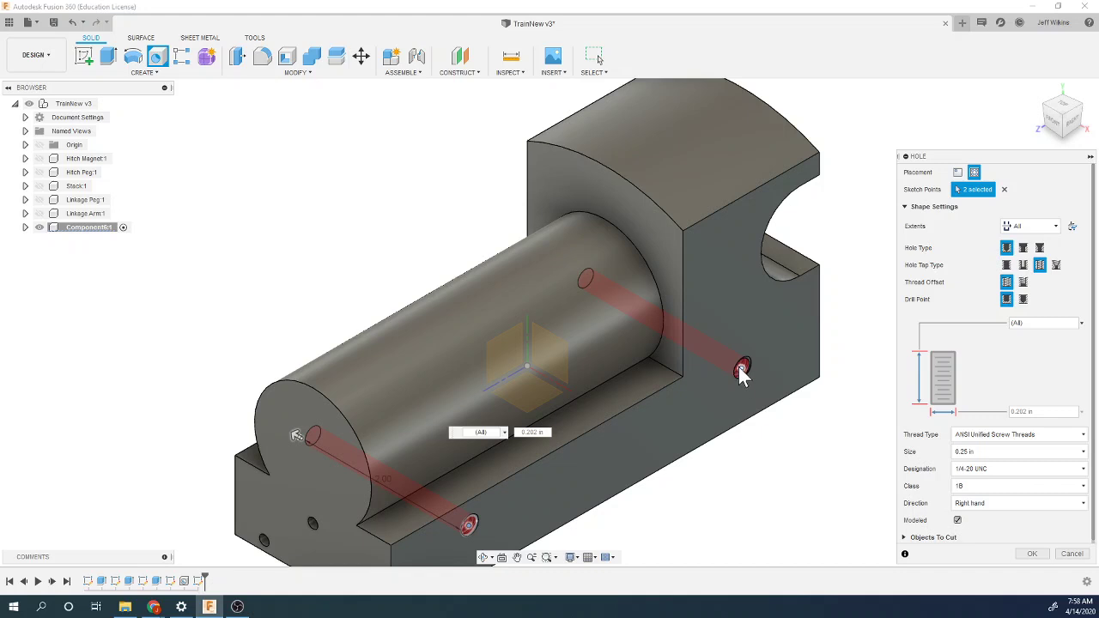
left_click(957, 520)
scroll(749, 348, "up", 8)
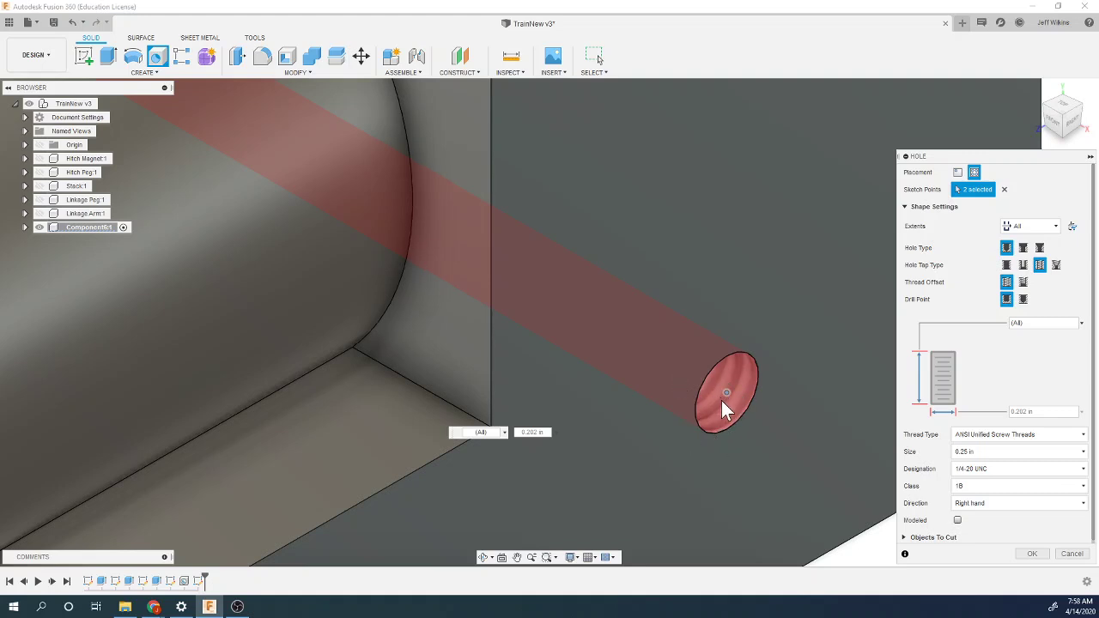
left_click(958, 520)
scroll(829, 512, "down", 3)
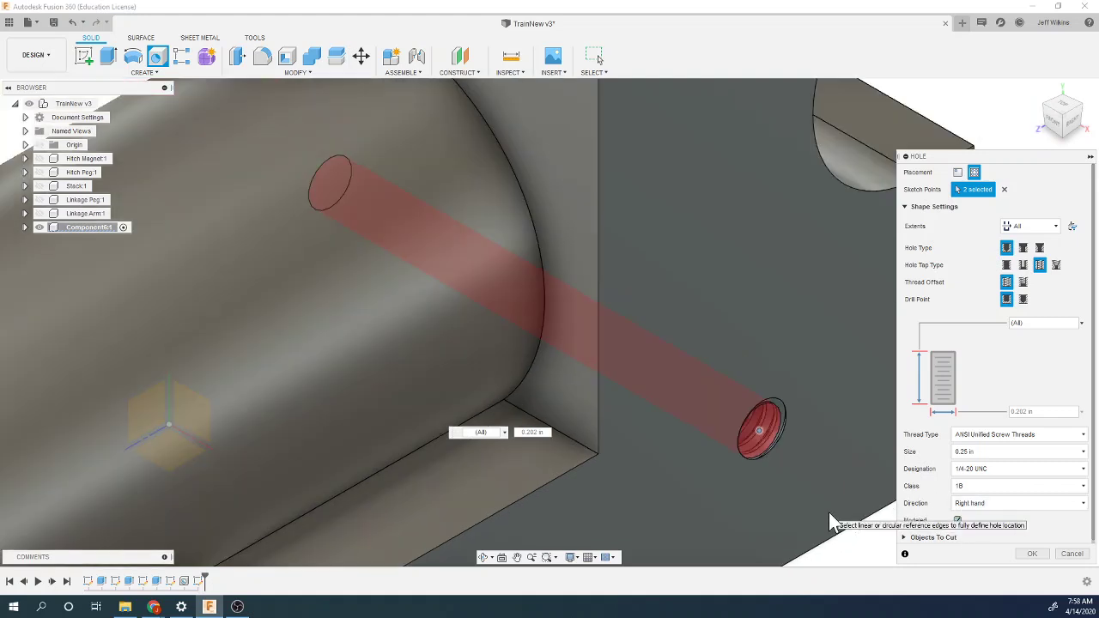
scroll(769, 493, "down", 6)
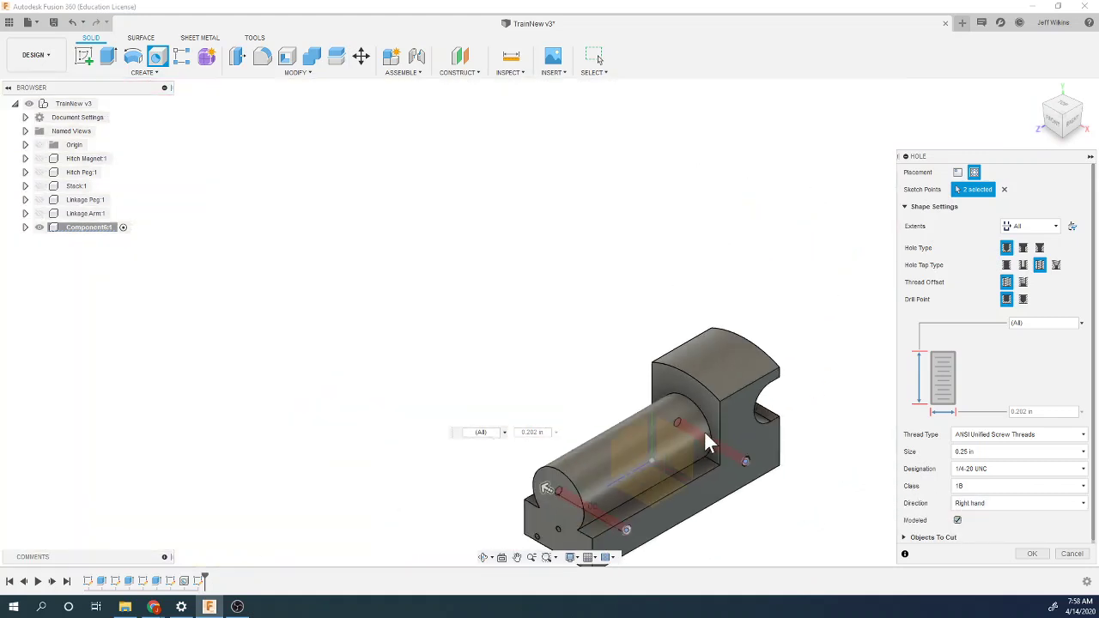
scroll(644, 532, "up", 4)
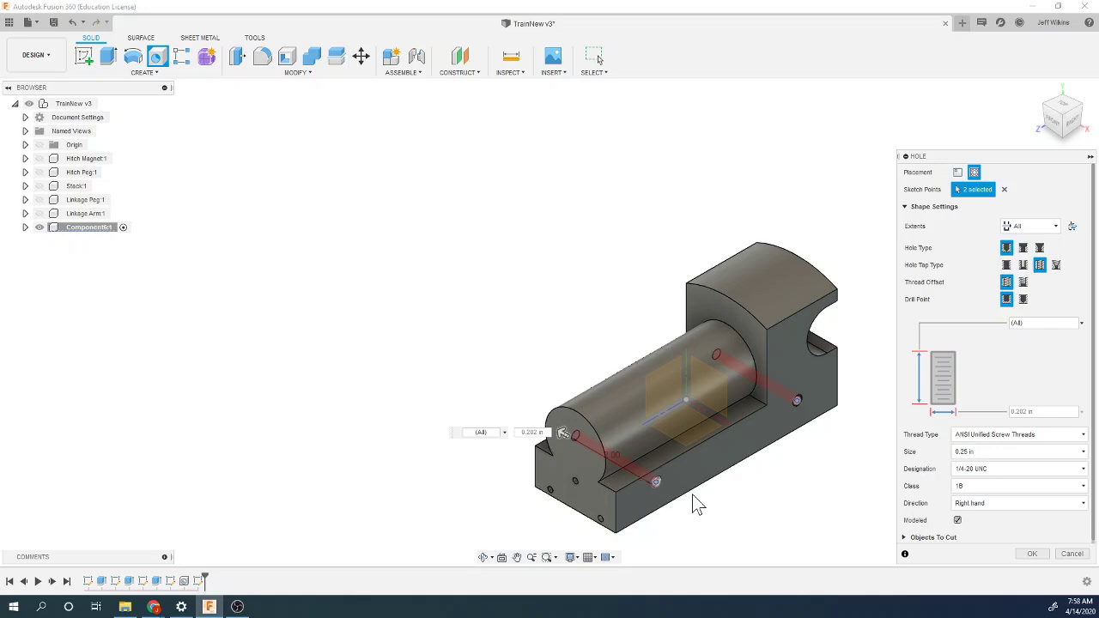
scroll(803, 400, "up", 5)
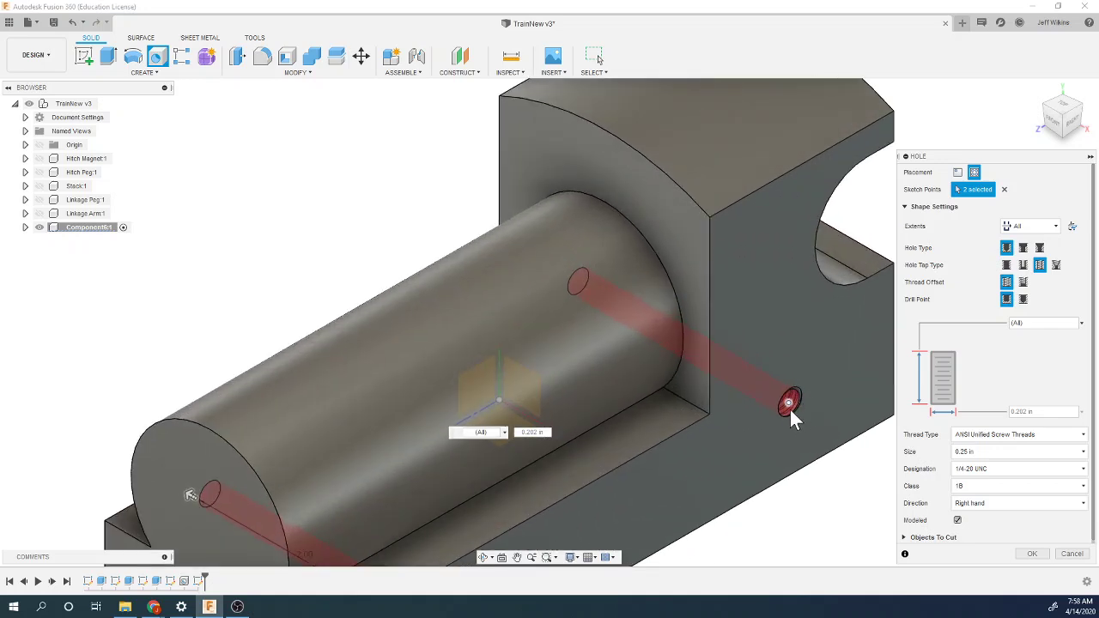
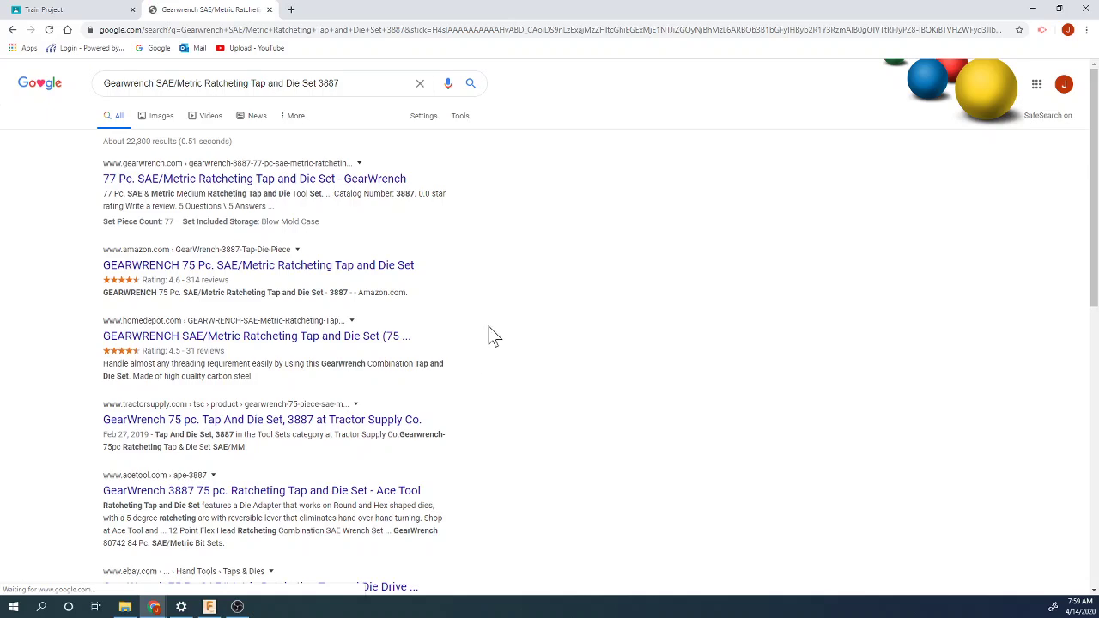
Step: In Chrome, browse the image results for the Gearwrench SAE/Metric Ratcheting Tap and Die Set 3887 for pictures of taps and dies
left_click(162, 116)
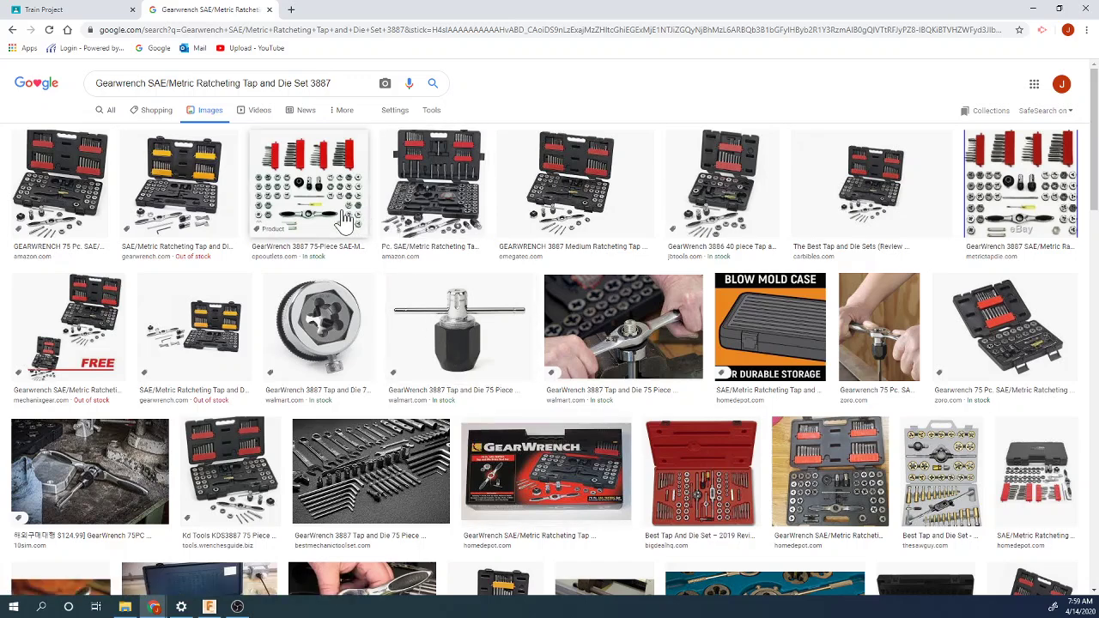
scroll(318, 284, "down", 3)
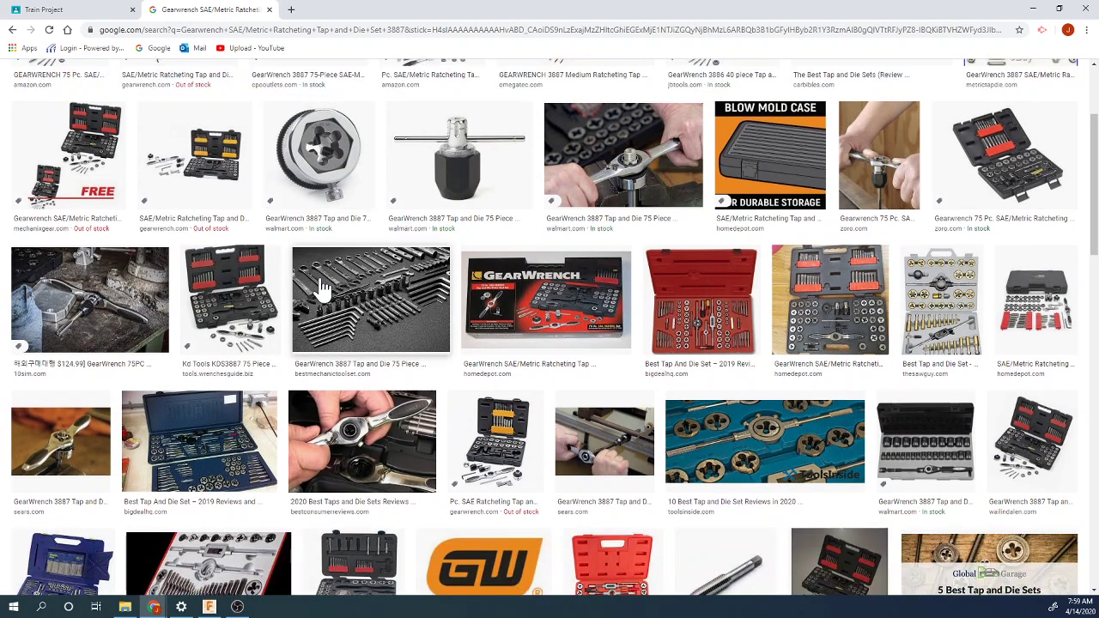
scroll(284, 314, "up", 3)
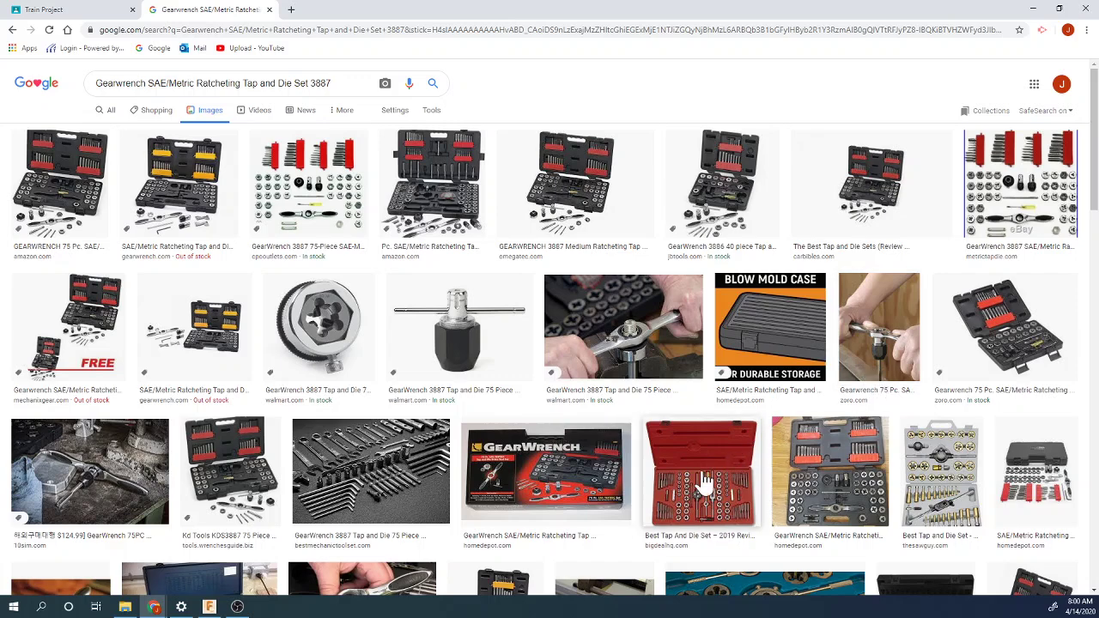
scroll(683, 481, "down", 1)
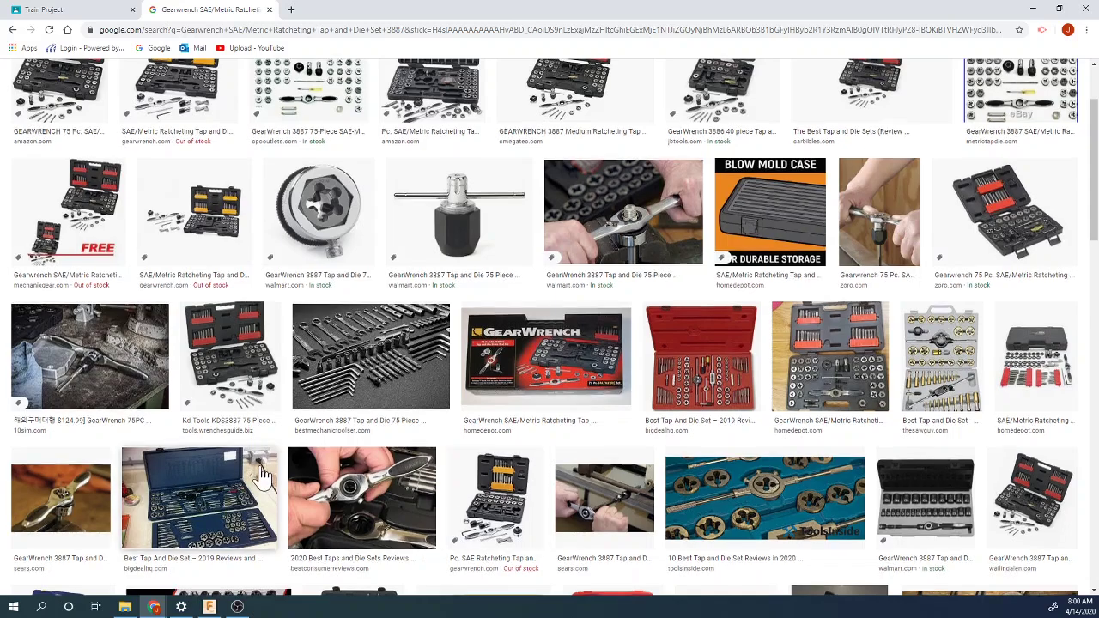
scroll(260, 470, "down", 3)
scroll(258, 465, "down", 2)
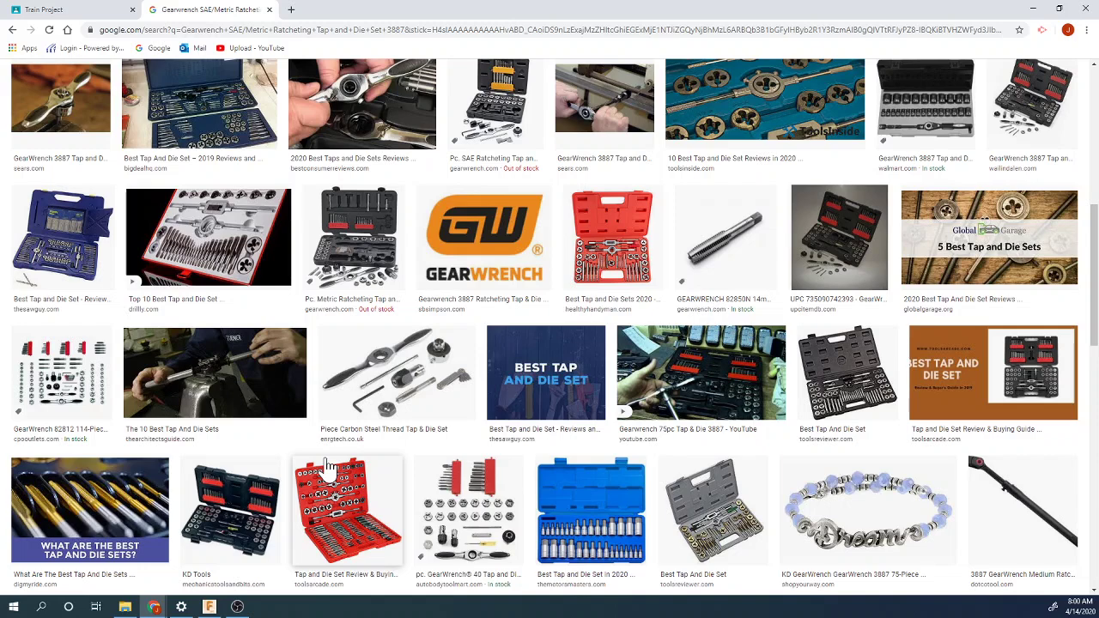
scroll(328, 465, "down", 3)
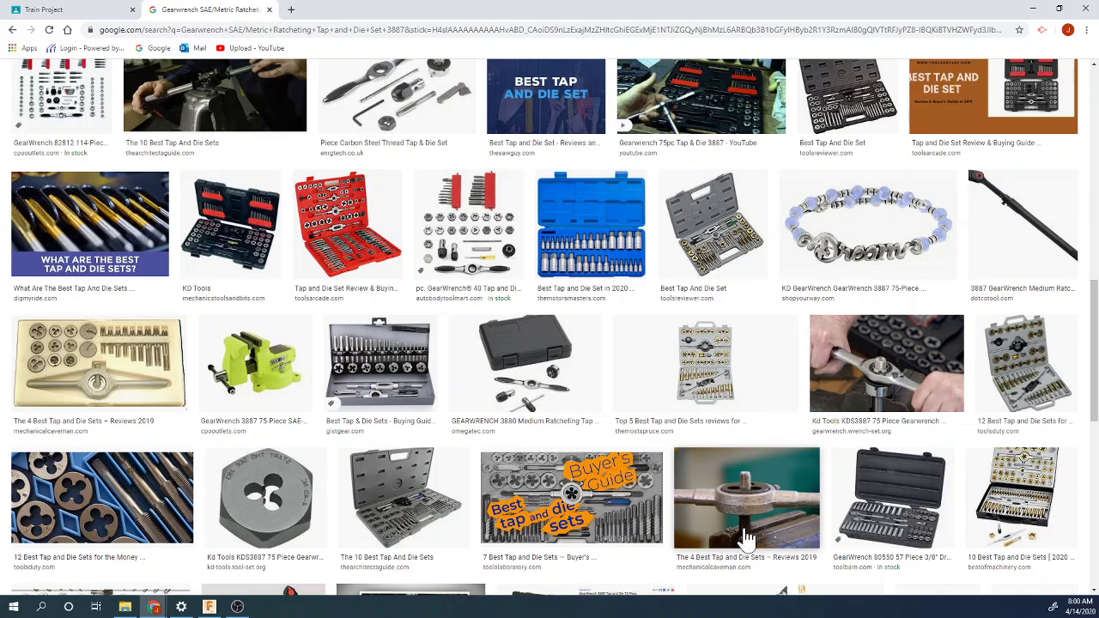
scroll(692, 498, "down", 3)
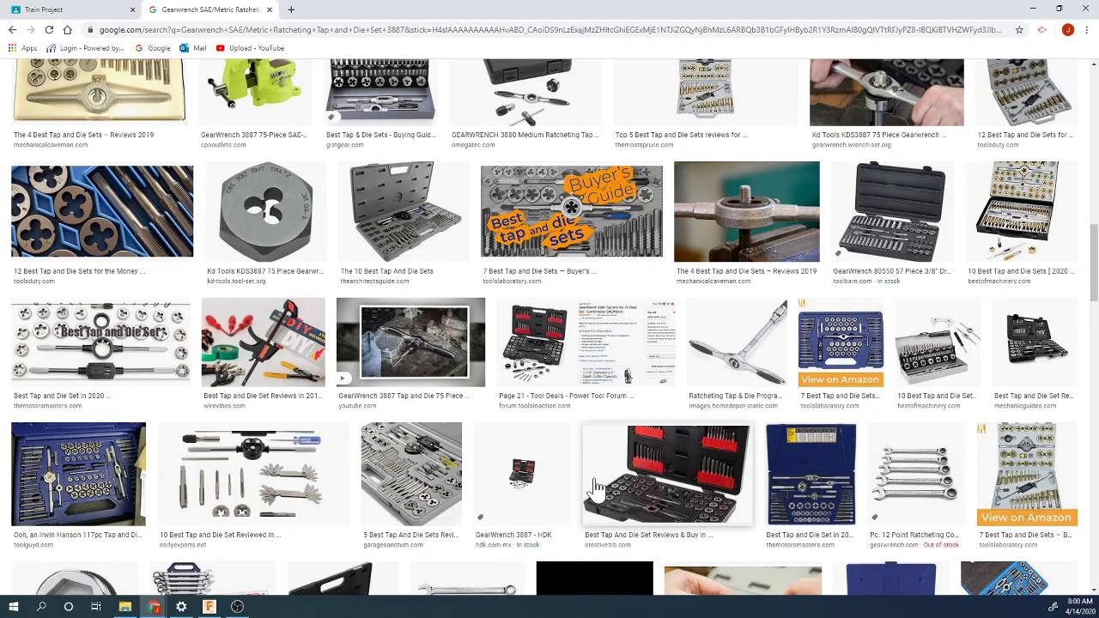
scroll(602, 486, "down", 3)
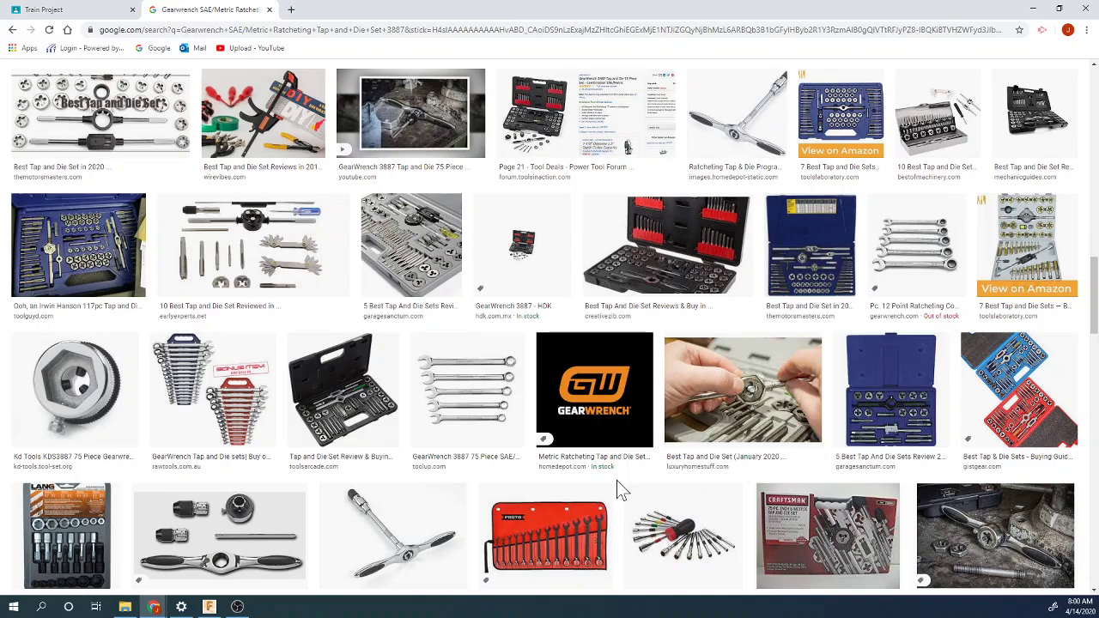
scroll(535, 486, "down", 3)
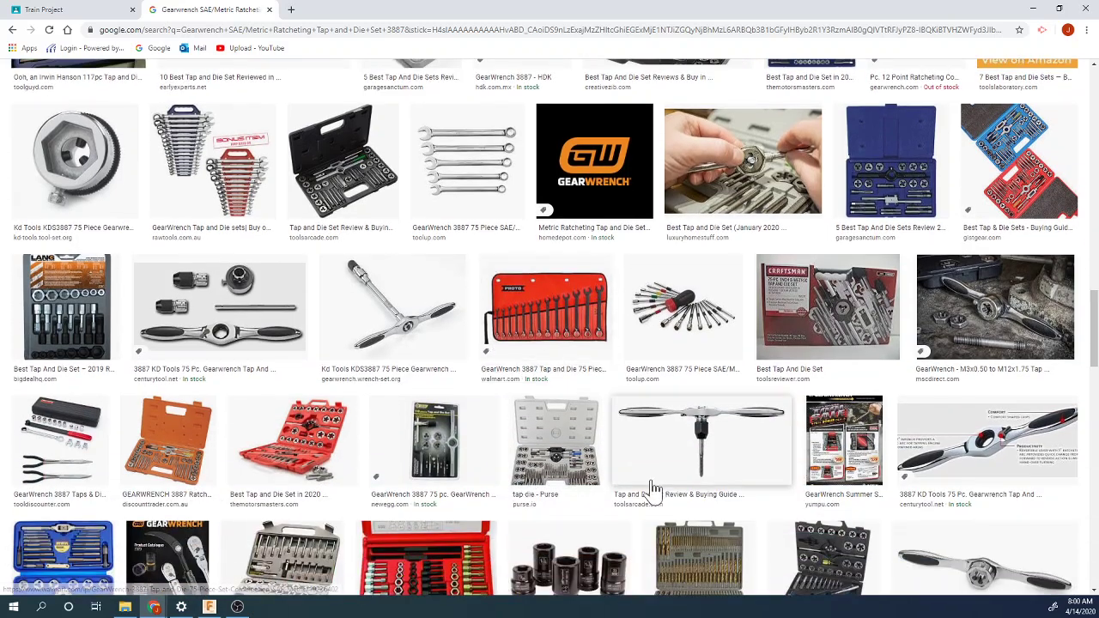
scroll(653, 488, "down", 2)
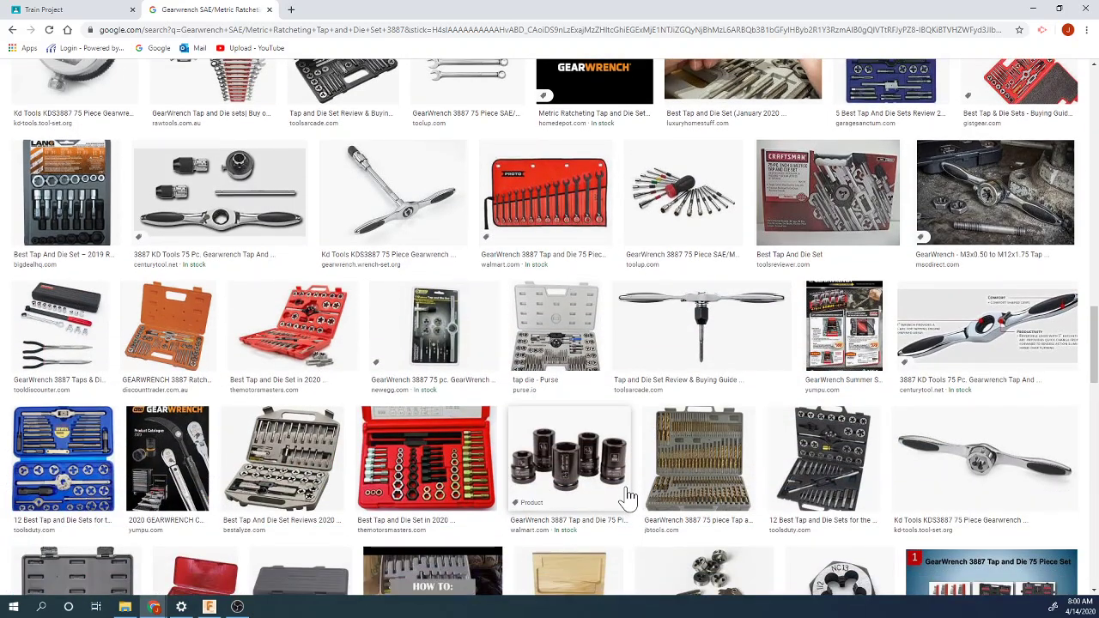
scroll(628, 496, "down", 3)
scroll(622, 499, "down", 1)
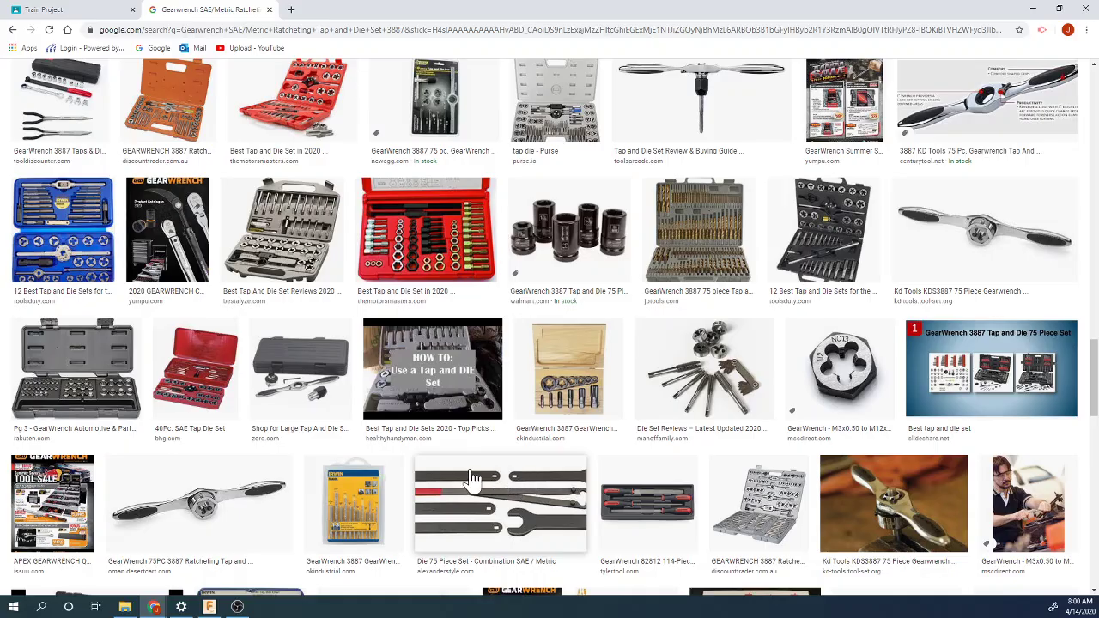
scroll(468, 479, "down", 10)
scroll(468, 478, "down", 15)
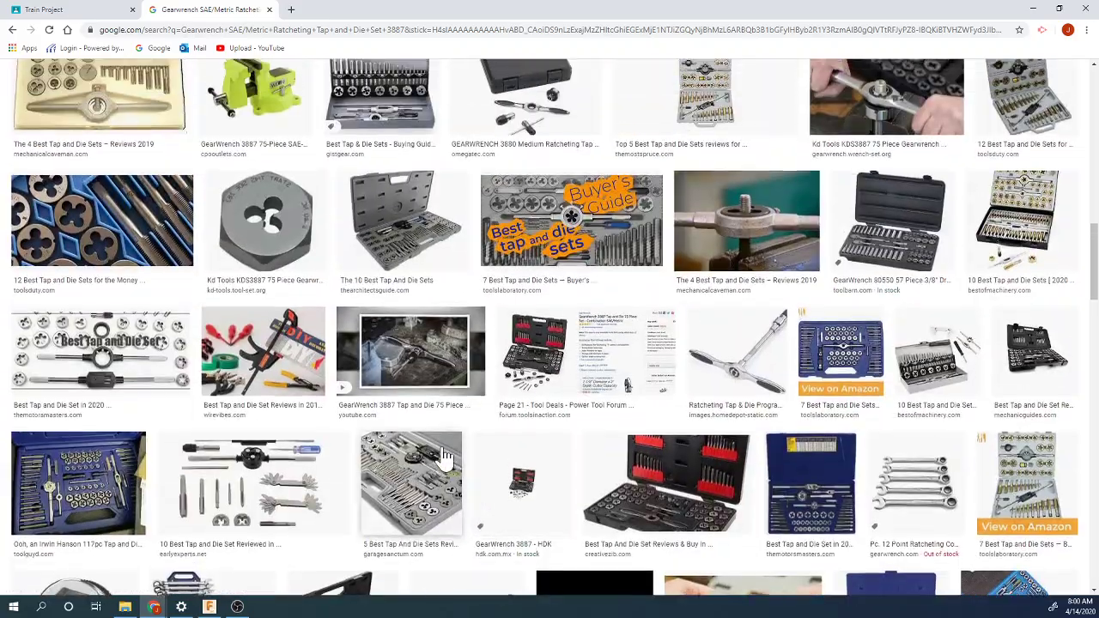
Step: Check the train body drawing, switch back to Fusion 360 and create the two modeled 1/4-20 UNC class 1B through holes in the side
scroll(325, 234, "up", 1)
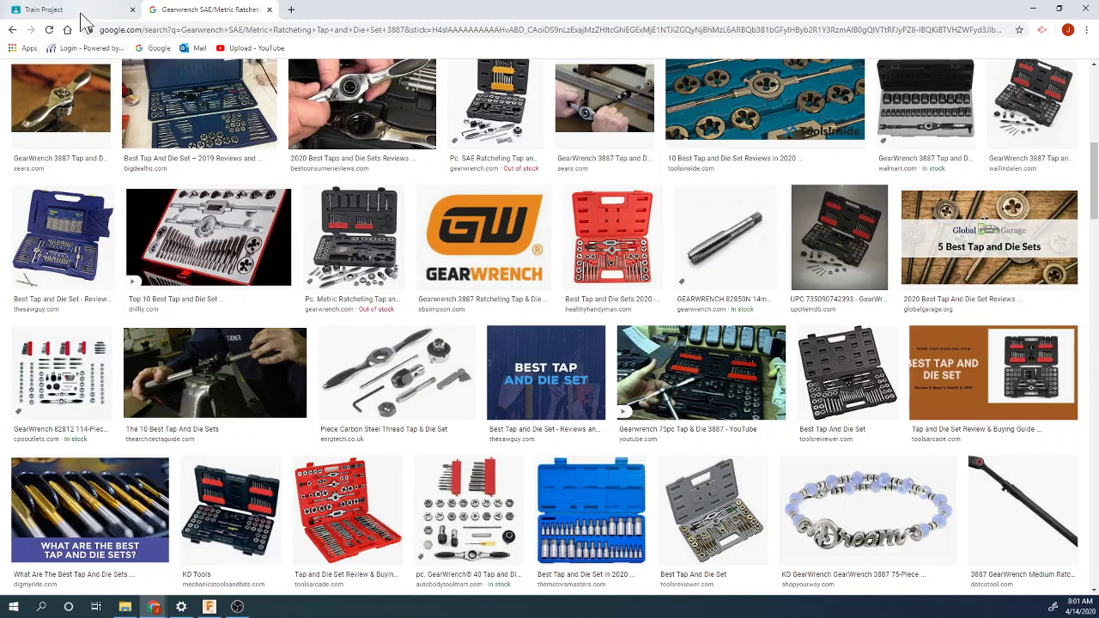
left_click(51, 9)
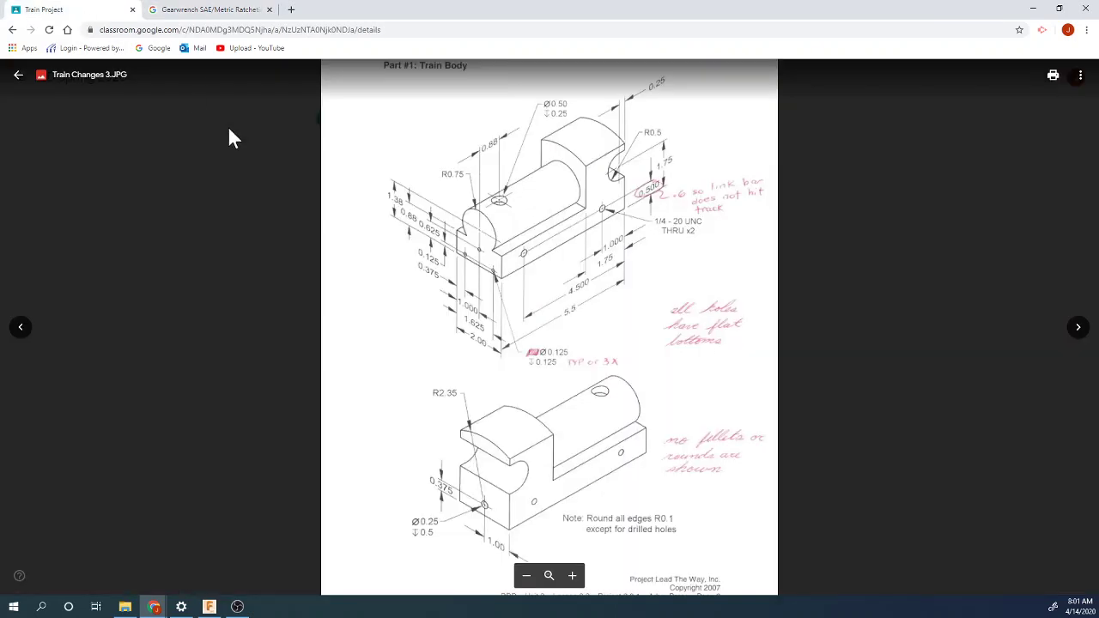
left_click(210, 607)
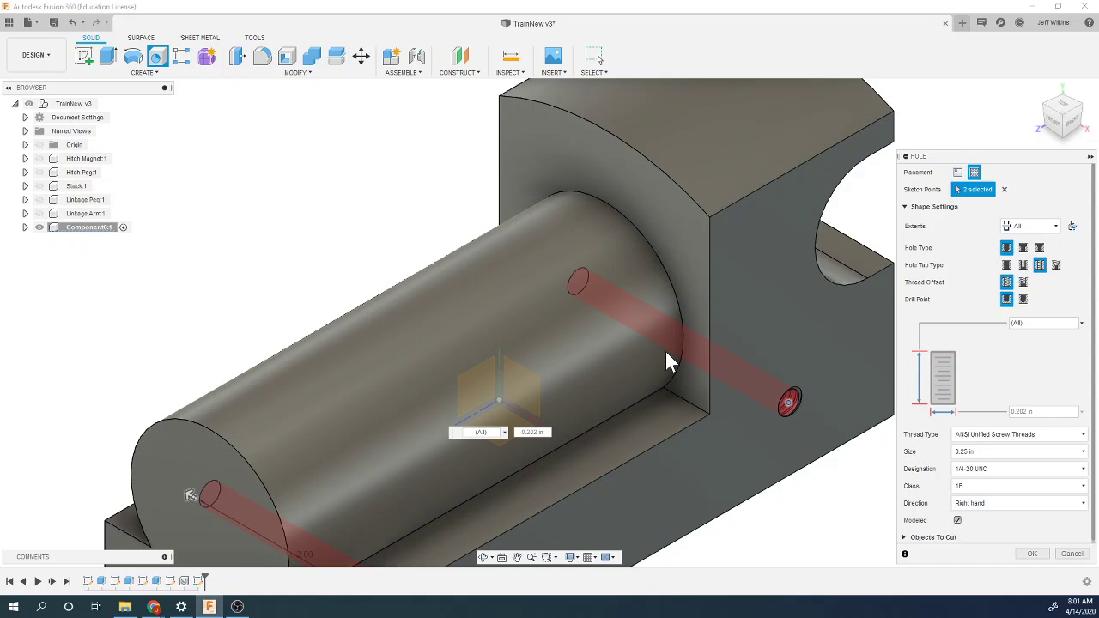
scroll(509, 395, "down", 3)
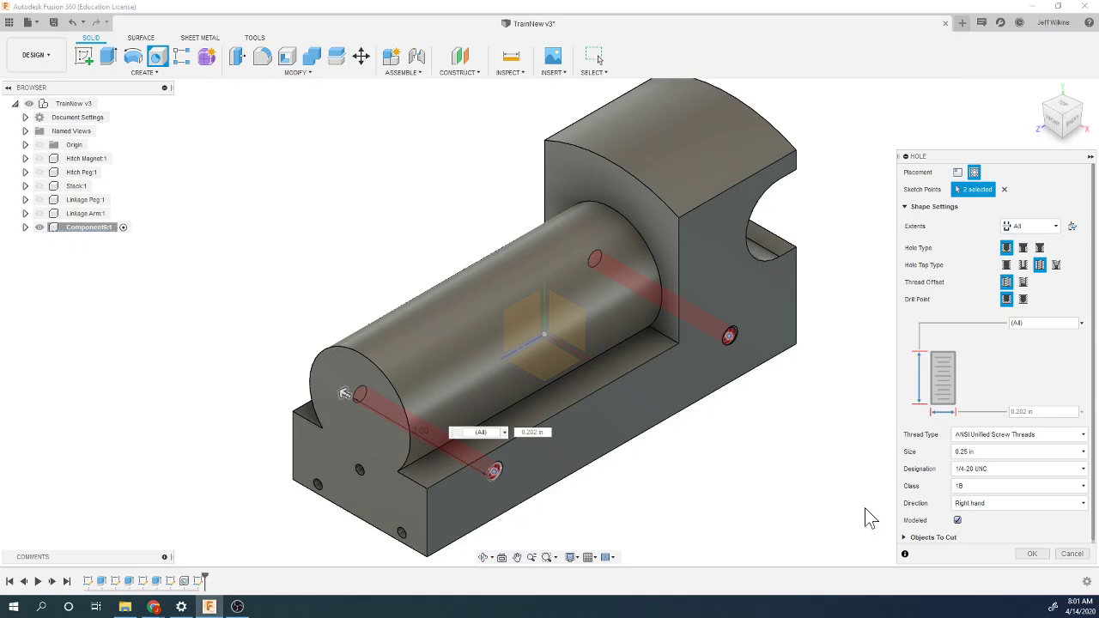
left_click(1034, 554)
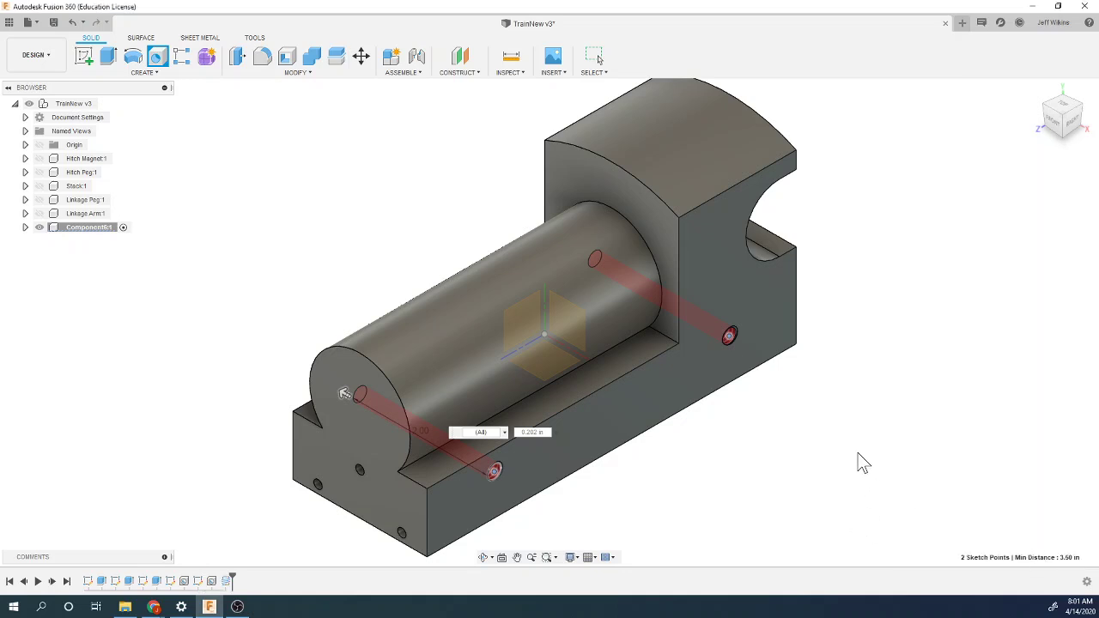
scroll(756, 369, "up", 5)
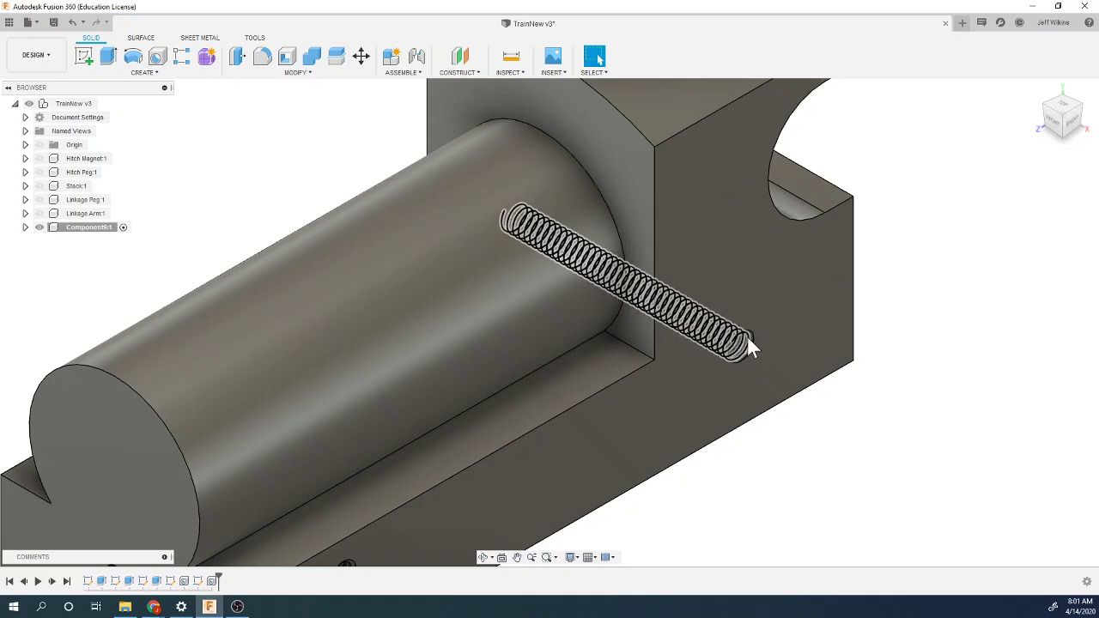
scroll(670, 455, "down", 8)
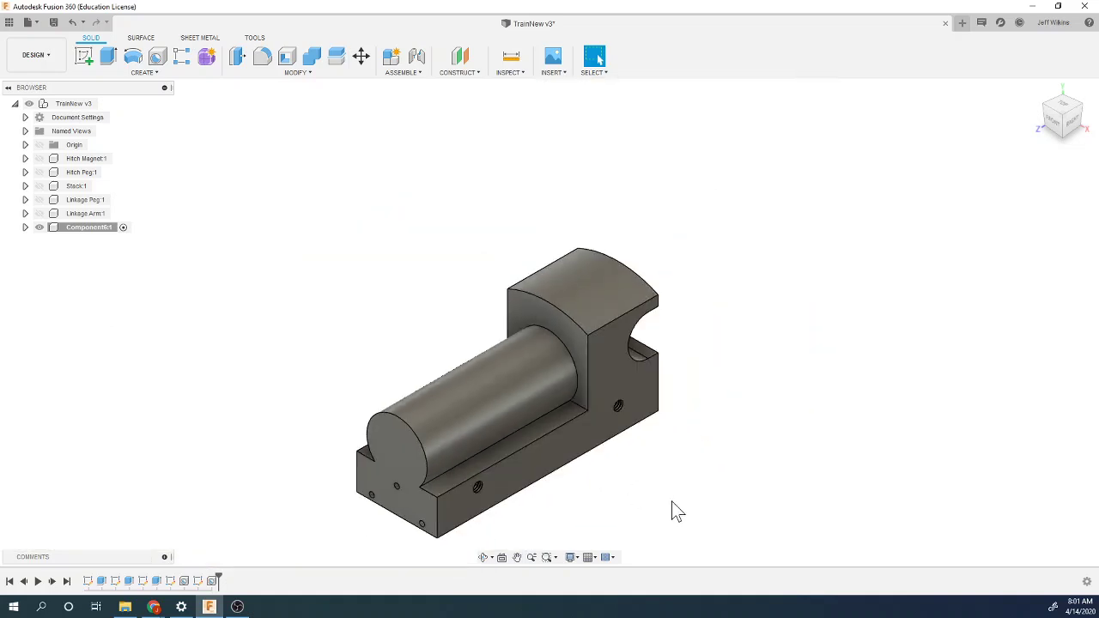
Step: Start a sketch on the lower rear face of the cab and place a centred point about 0.6 in above the bottom edge
left_click_drag(1060, 123, 628, 251)
left_click(85, 57)
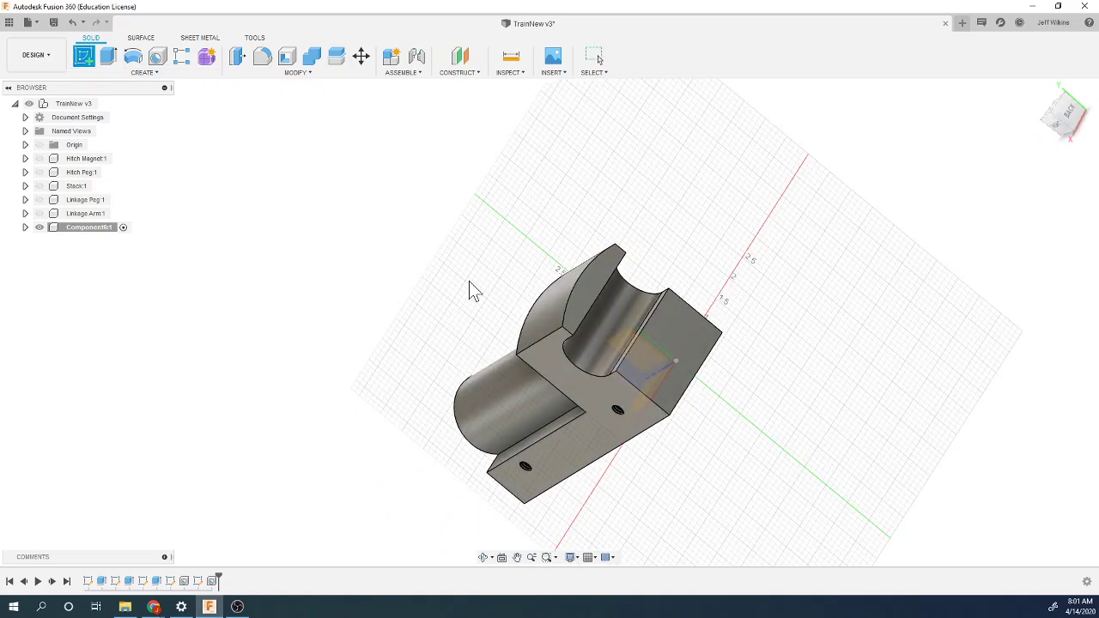
left_click(654, 327)
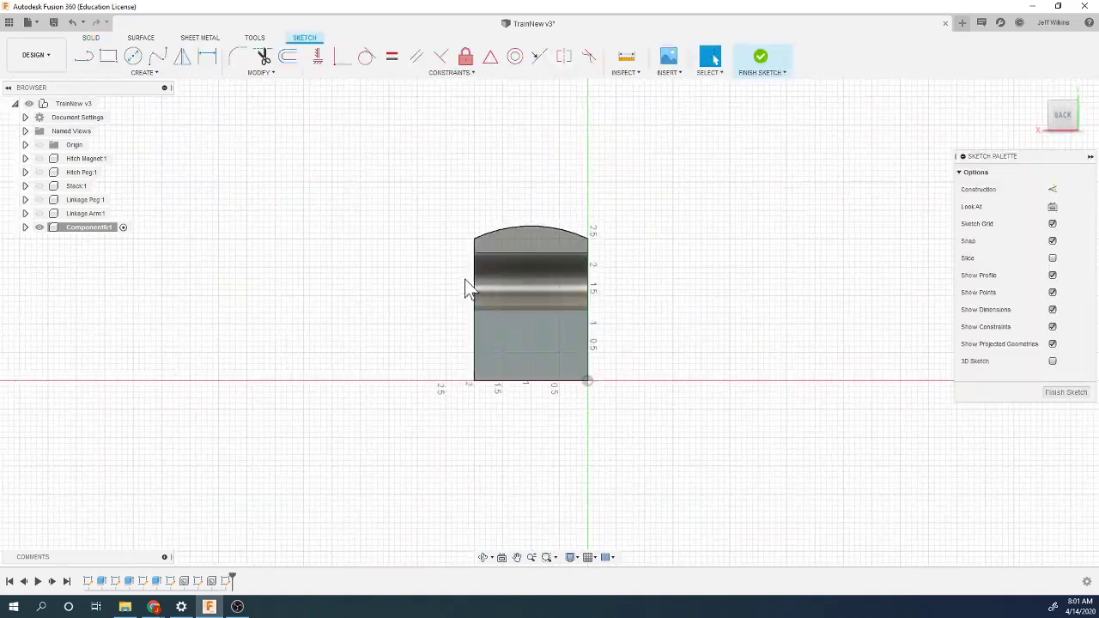
left_click(143, 72)
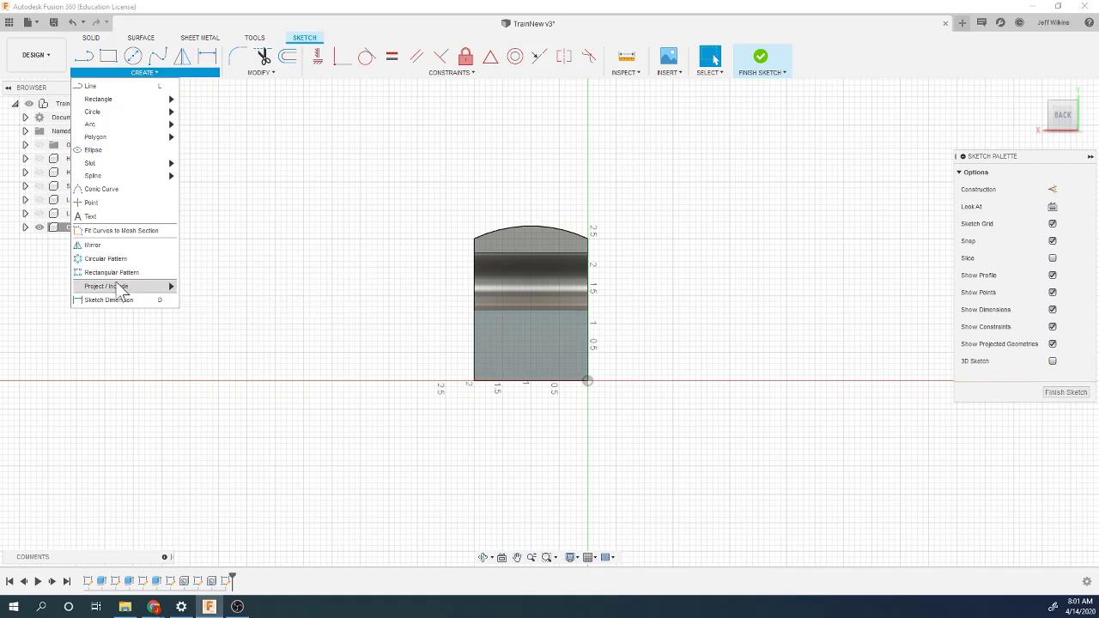
mouse_move(120, 290)
left_click(112, 216)
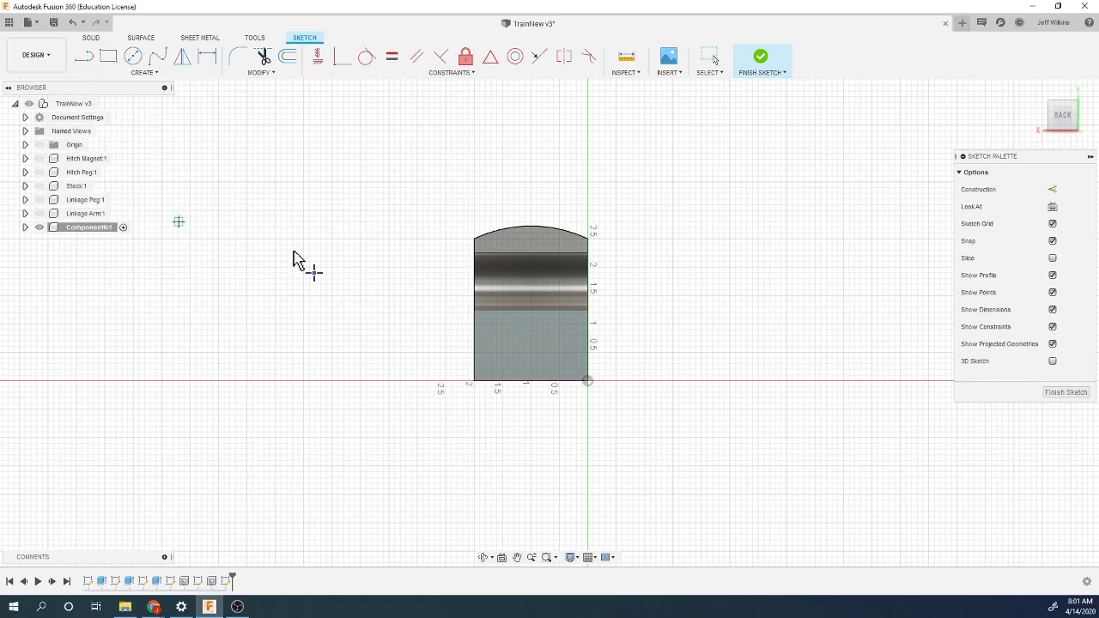
Step: Dimension the sketch point 0.375 in above the bottom edge of the rear face
key("d")
scroll(539, 377, "up", 1)
scroll(538, 377, "up", 1)
left_click(527, 386)
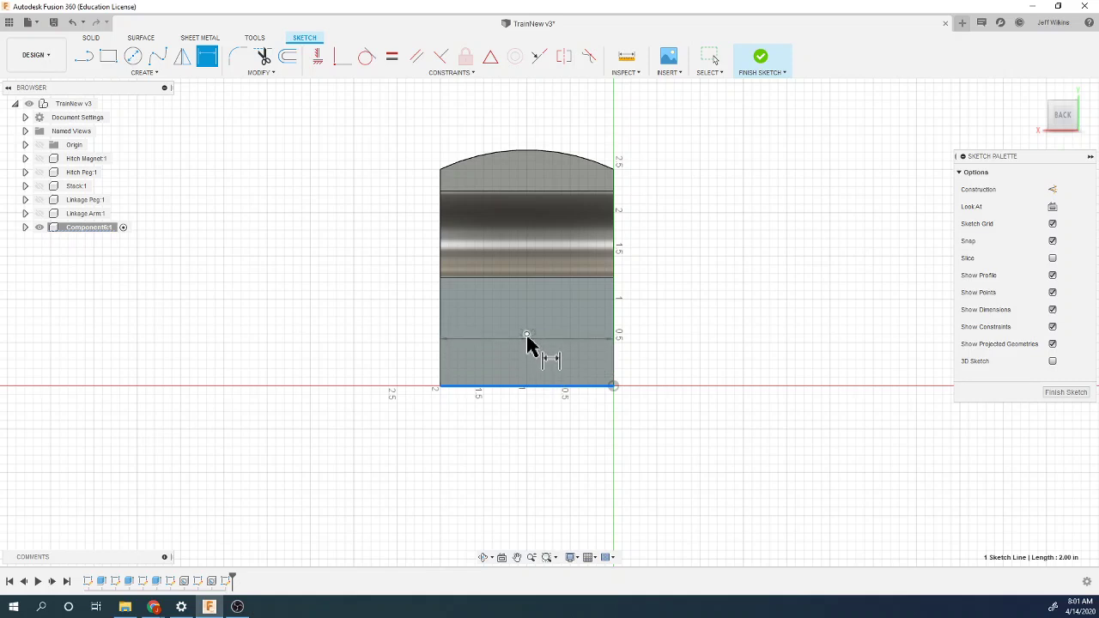
left_click(387, 349)
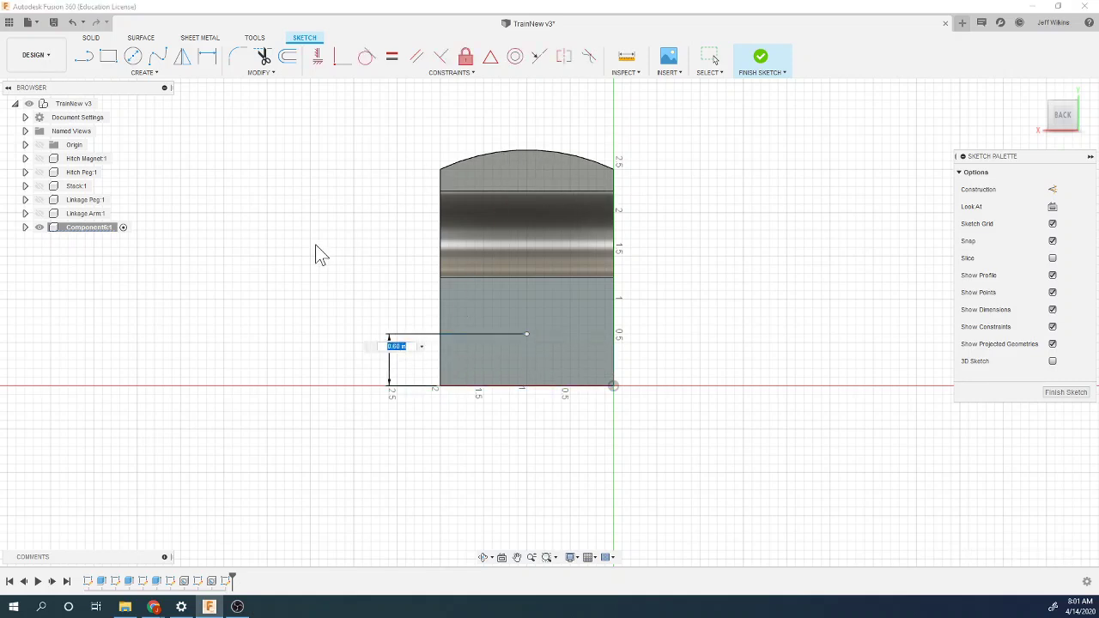
type(".375")
key("Return")
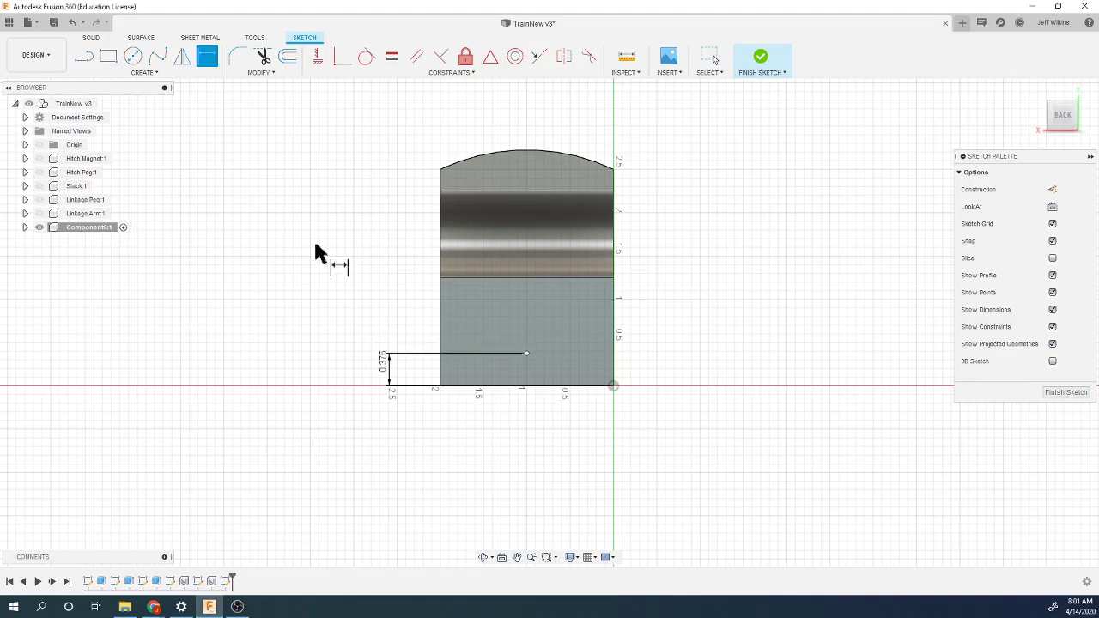
Step: Check the rear hole callouts in the Chrome drawing, dimension the point 1.00 in from the side edge in Fusion 360, and finish the sketch
mouse_move(159, 606)
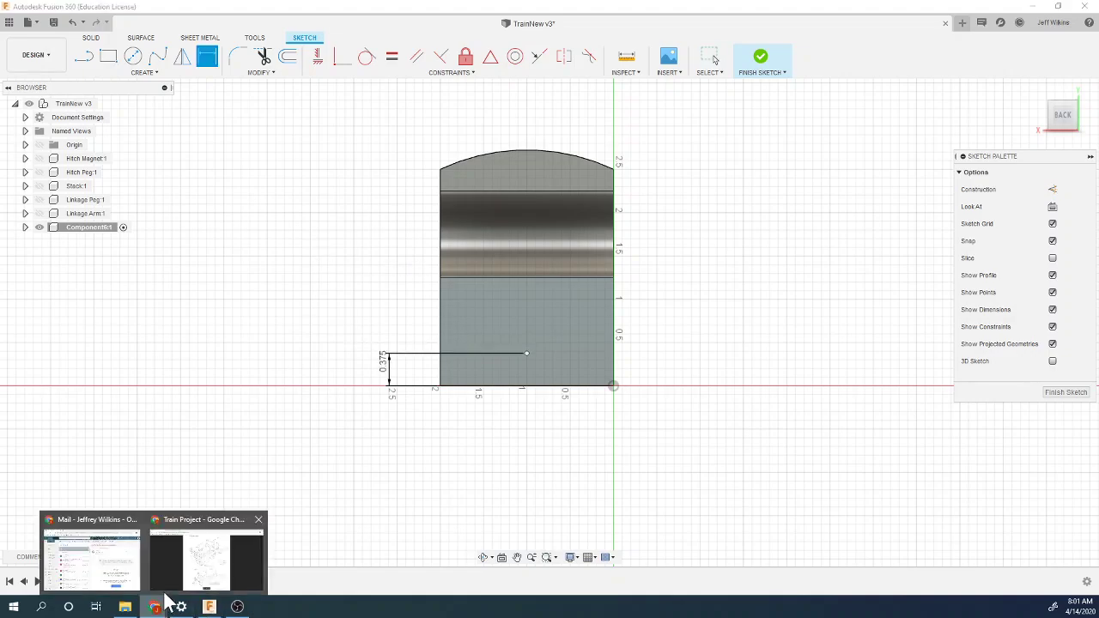
left_click(191, 575)
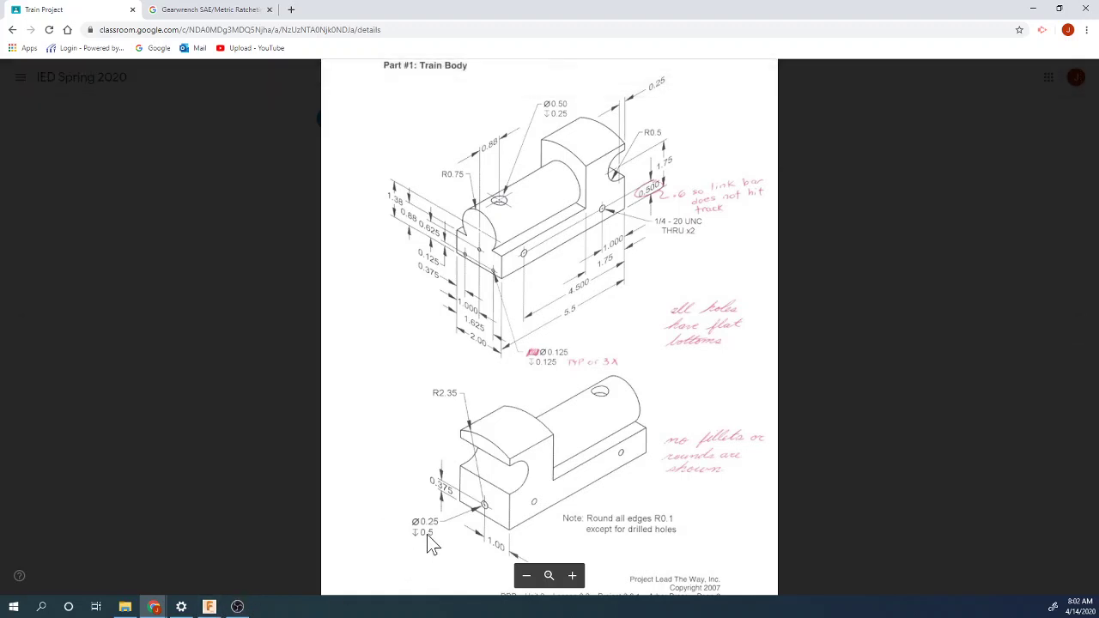
left_click(209, 606)
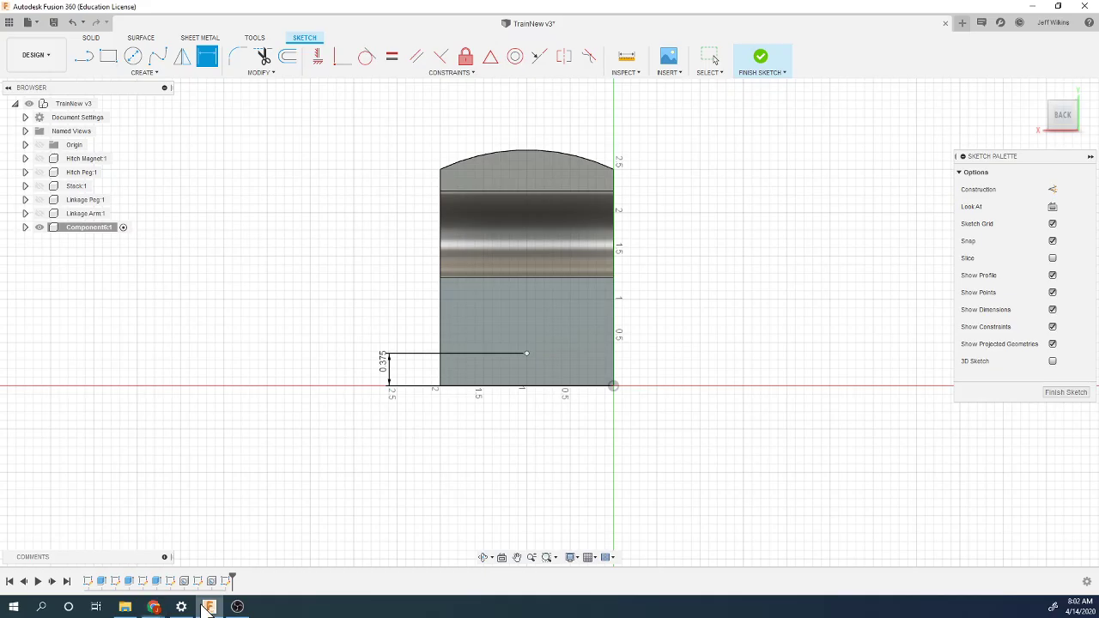
left_click(527, 353)
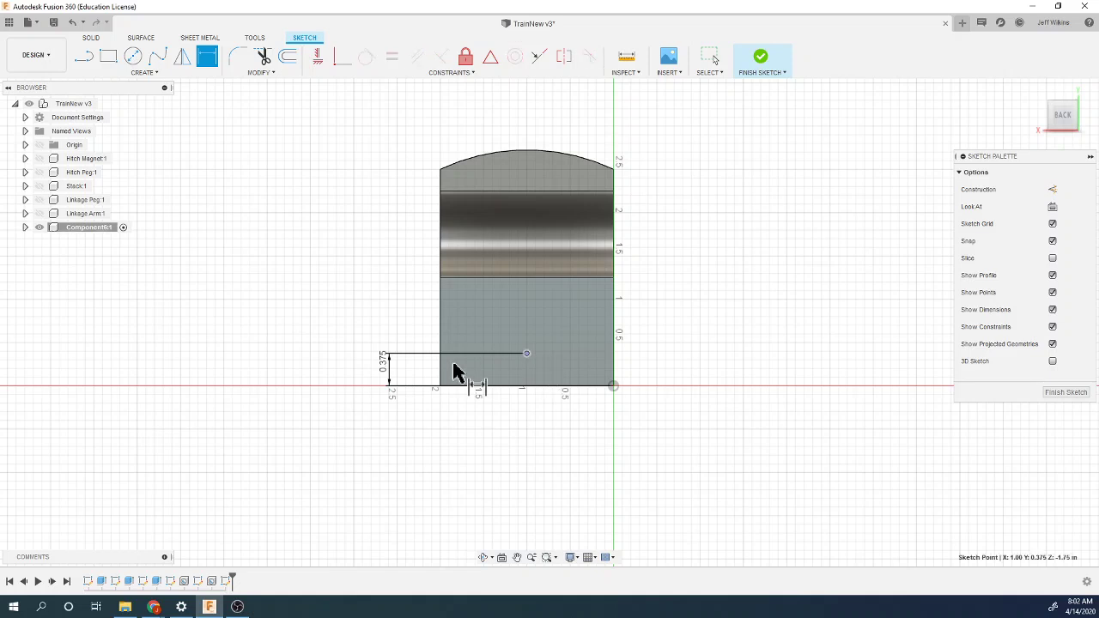
left_click(440, 372)
left_click(483, 433)
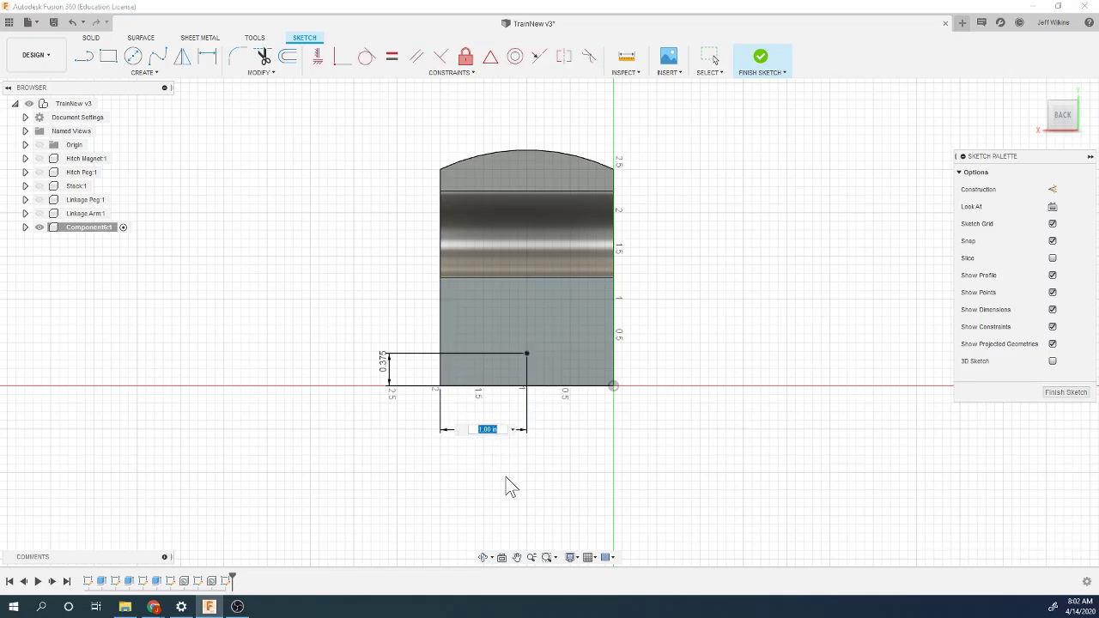
key("Return")
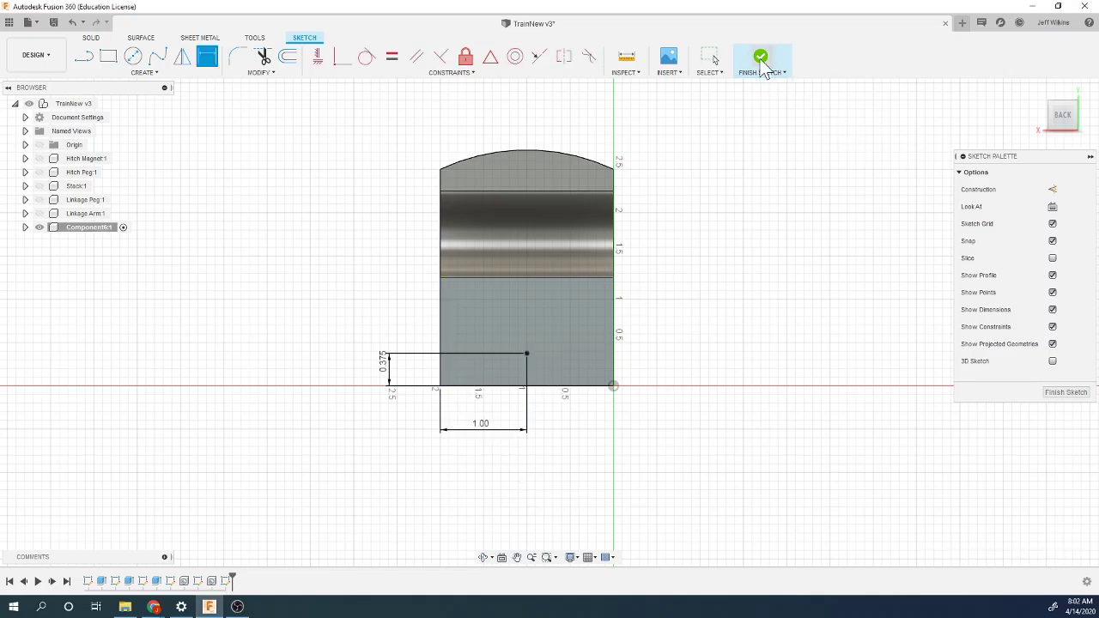
left_click(762, 67)
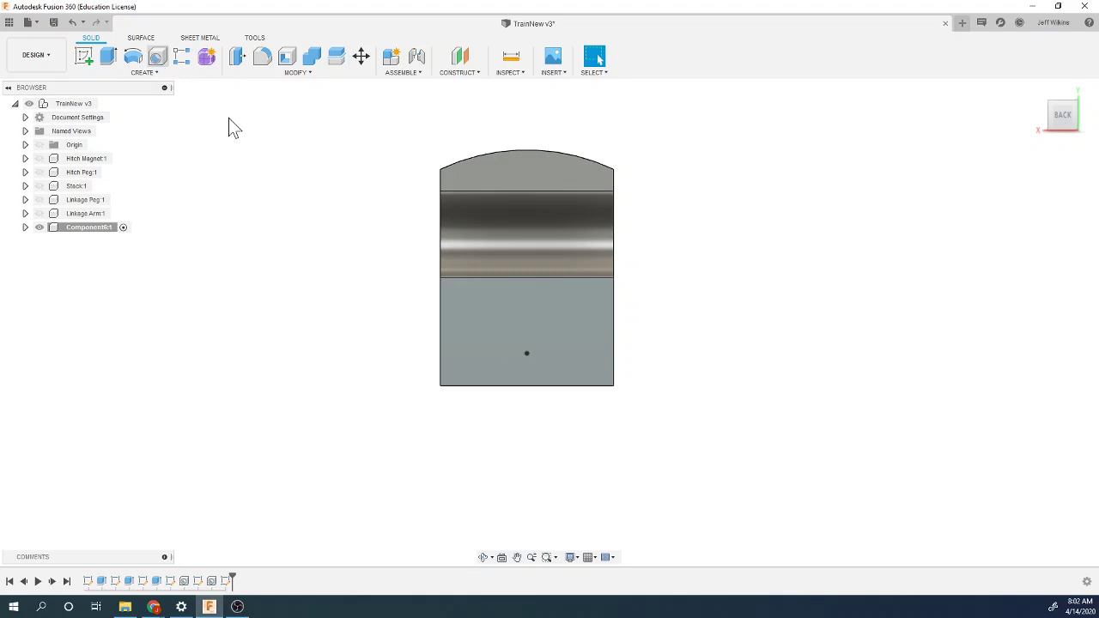
Step: Create a simple flat-bottomed hole at the rear sketch point, 0.25 in in diameter and 0.5 in deep
key("h")
left_click(528, 354)
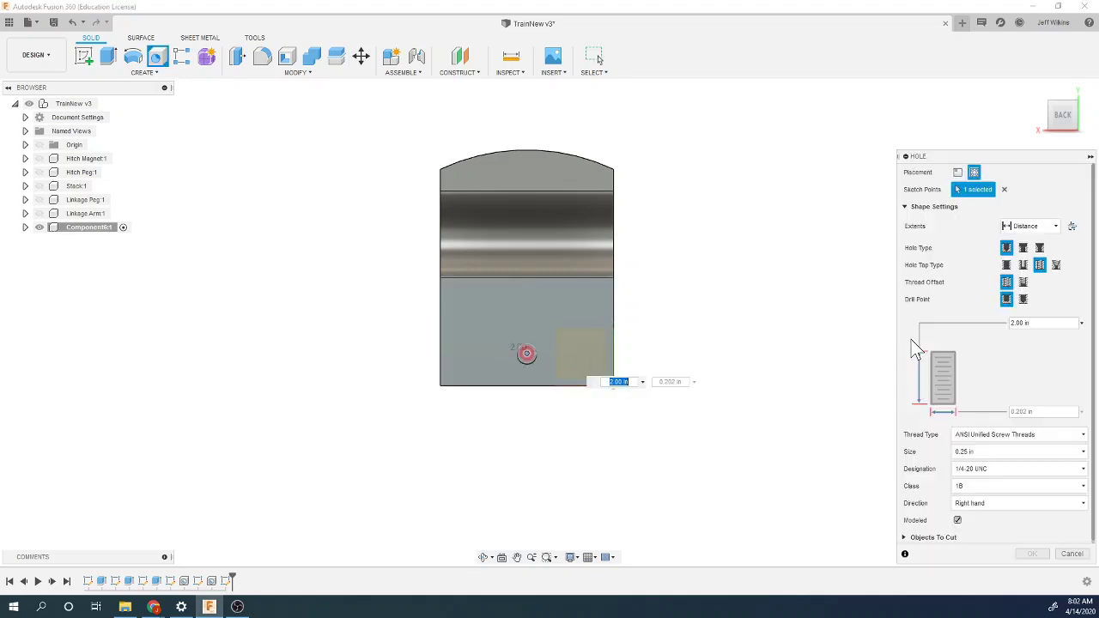
left_click(1009, 266)
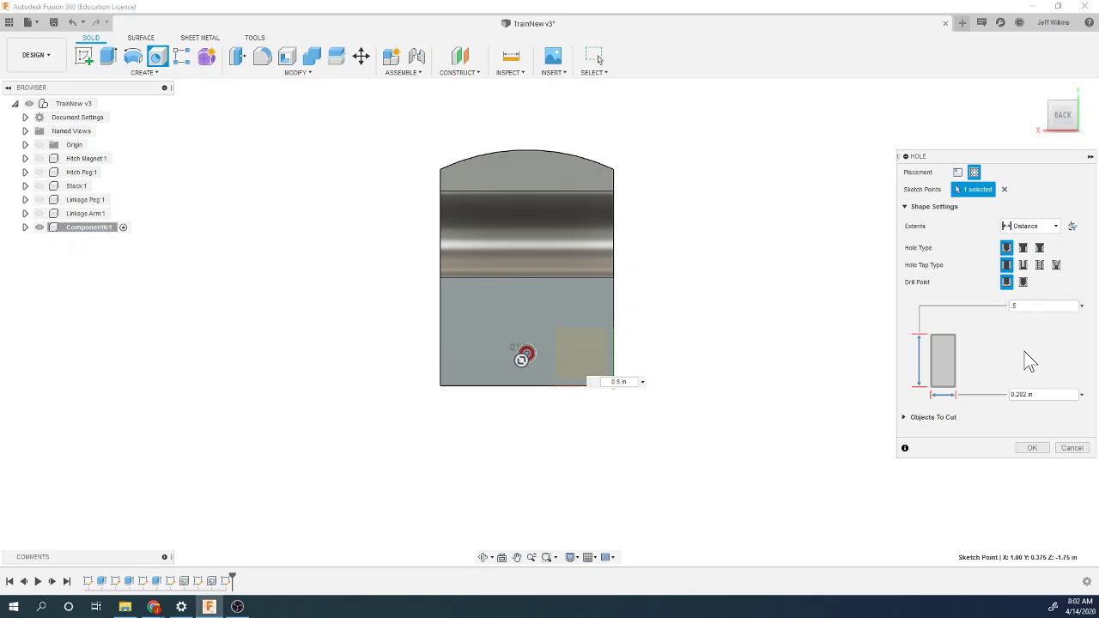
left_click(1031, 395)
left_click_drag(1033, 394, 1009, 406)
type(".25")
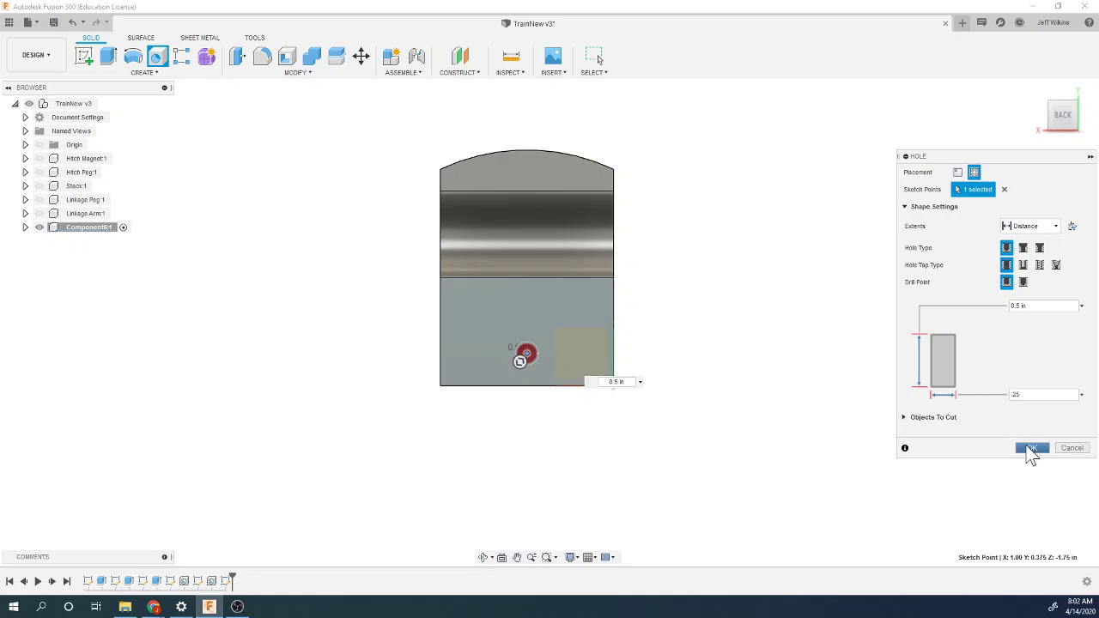
left_click(1031, 449)
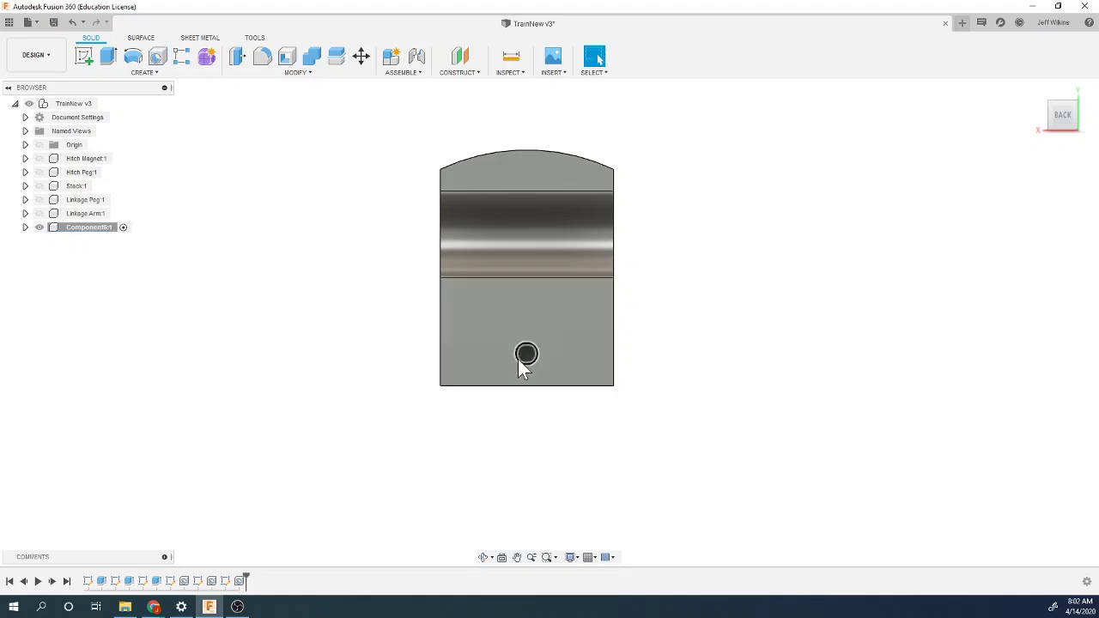
Step: Switch to Chrome, search Google Images for "hole size for 1/4-20 tap" and open the Starrett tap drill sizes chart
mouse_move(153, 607)
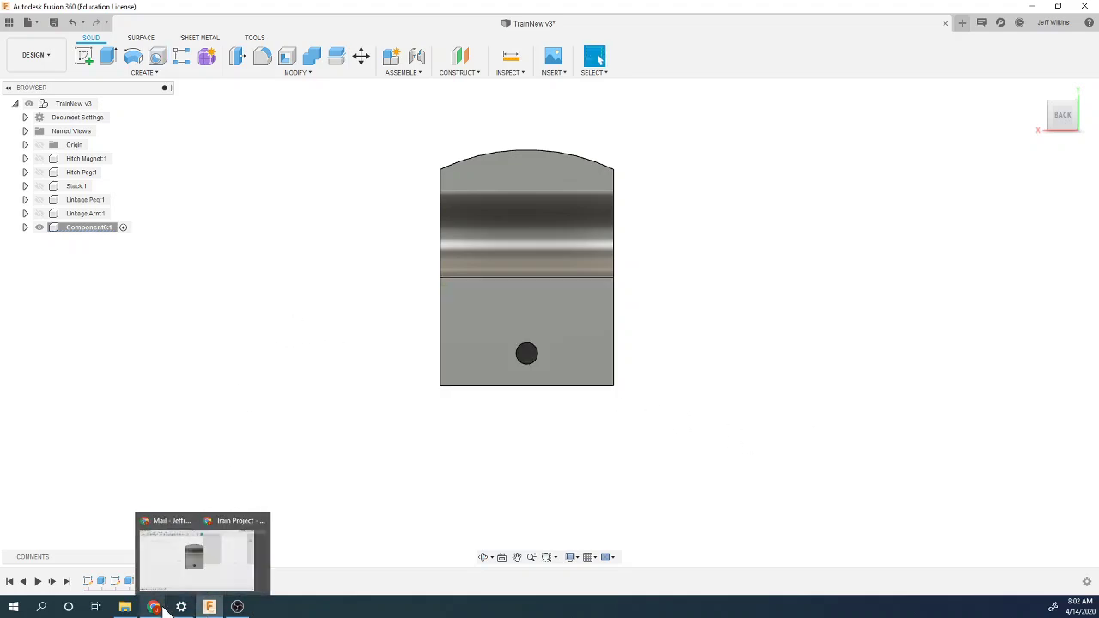
left_click(178, 588)
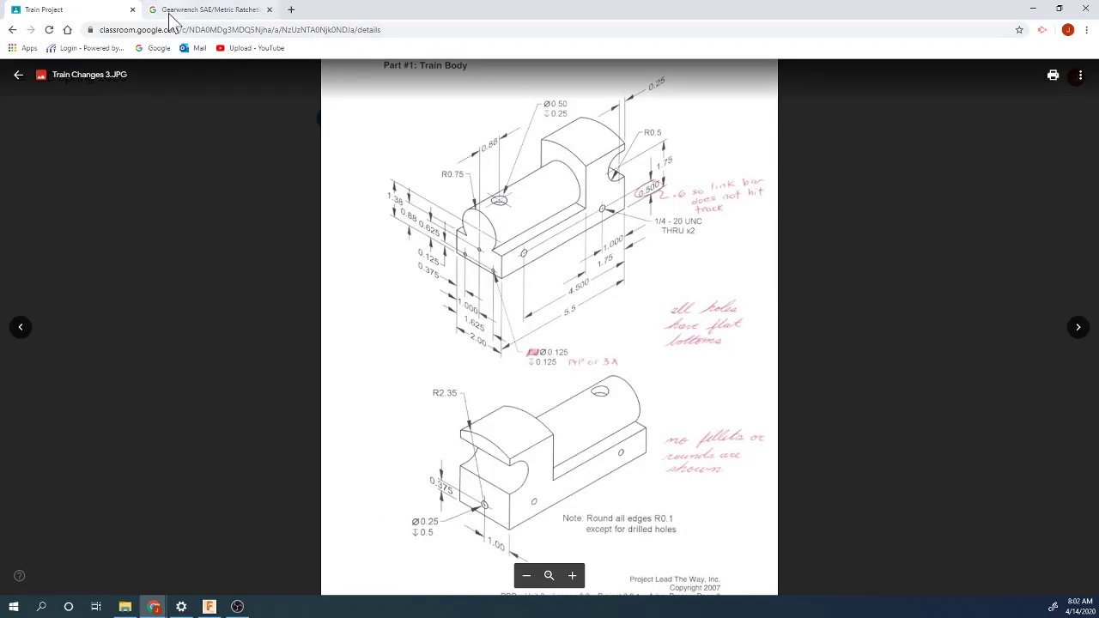
left_click(197, 10)
scroll(349, 324, "up", 4)
scroll(349, 324, "up", 5)
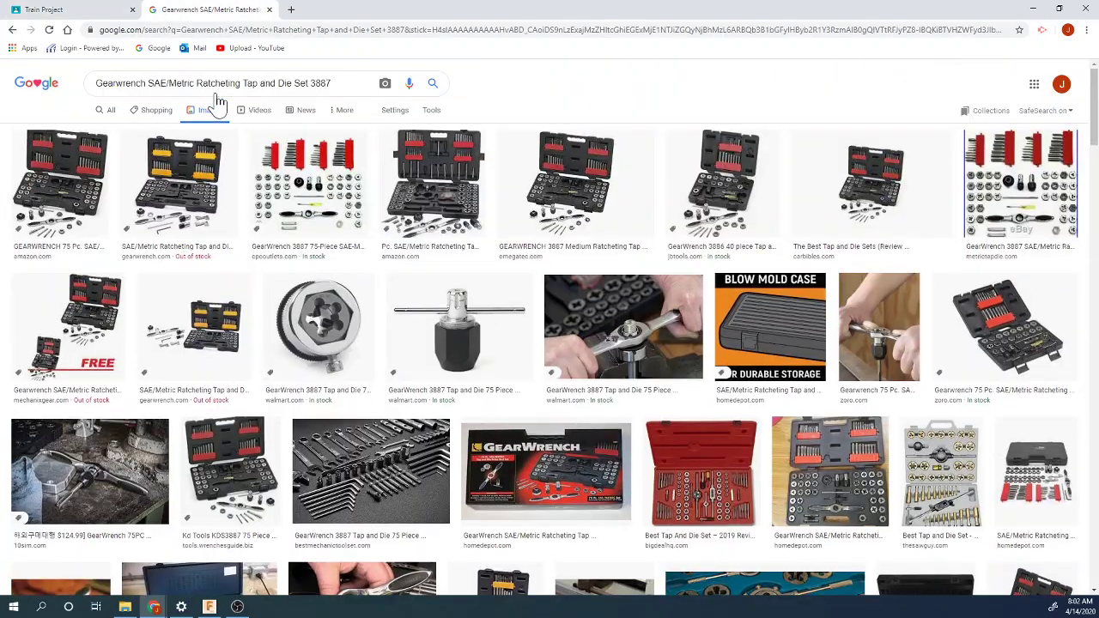
left_click_drag(332, 83, 88, 101)
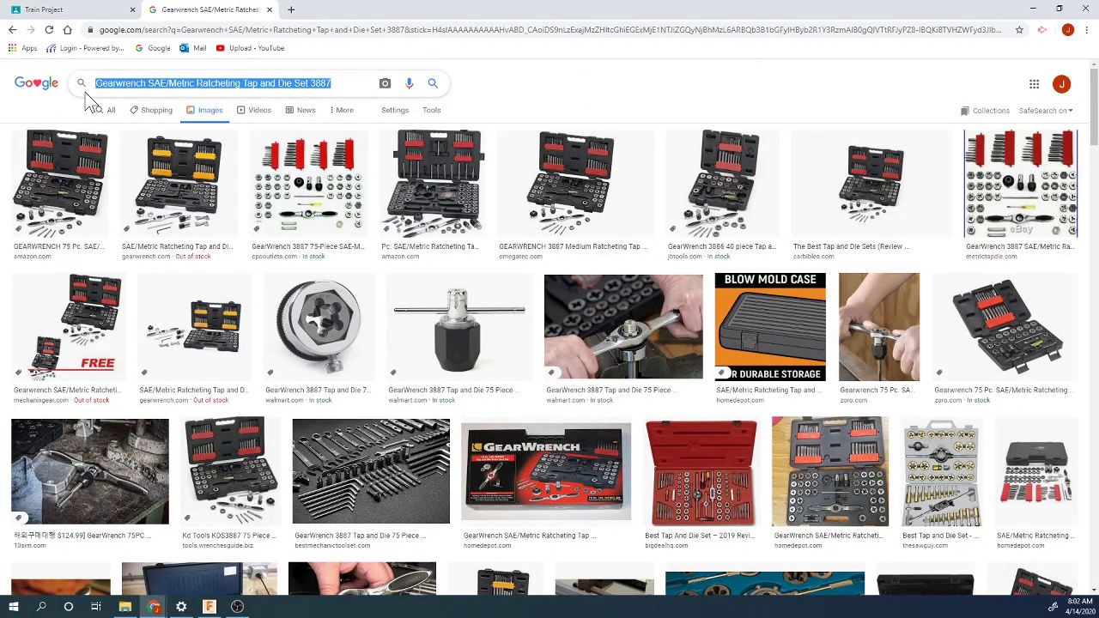
type("hole si")
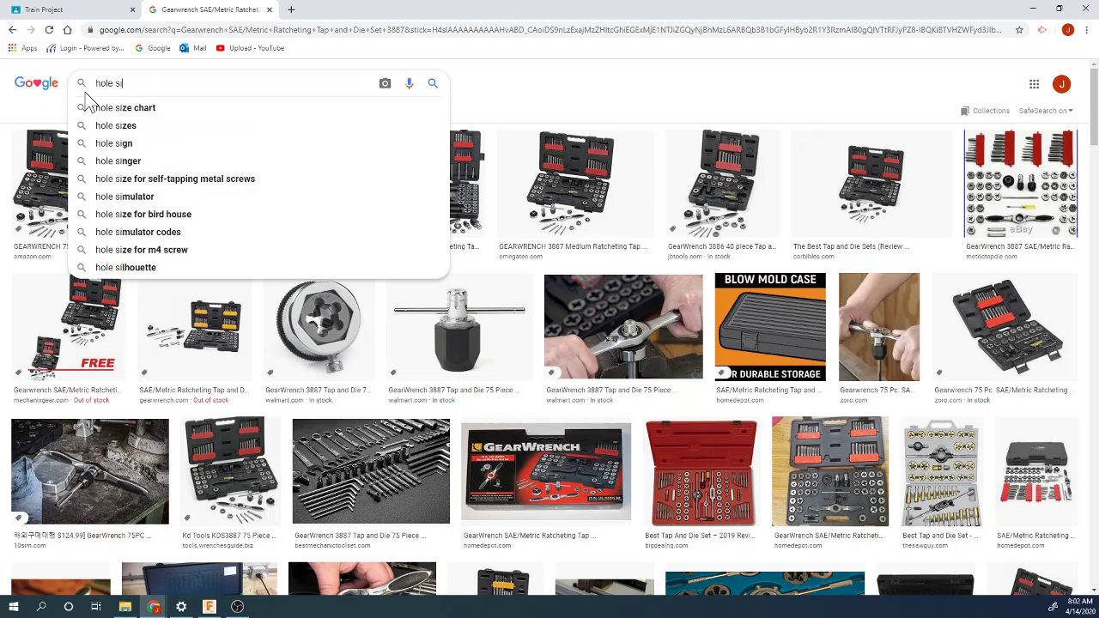
type("ze for 1")
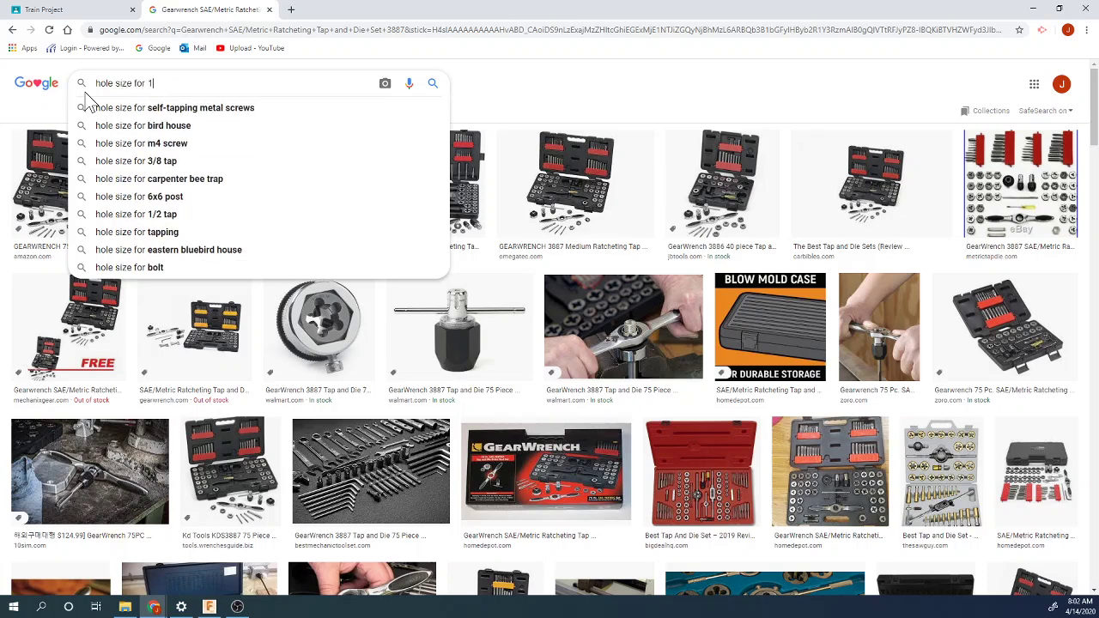
type("/4 20")
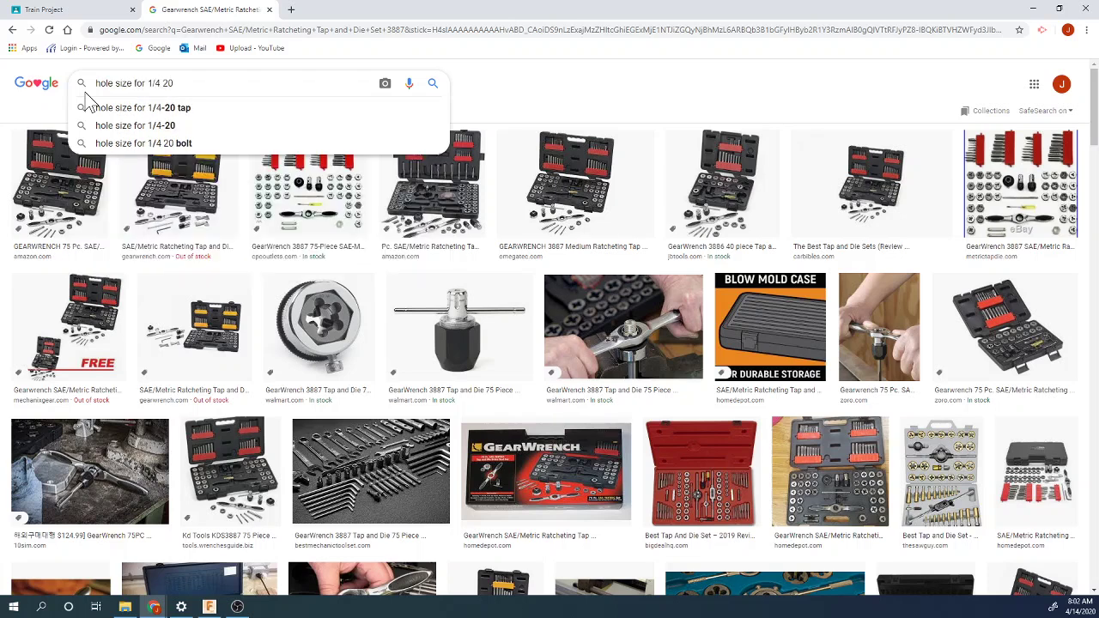
left_click(103, 107)
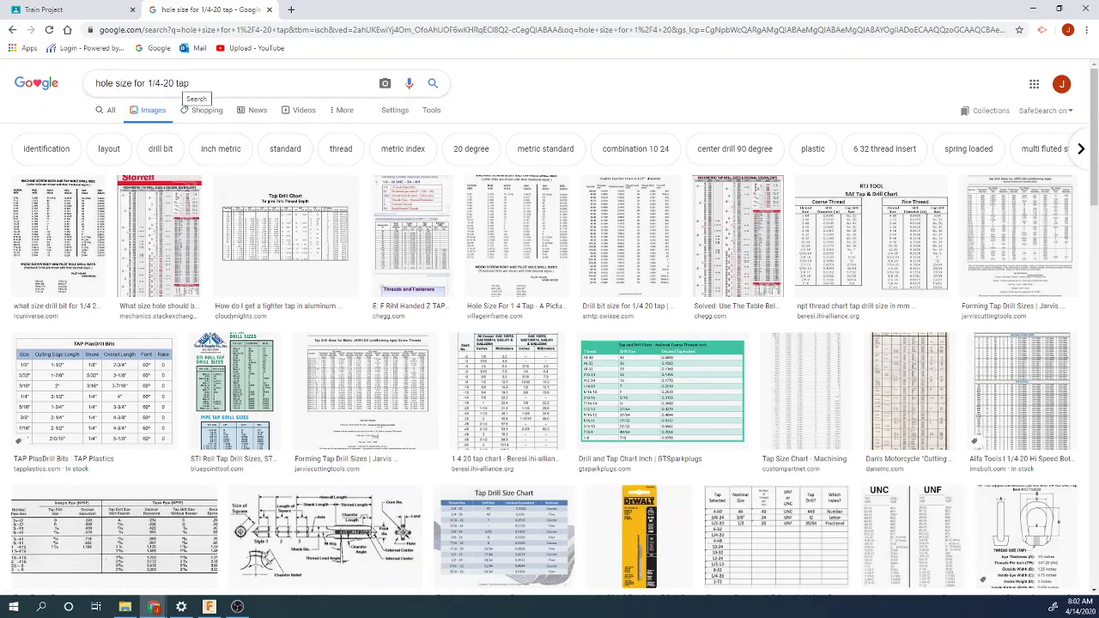
left_click(169, 266)
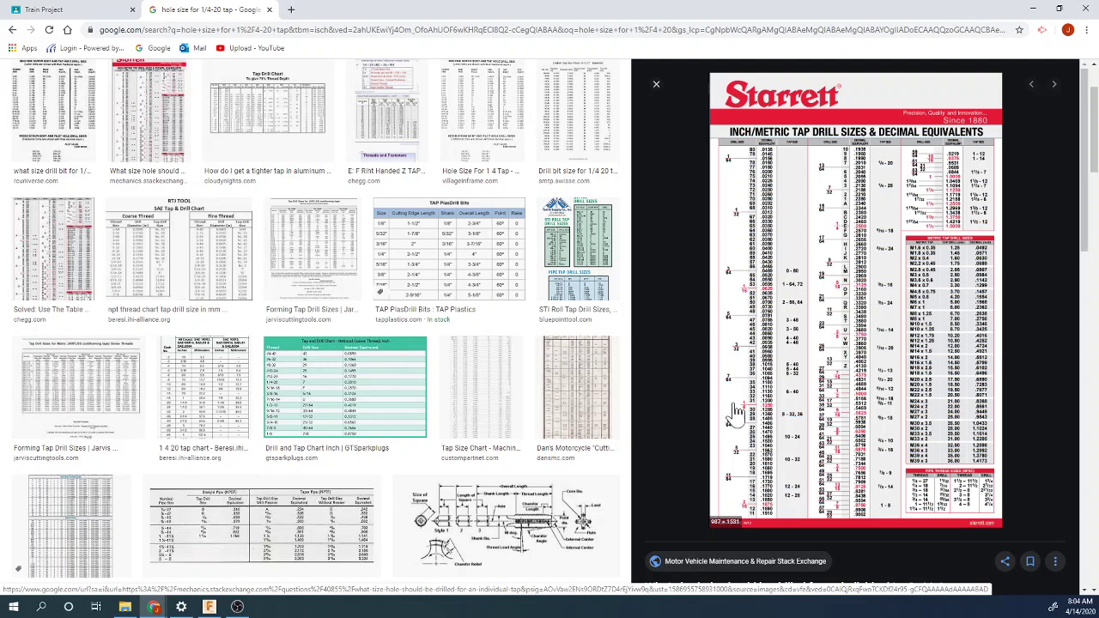
Step: Search Google Images for "harbor freight drill bit"
scroll(747, 430, "up", 2)
triple_click(91, 87)
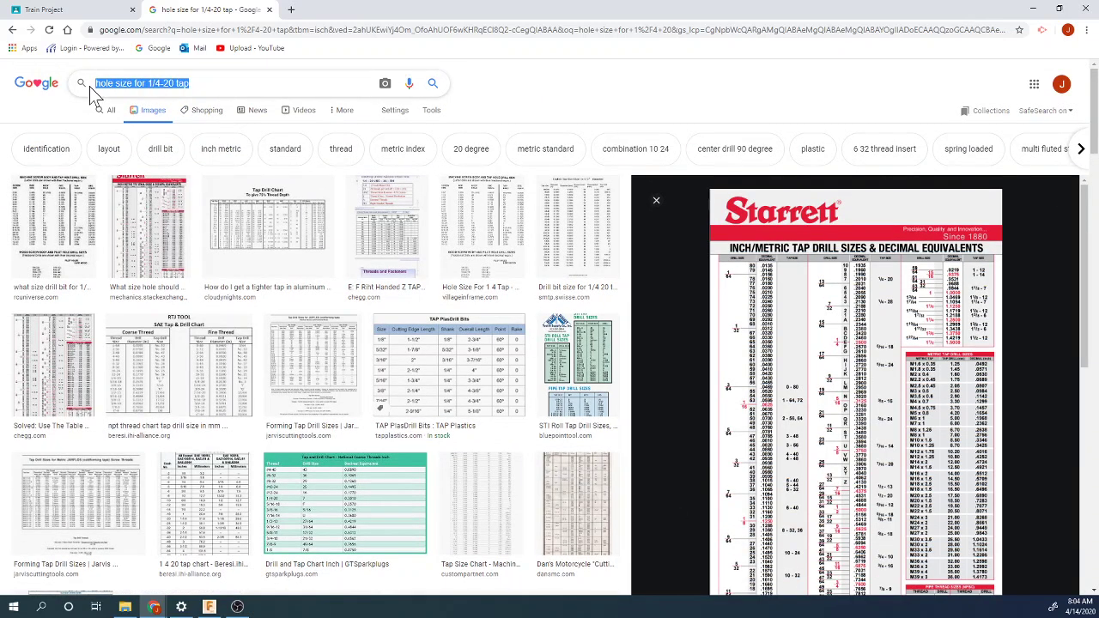
type("harbo")
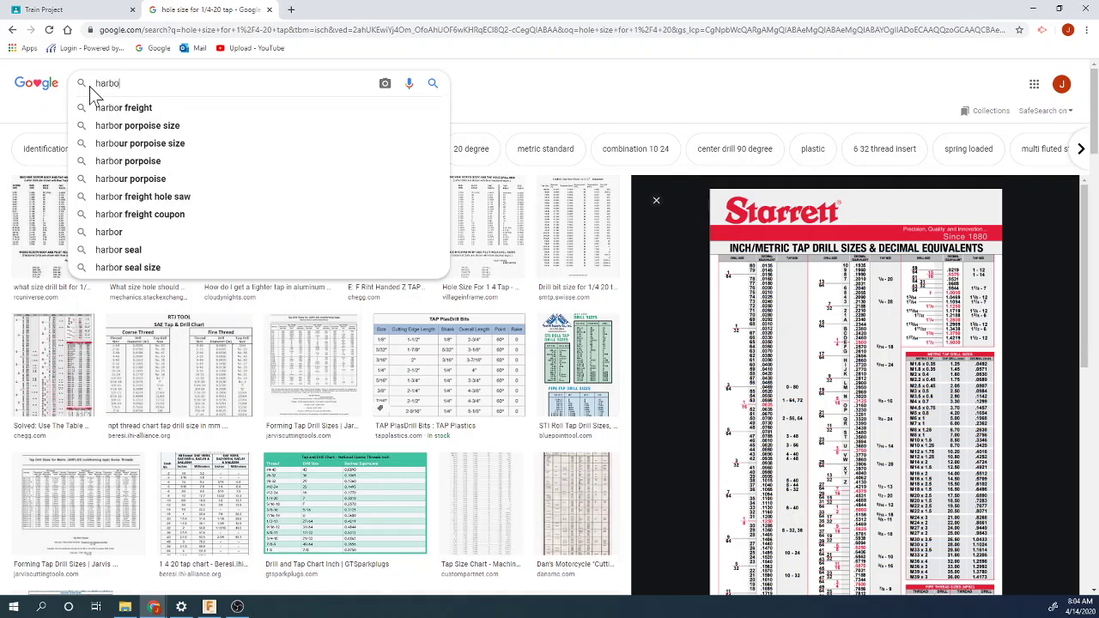
type("r friehg")
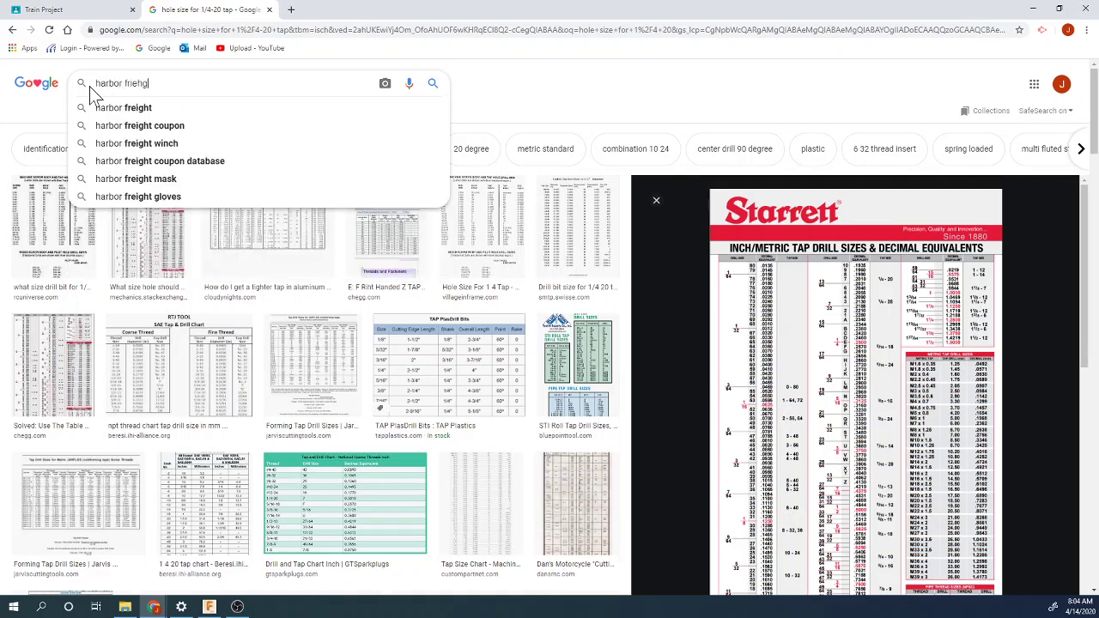
key("BackSpace")
key("BackSpace")
key("BackSpace")
key("BackSpace")
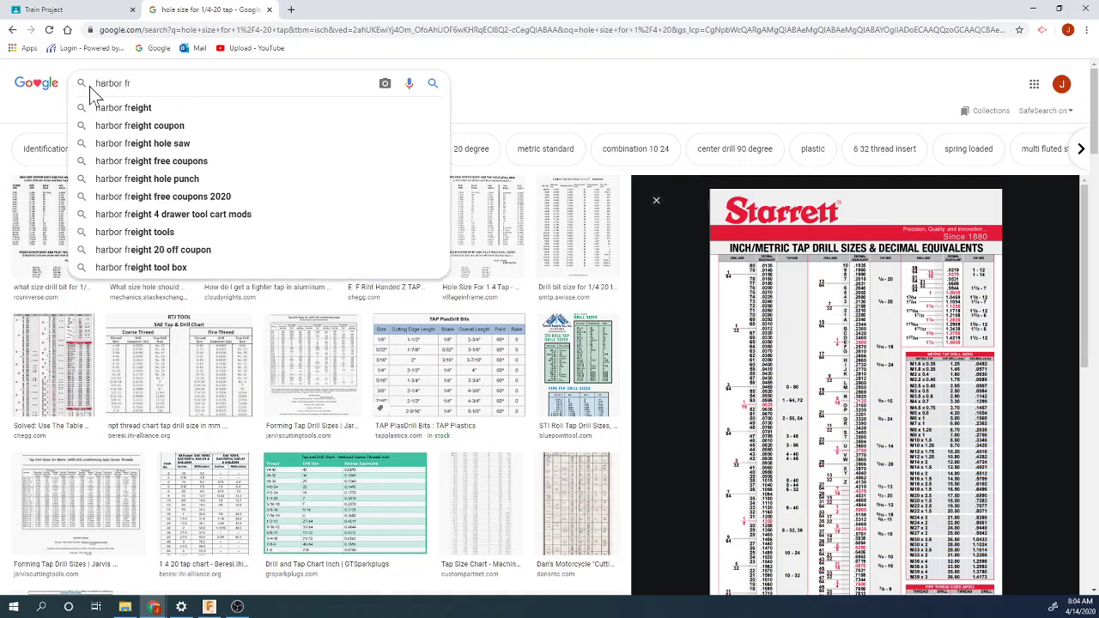
type("eight dr")
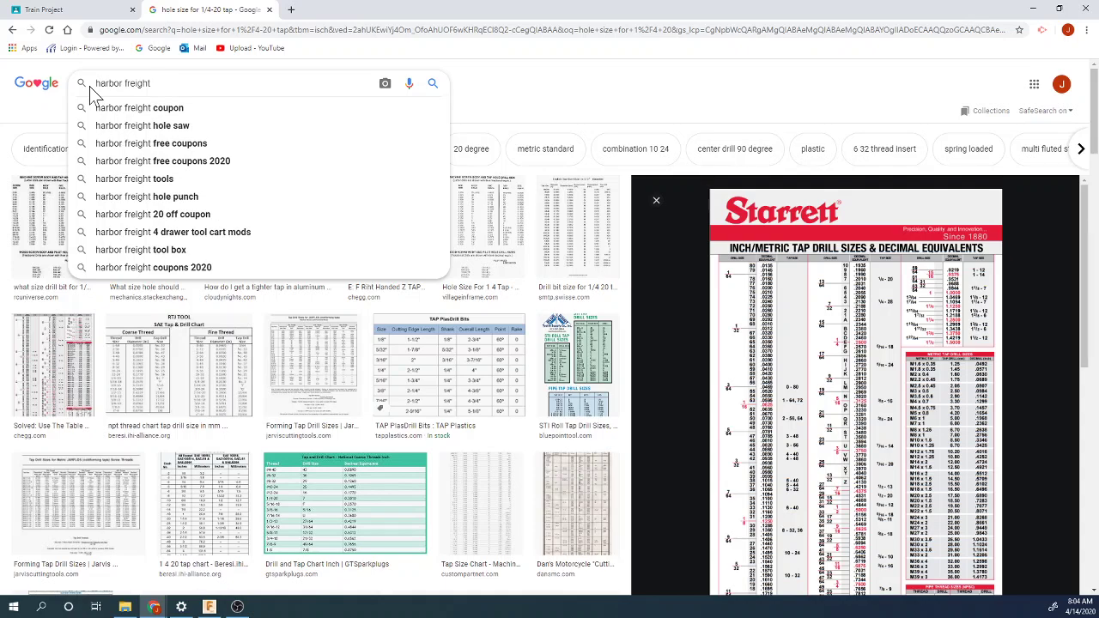
type("ill bit")
key("Return")
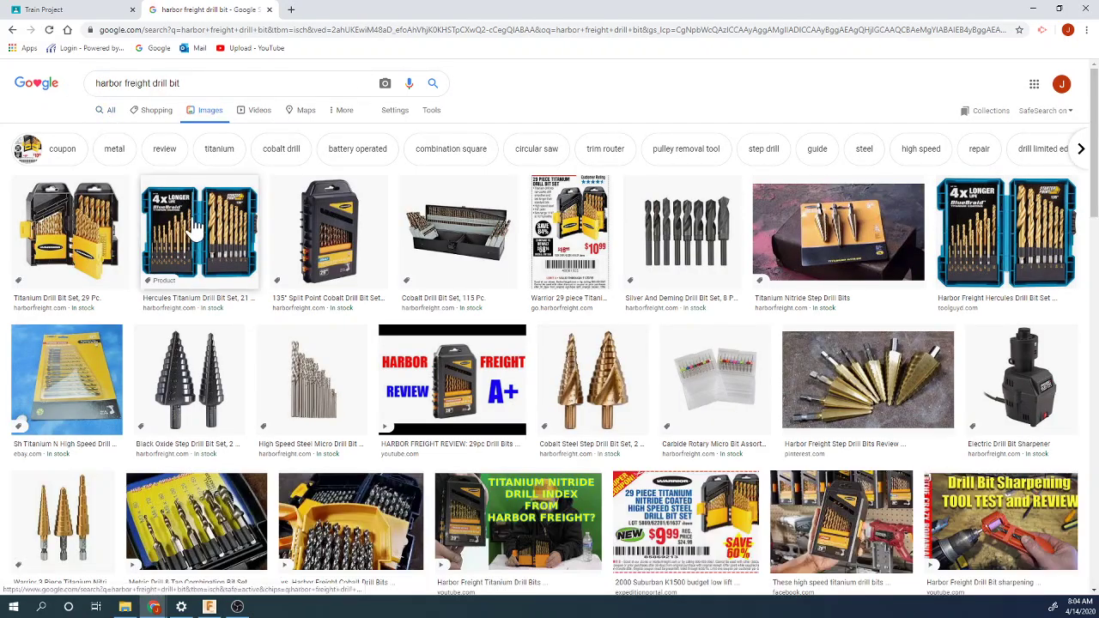
Step: Show all web results for the search, open Harbor Freight's "Drill Bits" results page and dismiss the sign-up pop-up
scroll(216, 240, "down", 5)
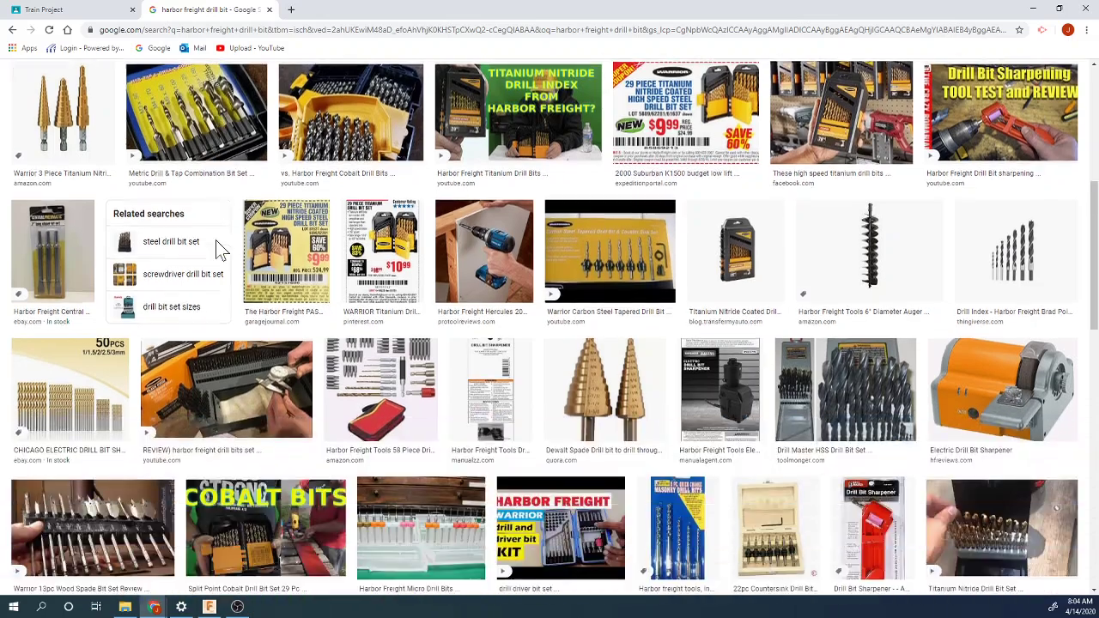
scroll(206, 245, "up", 5)
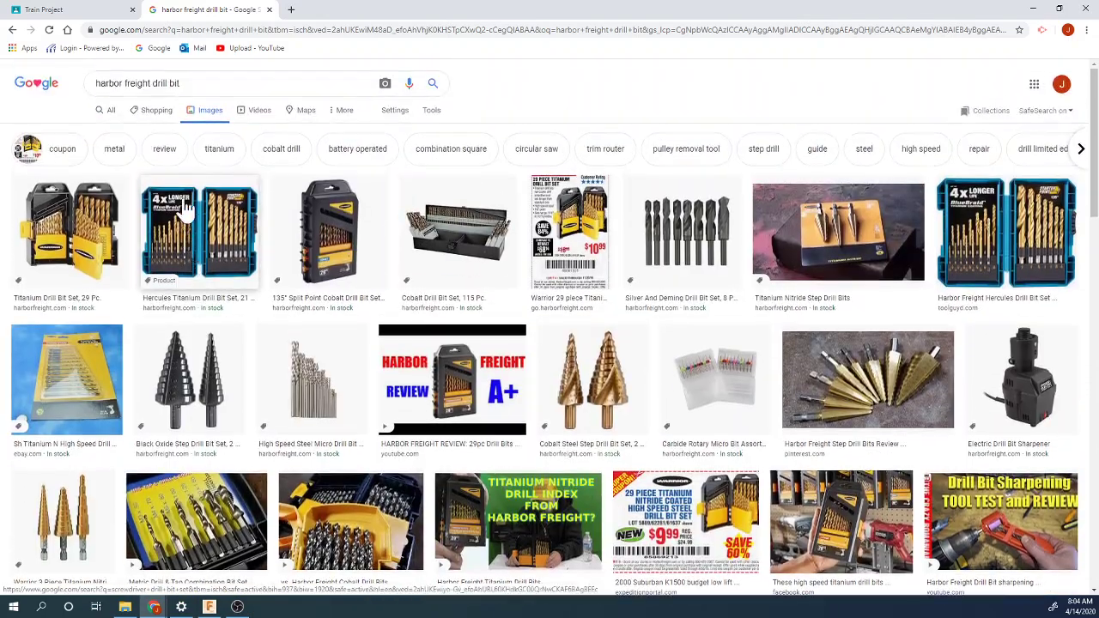
left_click(115, 111)
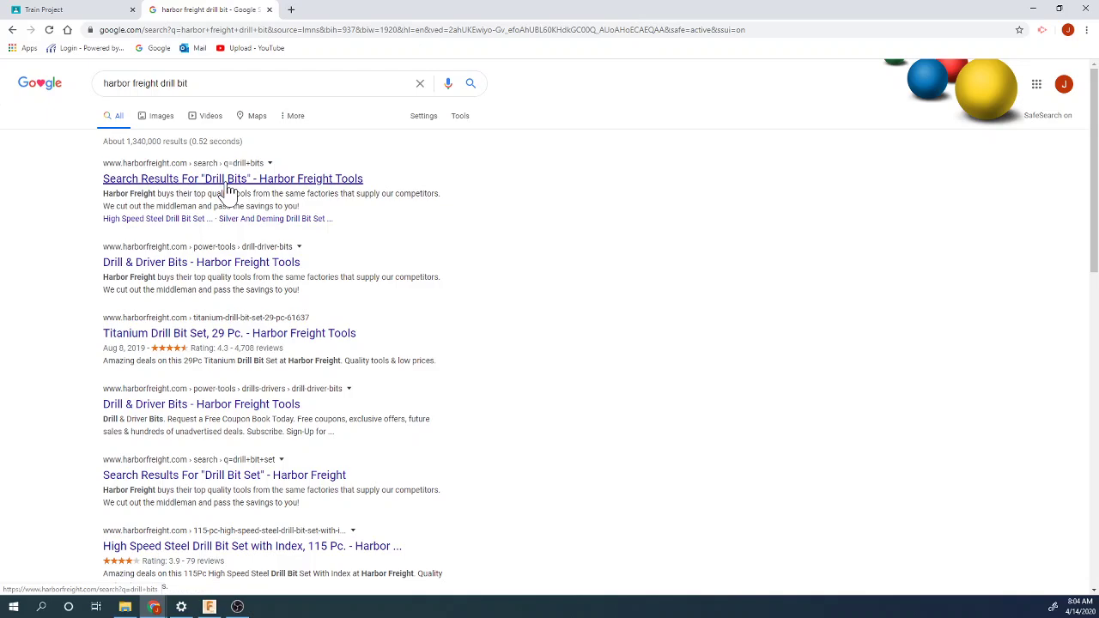
left_click(230, 189)
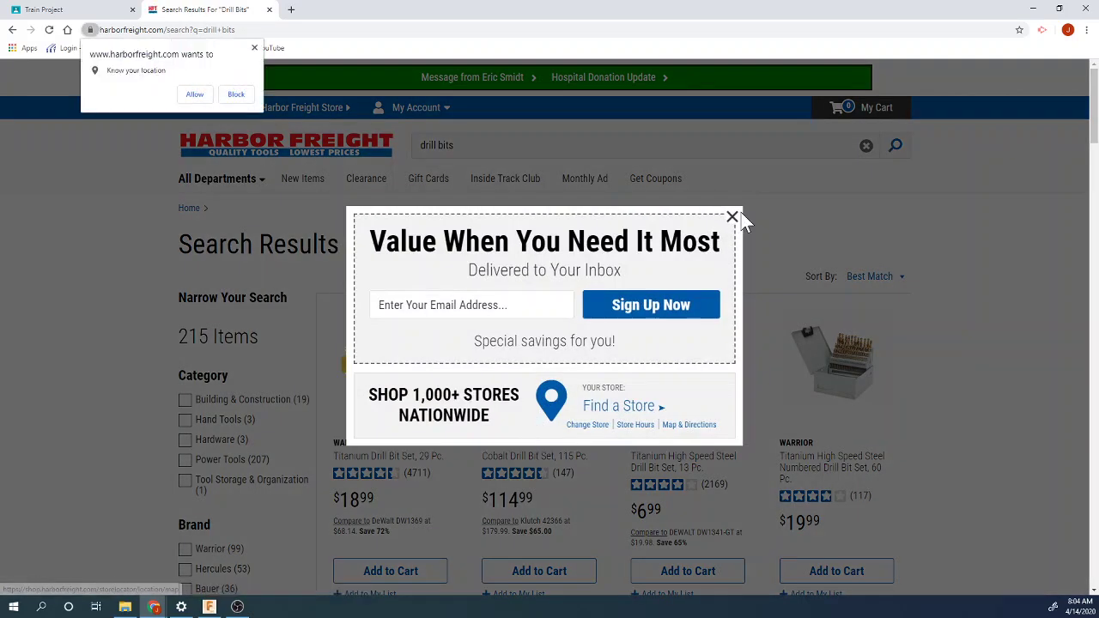
left_click(733, 219)
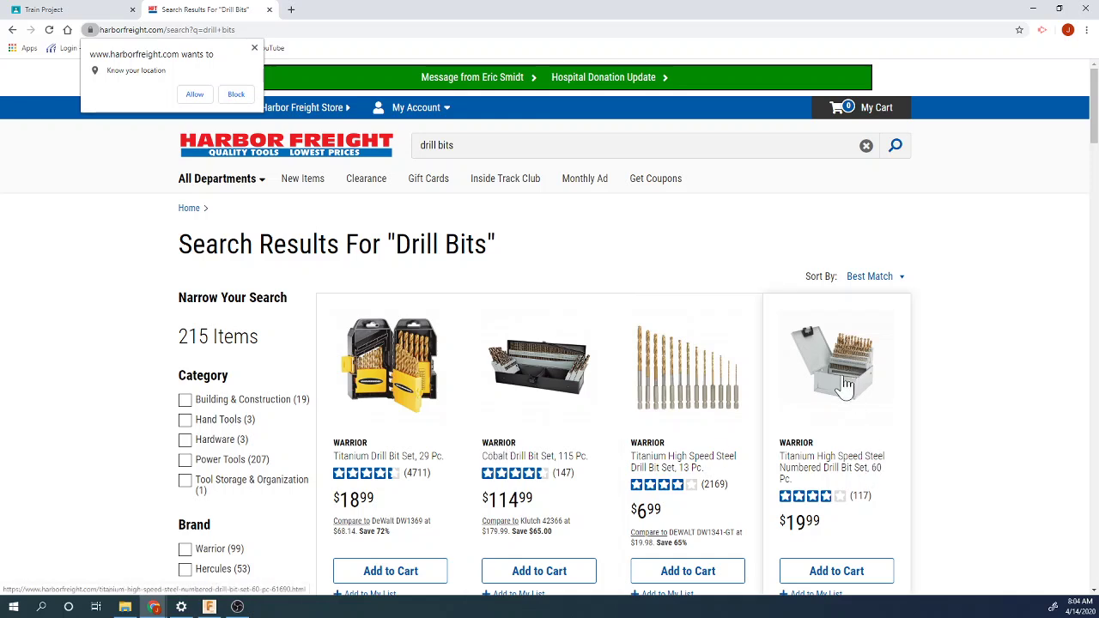
Step: Open the Cobalt Drill Bit Set, 115 Pc., examine the numbered bits in its enlarged photo, and dismiss the location request
left_click(535, 455)
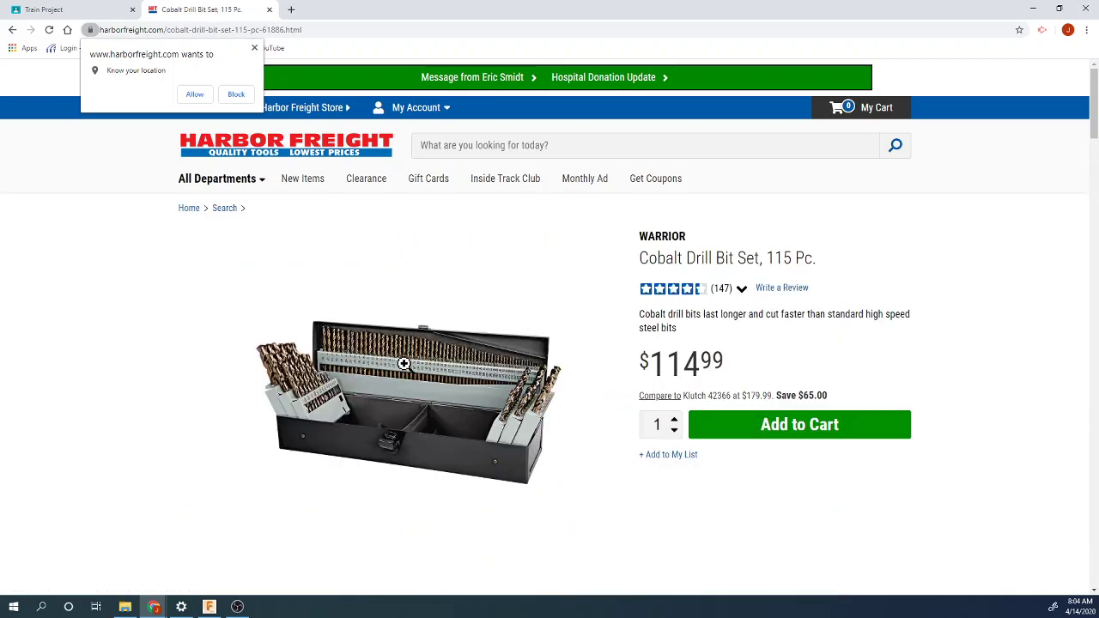
left_click(409, 366)
left_click(546, 277)
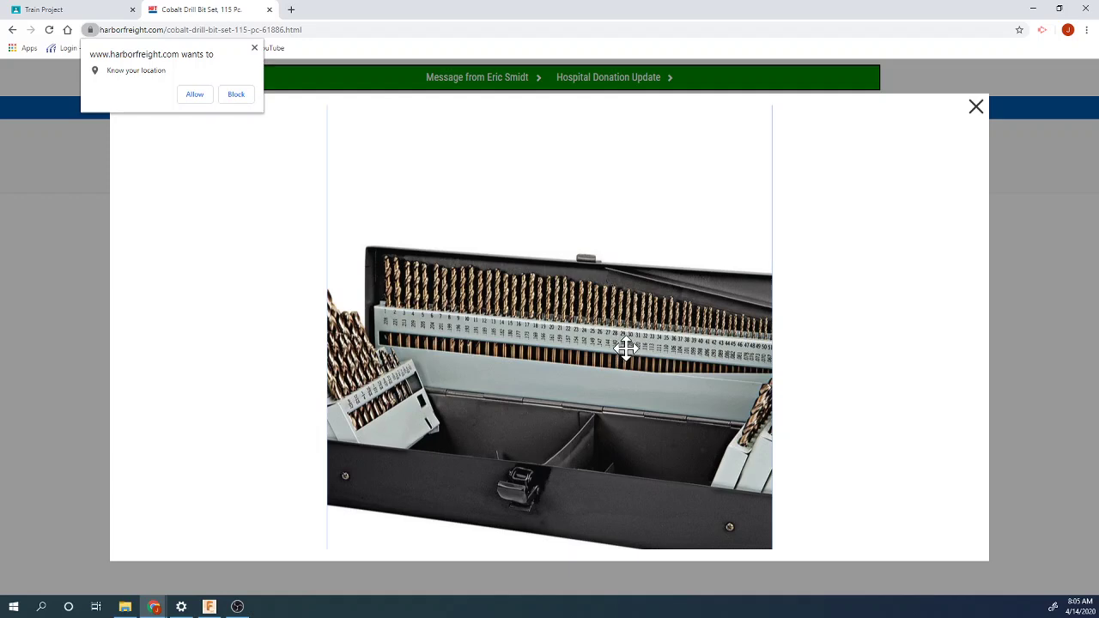
left_click(254, 49)
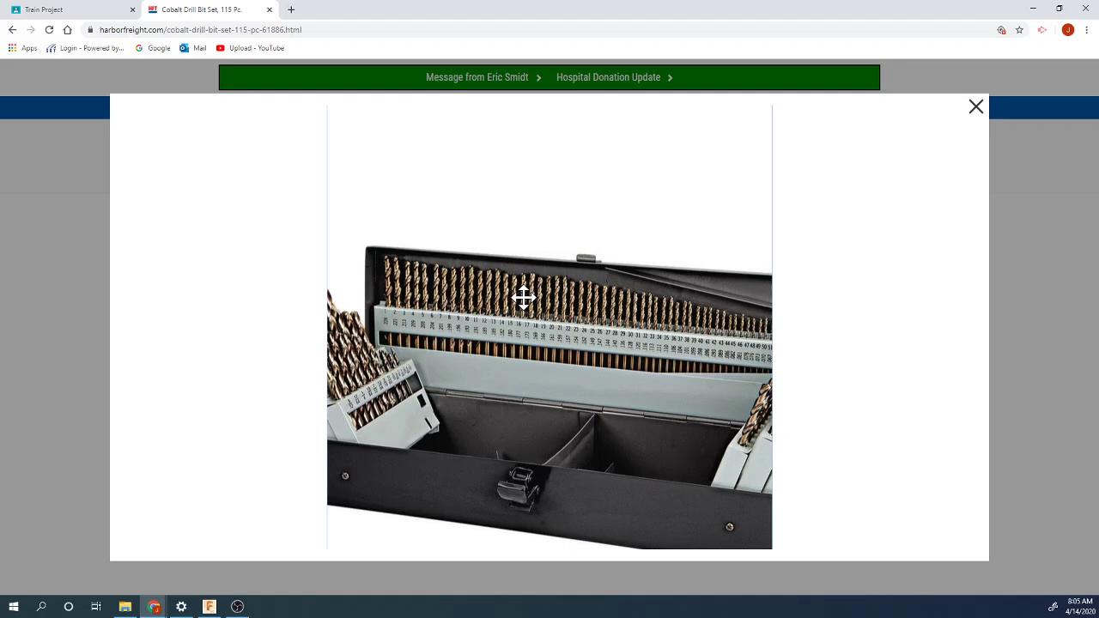
left_click(977, 113)
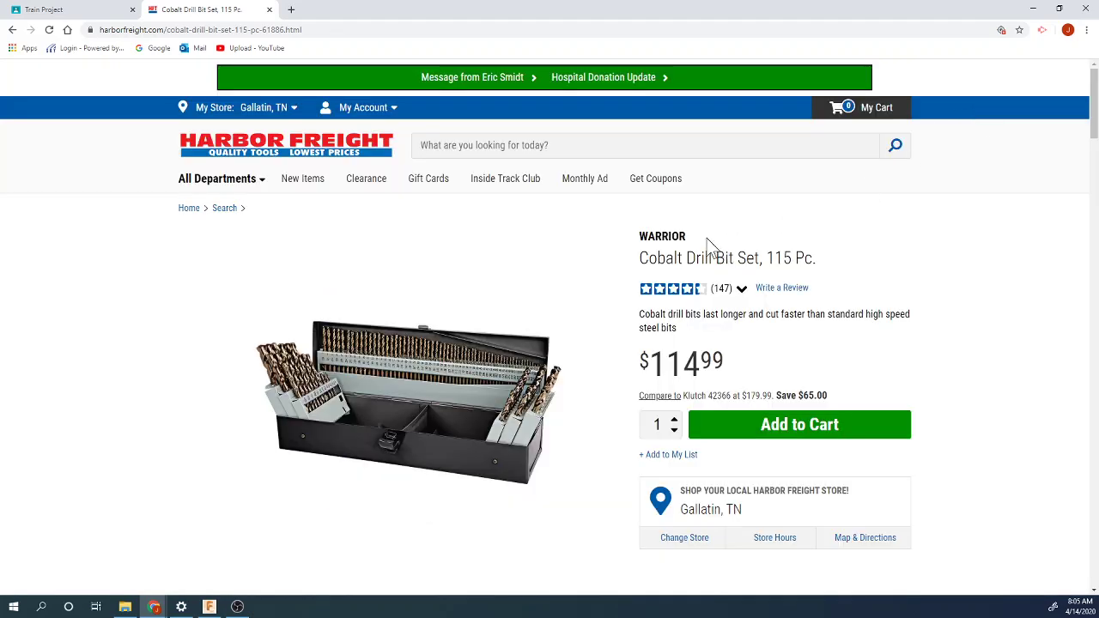
Step: Return to the drill bit results and examine the enlarged photo of the Titanium High Speed Steel Numbered Drill Bit Set, 60 Pc
scroll(558, 309, "down", 2)
scroll(550, 322, "down", 3)
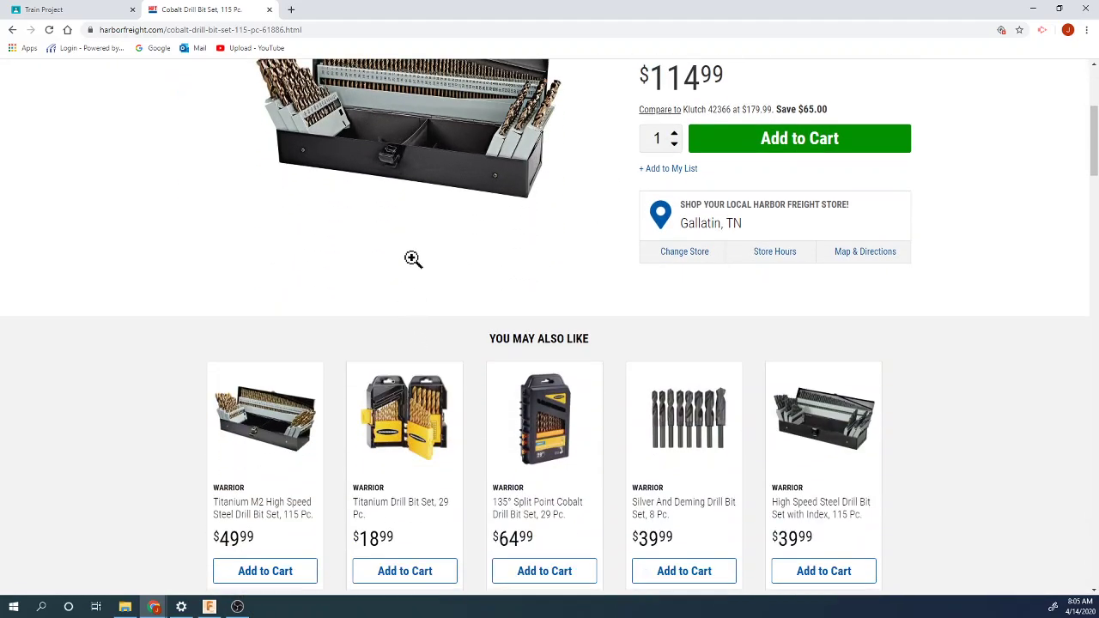
scroll(286, 191, "up", 2)
left_click(12, 29)
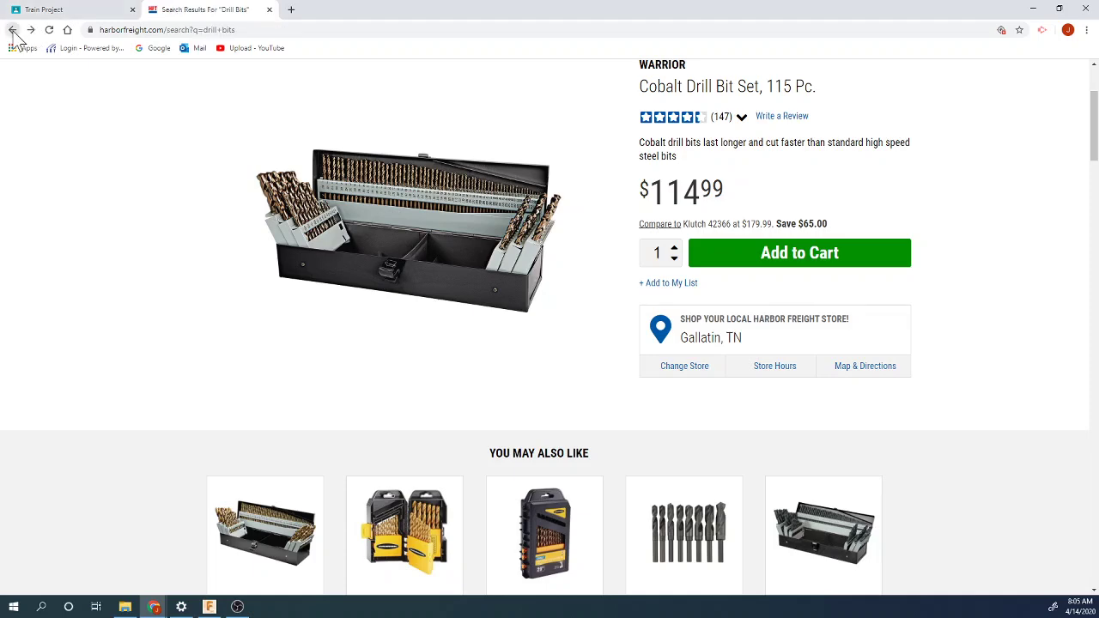
left_click(850, 471)
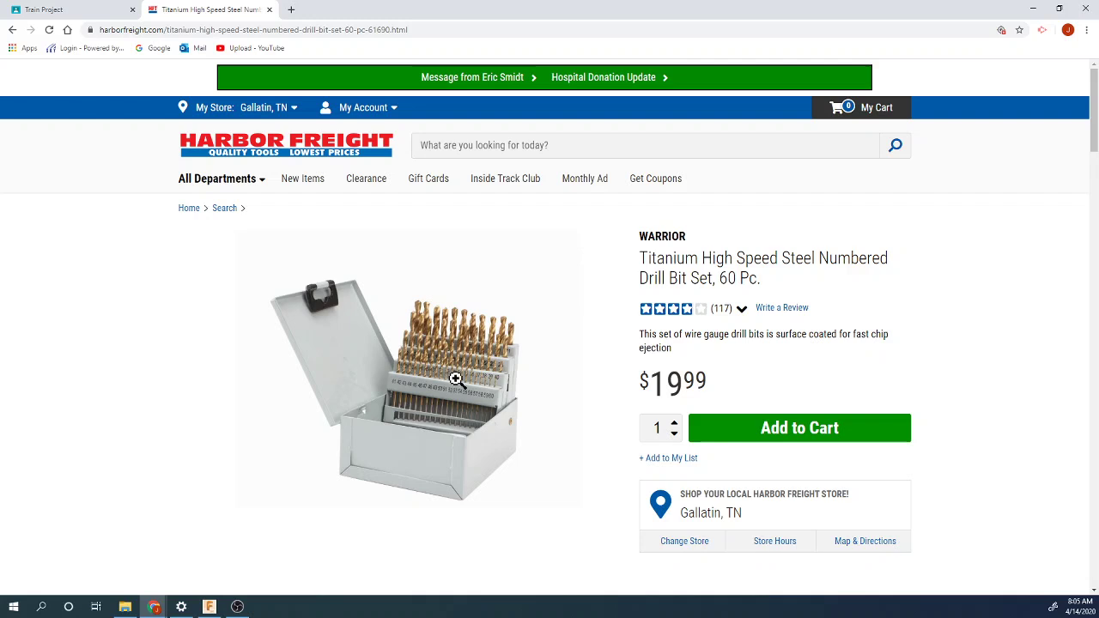
left_click(453, 381)
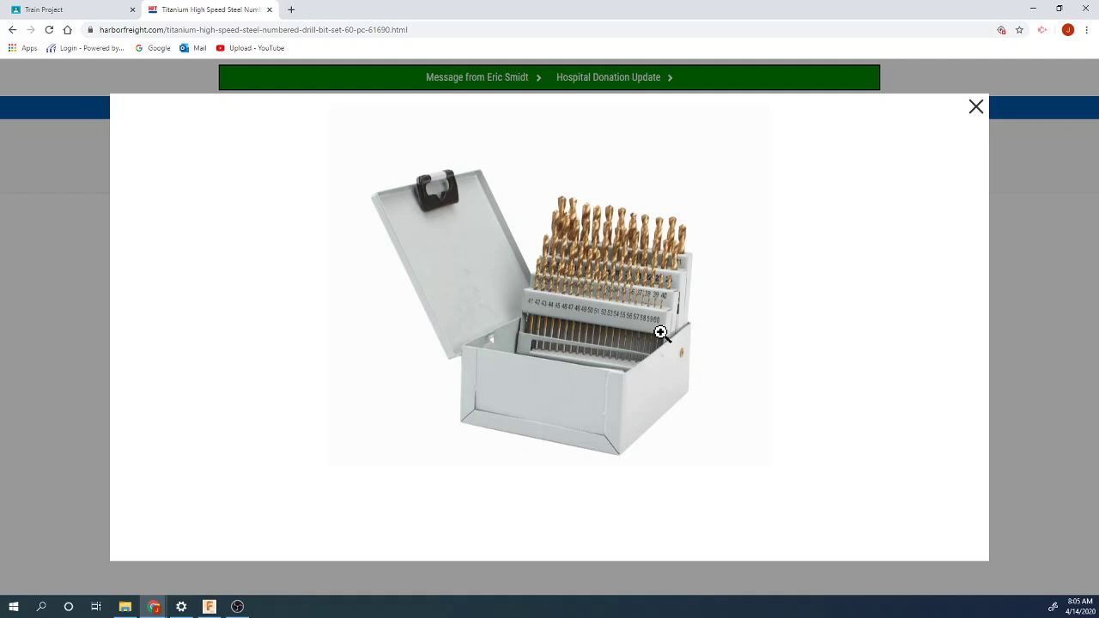
left_click(975, 107)
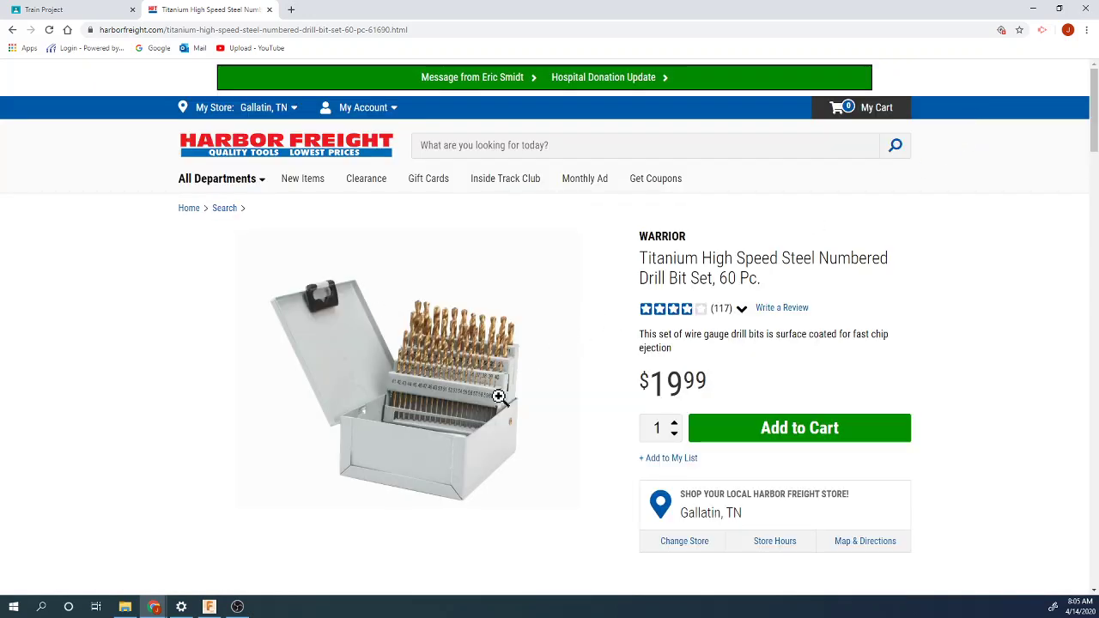
Step: Compare the 60-piece numbered drill bit set with the related drill bit sets suggested on its product page
scroll(524, 402, "down", 4)
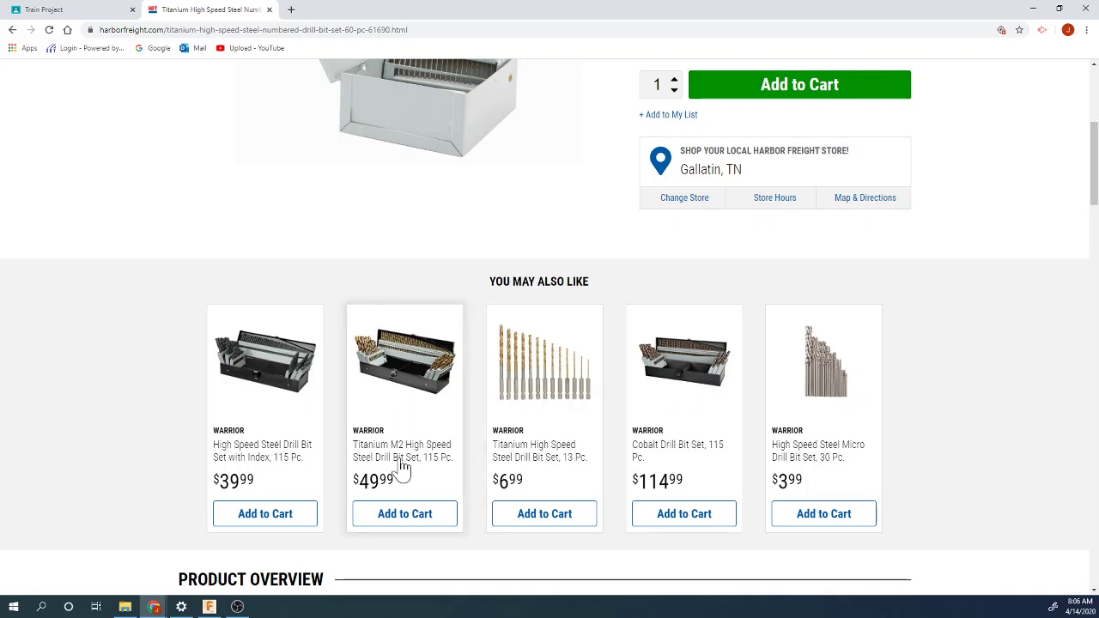
scroll(402, 467, "up", 3)
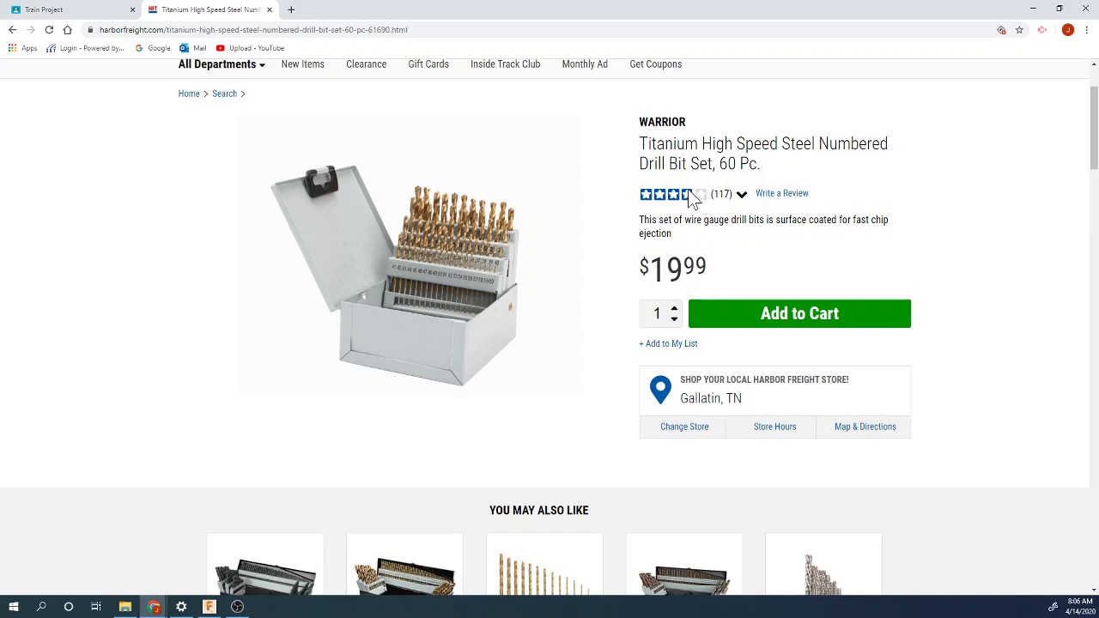
scroll(520, 321, "down", 2)
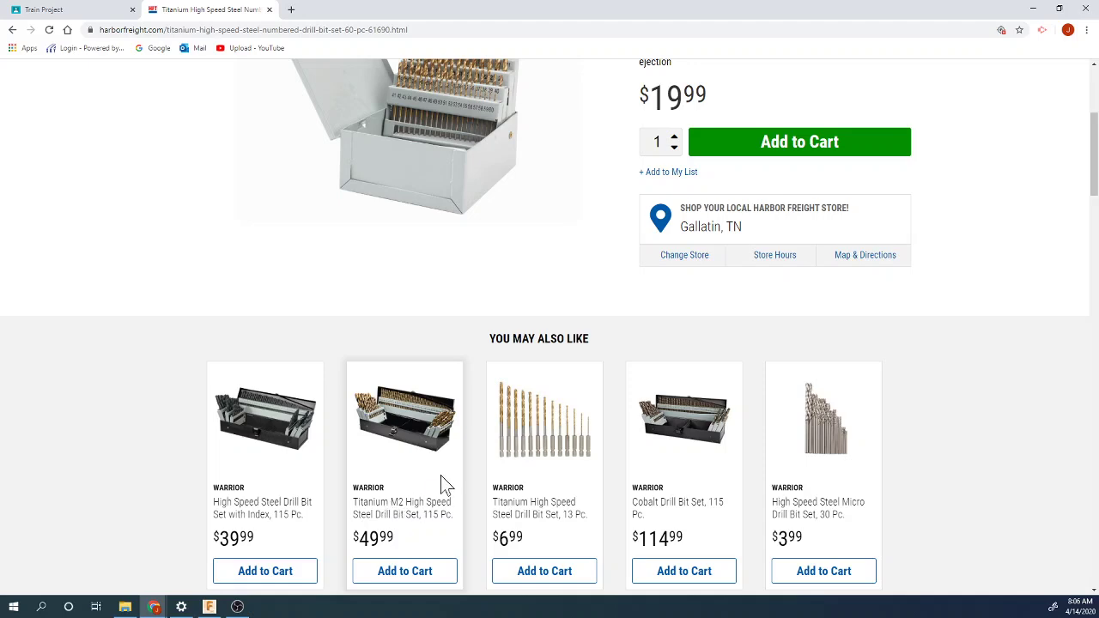
scroll(439, 477, "up", 3)
scroll(351, 505, "down", 3)
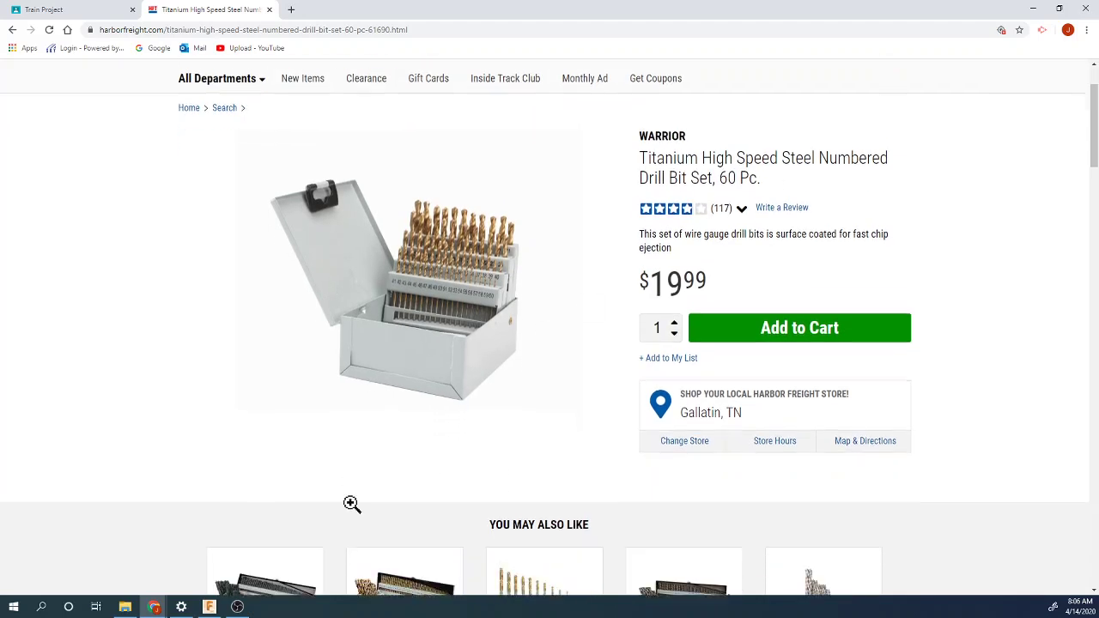
scroll(351, 510, "up", 4)
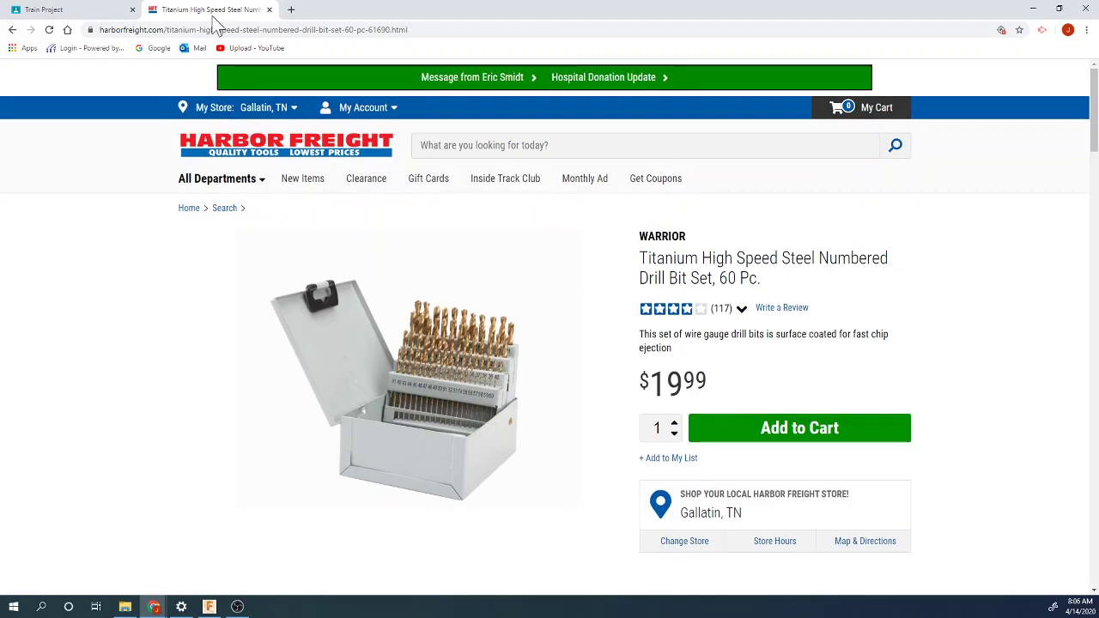
Step: Return to the train drawing, switch to Fusion 360, and show the train body in the home view
left_click(52, 9)
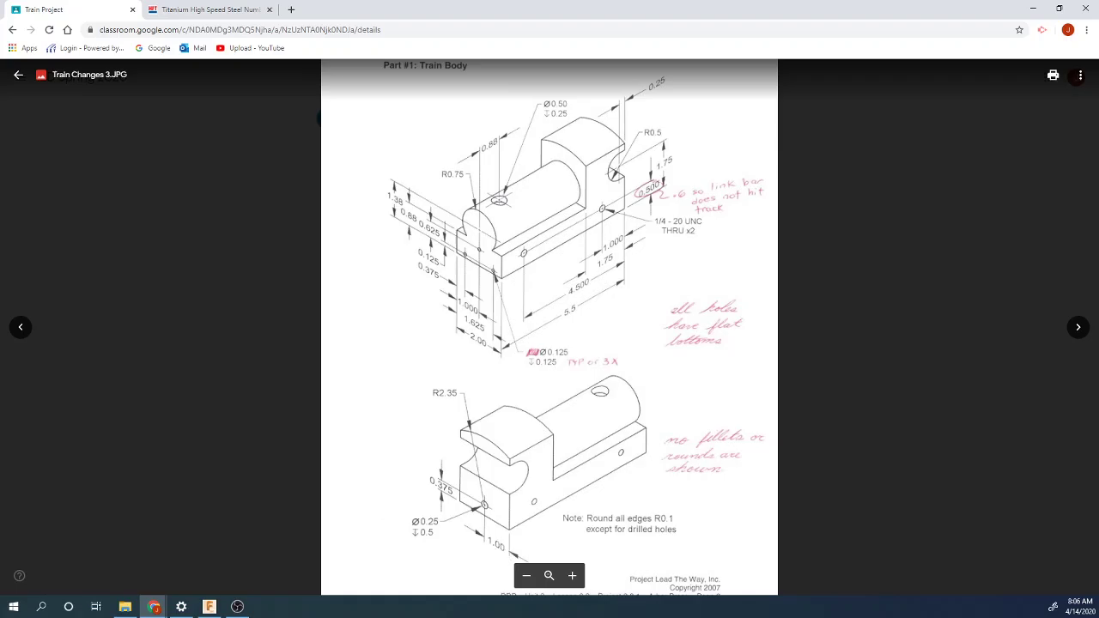
left_click(209, 606)
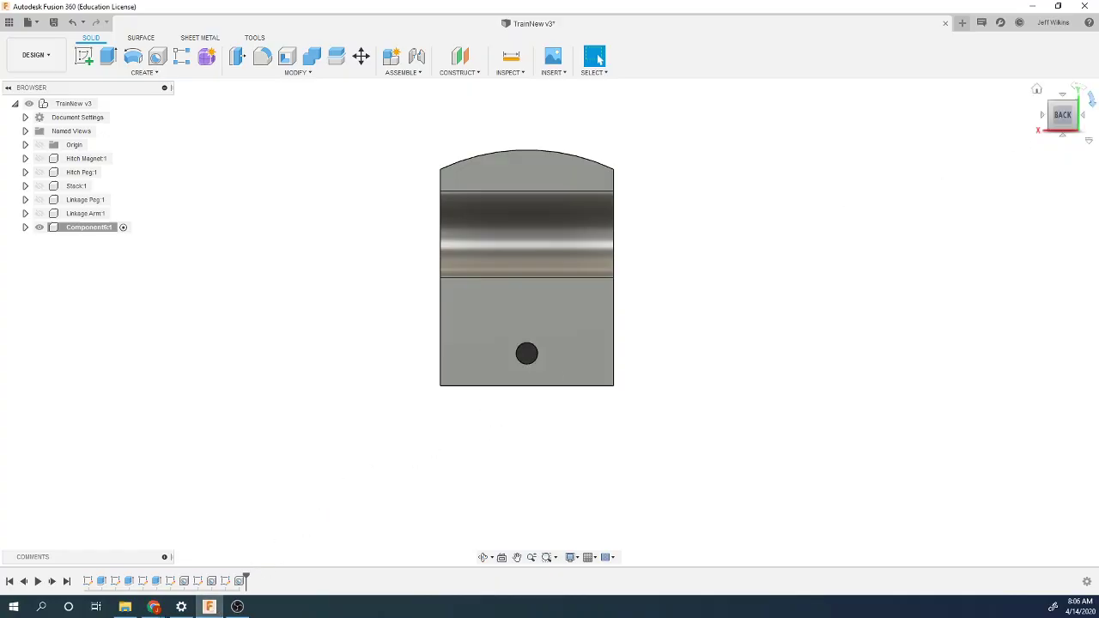
left_click(1038, 90)
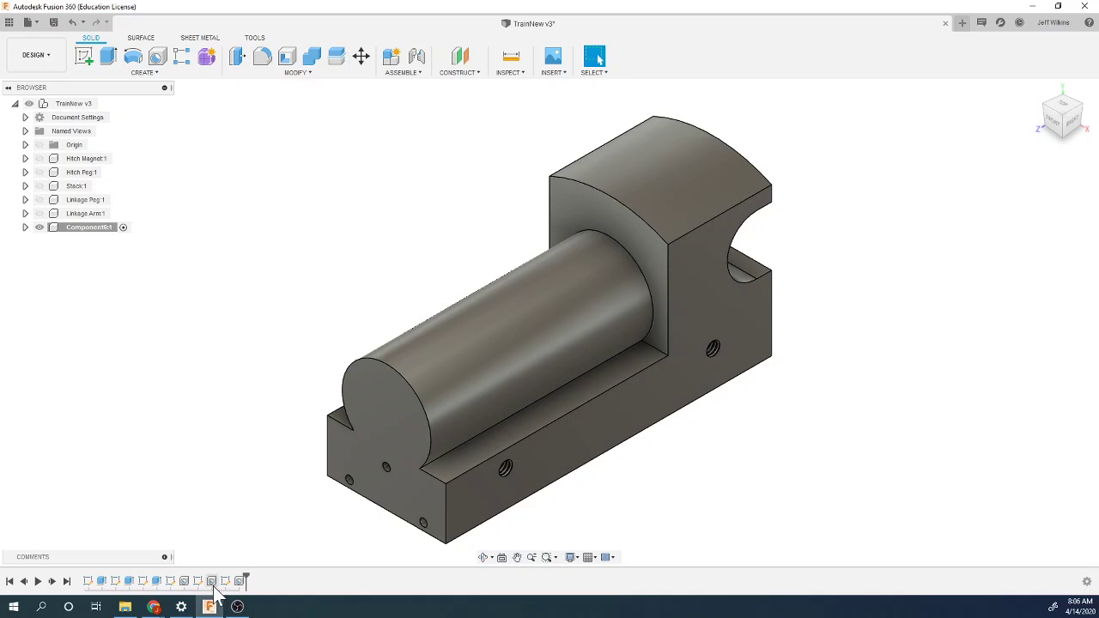
Step: Check the edge-rounding note on the train body drawing in Chrome and return to Fusion 360
mouse_move(155, 608)
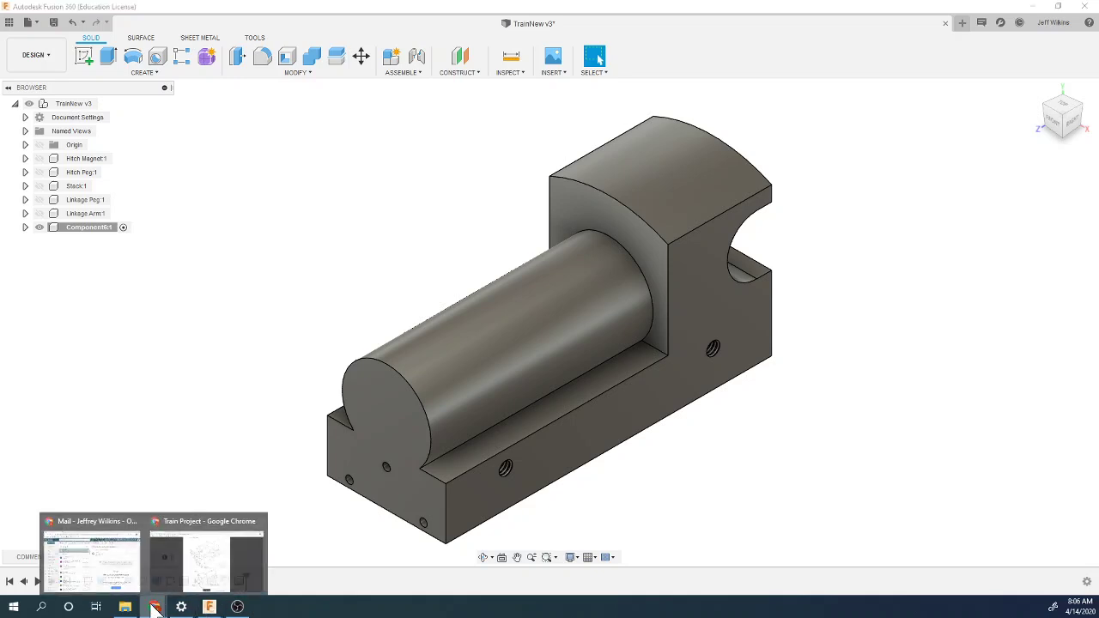
left_click(209, 572)
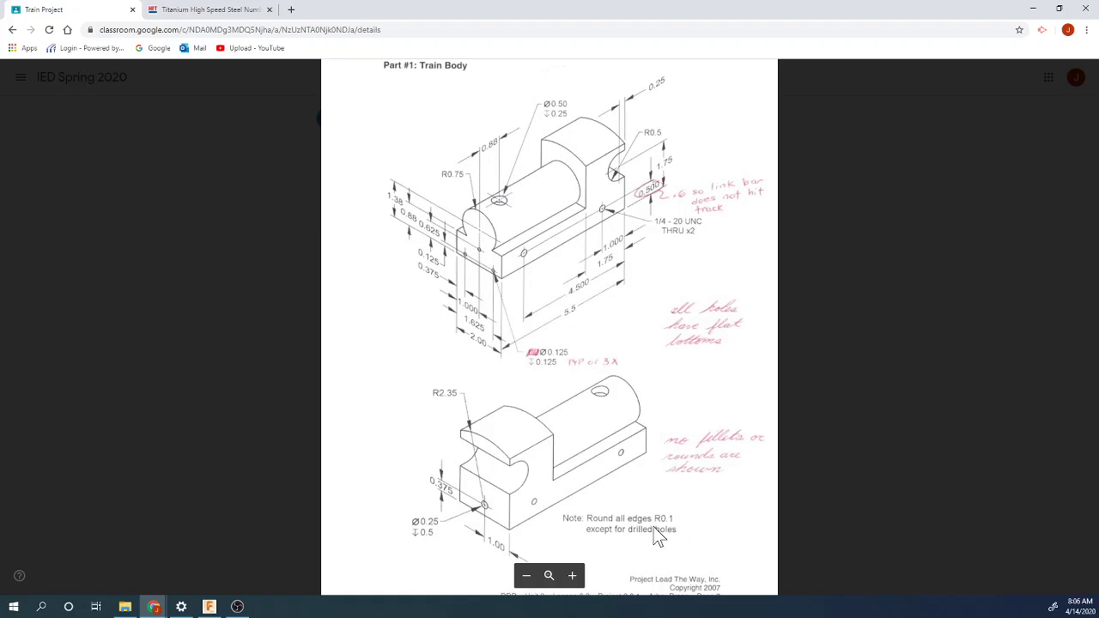
left_click(208, 607)
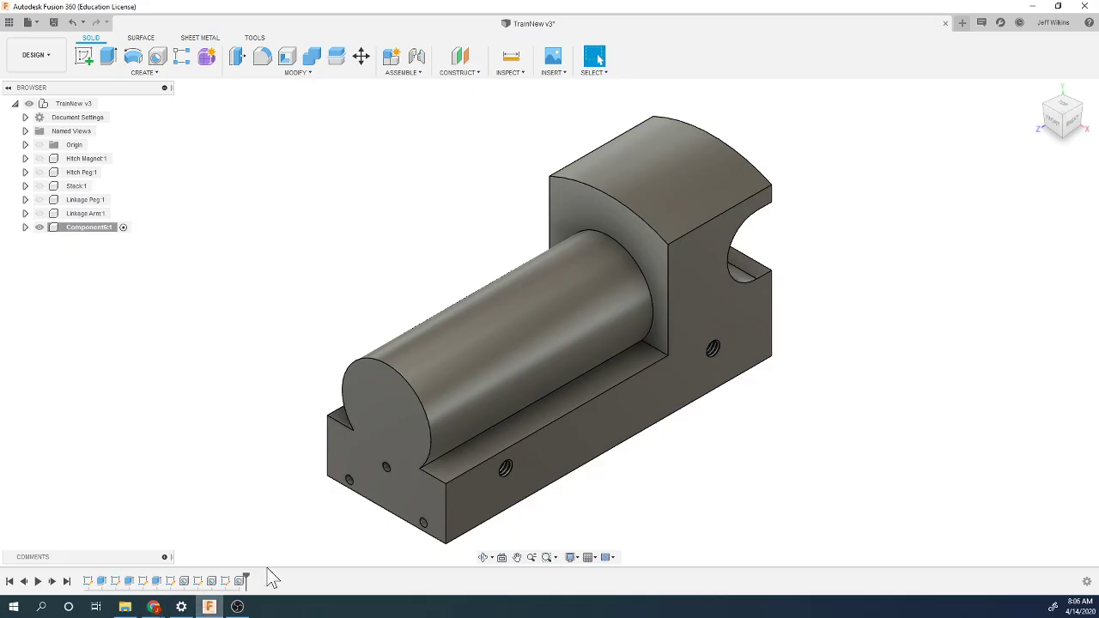
left_click(264, 58)
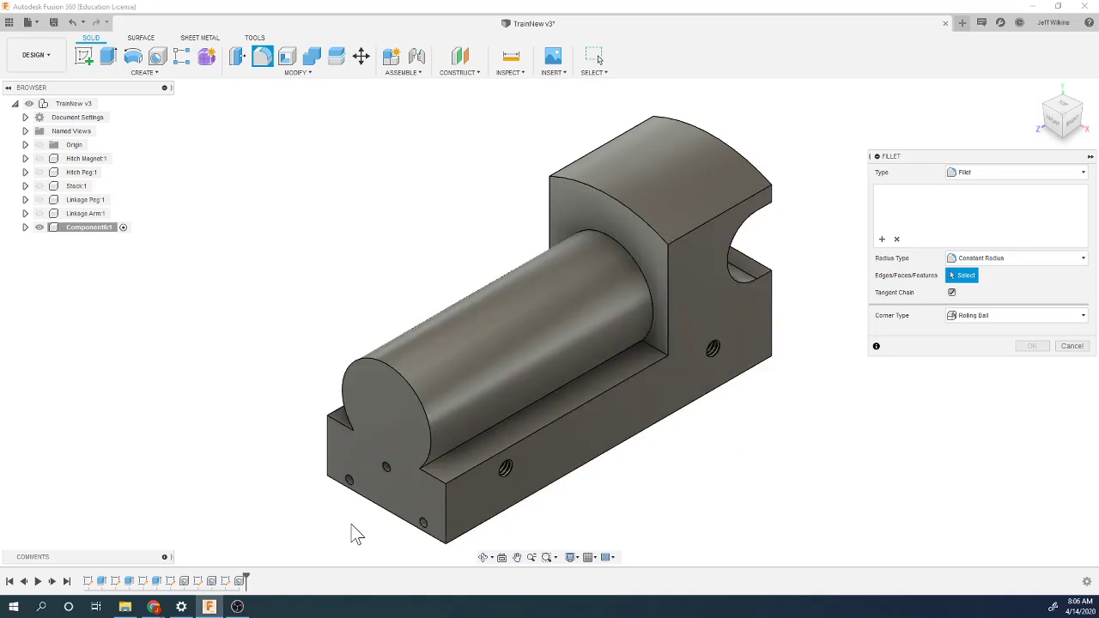
left_click(396, 430)
left_click(452, 397)
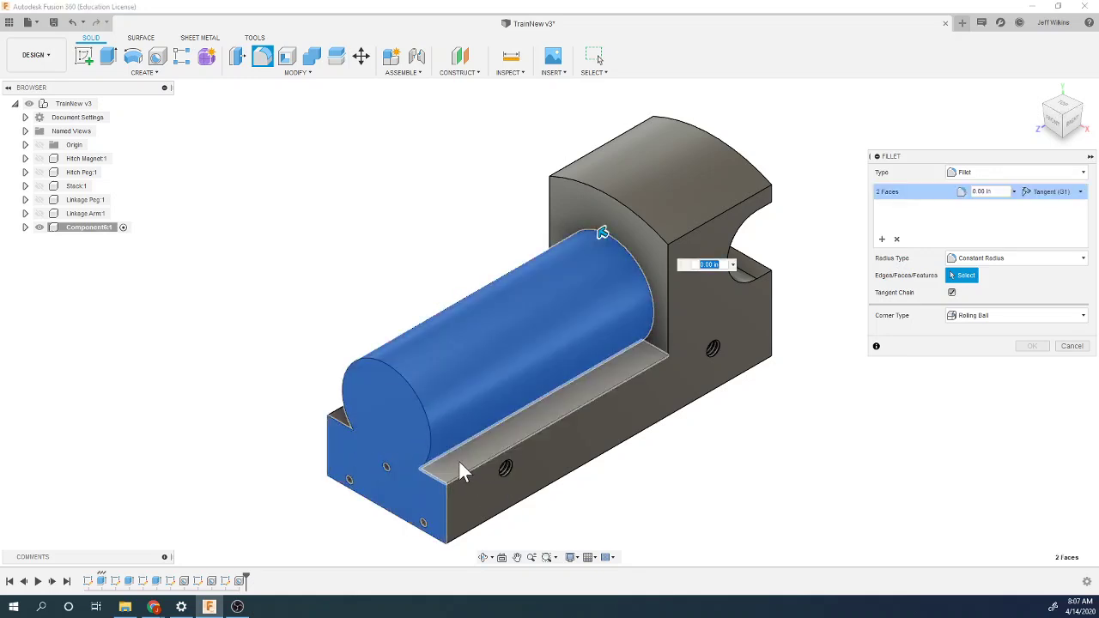
left_click(464, 496)
left_click(494, 501)
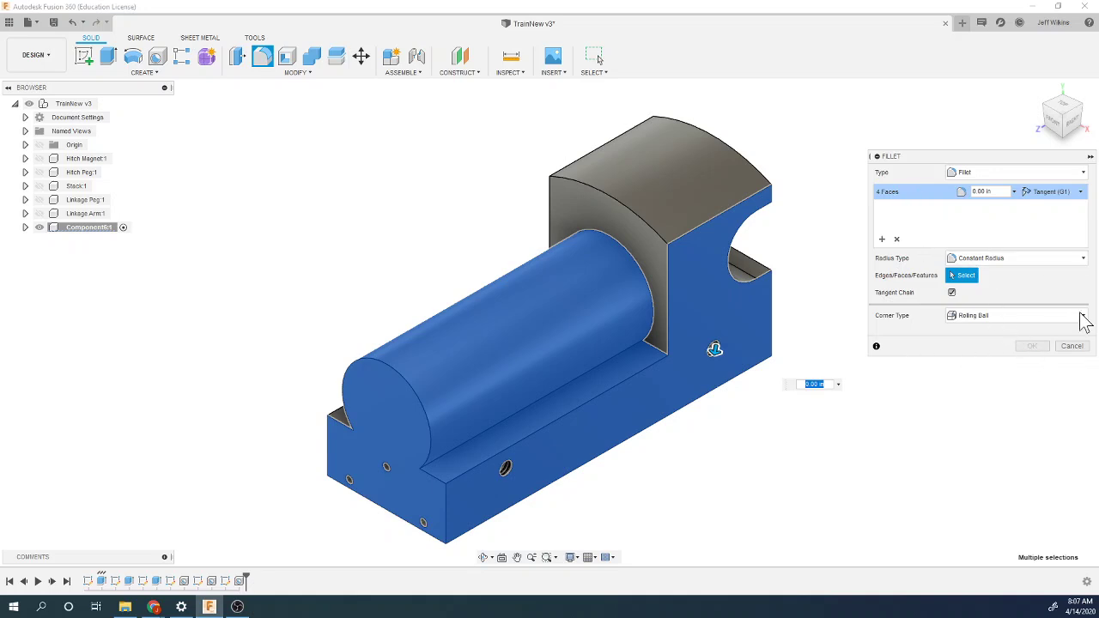
left_click(1078, 346)
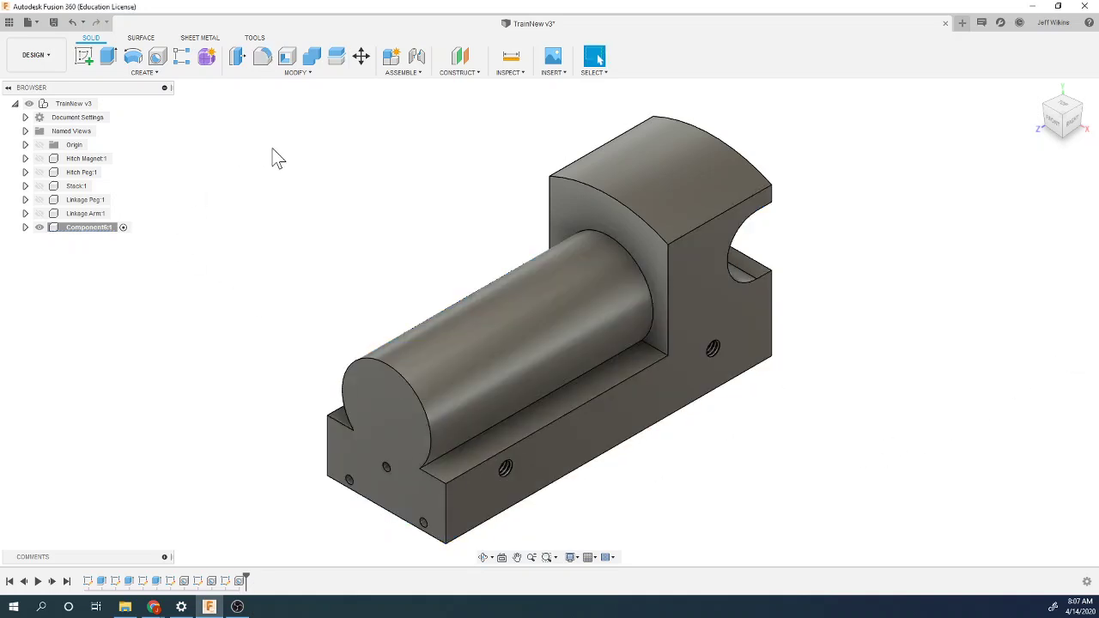
Step: Start a Fillet and select the outline edges of the train body's front end plus the near lower side edge
left_click(263, 56)
left_click(377, 362)
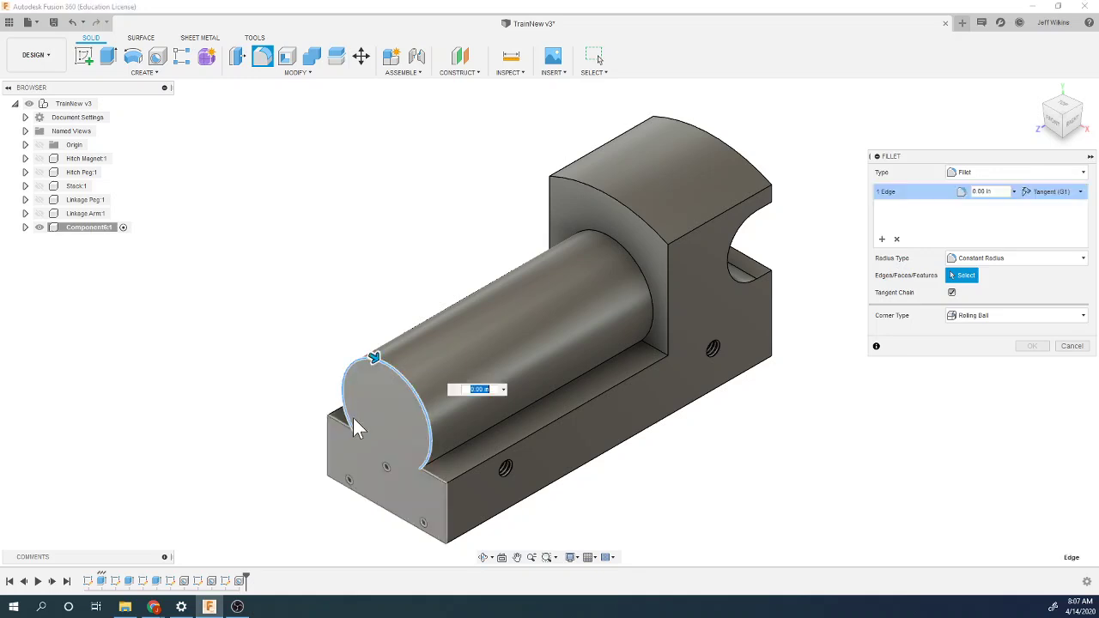
left_click(341, 432)
left_click(330, 434)
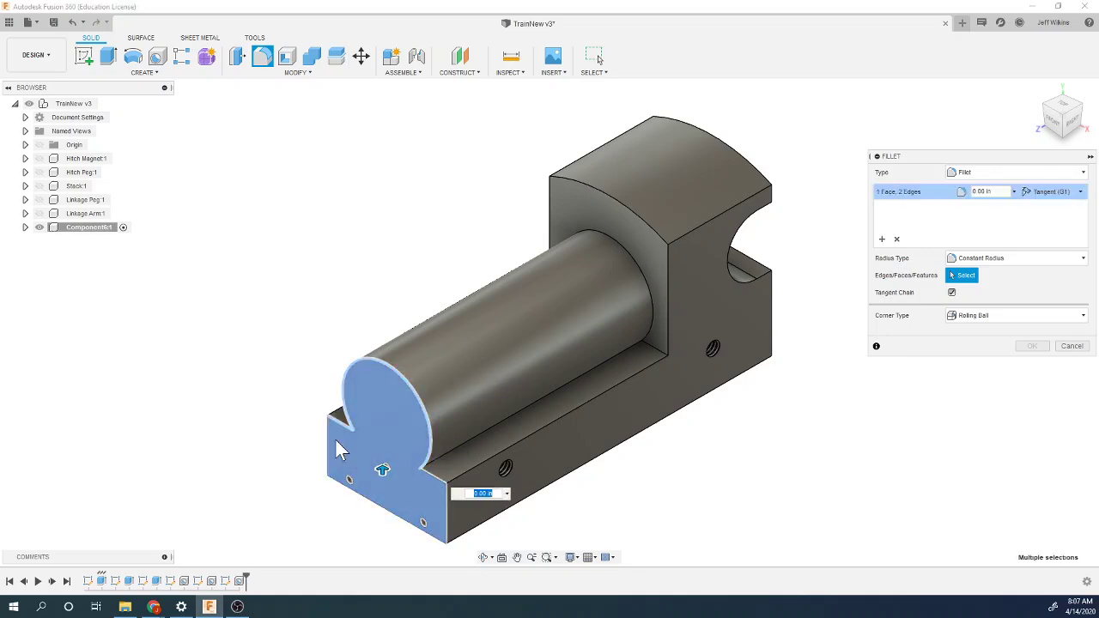
left_click(336, 449)
left_click(343, 495)
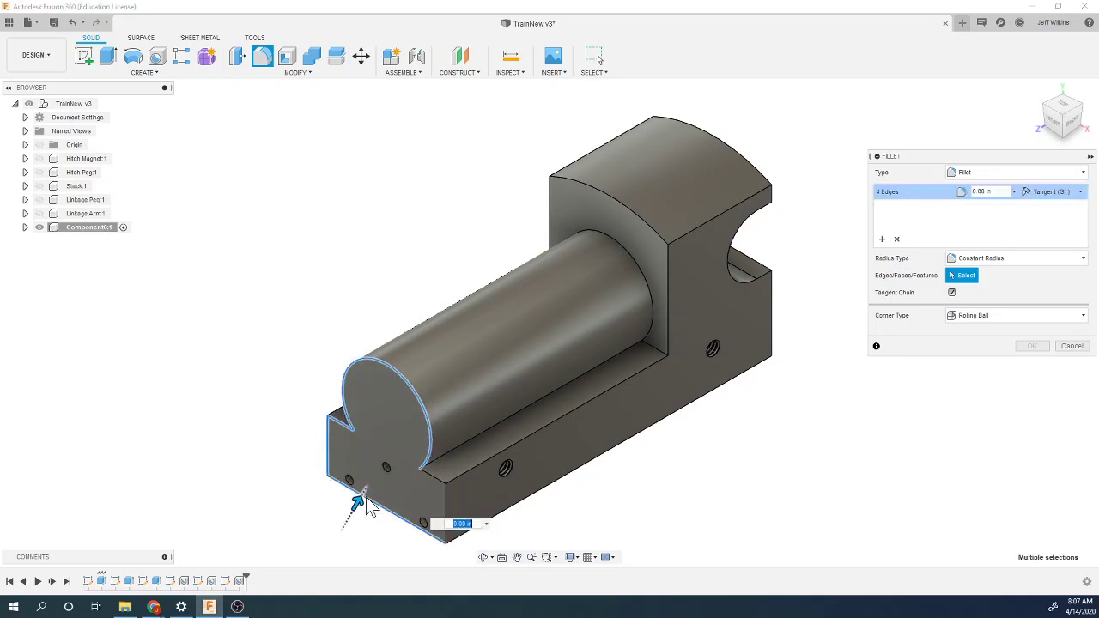
left_click(368, 501)
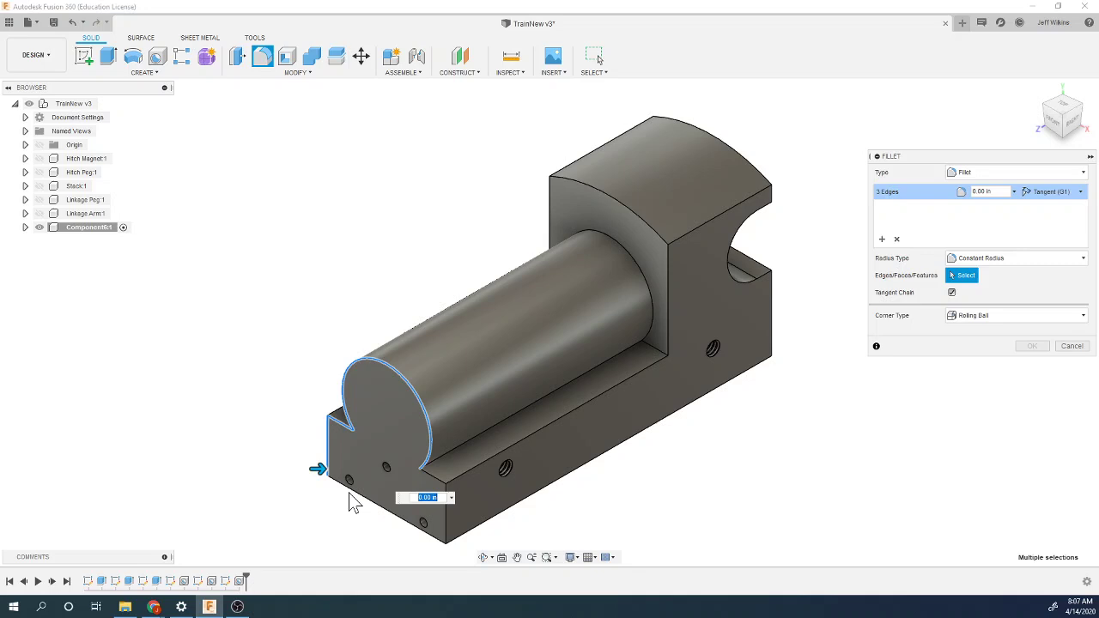
left_click(446, 520)
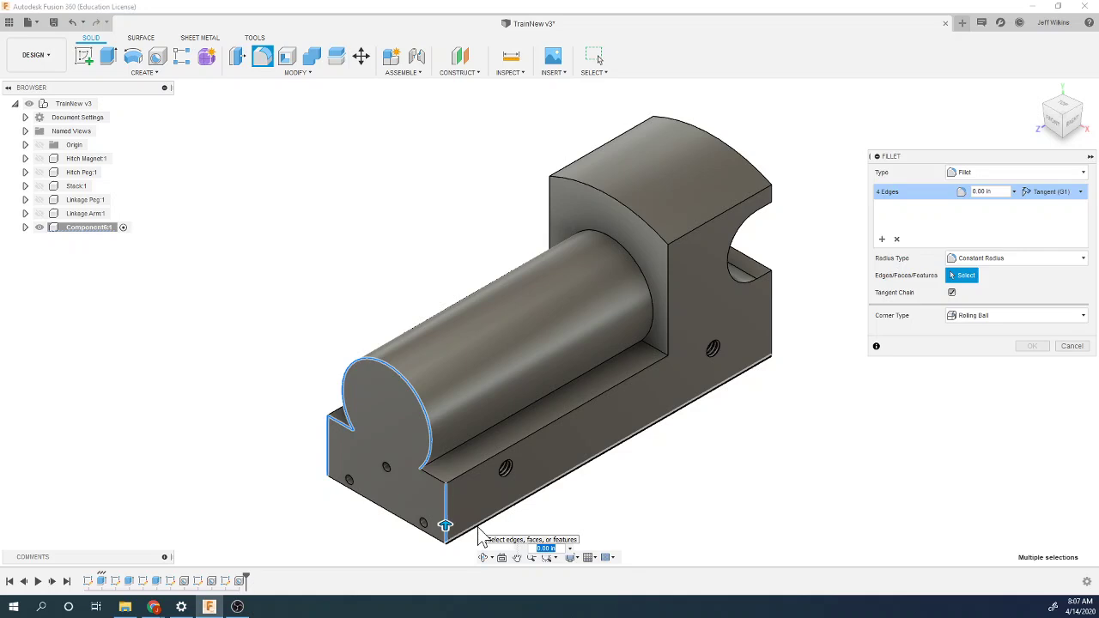
left_click(464, 530)
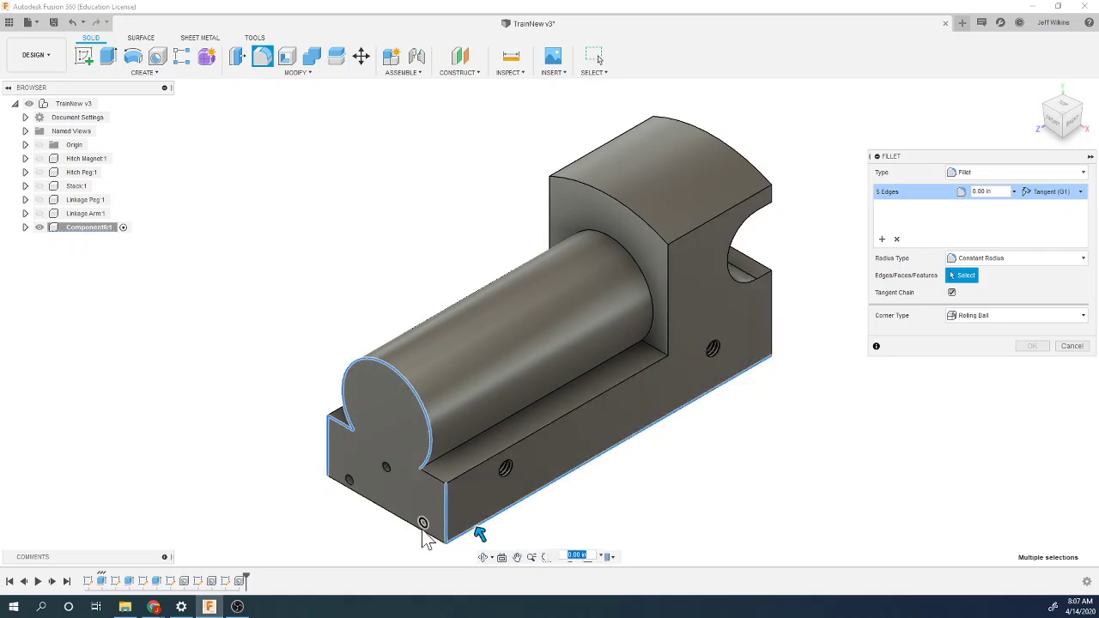
Step: Add the long edges of both side ledges and the edges where the boiler meets the base and cab to the fillet selection
left_click(461, 466)
left_click(451, 449)
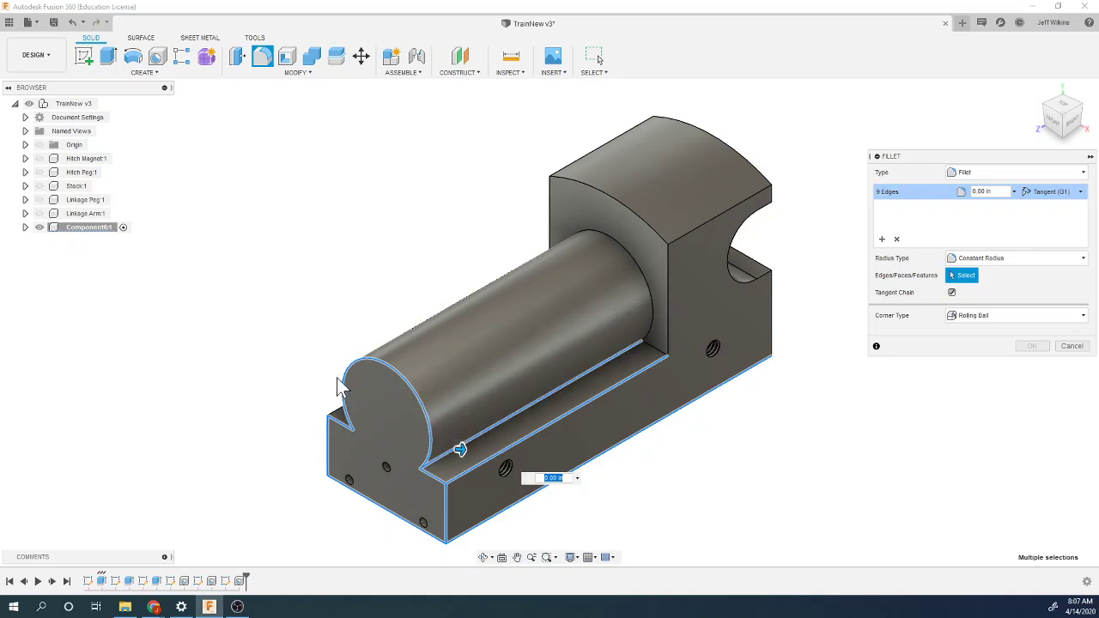
left_click(370, 419)
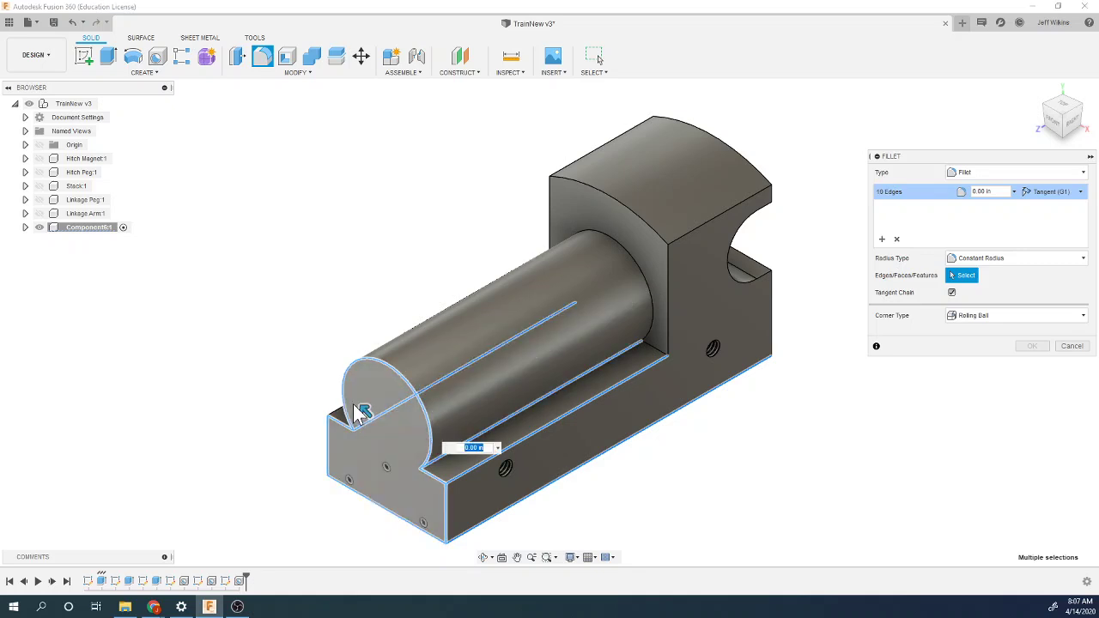
left_click(354, 408)
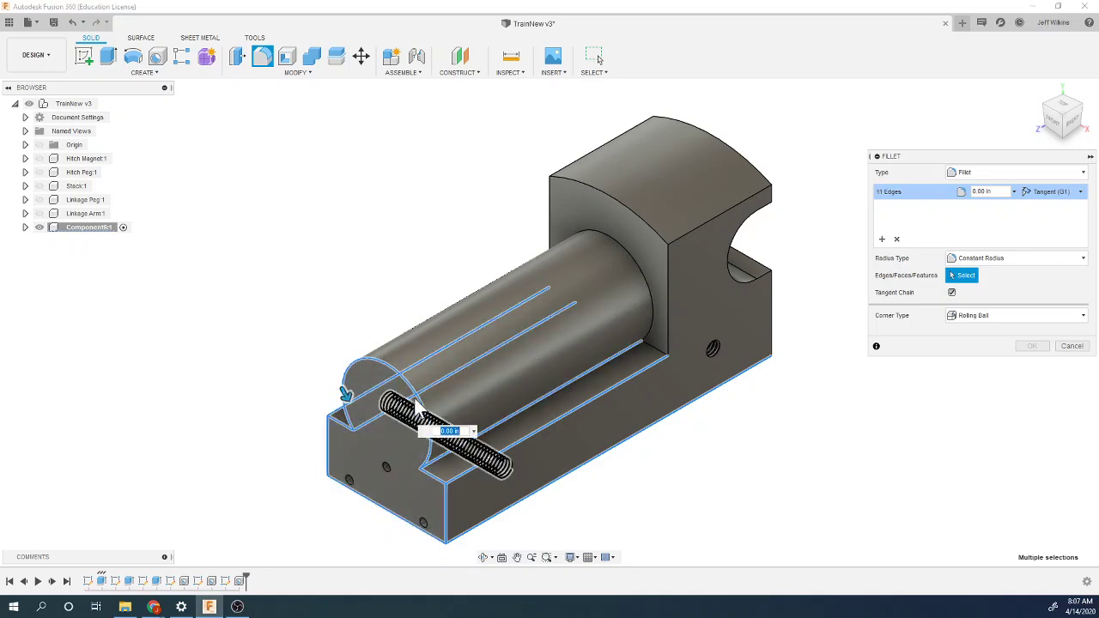
left_click(651, 336)
left_click(559, 263)
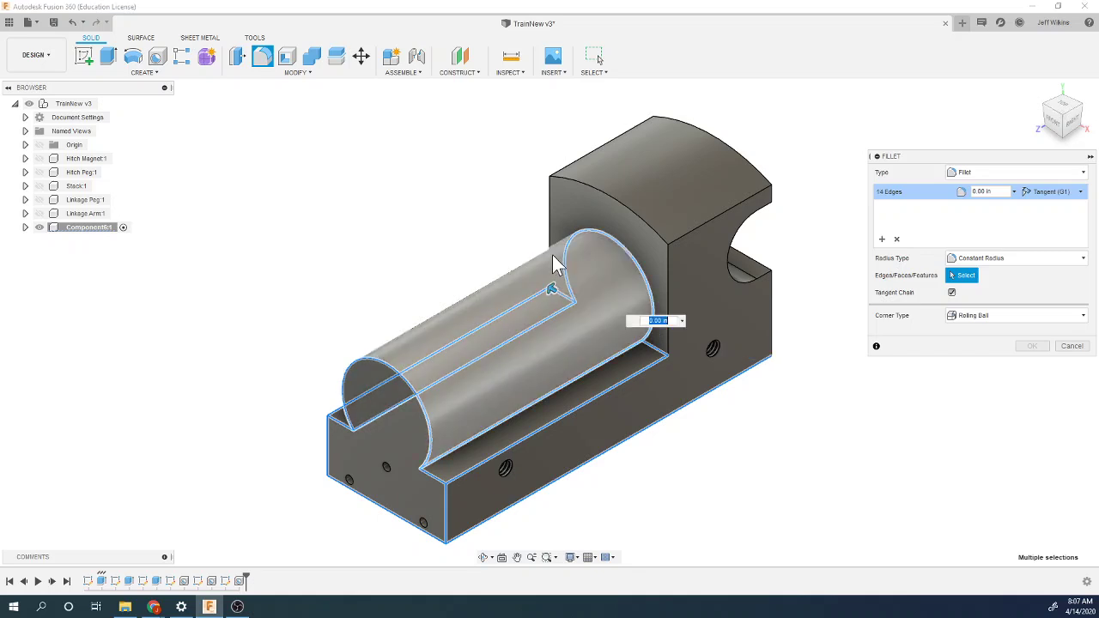
Step: Add the cab's front outline, near roof edge, rear edges and near curved cutout edges to the fillet selection
left_click(608, 196)
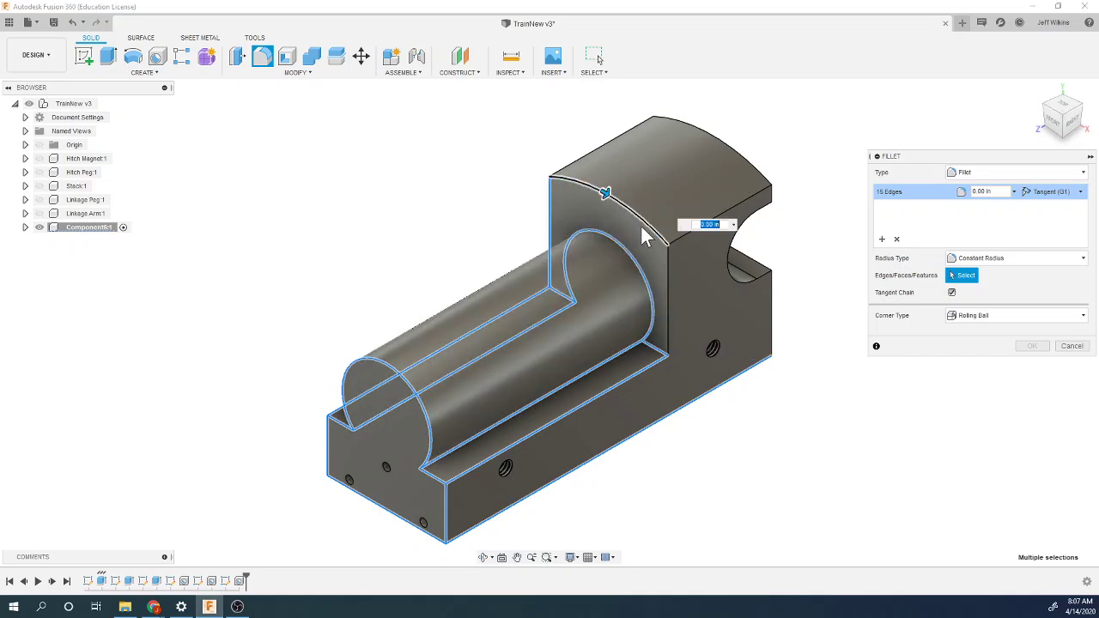
left_click(668, 283)
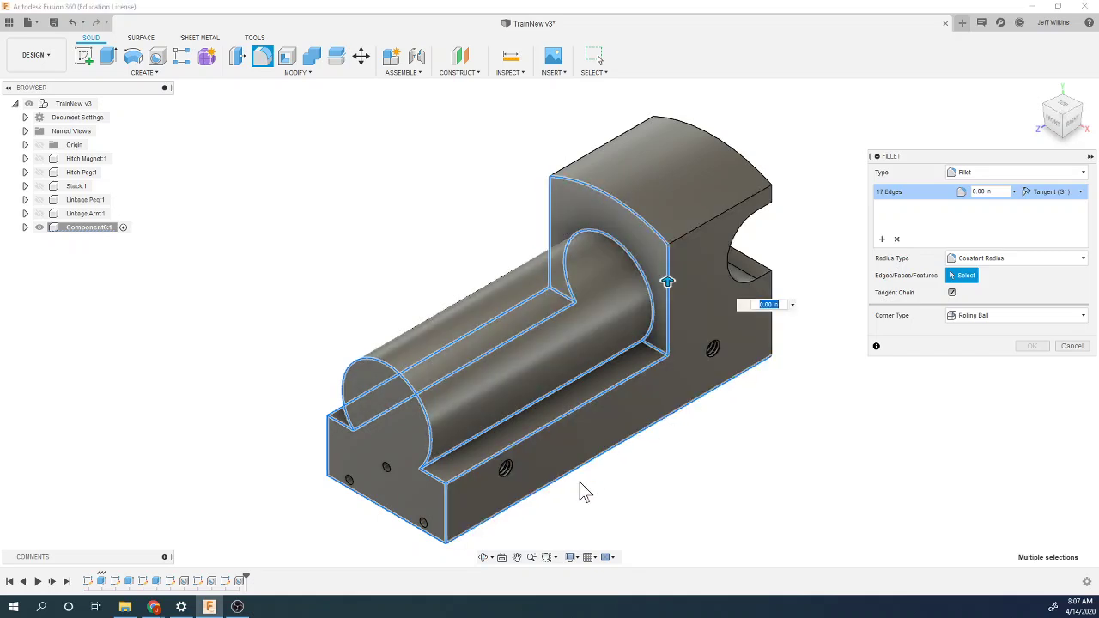
left_click(773, 331)
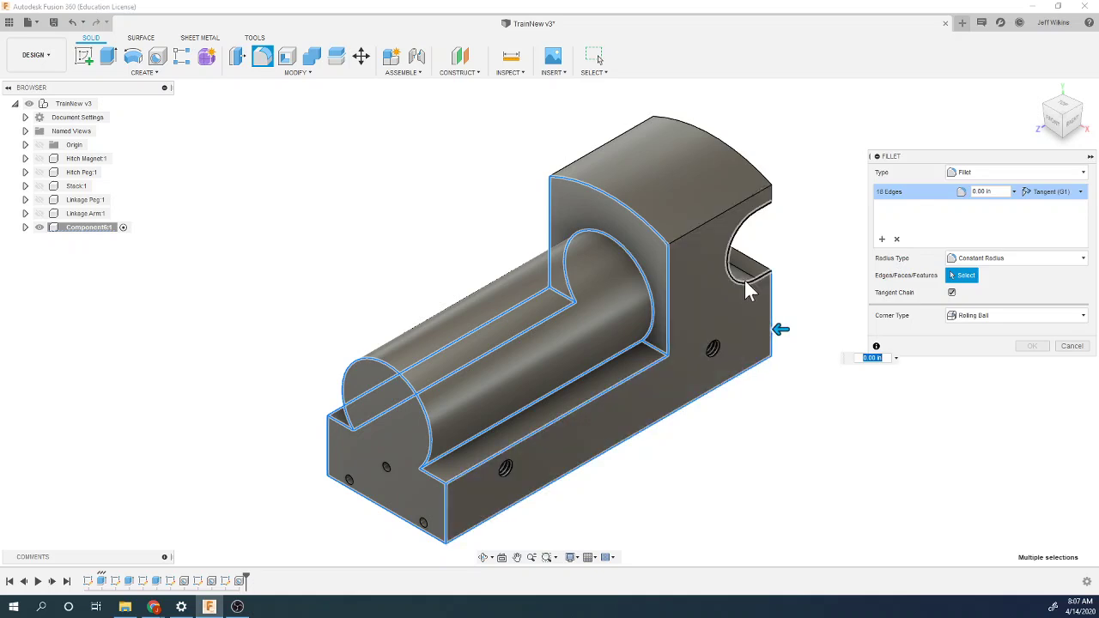
left_click(745, 290)
left_click(743, 258)
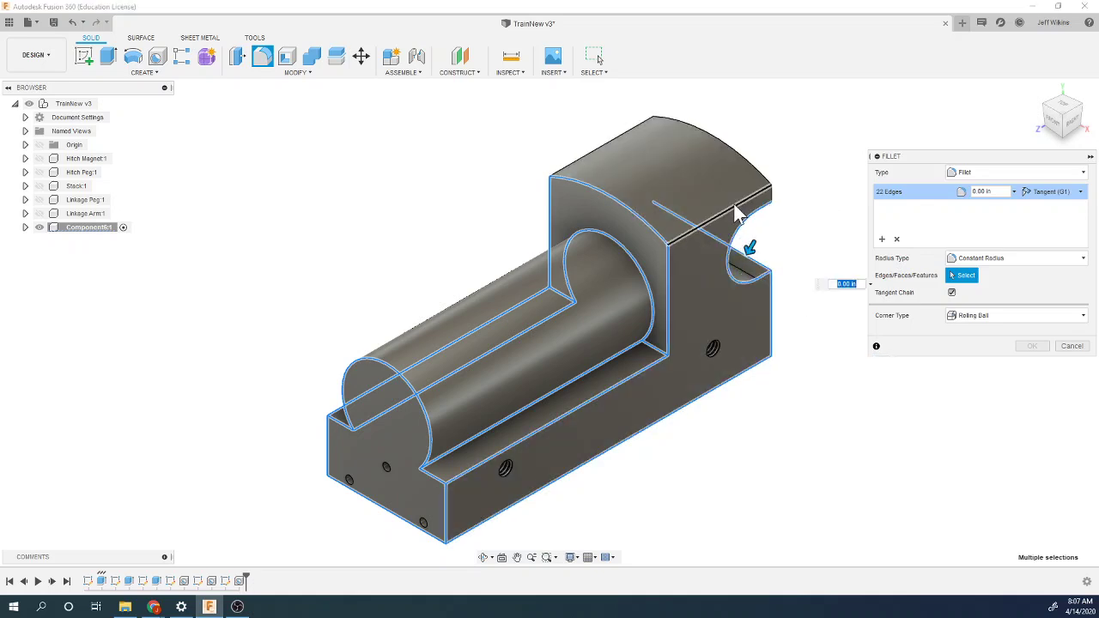
left_click(735, 190)
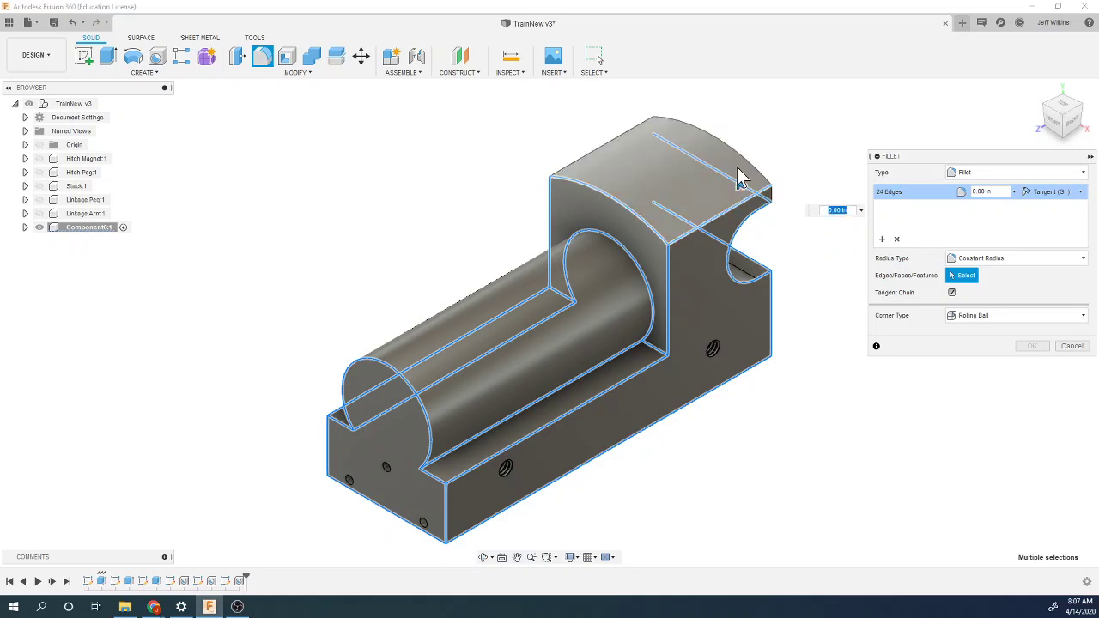
Step: Add the cab's far-side roof, cutout and vertical edges and the remaining bottom edges of the base to the fillet selection
left_click(658, 144)
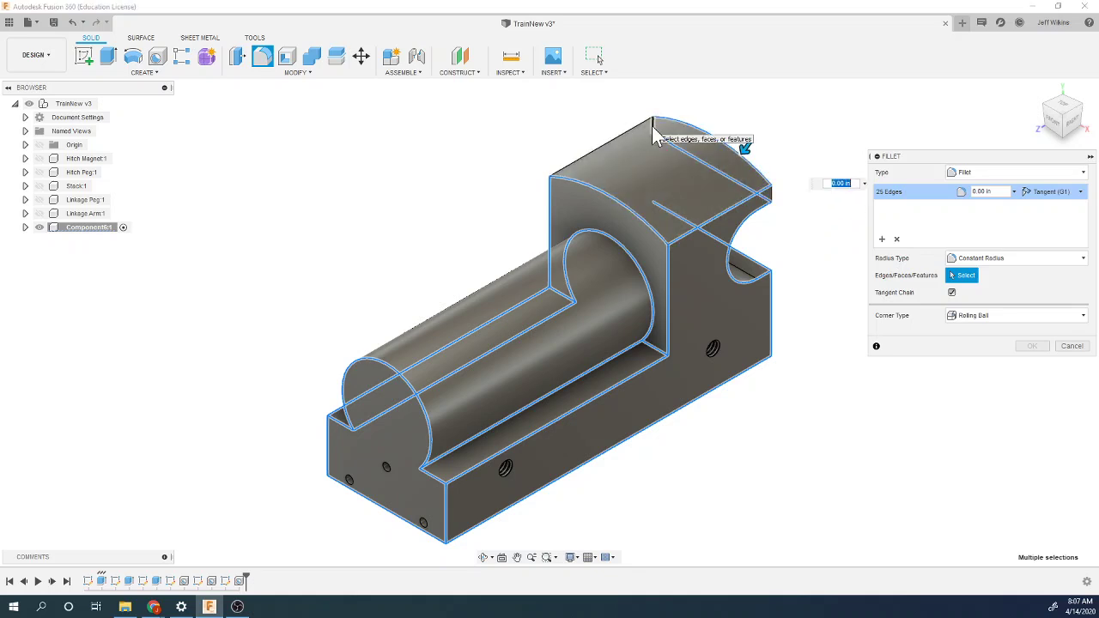
left_click(628, 166)
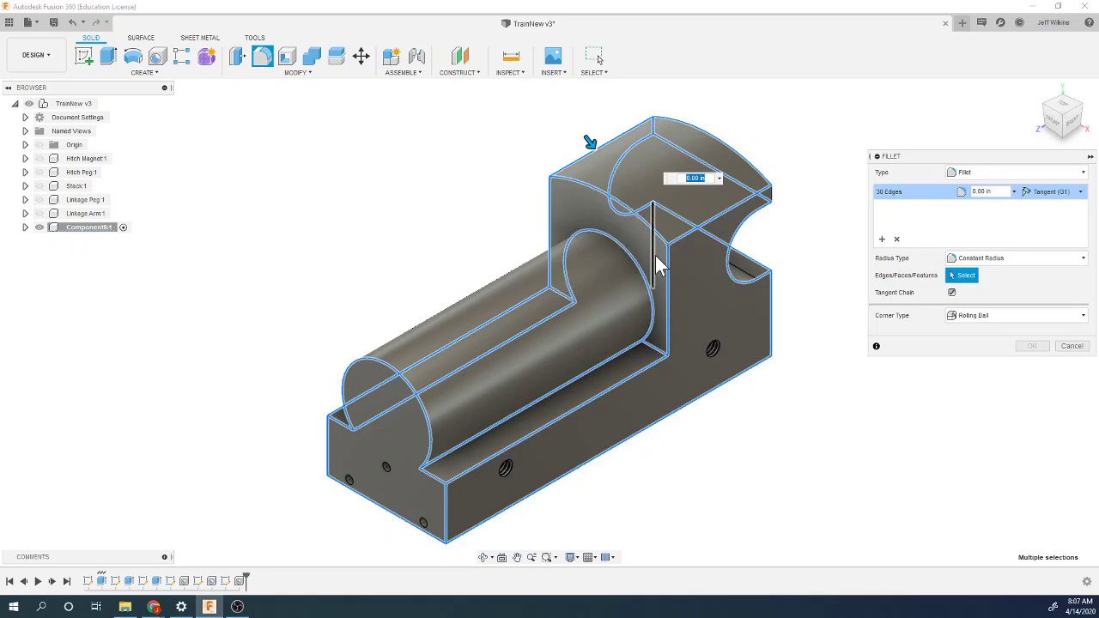
left_click(654, 260)
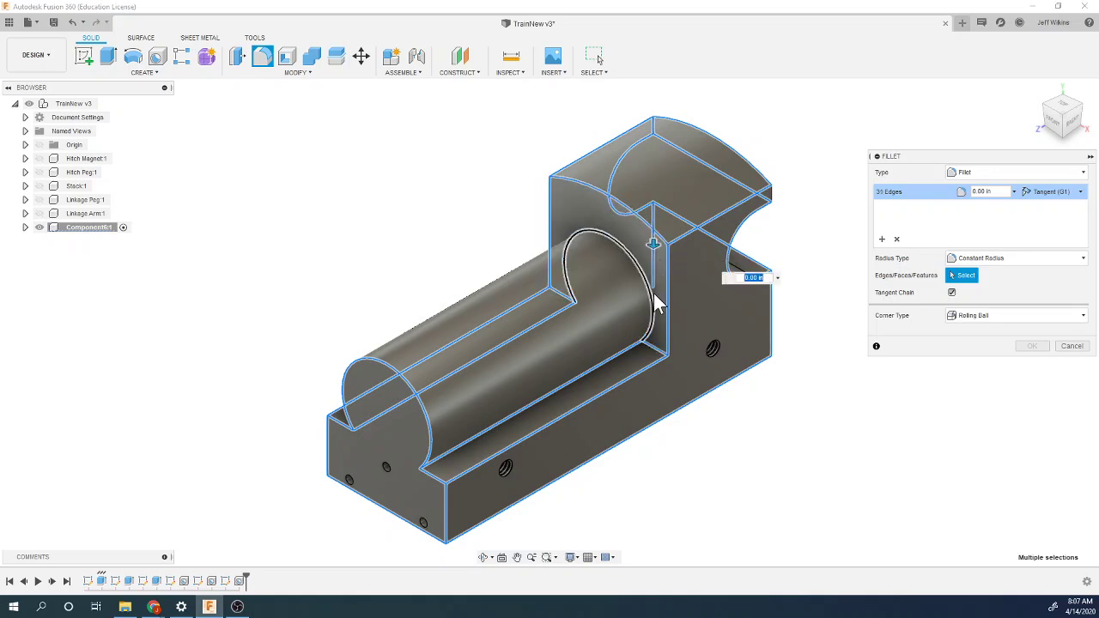
left_click(367, 455)
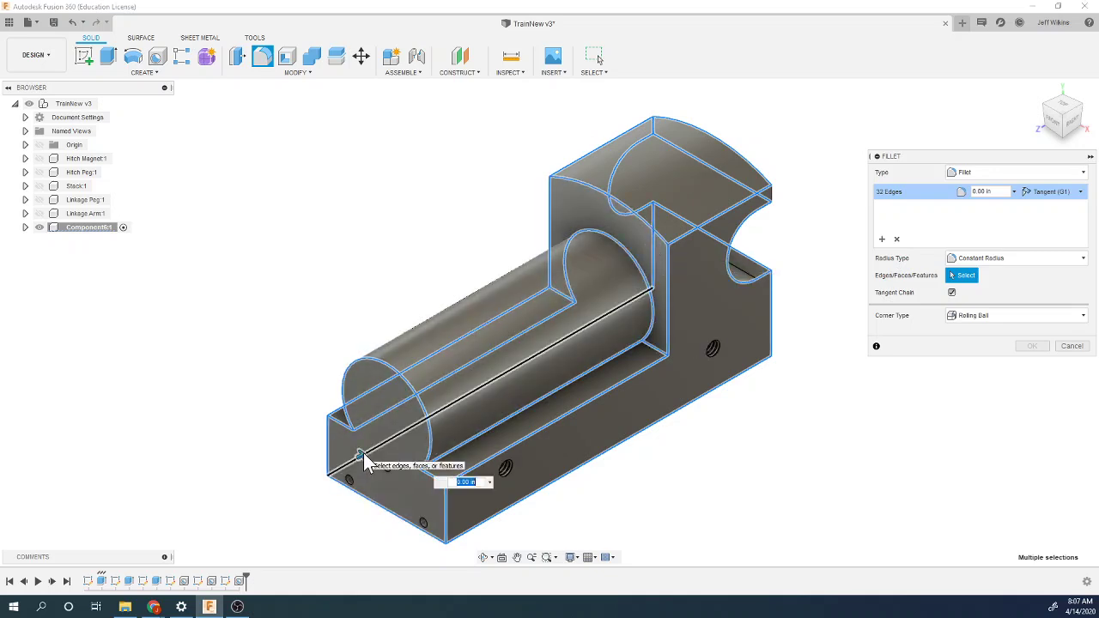
left_click(731, 338)
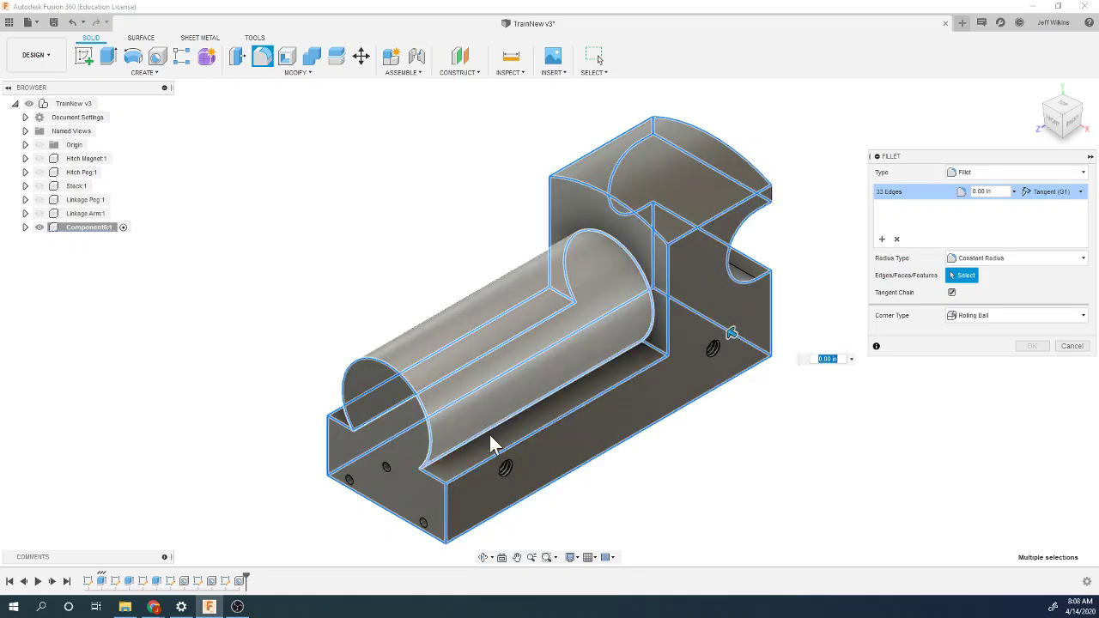
Step: Set the radius of the selected edges to 0.10 in and apply the fillet
mouse_move(1058, 123)
left_mouse_down()
mouse_move(1042, 126)
mouse_move(1065, 116)
left_mouse_up()
mouse_move(759, 295)
middle_mouse_down("shift")
mouse_move(601, 351)
mouse_move(490, 466)
mouse_move(446, 556)
mouse_move(523, 499)
mouse_move(709, 412)
mouse_move(790, 361)
mouse_move(802, 311)
mouse_move(761, 318)
middle_mouse_up("shift")
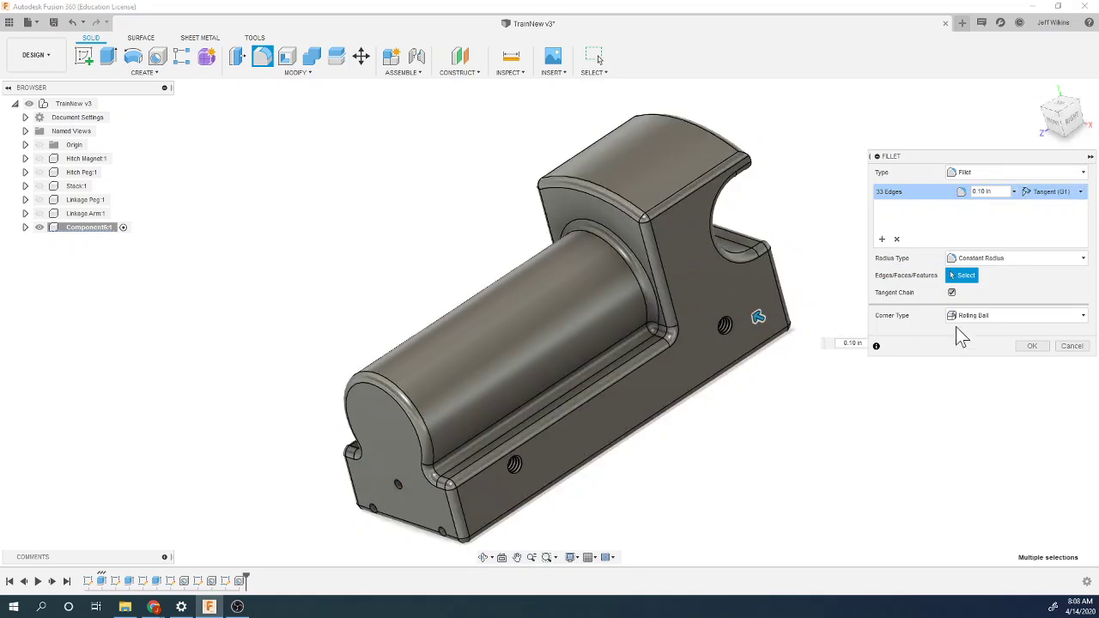
left_click(1031, 348)
Step: Examine how the rounded bottom front edge meets the two lower drilled holes on the train body's front face
scroll(812, 420, "down", 2)
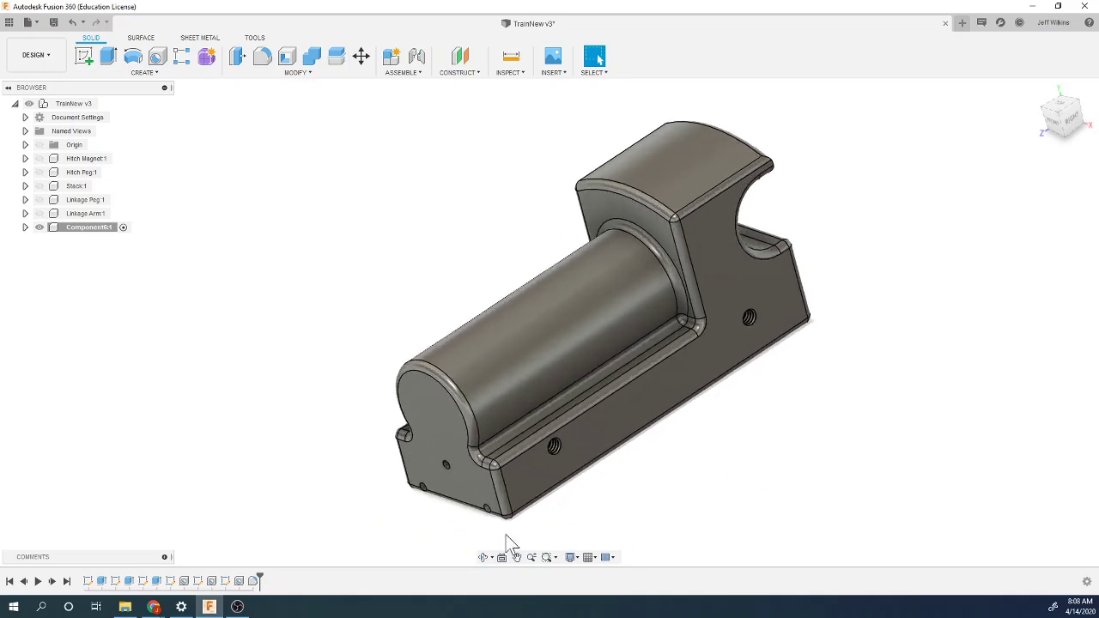
scroll(421, 520, "up", 5)
scroll(445, 494, "up", 4)
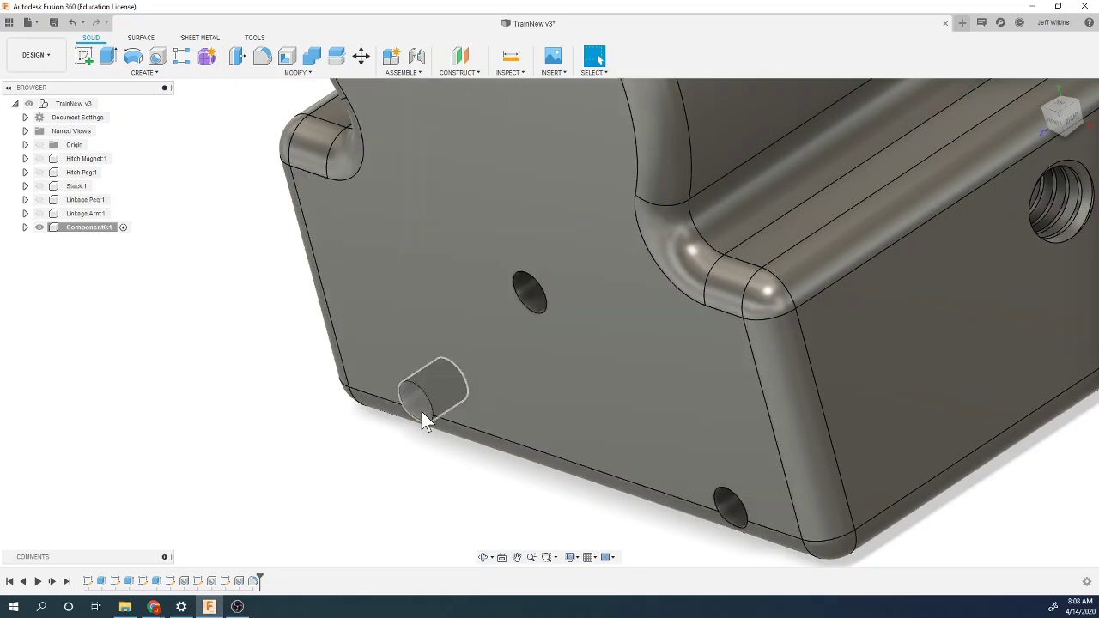
scroll(740, 521, "down", 3)
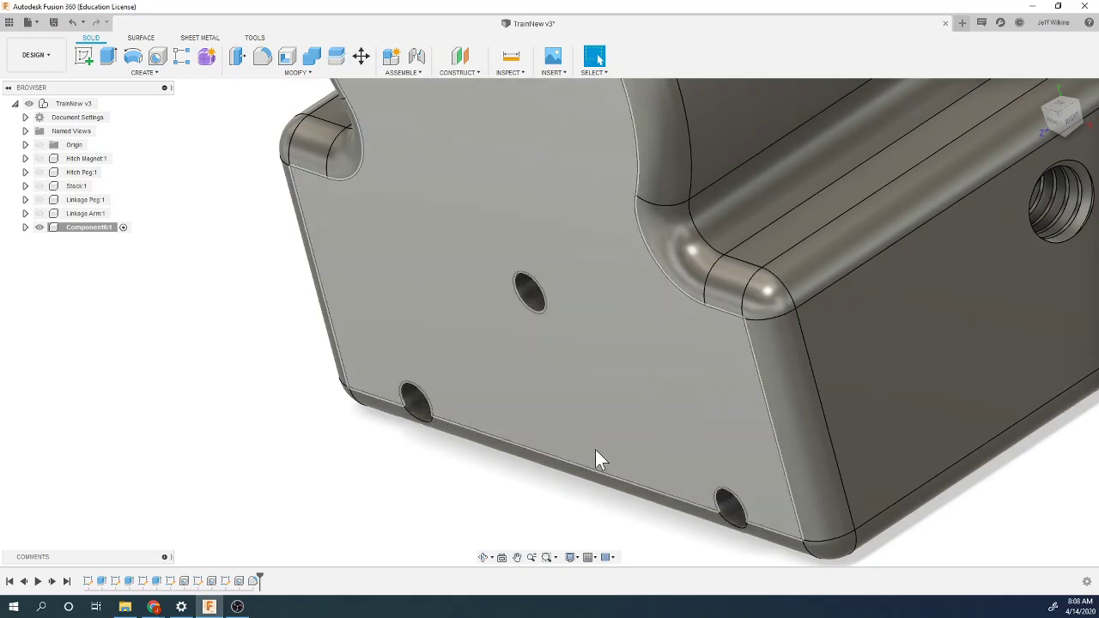
mouse_move(410, 434)
middle_mouse_down("shift")
mouse_move(393, 409)
mouse_move(421, 418)
middle_mouse_up("shift")
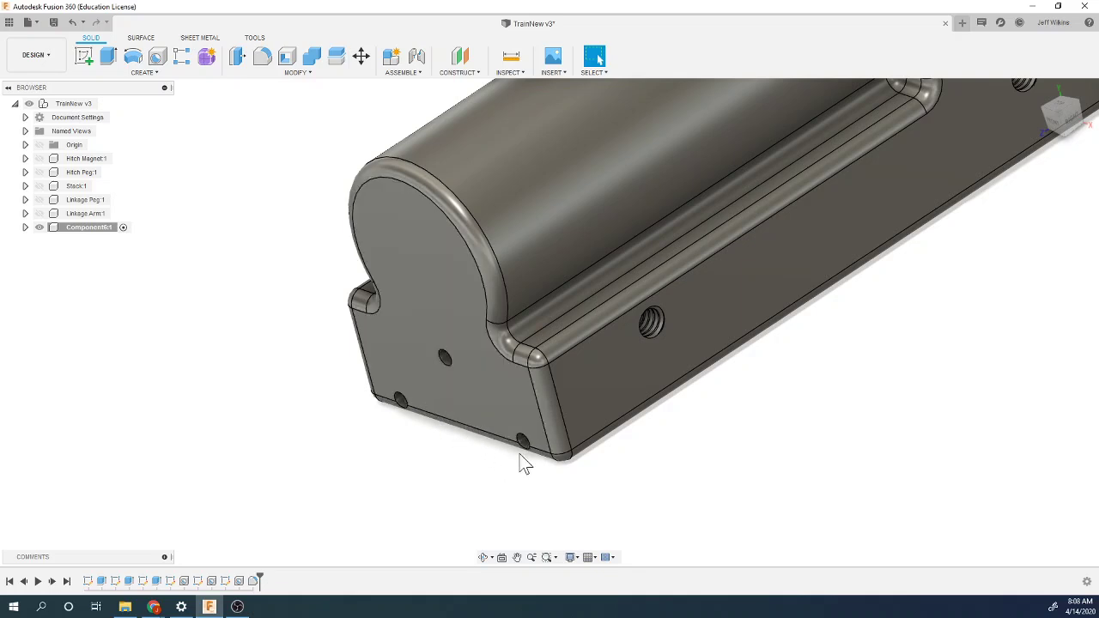
scroll(343, 452, "down", 1)
scroll(361, 452, "down", 2)
scroll(513, 425, "up", 1)
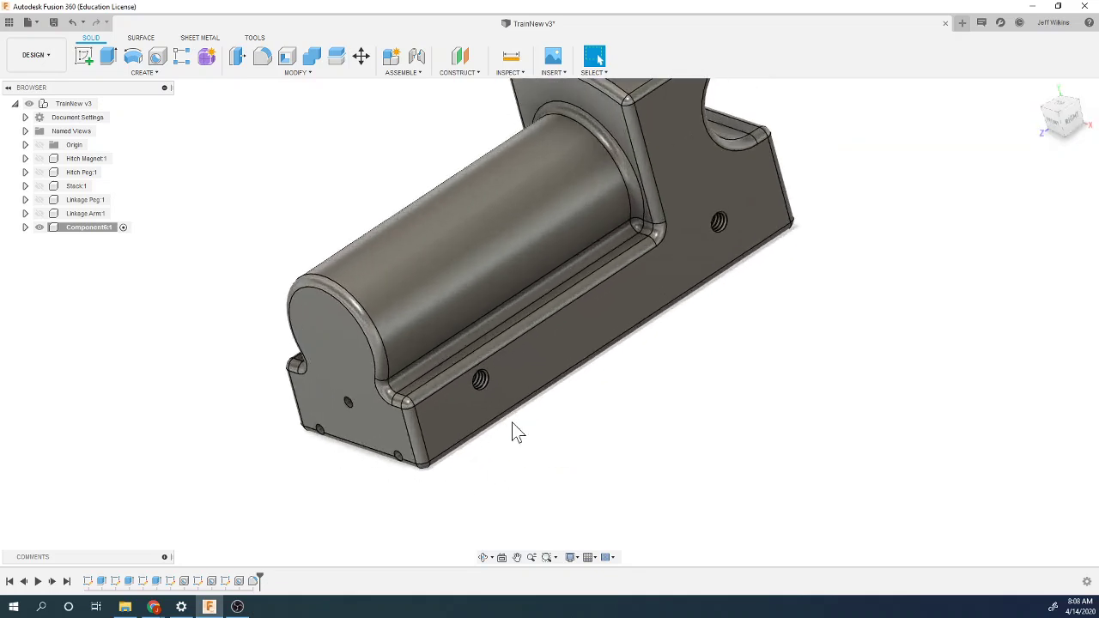
scroll(513, 425, "down", 1)
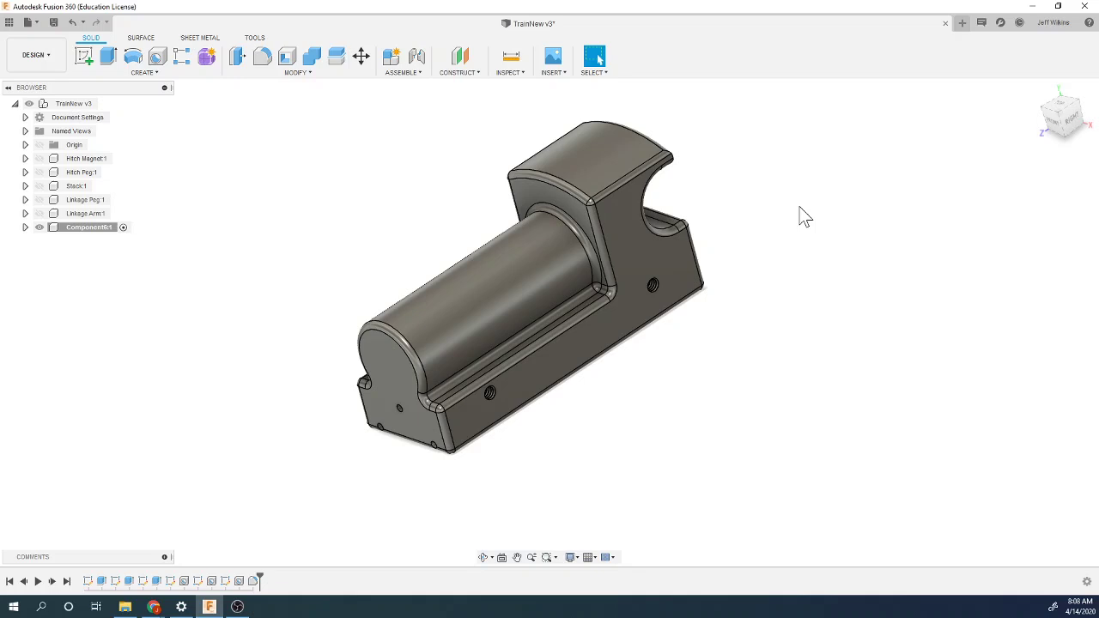
Step: Display the train body in the Shaded visual style without edge lines and view its rounded edges from the home view
left_click(571, 558)
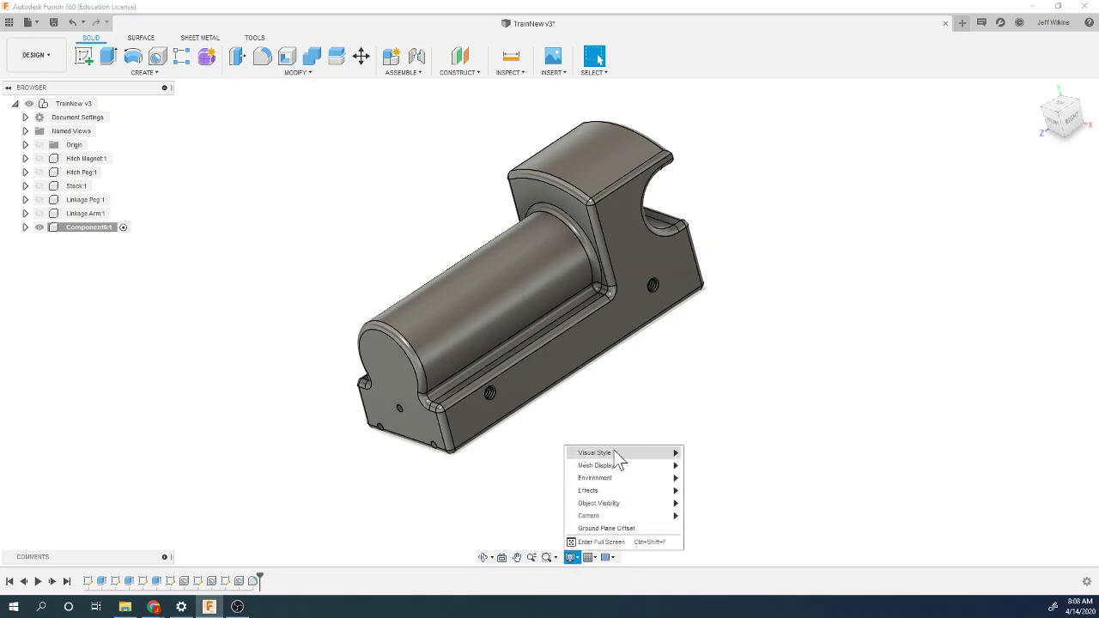
mouse_move(619, 455)
left_click(713, 456)
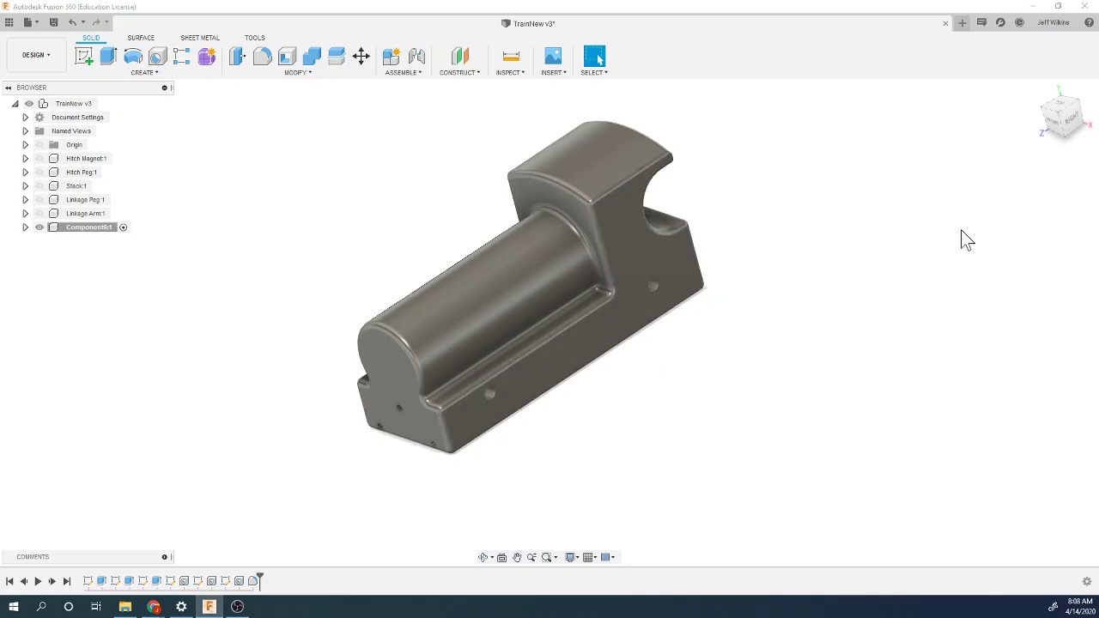
mouse_move(1058, 114)
left_mouse_down()
mouse_move(1019, 145)
mouse_move(1076, 97)
mouse_move(724, 289)
left_mouse_up()
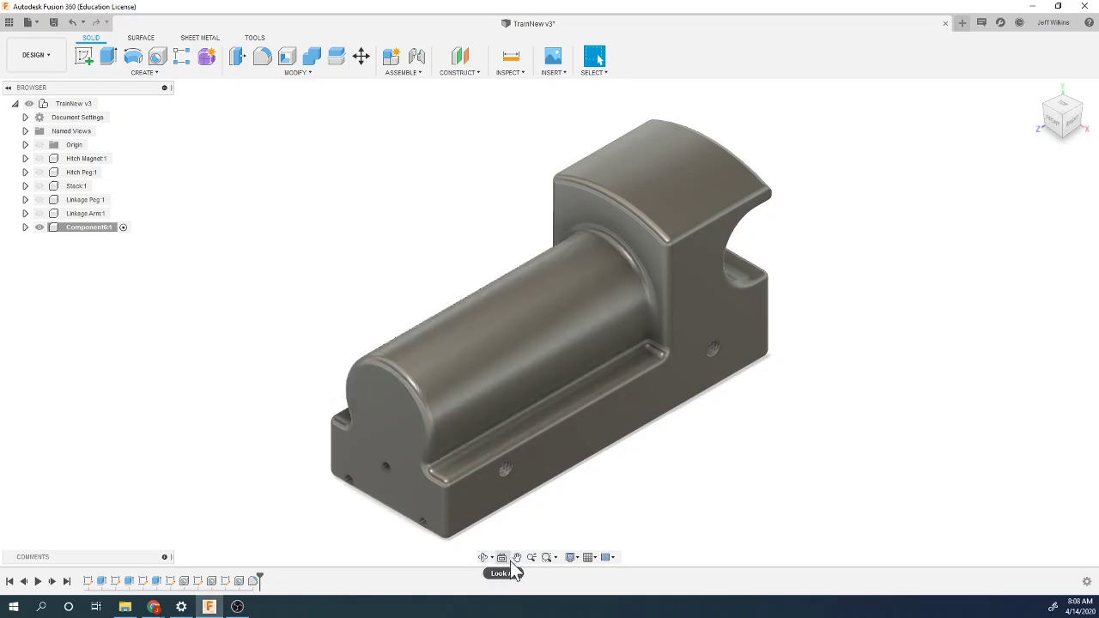
Step: Set the visual style to Shaded with Visible Edges Only
left_click(568, 557)
mouse_move(601, 453)
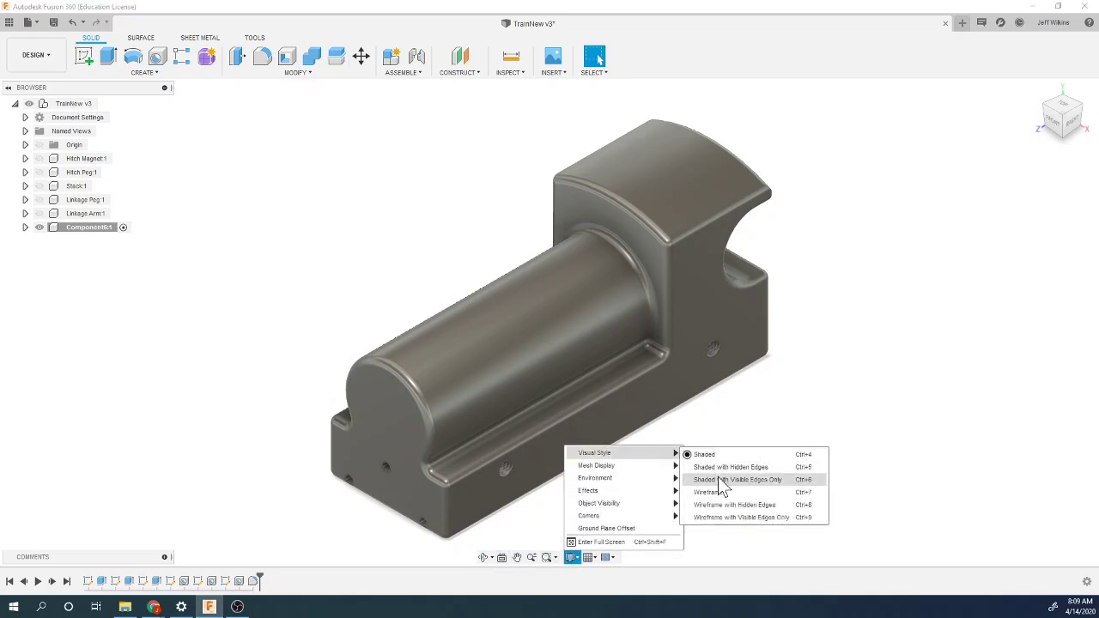
left_click(722, 479)
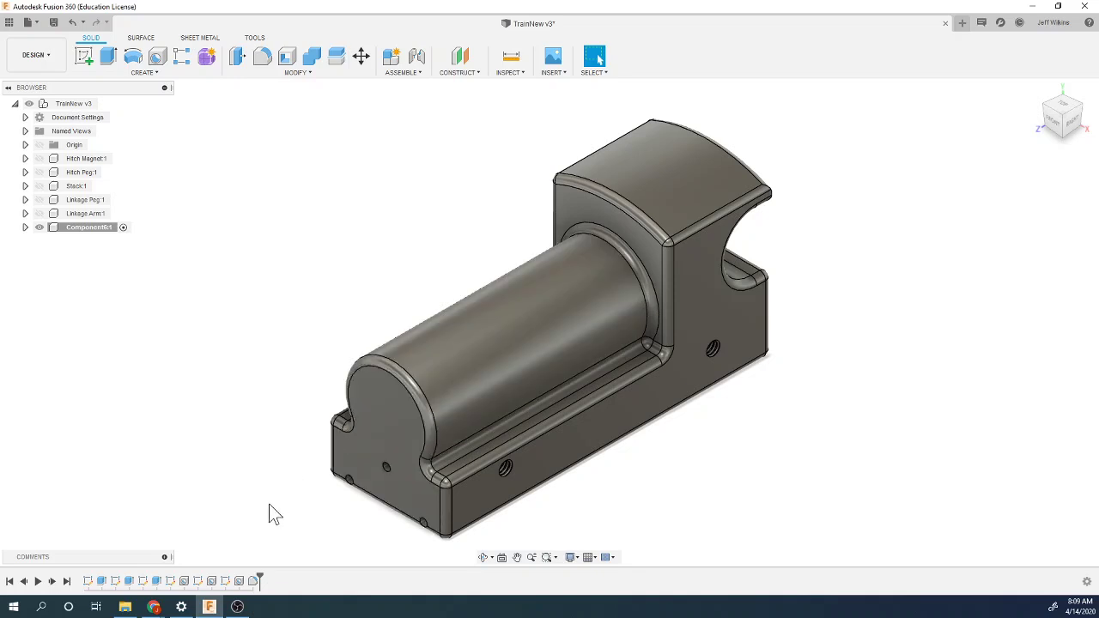
Step: Check the hole callout on top of the boiler in the train body drawing in Chrome and return to Fusion 360
mouse_move(151, 609)
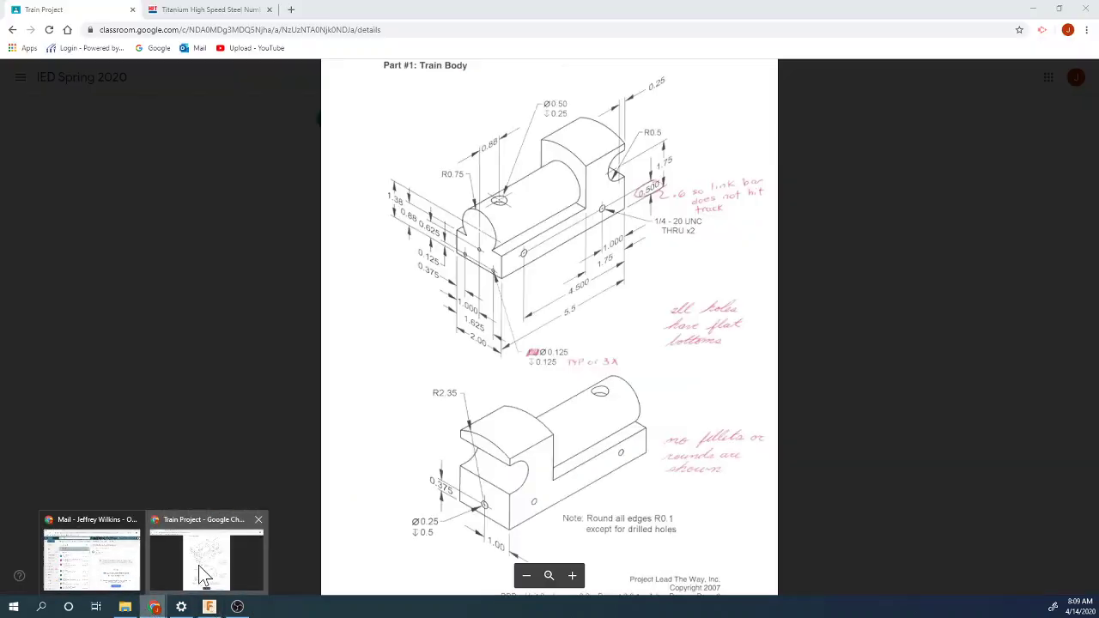
left_click(204, 563)
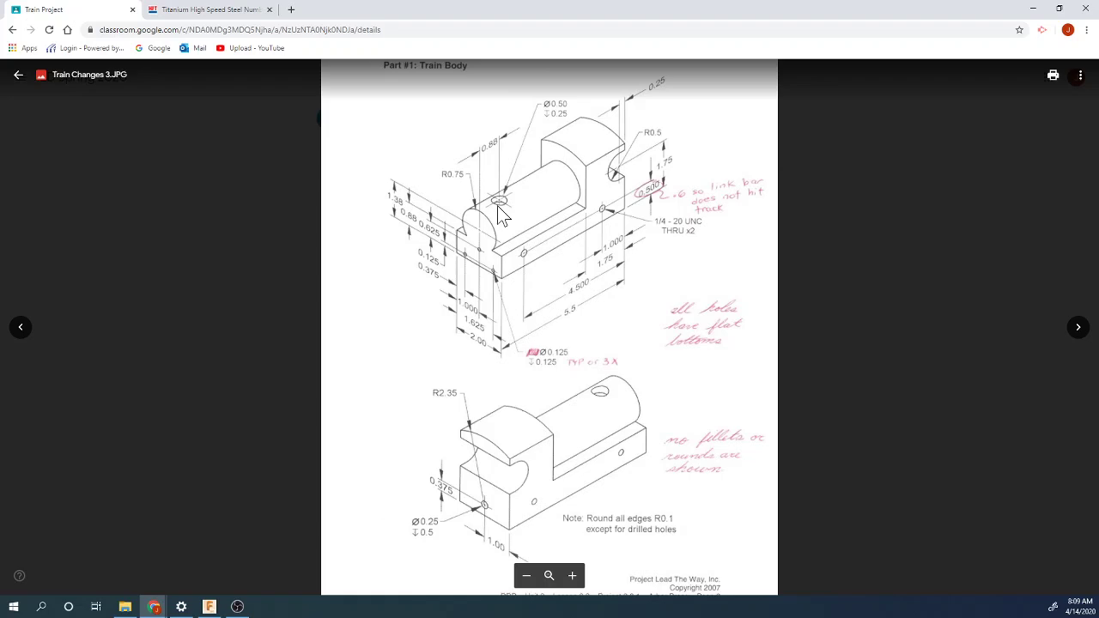
left_click(214, 608)
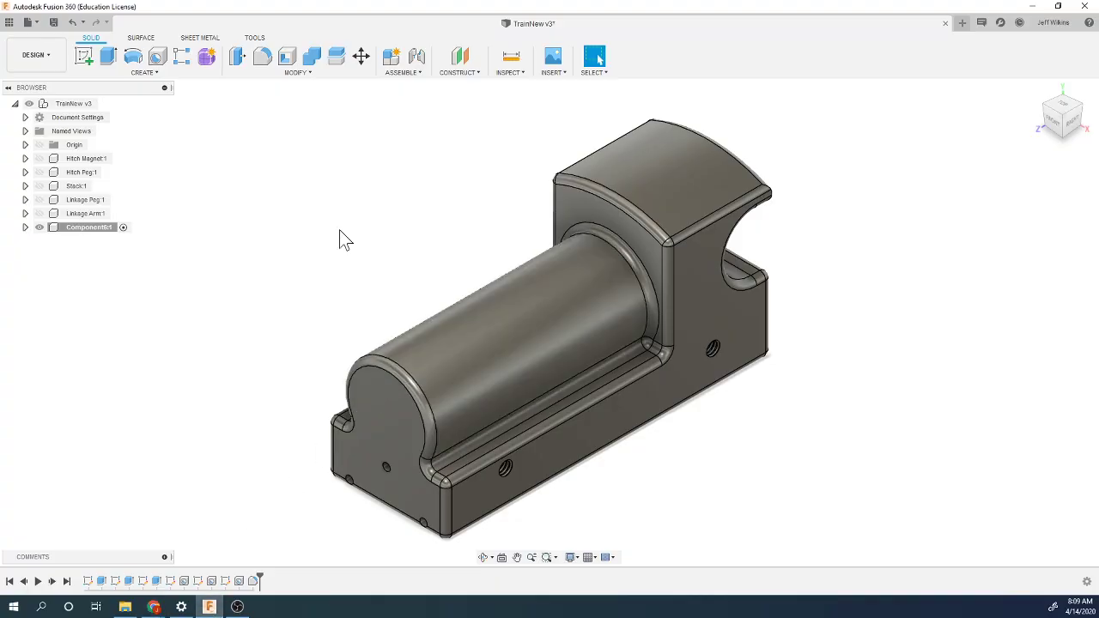
Step: Create a construction plane tangent to the top of the cylindrical boiler at an angle of 0 degrees
left_click(458, 73)
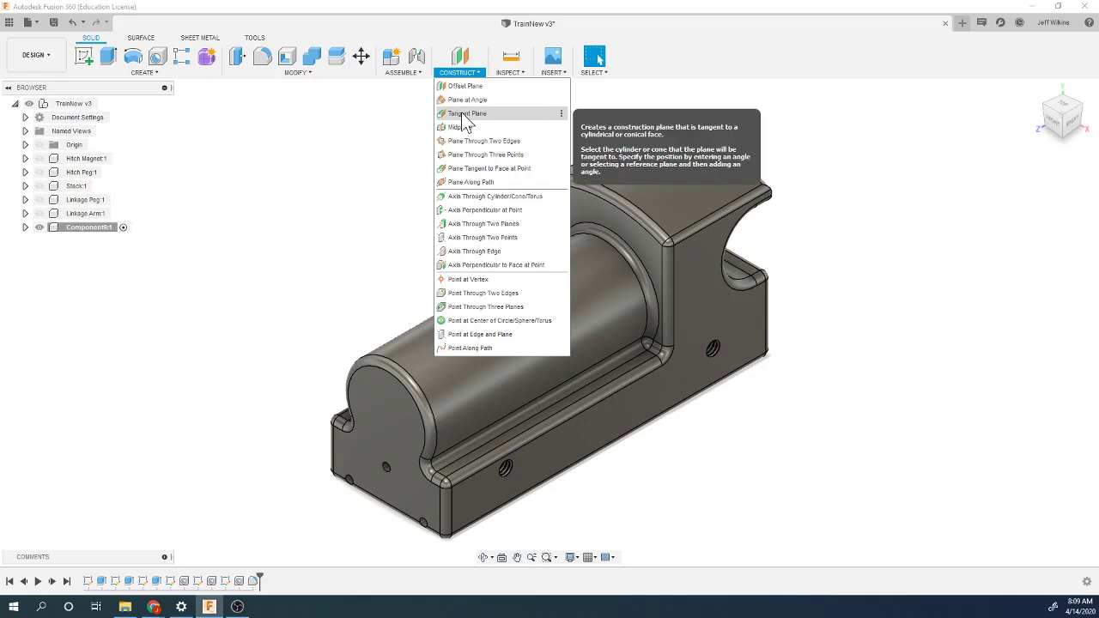
left_click(460, 114)
left_click(469, 303)
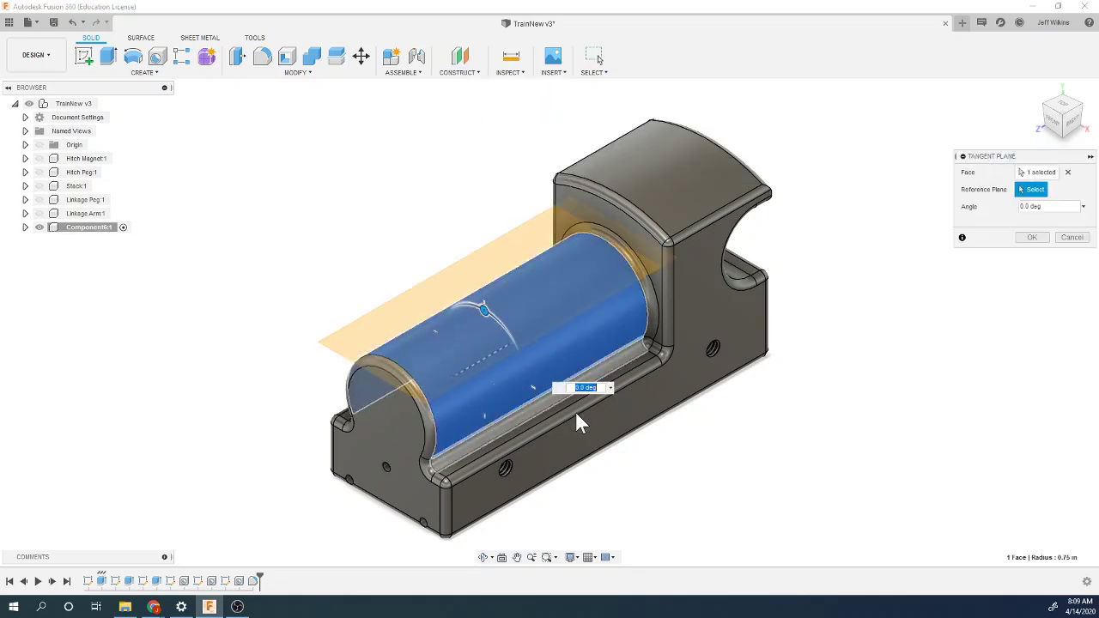
left_click_drag(520, 374, 486, 301)
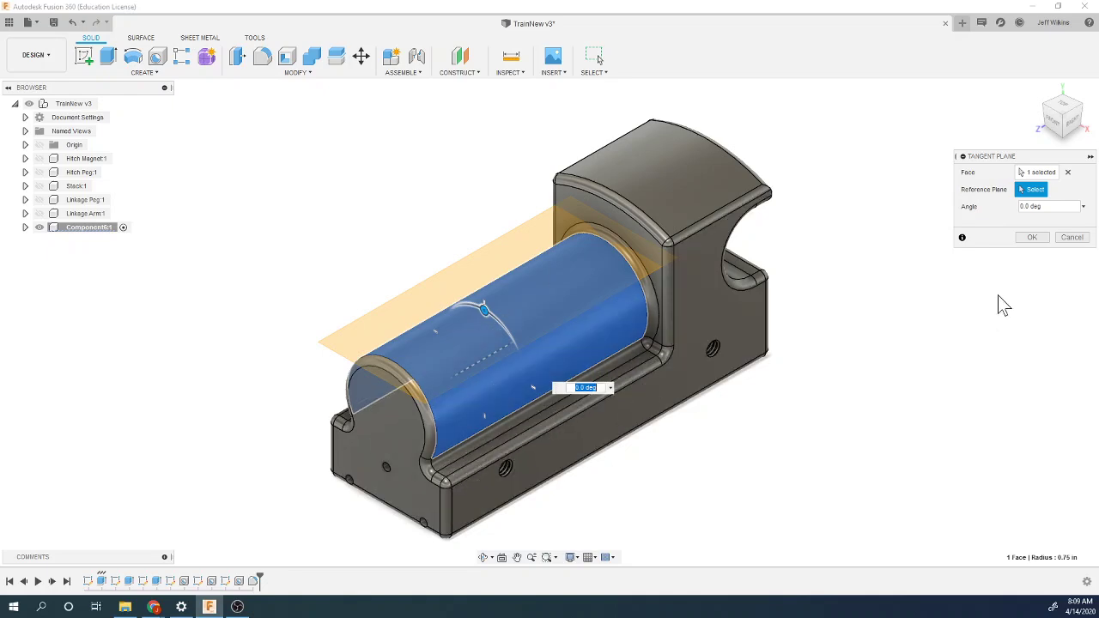
left_click(1033, 238)
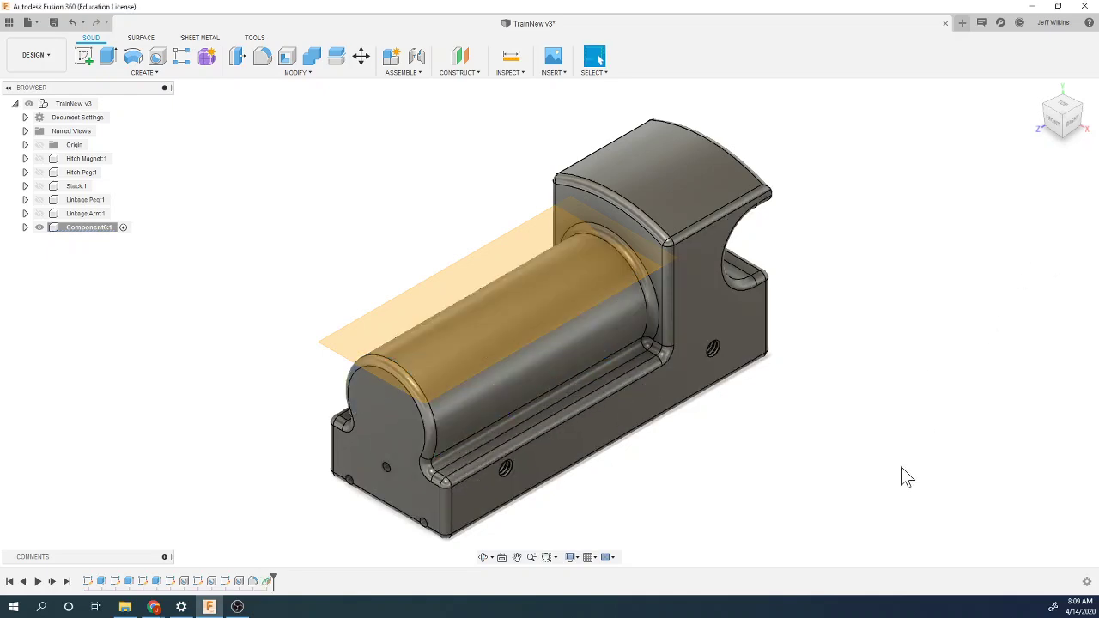
Step: Start a sketch on the tangent plane and place a point on the boiler's centerline near its front end
left_click(89, 65)
left_click(418, 291)
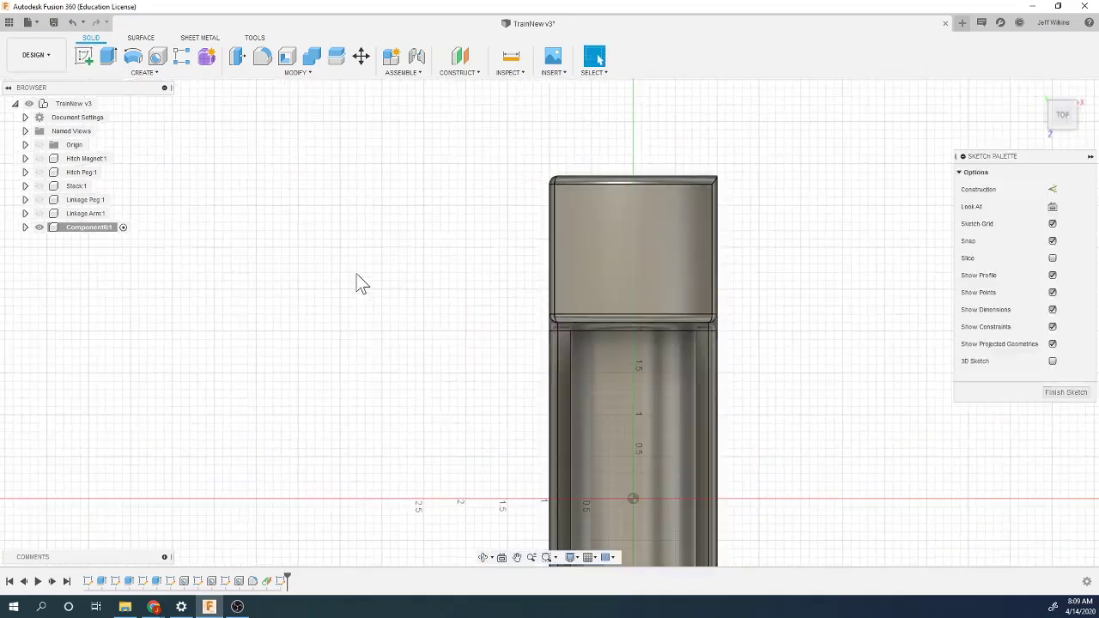
scroll(218, 252, "down", 5)
scroll(471, 515, "up", 5)
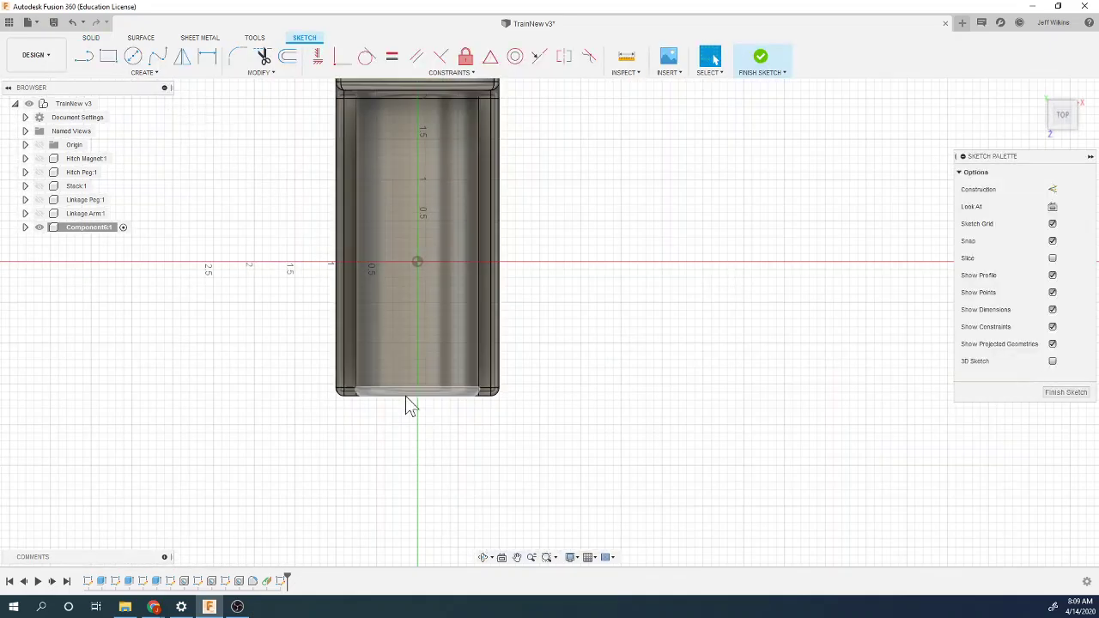
scroll(405, 397, "up", 3)
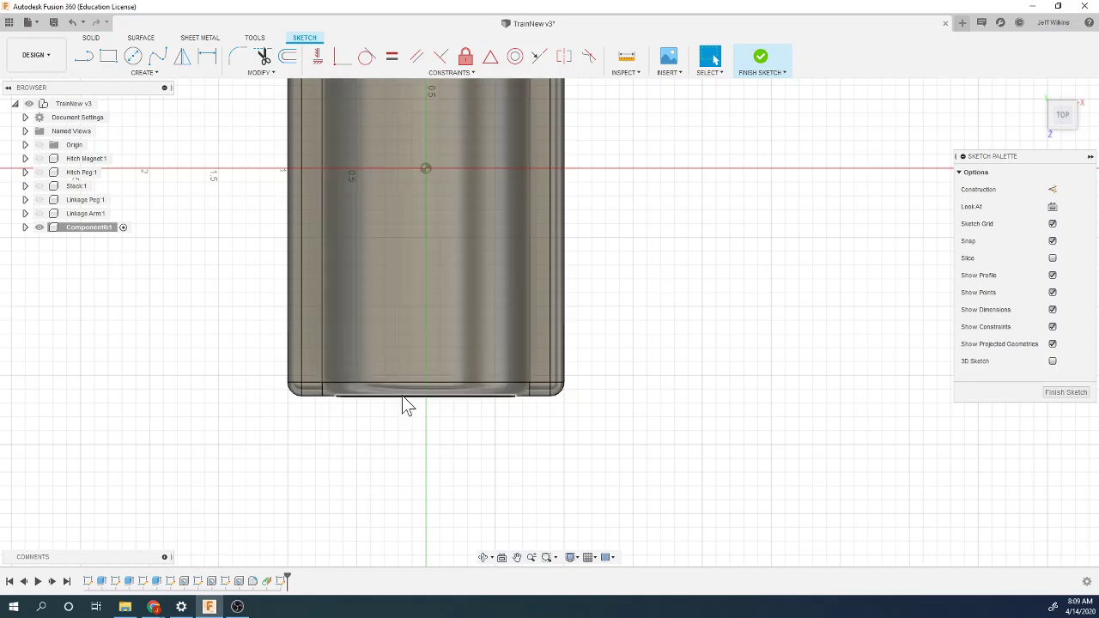
left_click(144, 73)
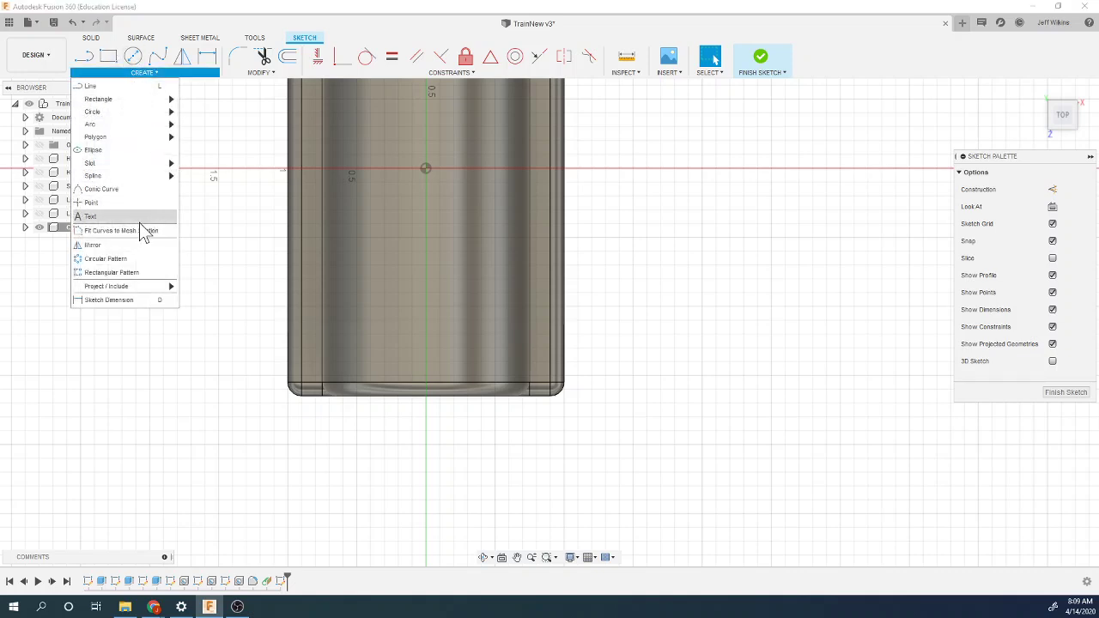
left_click(134, 208)
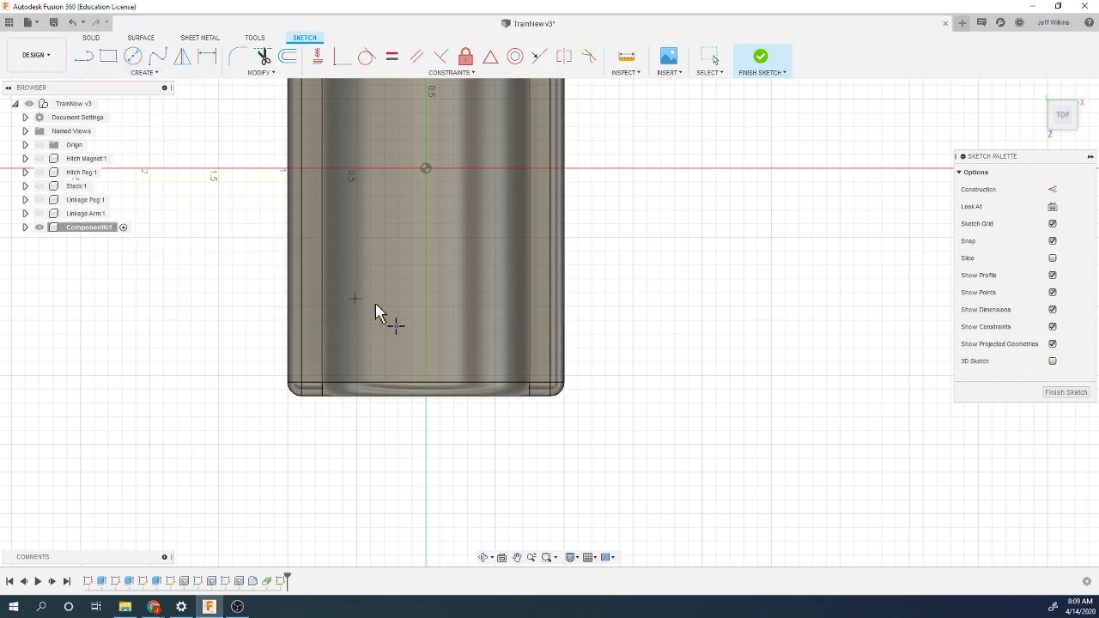
left_click(426, 302)
Step: Dimension the sketch point 0.88 in from the front edge of the boiler
key("d")
left_click(427, 394)
left_click(426, 302)
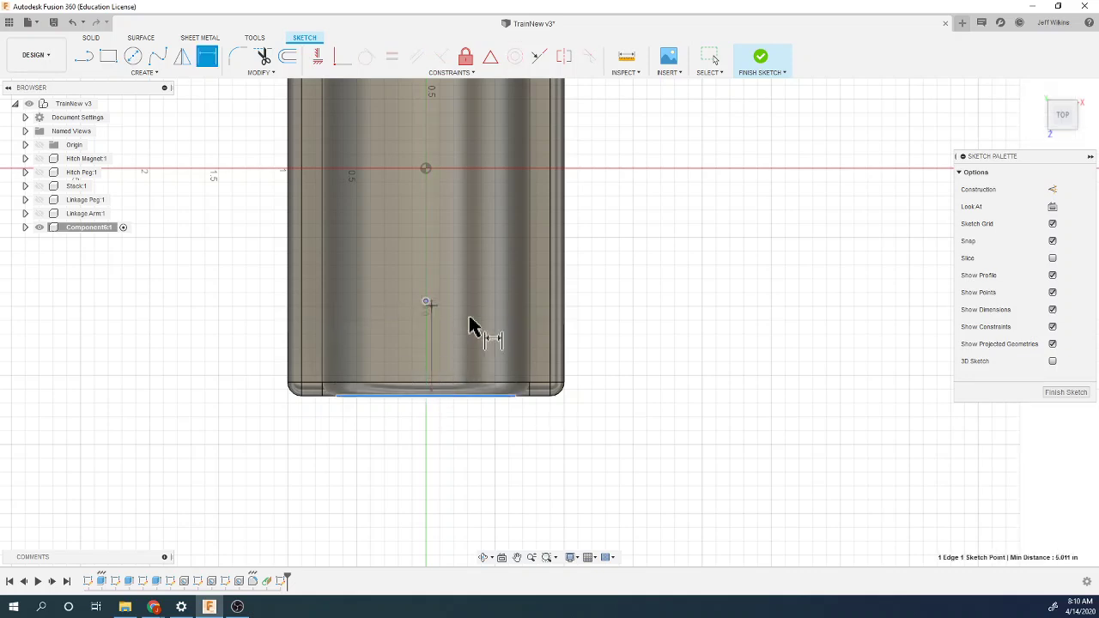
left_click(707, 360)
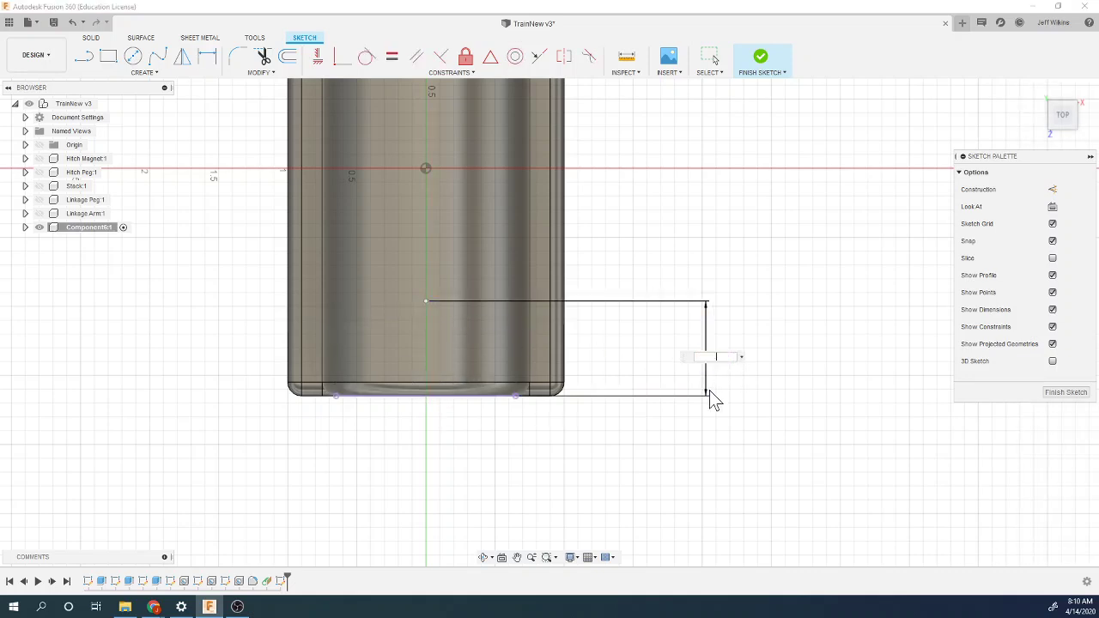
type(".88")
key("Return")
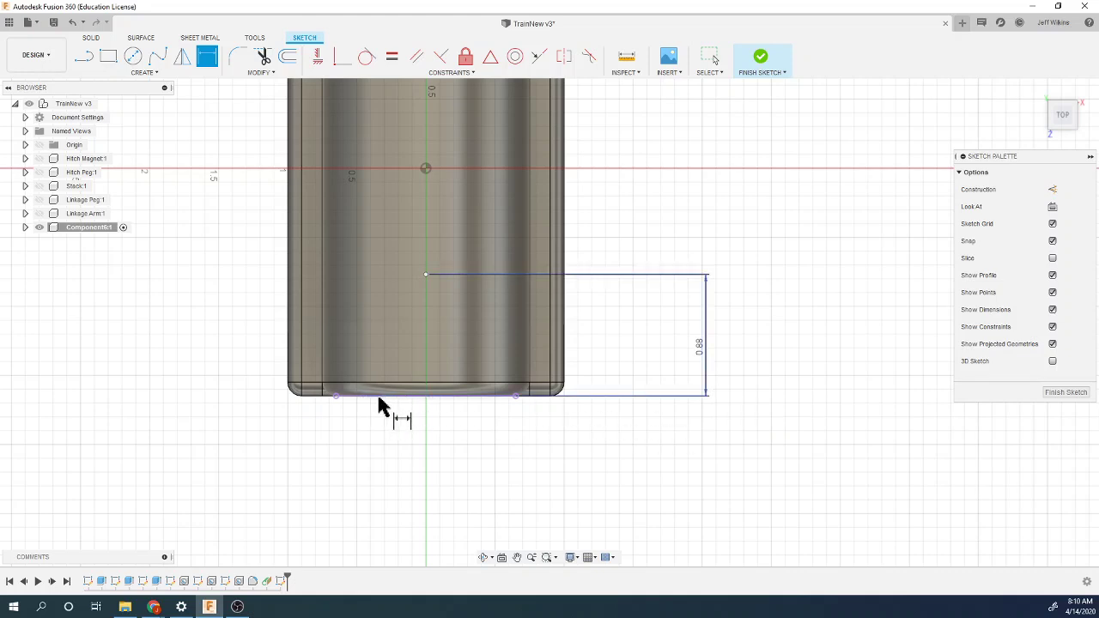
Step: Dimension the sketch point 1 in from the train body's long side edge and finish the sketch
left_click(288, 346)
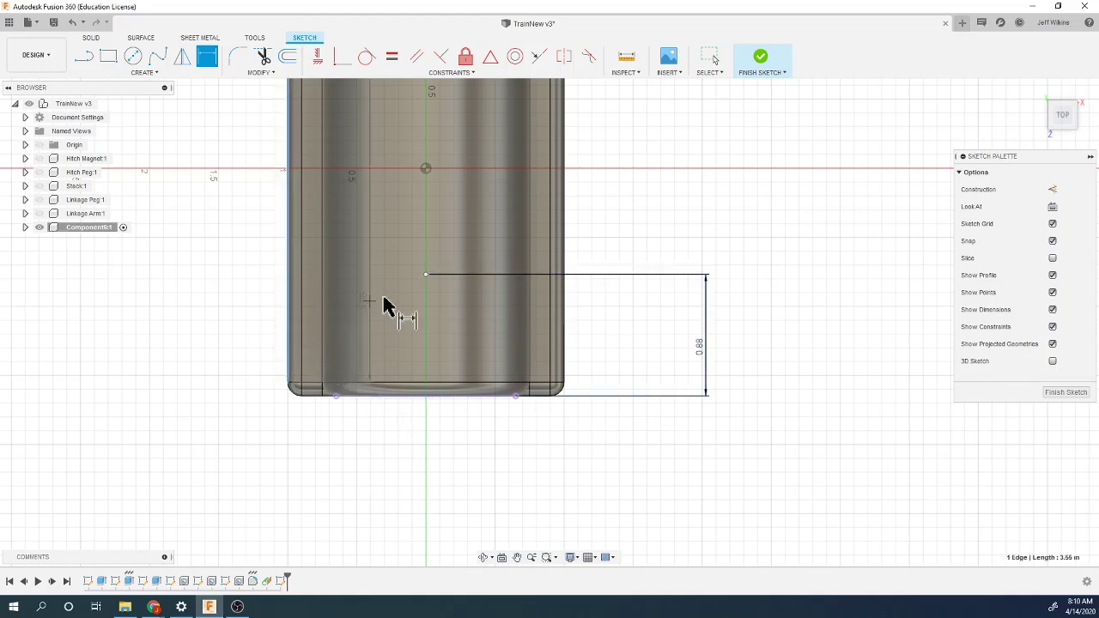
left_click(425, 275)
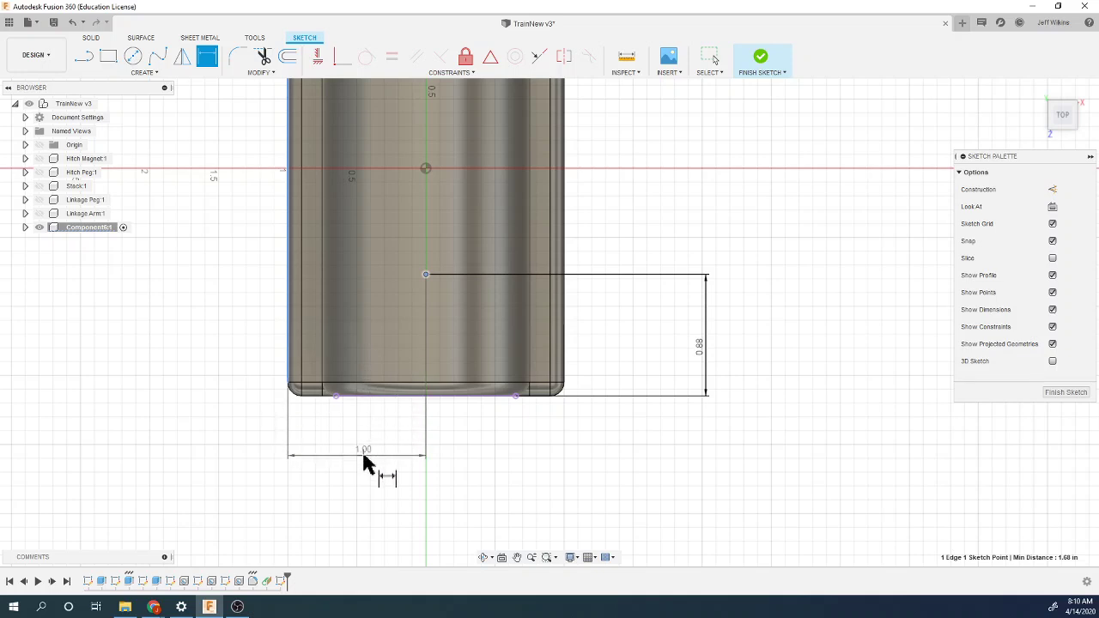
left_click(365, 457)
type("1")
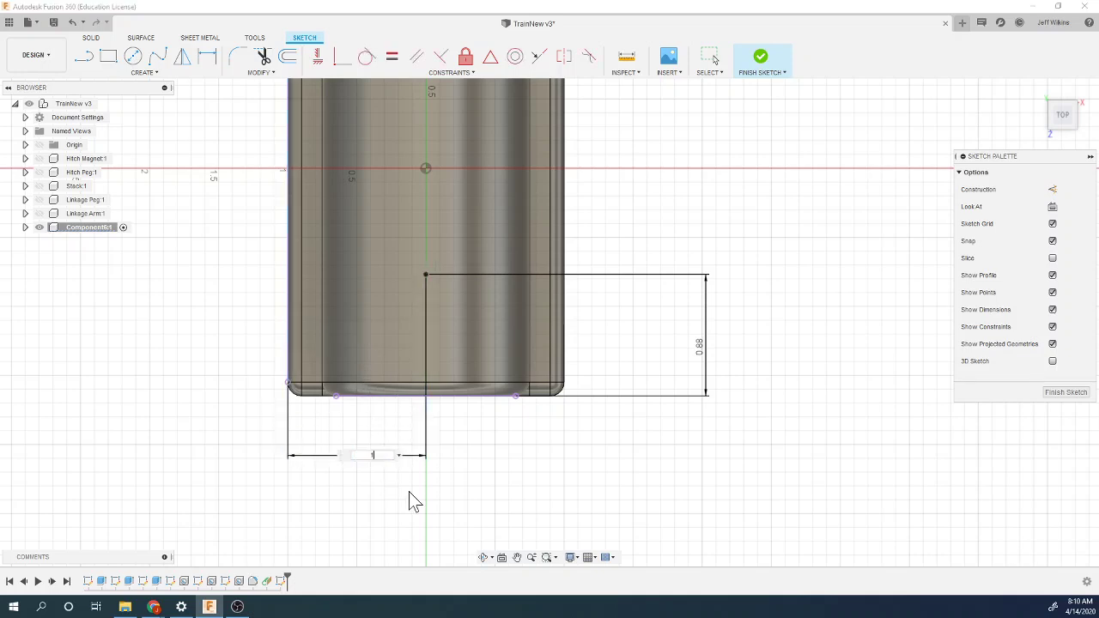
key("Return")
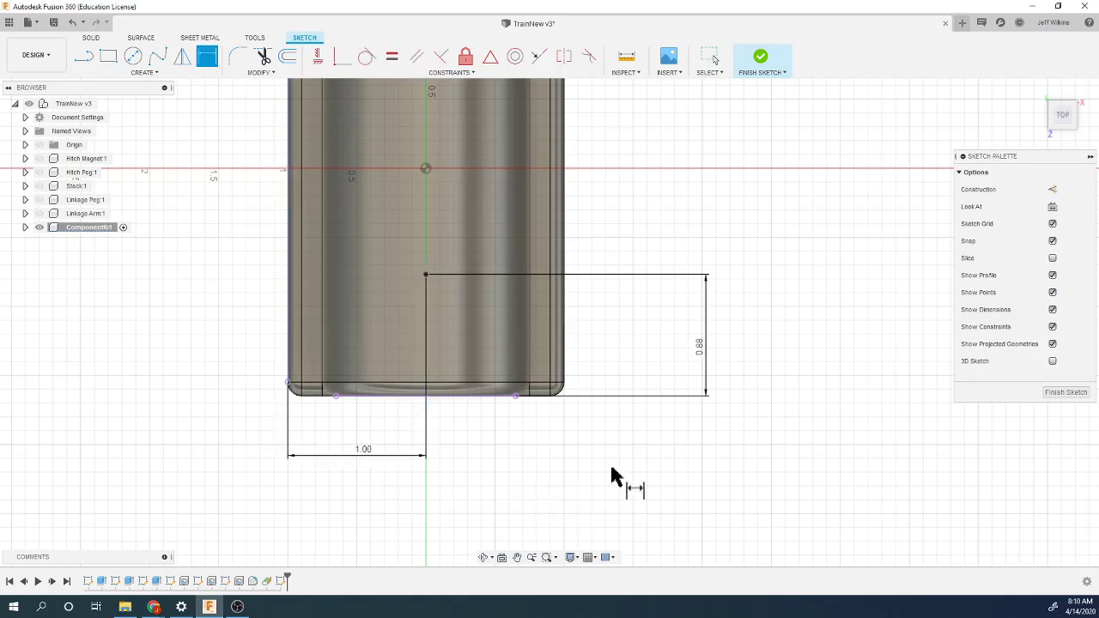
left_click(761, 58)
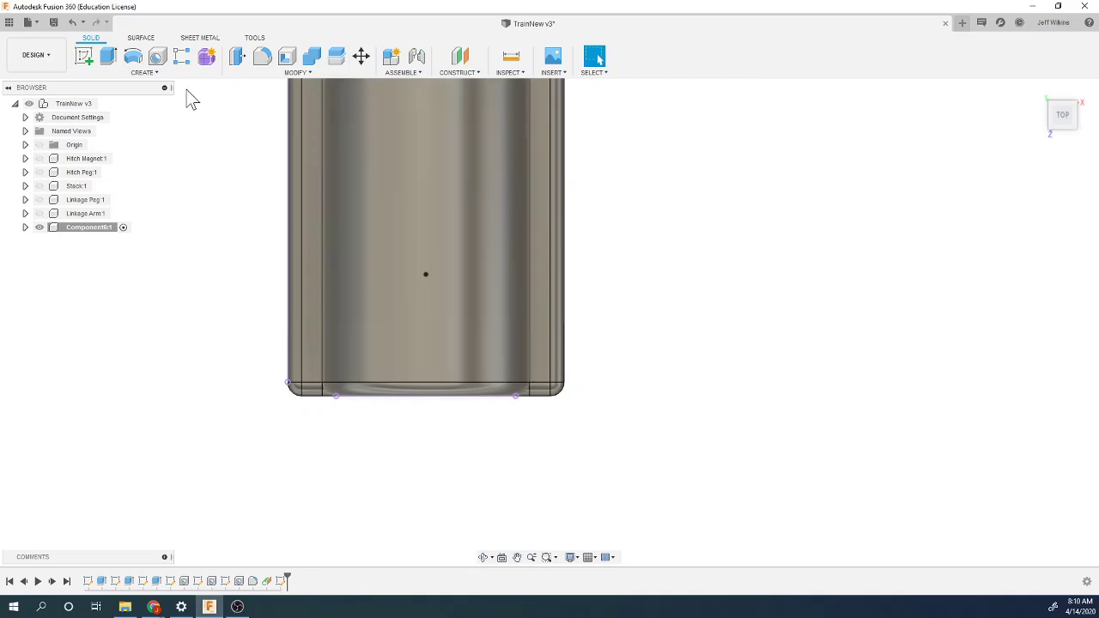
Step: Create a simple flat-bottomed hole at the sketch point, 0.25 in in diameter and 0.50 in deep
left_click(158, 56)
left_click(427, 276)
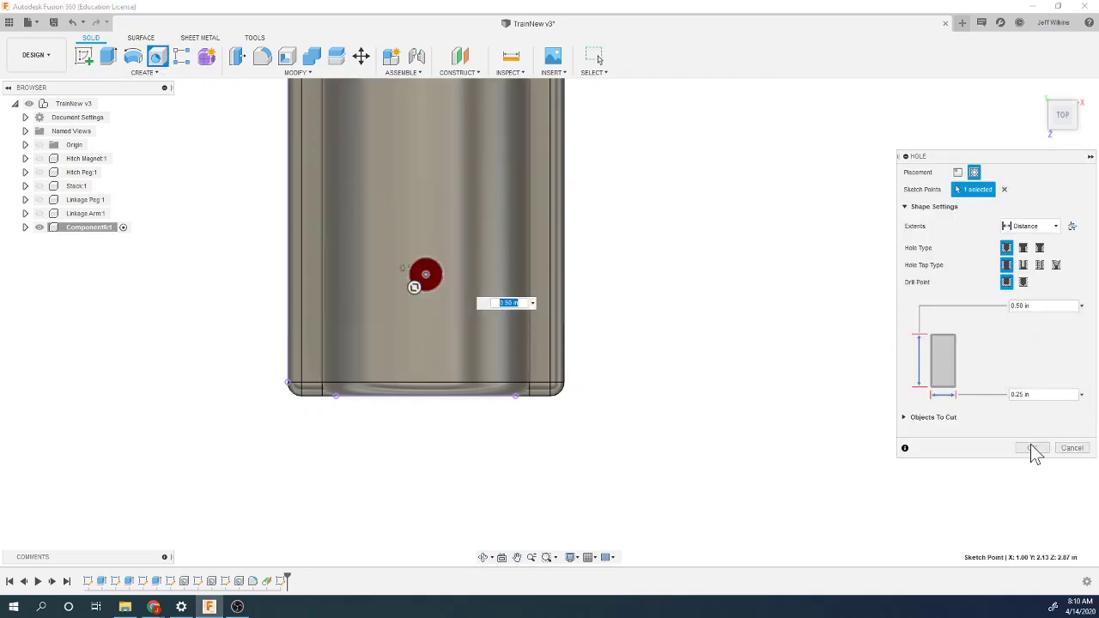
left_click(1024, 285)
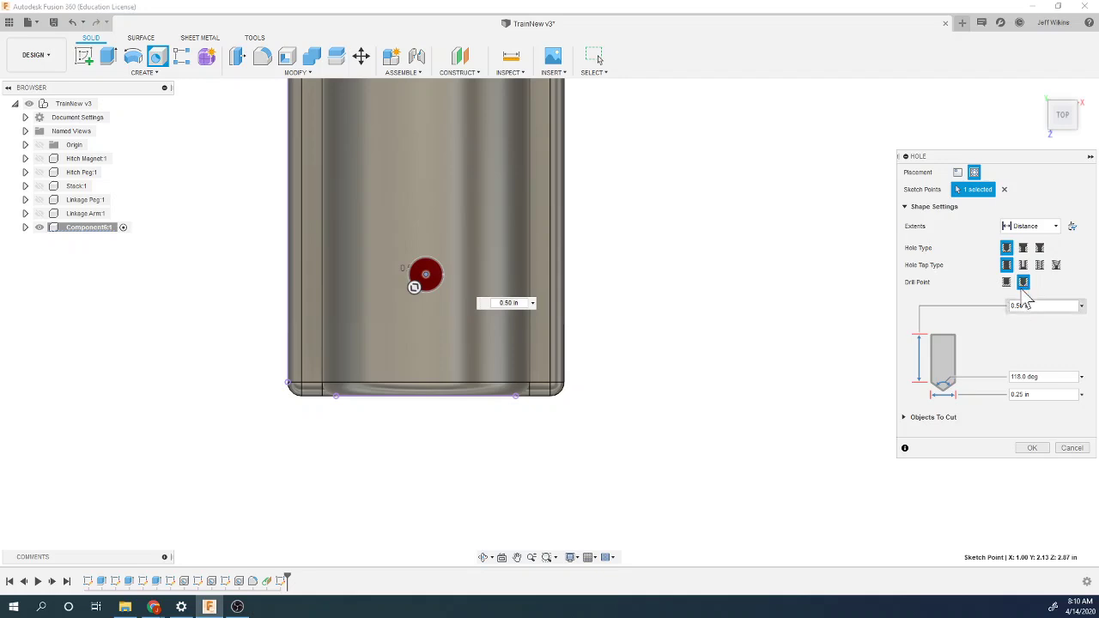
left_click(1008, 285)
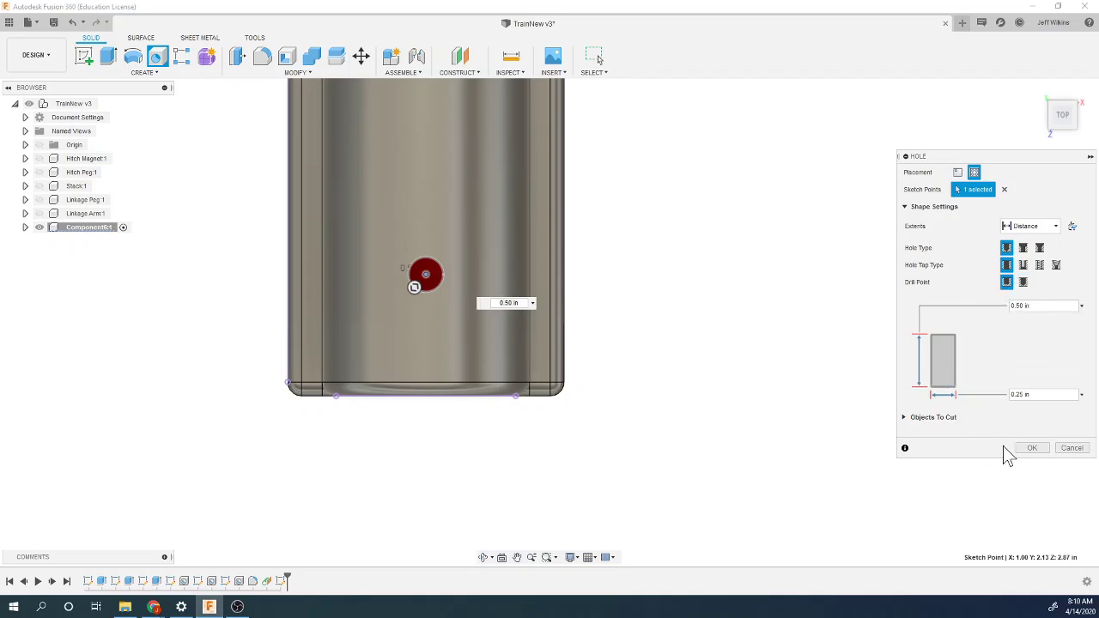
left_click(1033, 447)
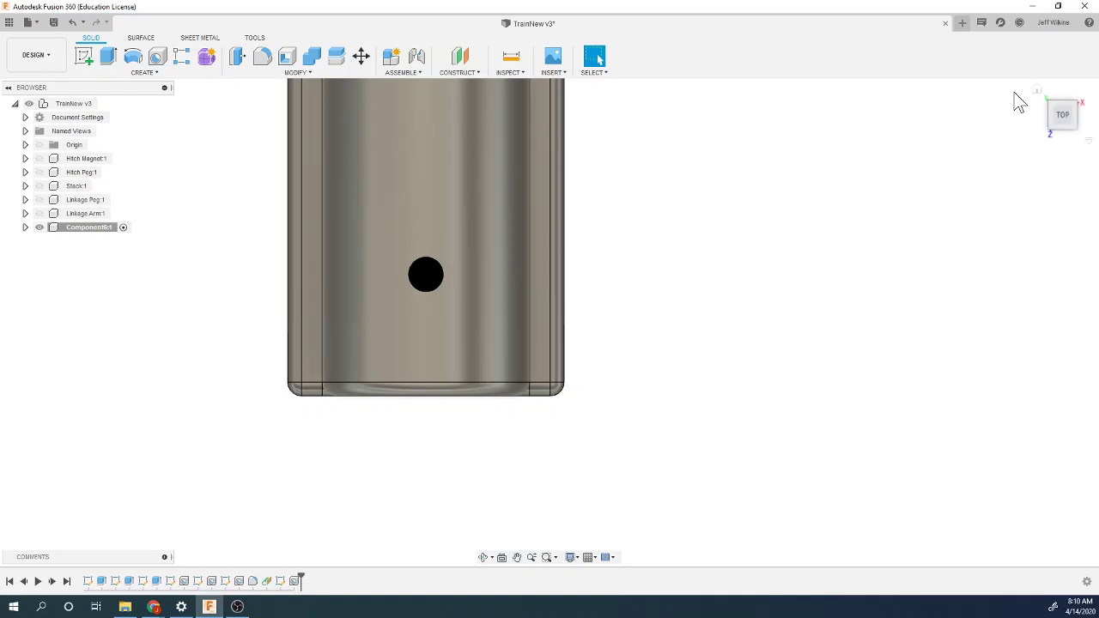
Step: Edit the hole on top of the boiler, setting its depth to 0.25 in and enlarging its diameter
left_click(1037, 95)
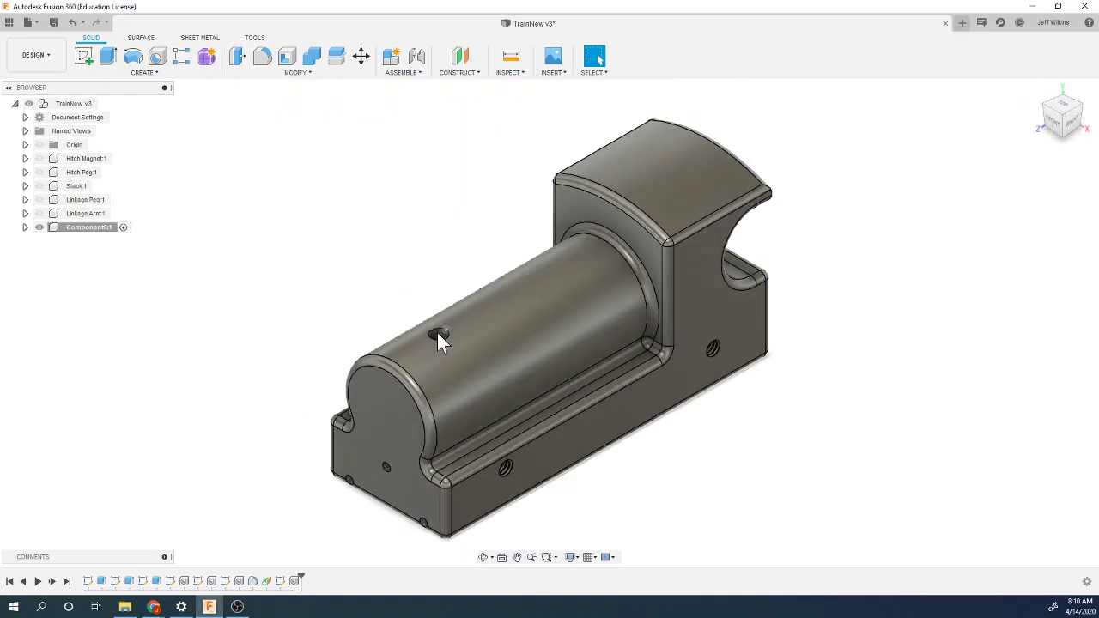
scroll(434, 333, "up", 3)
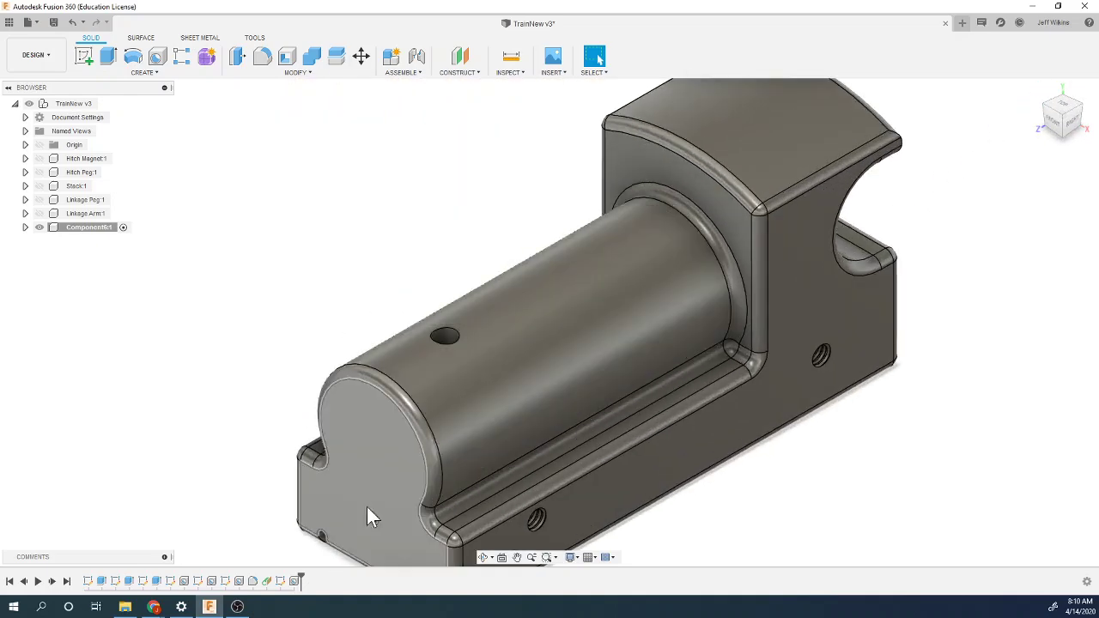
double_click(295, 581)
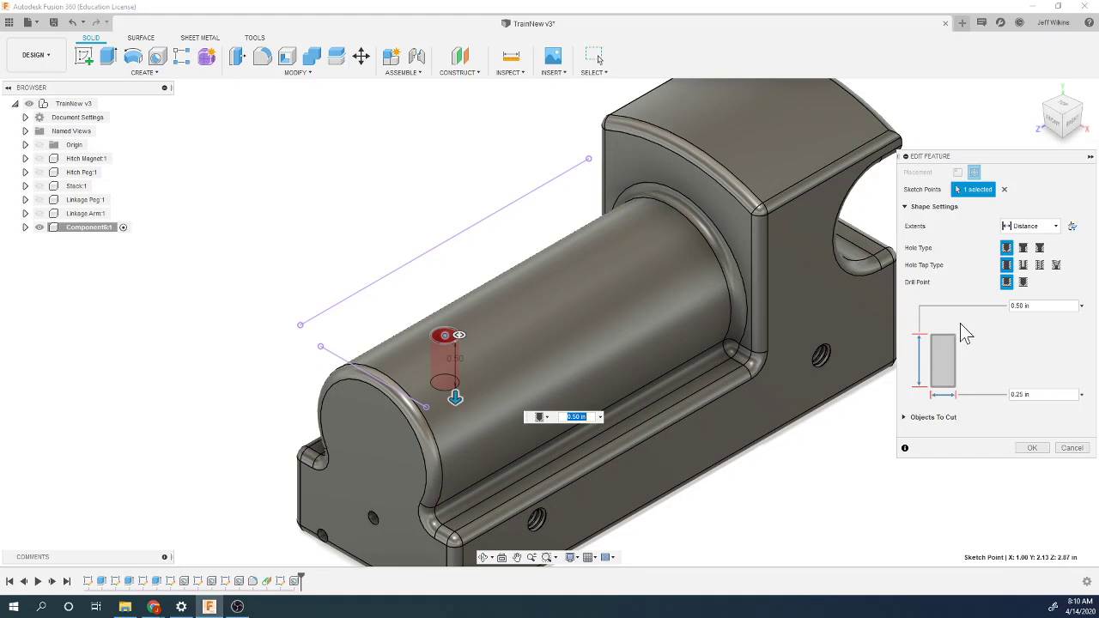
left_click(1018, 306)
type("0.25")
left_click(1020, 394)
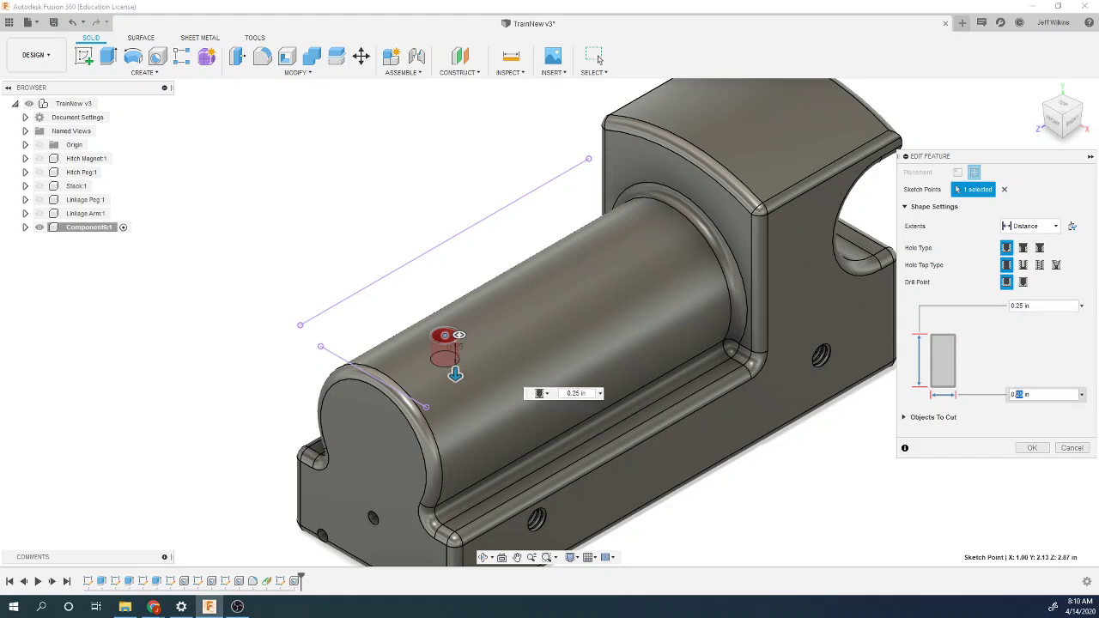
left_click(1032, 447)
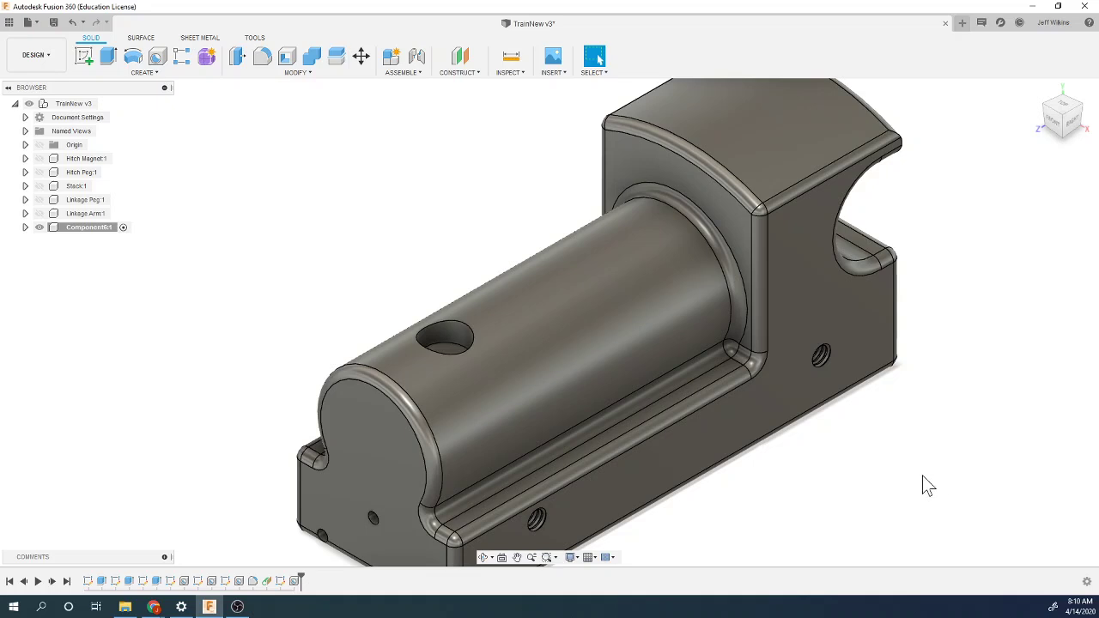
scroll(804, 488, "down", 3)
scroll(560, 464, "up", 3)
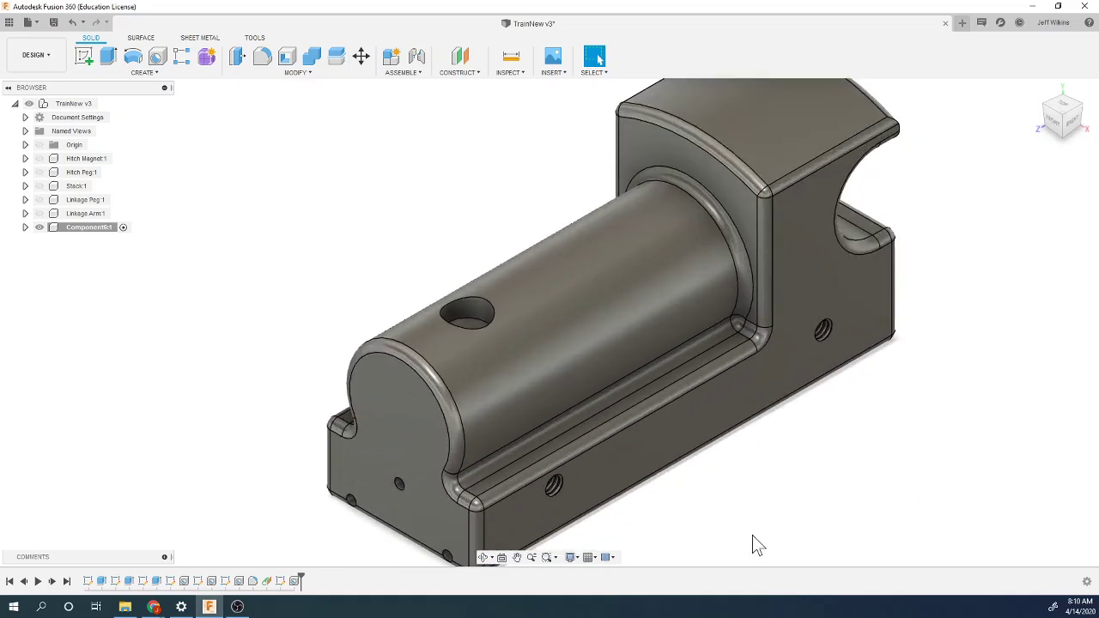
Step: Rename the train body's component as Train Body
left_click(96, 229)
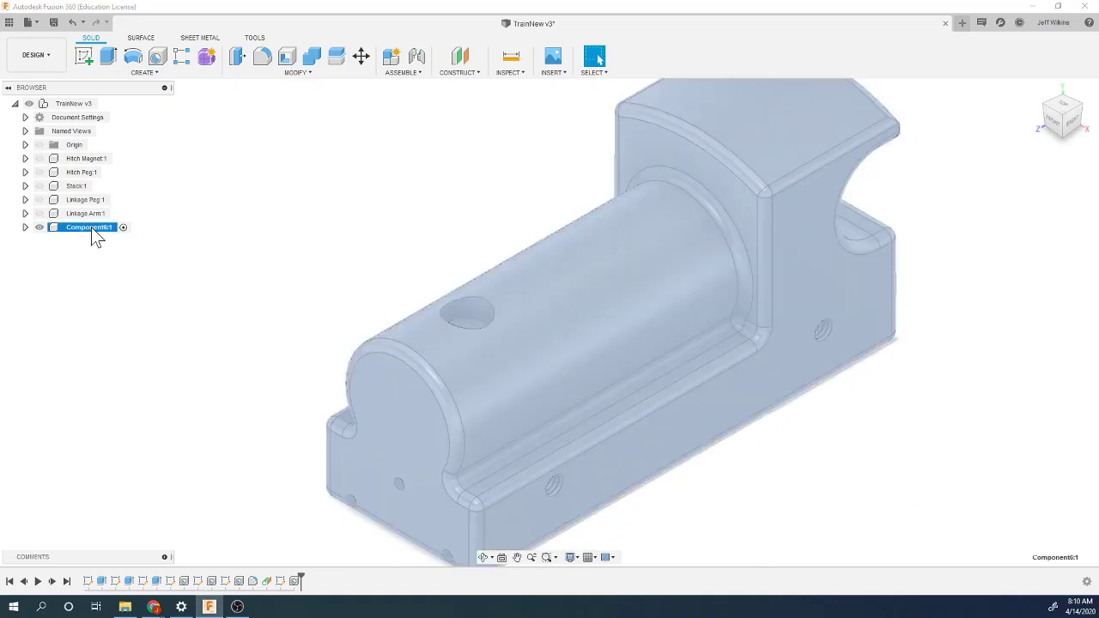
double_click(91, 229)
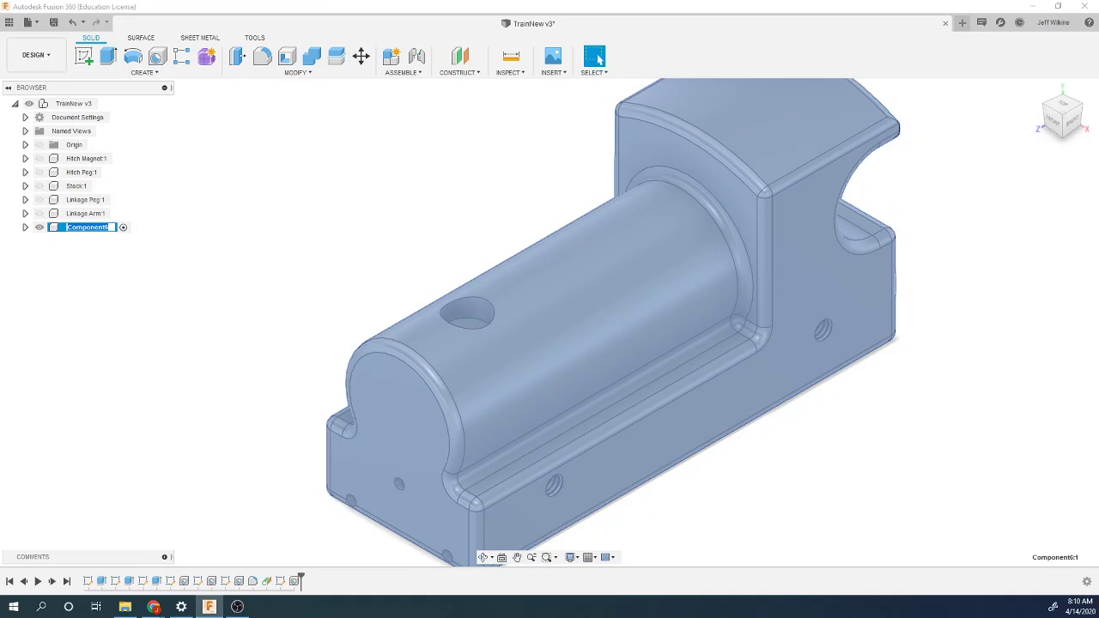
type("Train Body")
key("Return")
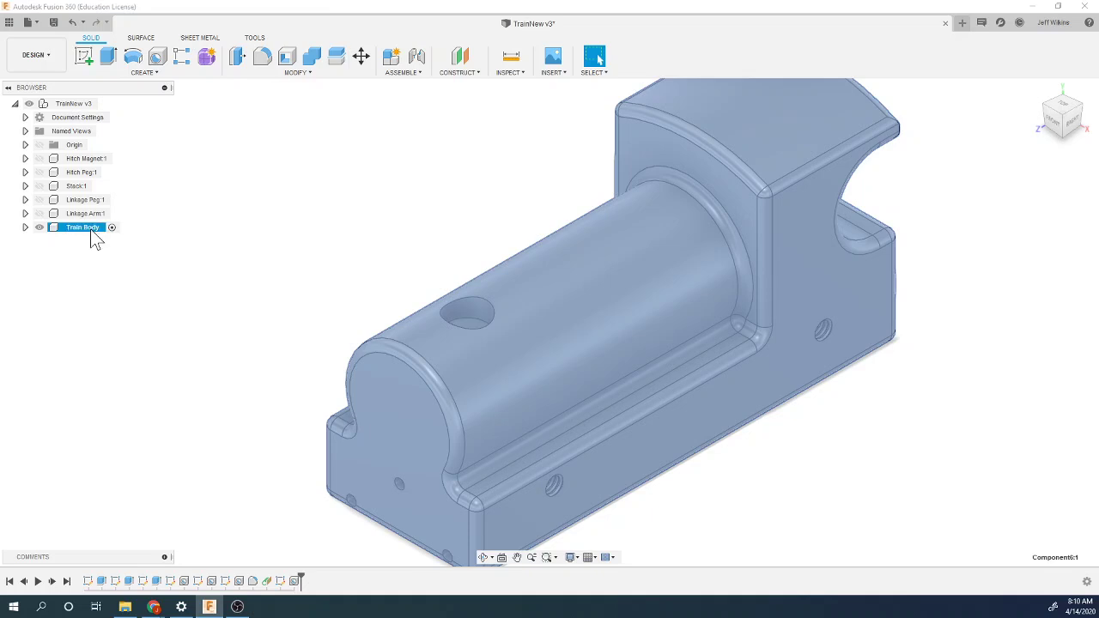
left_click(183, 294)
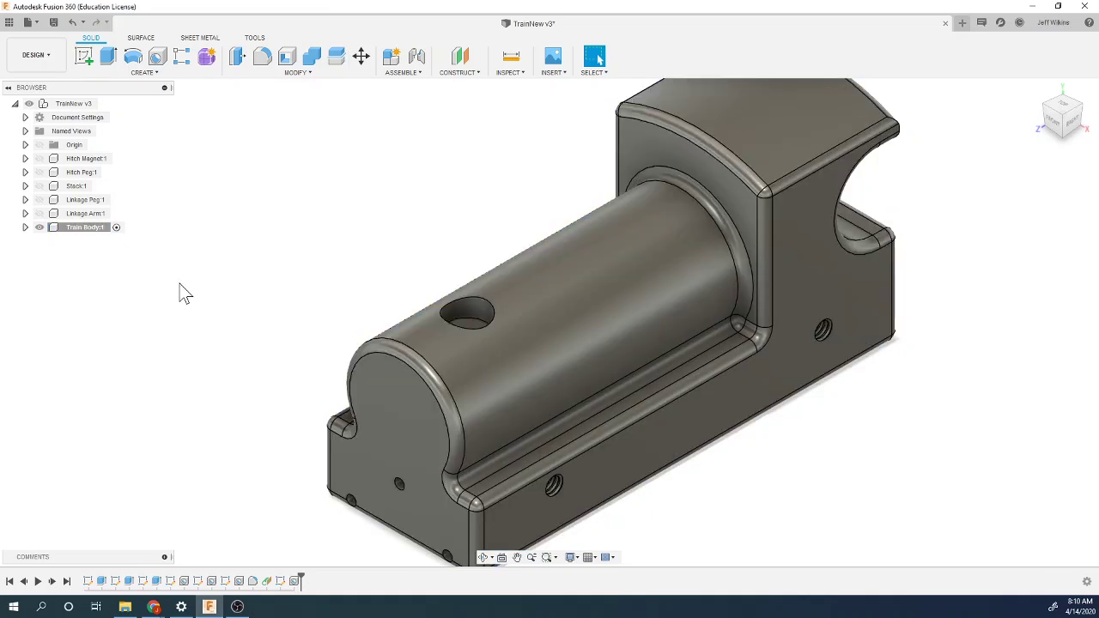